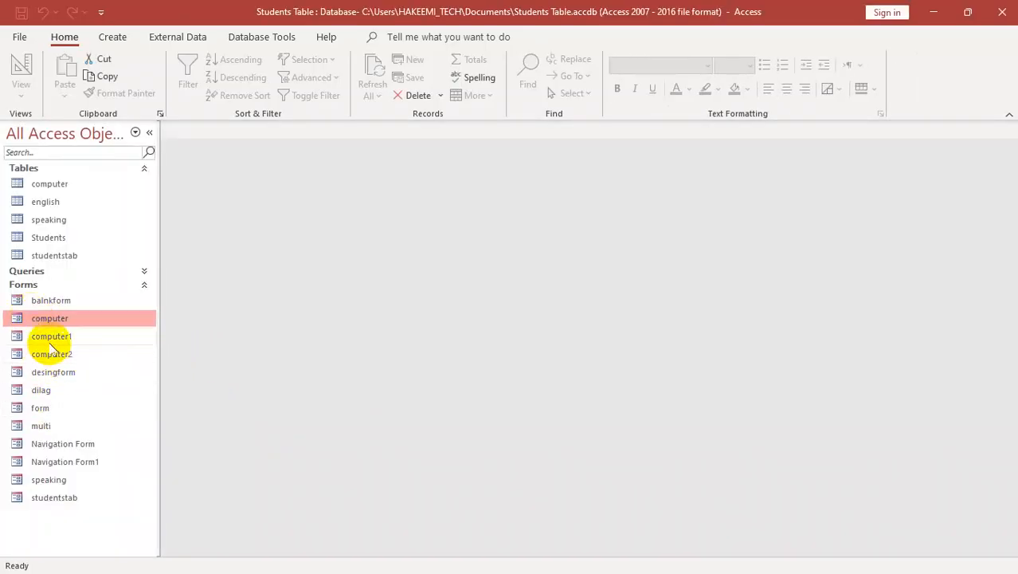
# - Open the computer form and move its window toward the upper left of the work area
pyautogui.doubleClick(55, 317)
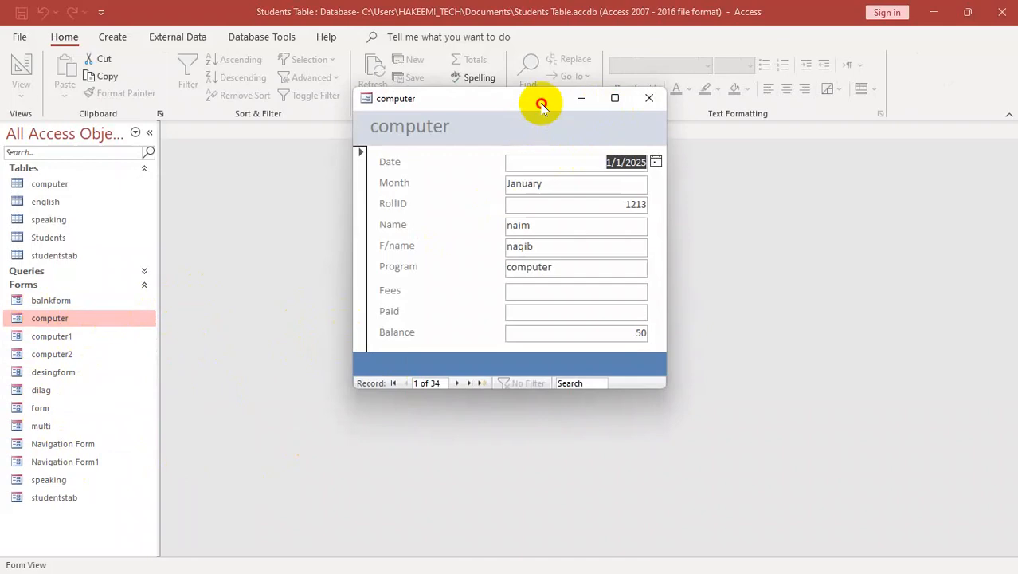
pyautogui.moveTo(540, 100); pyautogui.dragTo(430, 77)
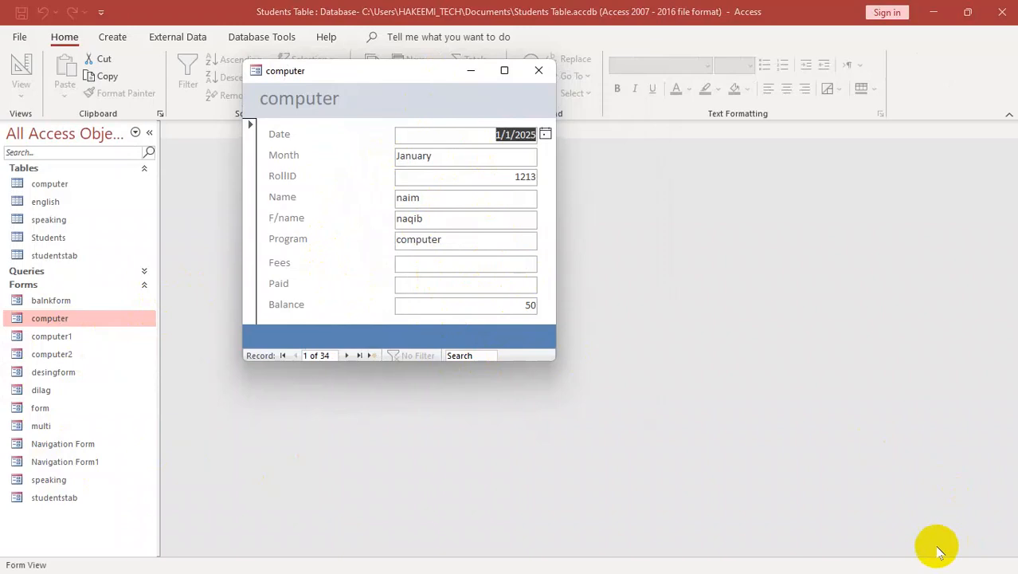
pyautogui.click(855, 507)
pyautogui.click(807, 365)
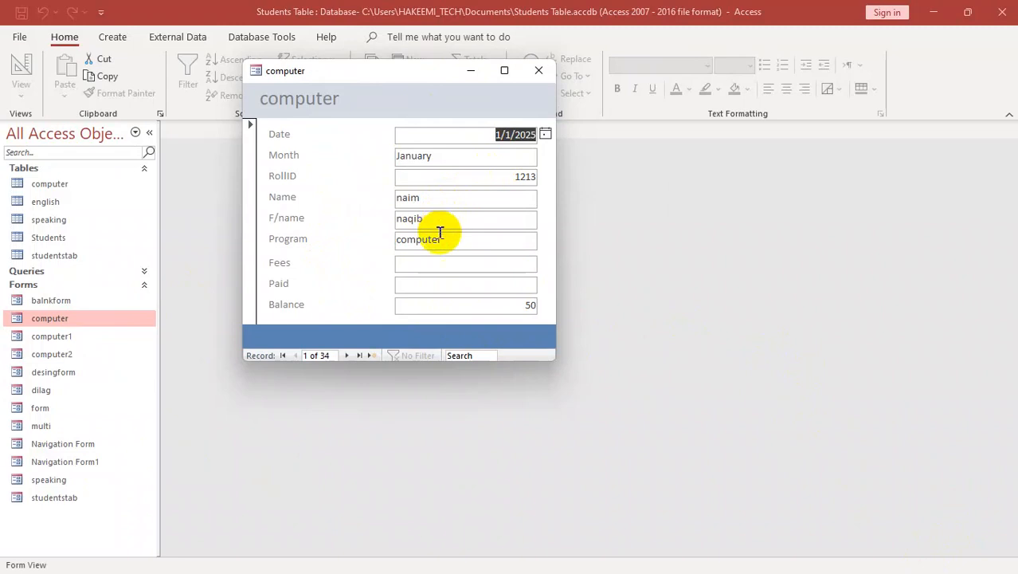
# - Clear and re-enter the student's name in the form's first record, then go to the F/name field
pyautogui.press('Tab')
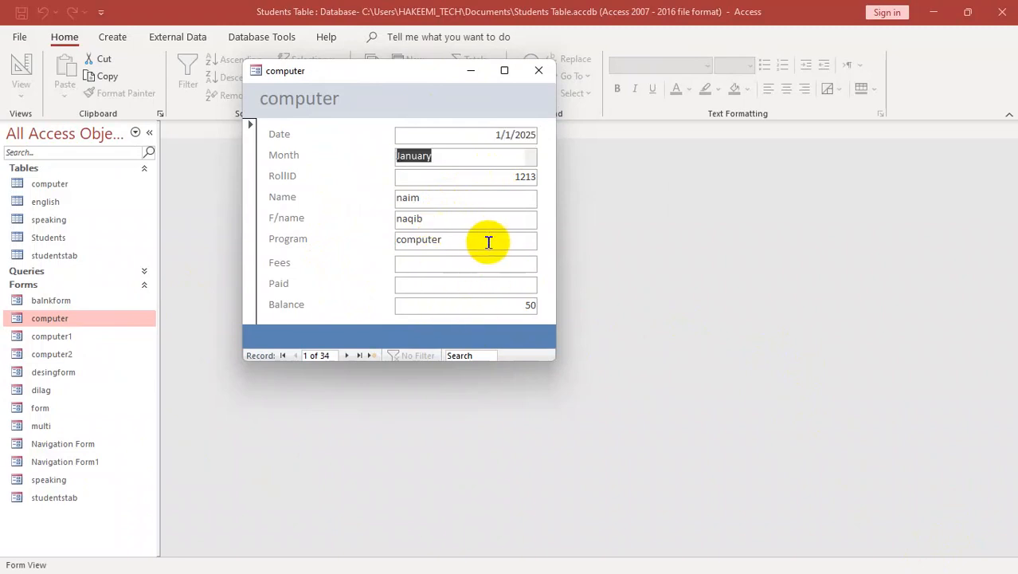
pyautogui.click(489, 178)
pyautogui.doubleClick(489, 200)
pyautogui.press('BackSpace')
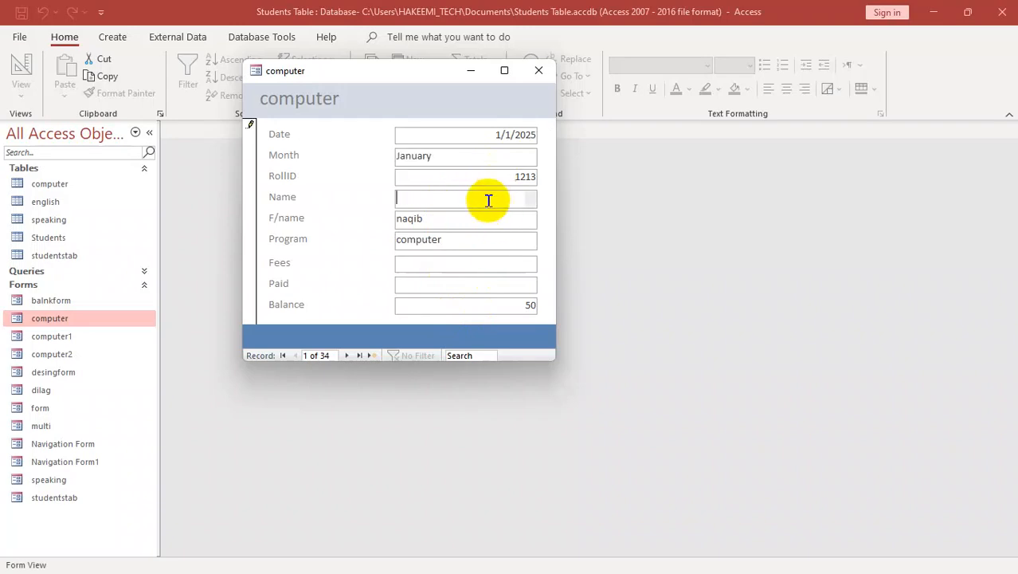
pyautogui.write('naim')
pyautogui.click(478, 227)
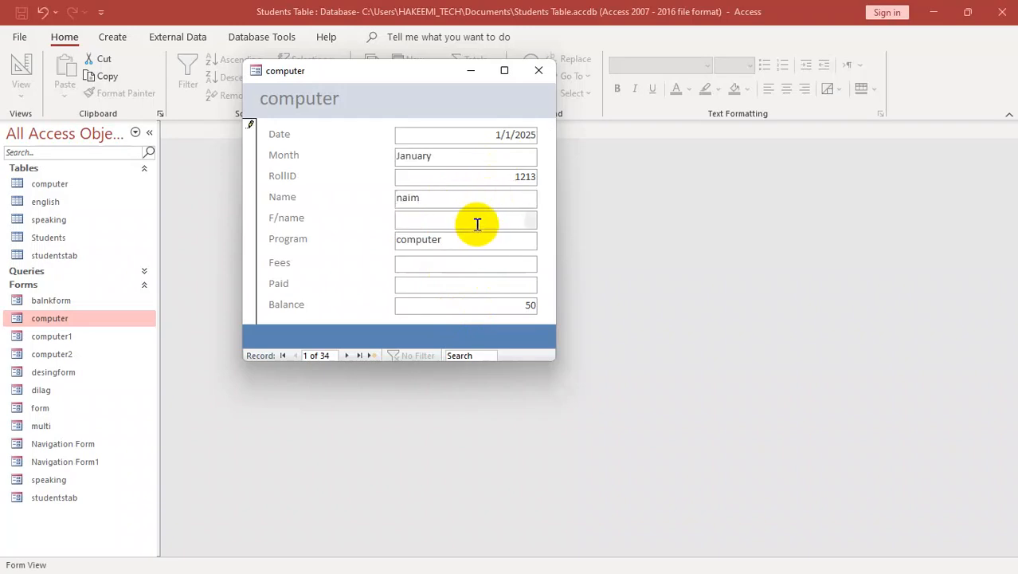
# - Page through the student records up to record 11, examining the Fees, Paid and Balance fields
pyautogui.press('Tab')
pyautogui.press('Tab')
pyautogui.press('Tab')
pyautogui.press('Tab')
pyautogui.press('Tab')
pyautogui.press('Tab')
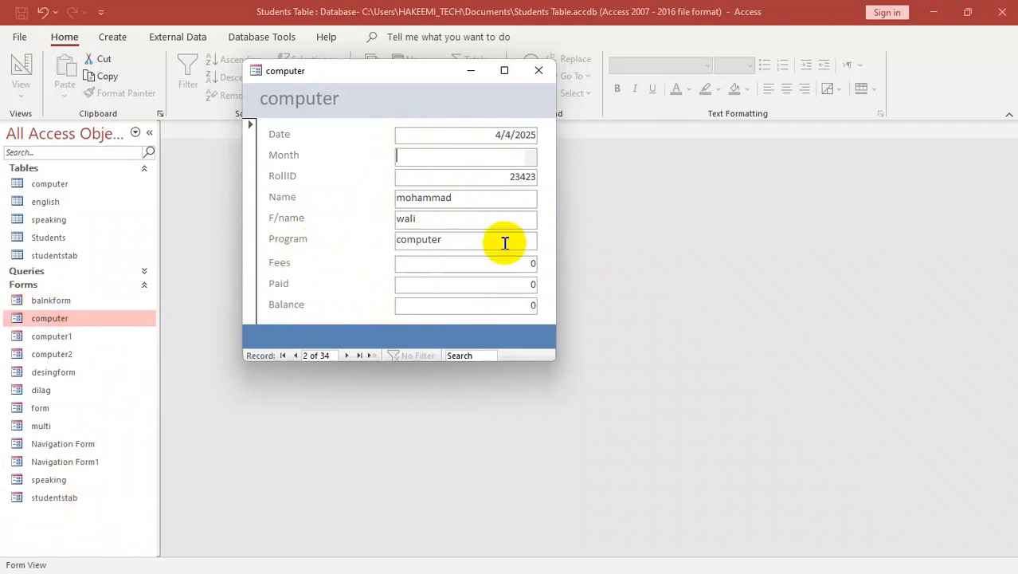
pyautogui.click(470, 266)
pyautogui.press('Tab')
pyautogui.press('Tab')
pyautogui.press('Tab')
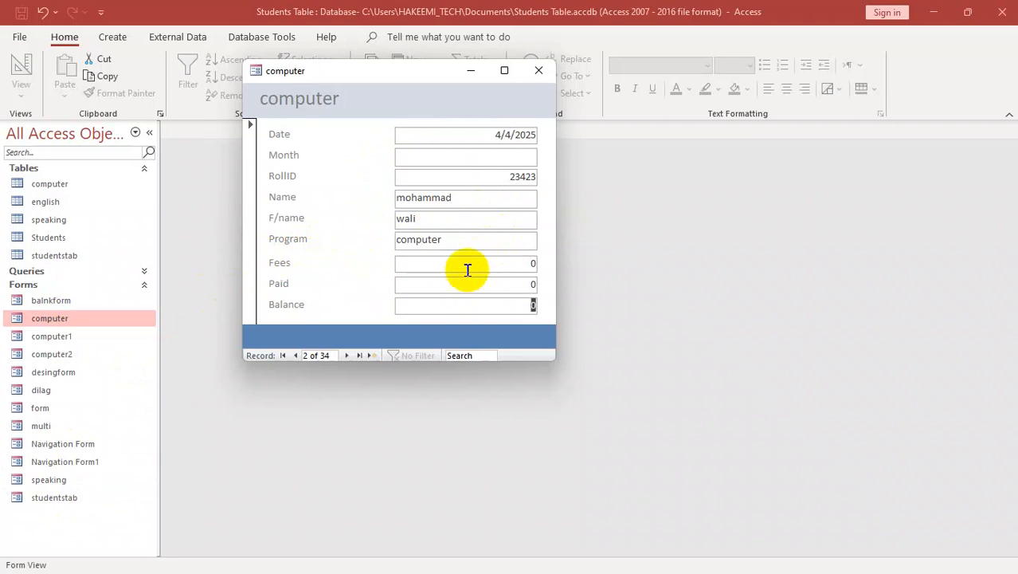
pyautogui.click(468, 264)
pyautogui.press('Tab')
pyautogui.press('Tab')
pyautogui.press('Tab')
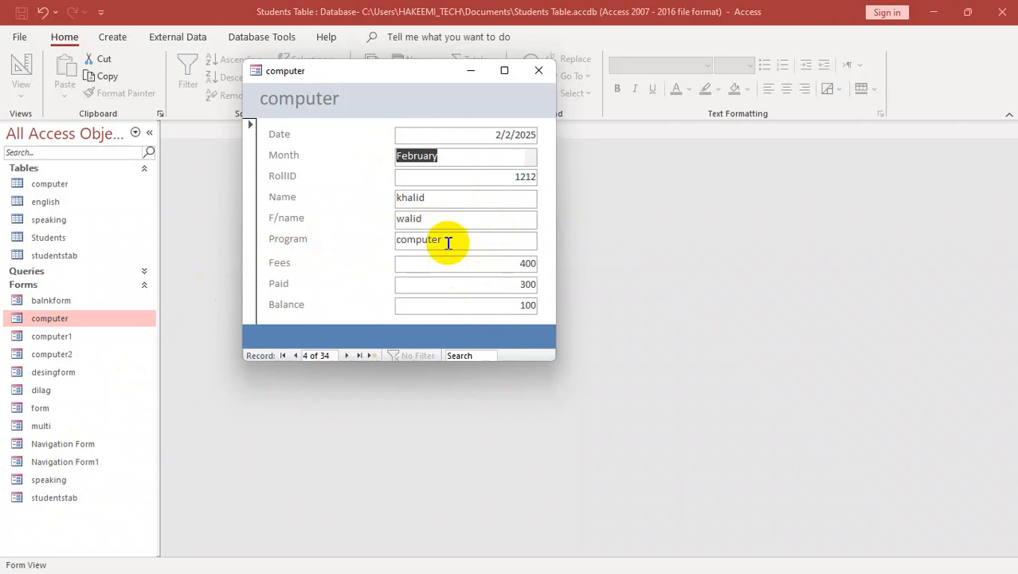
pyautogui.click(470, 266)
pyautogui.press('Tab')
pyautogui.press('Tab')
pyautogui.press('Tab')
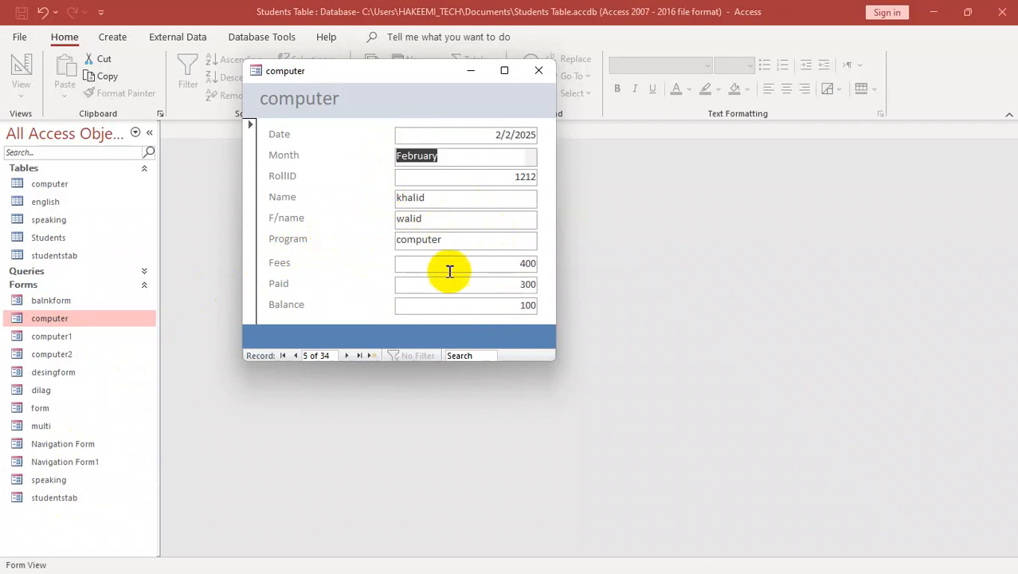
pyautogui.click(451, 265)
pyautogui.press('Tab')
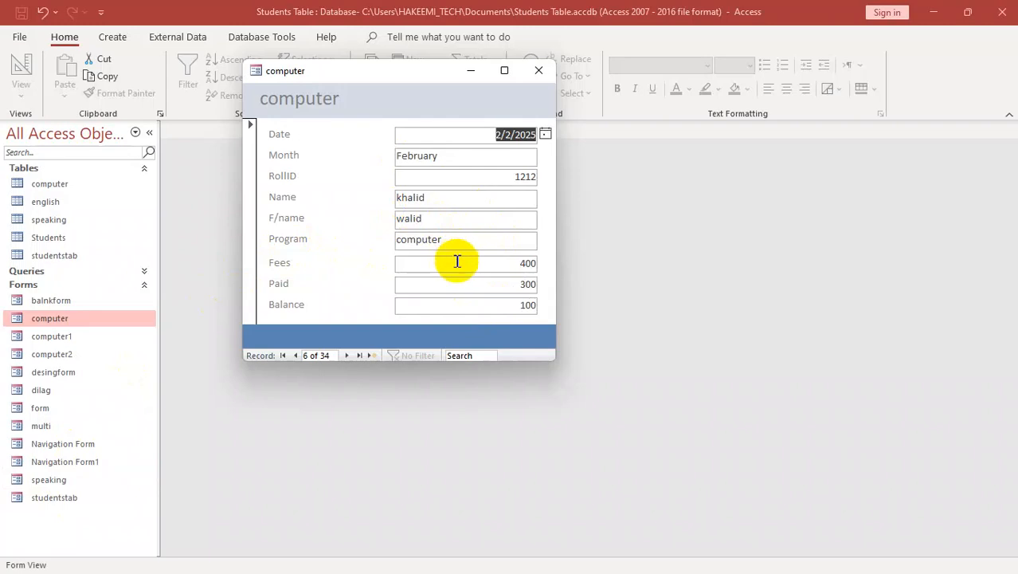
pyautogui.press('Tab')
pyautogui.click(454, 264)
pyautogui.press('Tab')
pyautogui.press('Tab')
pyautogui.click(450, 267)
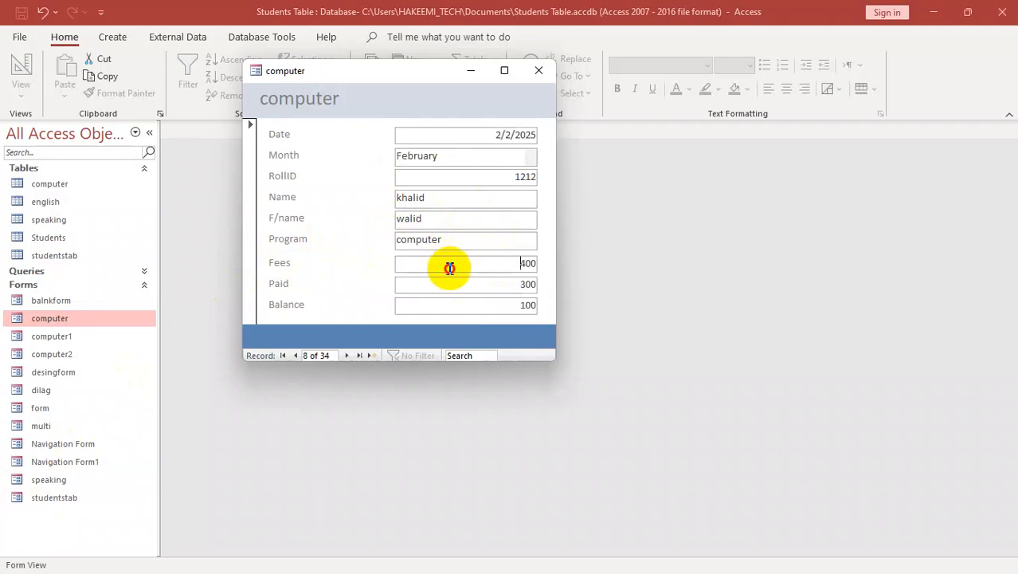
pyautogui.press('Tab')
pyautogui.click(453, 267)
pyautogui.press('Tab')
pyautogui.click(452, 267)
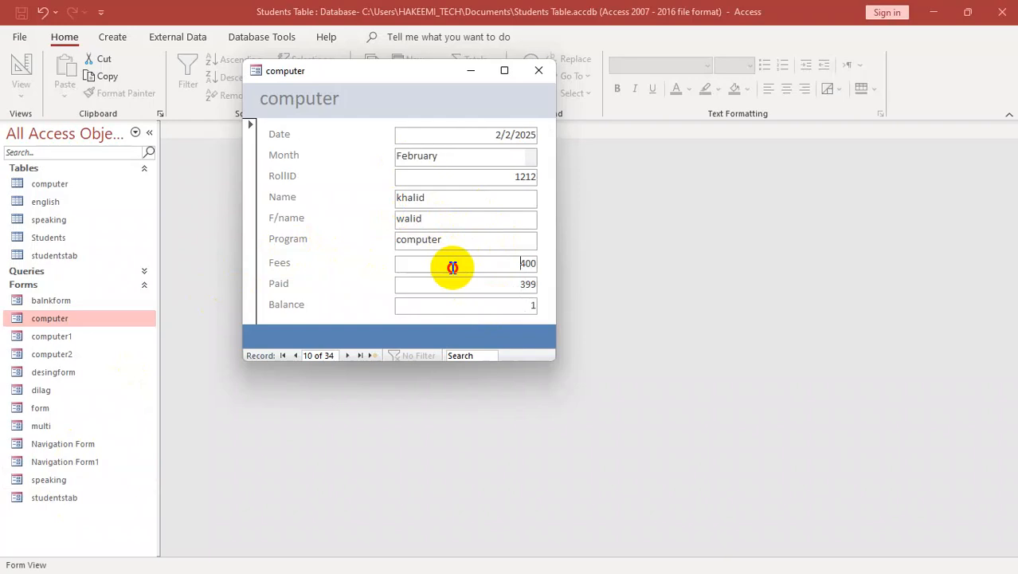
pyautogui.press('Tab')
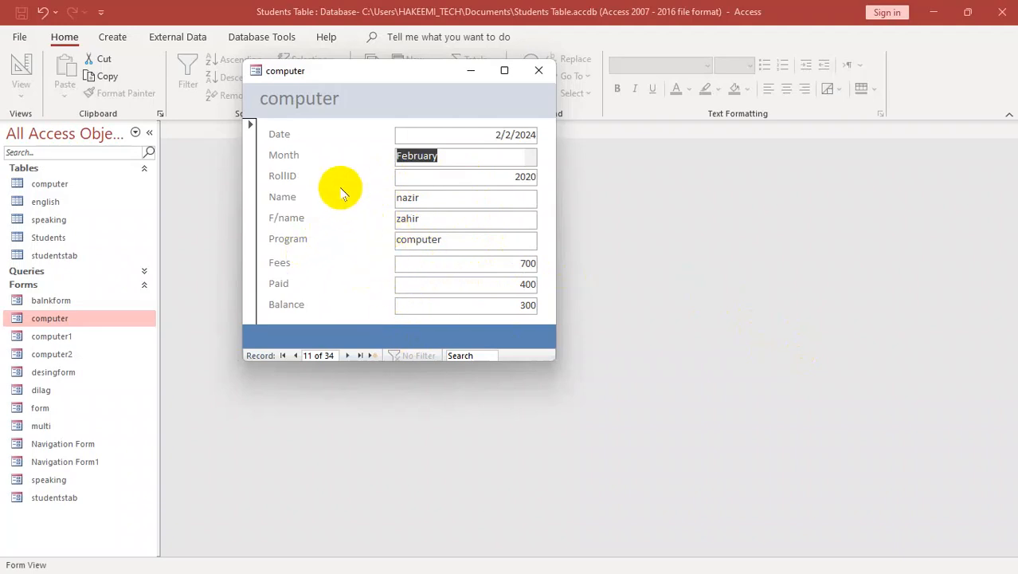
# - Switch the computer form to Design View and move the title label to the middle of the Form Header
pyautogui.rightClick(365, 104)
pyautogui.click(402, 142)
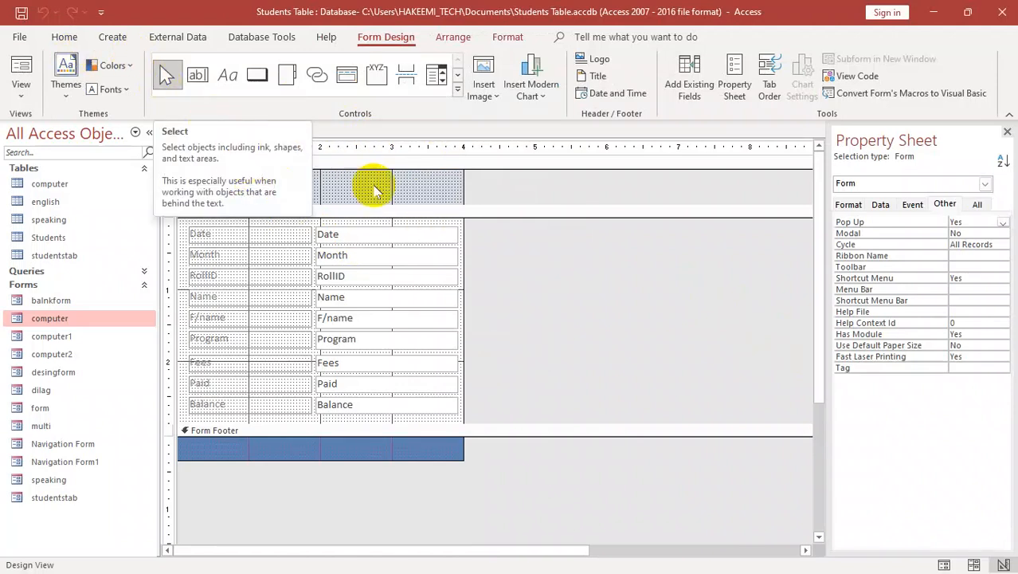
pyautogui.click(270, 184)
pyautogui.moveTo(278, 189); pyautogui.dragTo(376, 193)
pyautogui.click(406, 193)
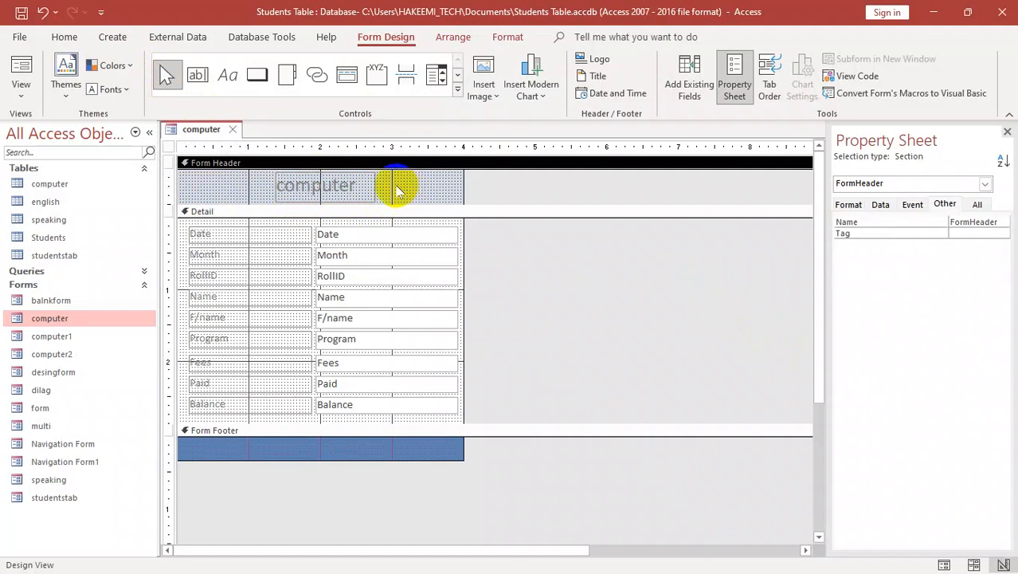
pyautogui.click(336, 197)
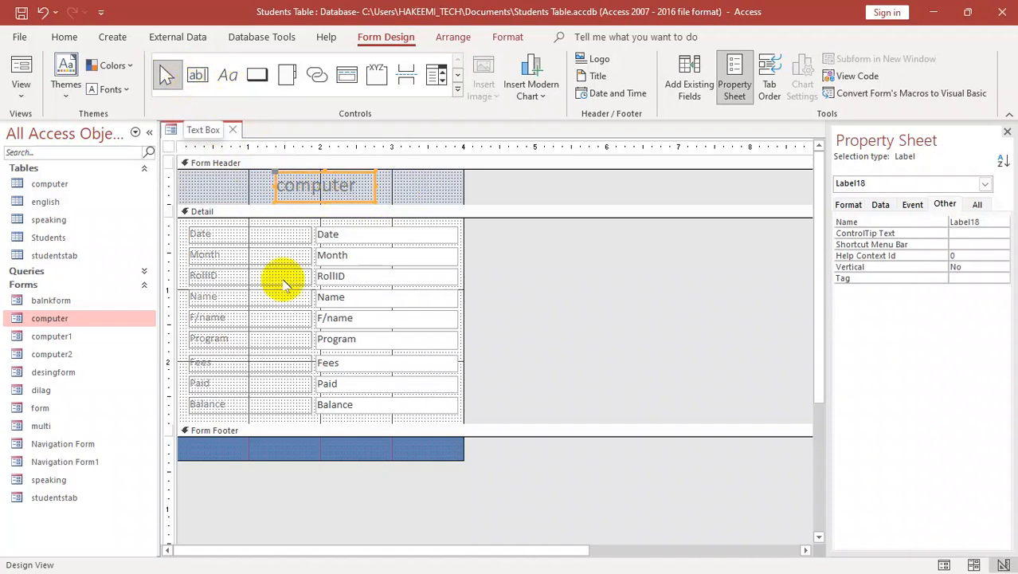
# - Make the Form Footer and Detail sections taller and add a text box directly below the Balance field
pyautogui.moveTo(353, 461); pyautogui.dragTo(352, 485)
pyautogui.moveTo(338, 423)
pyautogui.mouseDown()
pyautogui.moveTo(336, 447)
pyautogui.moveTo(330, 364)
pyautogui.moveTo(337, 427)
pyautogui.mouseUp()
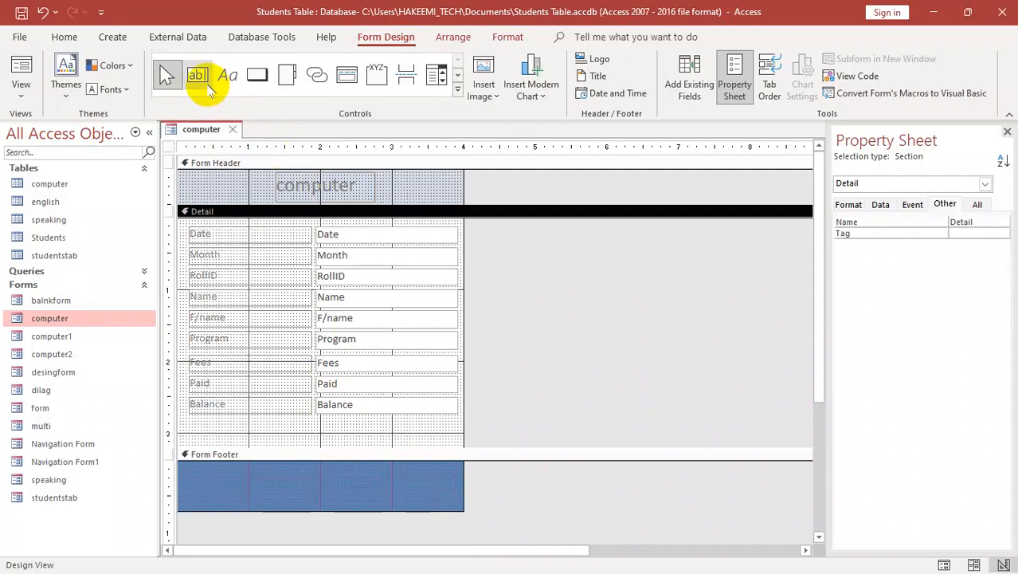
pyautogui.click(198, 76)
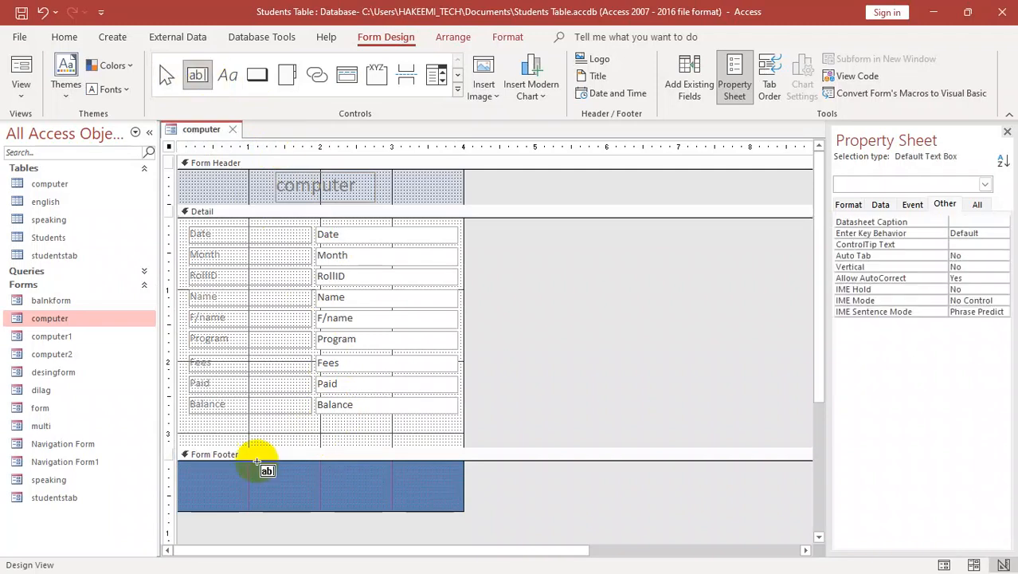
pyautogui.moveTo(317, 420); pyautogui.dragTo(457, 430)
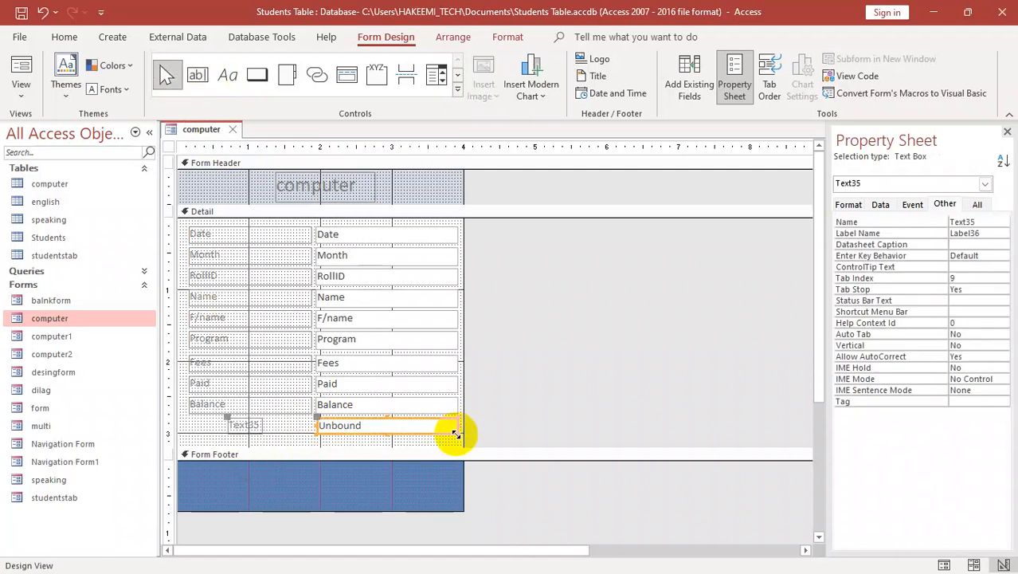
# - Caption the new text box's label "total students fees" and move it left under the Balance label
pyautogui.click(245, 426)
pyautogui.click(246, 425)
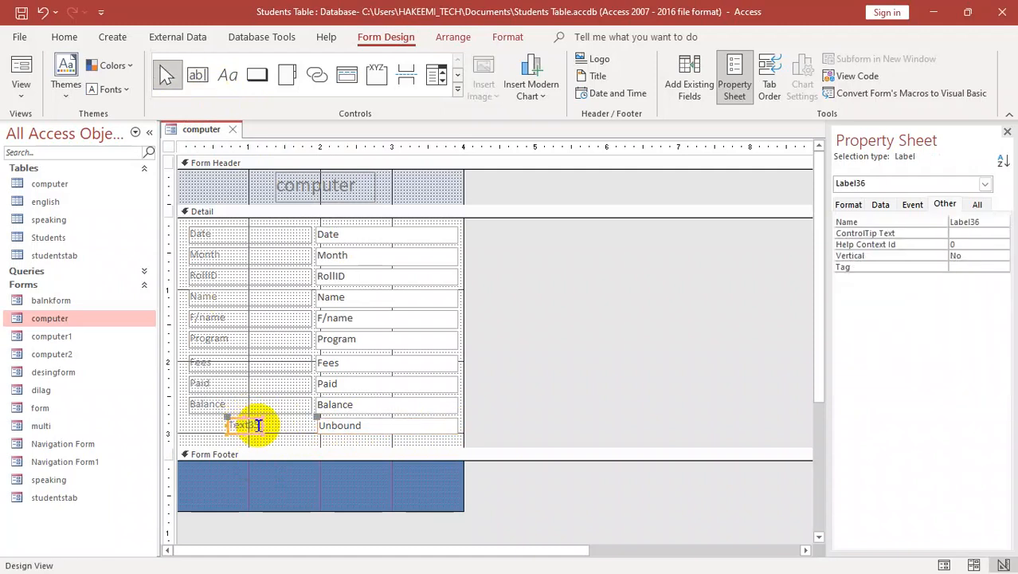
pyautogui.moveTo(257, 421); pyautogui.dragTo(182, 409)
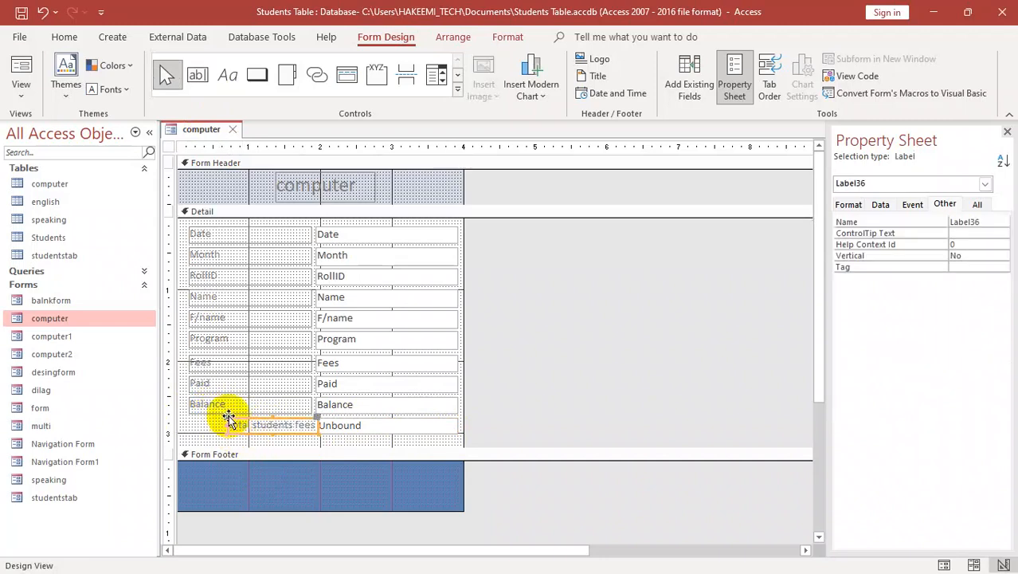
pyautogui.click(224, 420)
pyautogui.moveTo(218, 417); pyautogui.dragTo(189, 417)
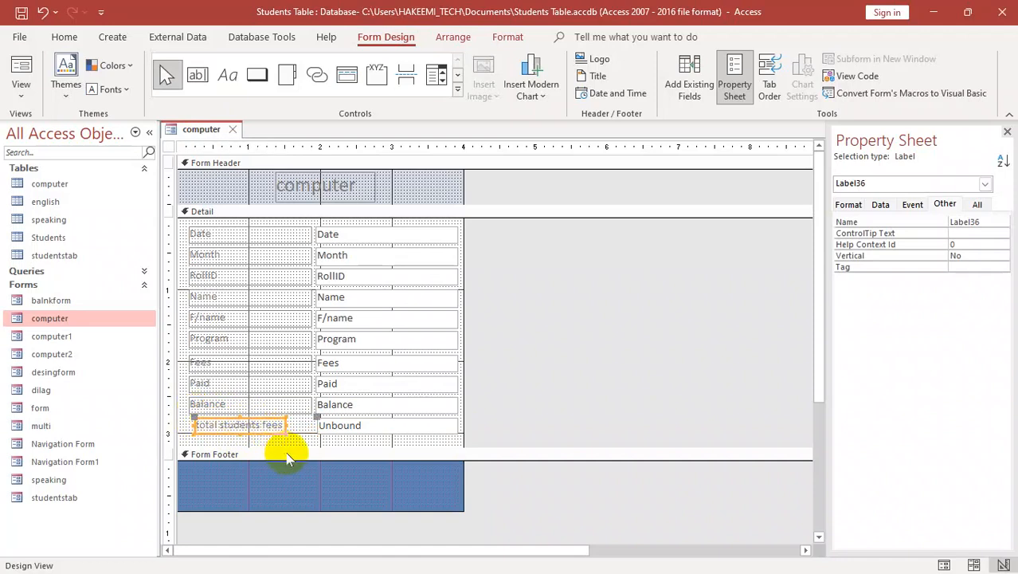
pyautogui.click(309, 448)
# - Enter the expression =Sum([fees]) in the unbound text box beside the total students fees label
pyautogui.click(371, 427)
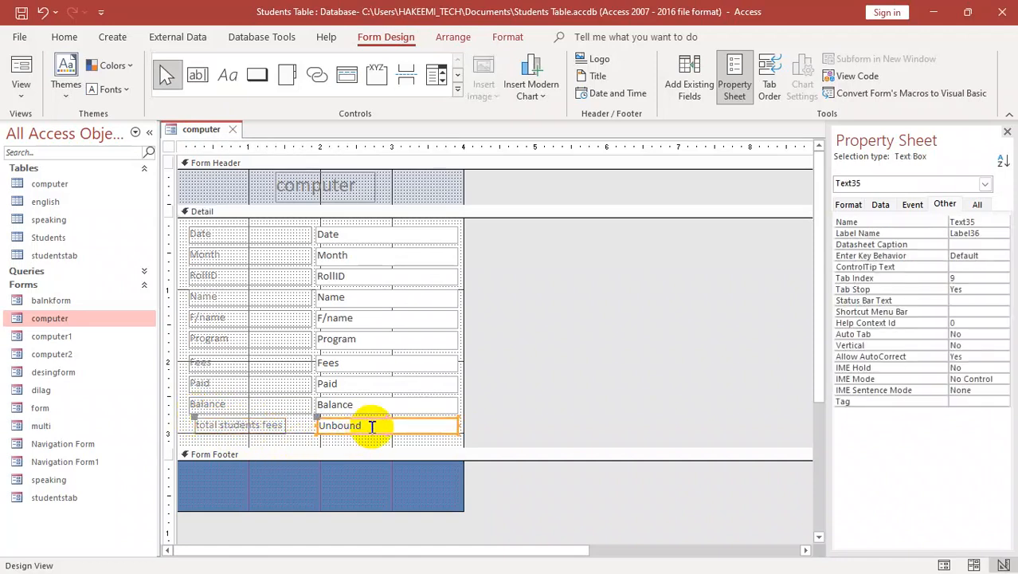
pyautogui.write('=sum(fees')
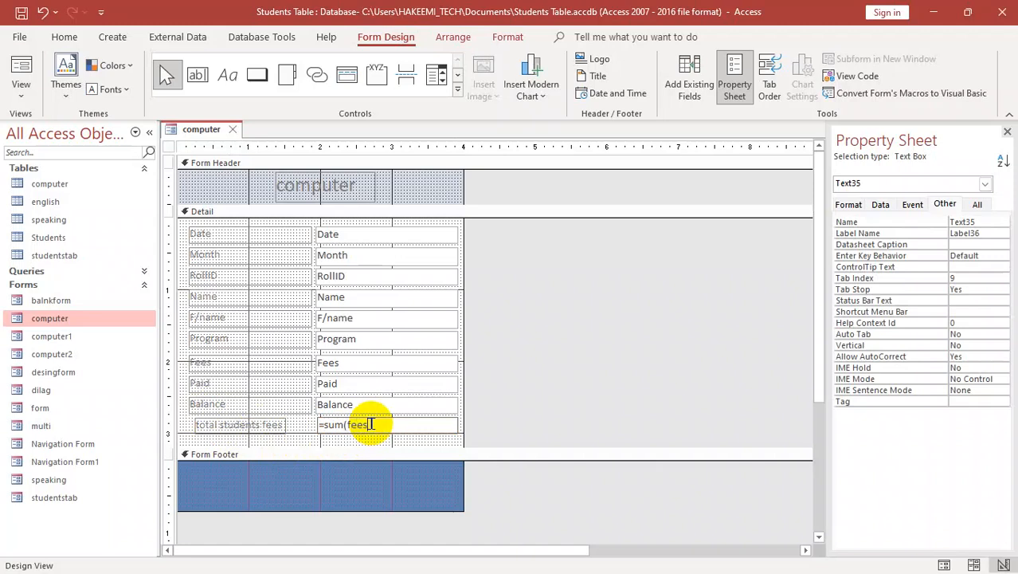
pyautogui.press('Return')
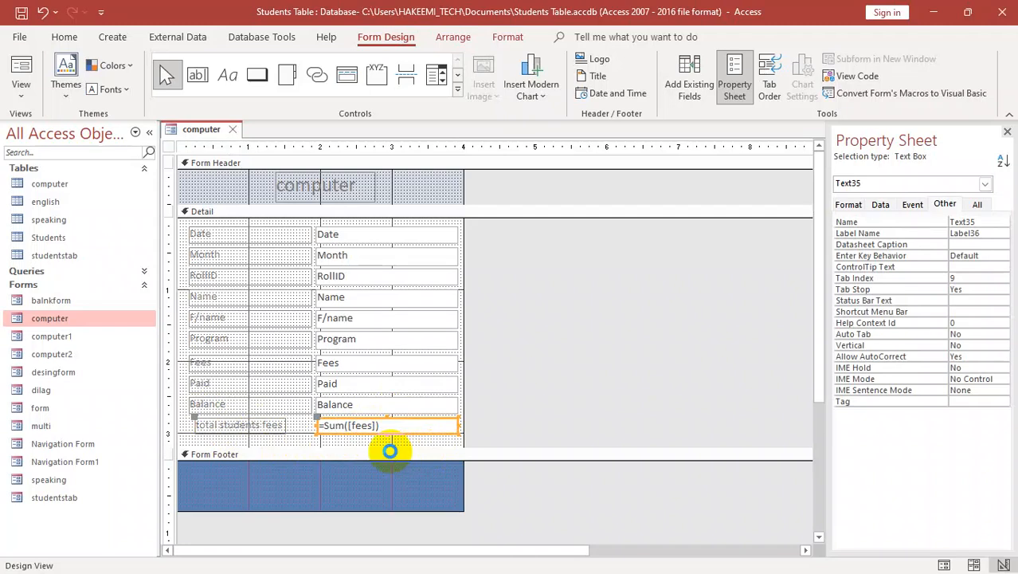
# - Close the form's design and reopen the computer form to examine the total students fees field
pyautogui.hotkey('ctrl', 'w')
pyautogui.doubleClick(91, 323)
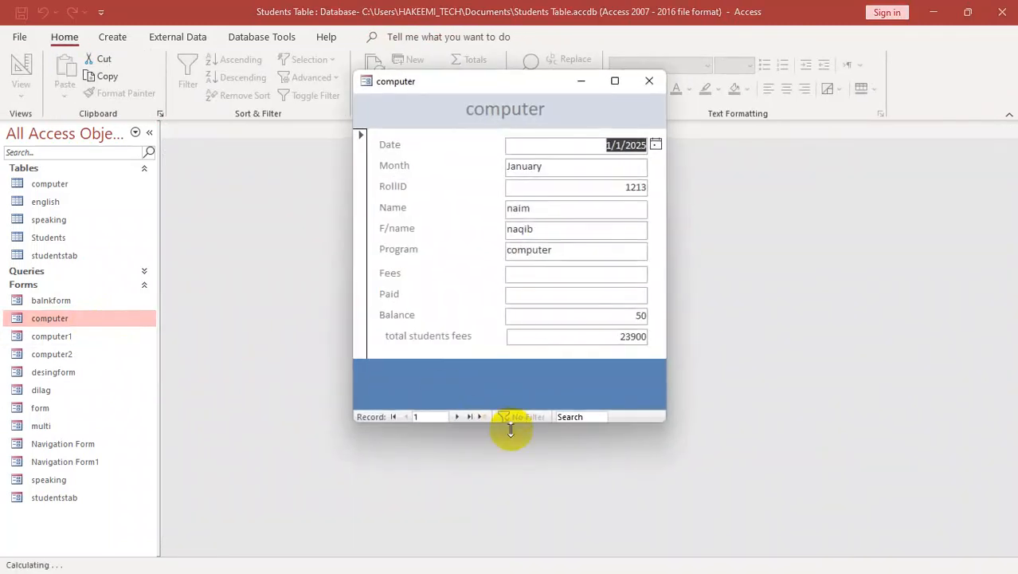
pyautogui.click(637, 314)
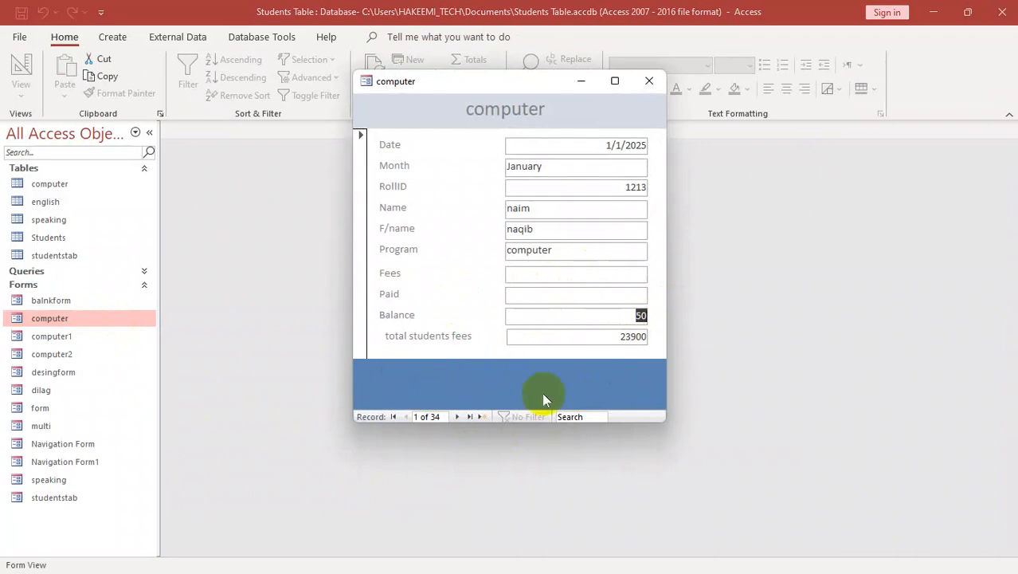
pyautogui.moveTo(610, 335); pyautogui.dragTo(681, 333)
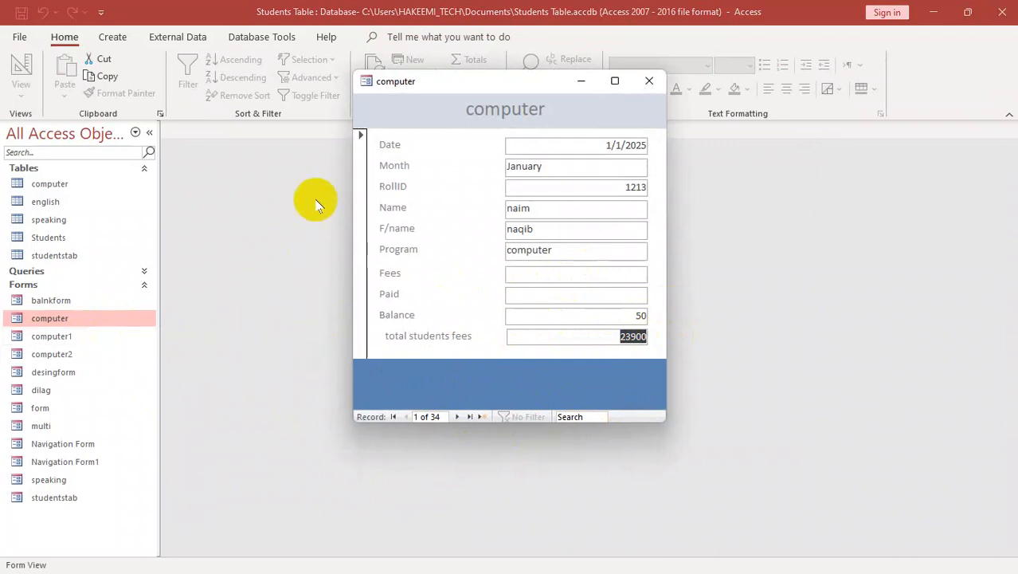
# - Return the computer form to Design View and extend the Detail section downward below the total students fees field
pyautogui.rightClick(397, 125)
pyautogui.click(403, 167)
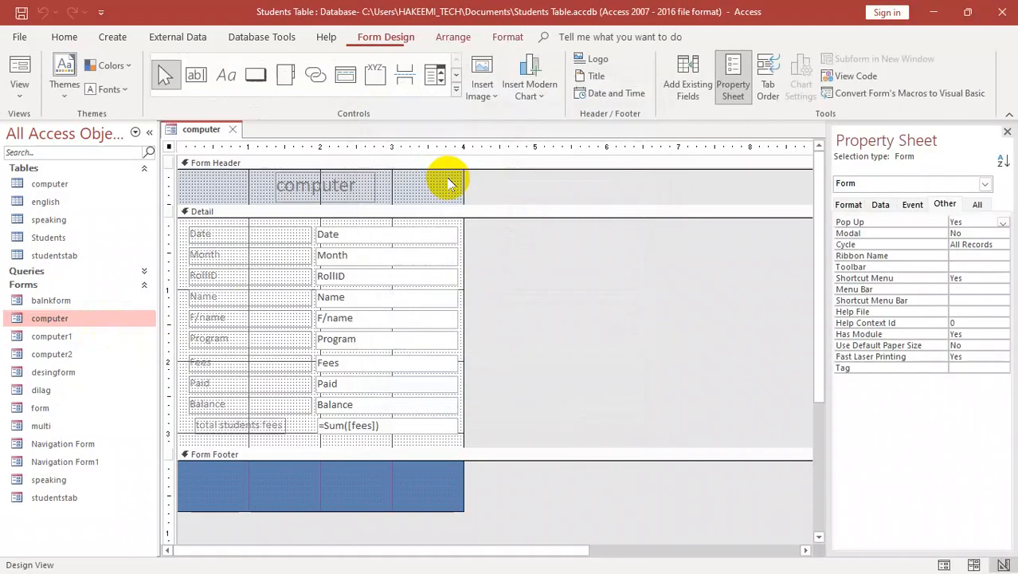
pyautogui.click(323, 451)
pyautogui.moveTo(309, 453); pyautogui.dragTo(308, 466)
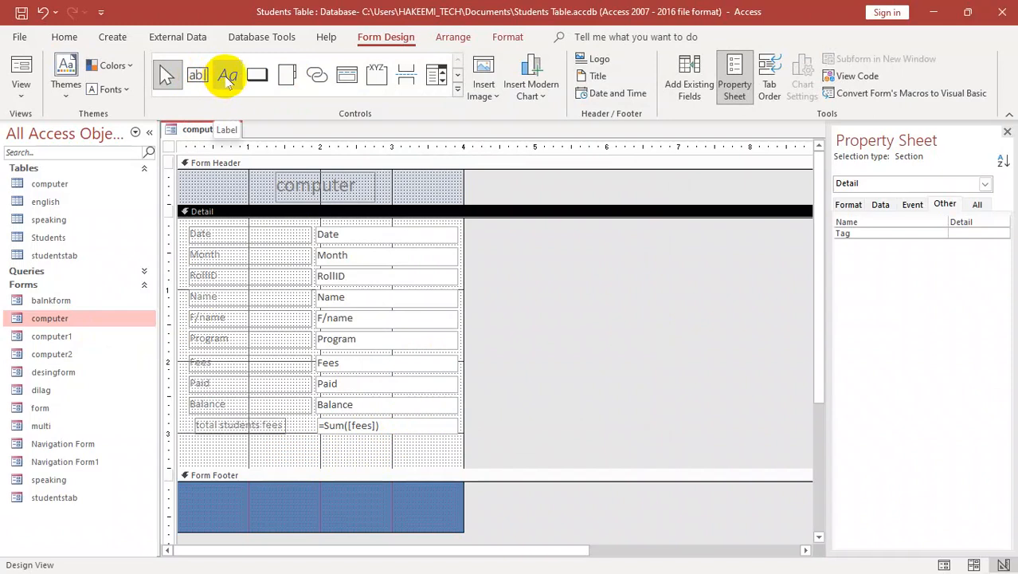
# - Replace the title in the Form Header with a wider label reading "COMPUTER STUDENTS INFO" and select that label
pyautogui.click(313, 190)
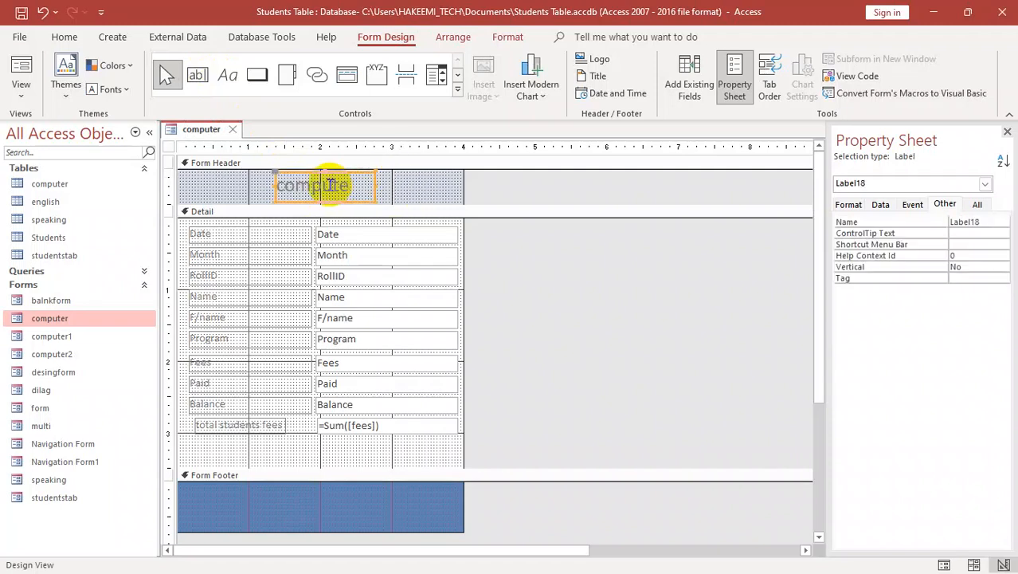
pyautogui.press('Delete')
pyautogui.click(227, 74)
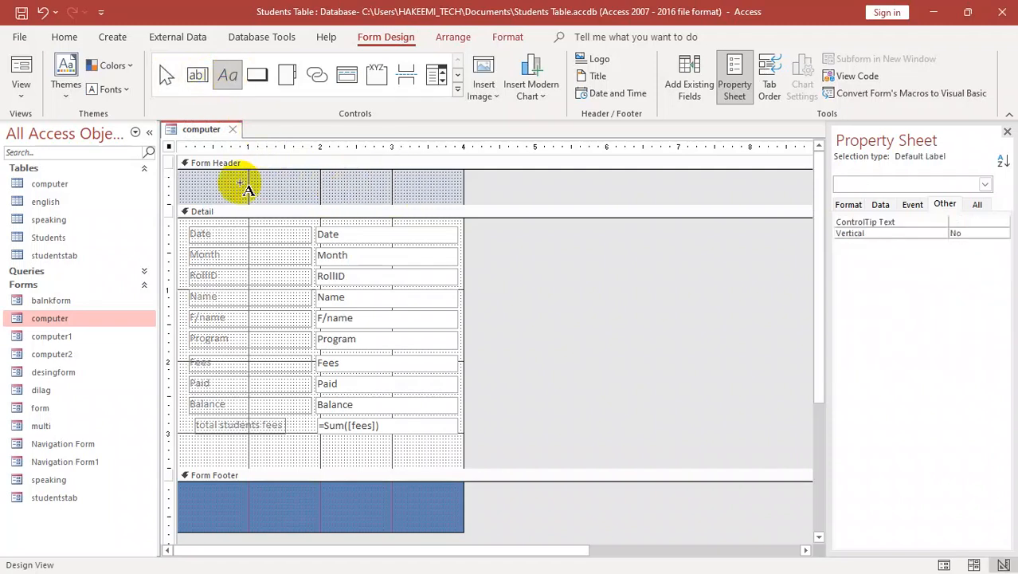
pyautogui.moveTo(225, 177); pyautogui.dragTo(430, 199)
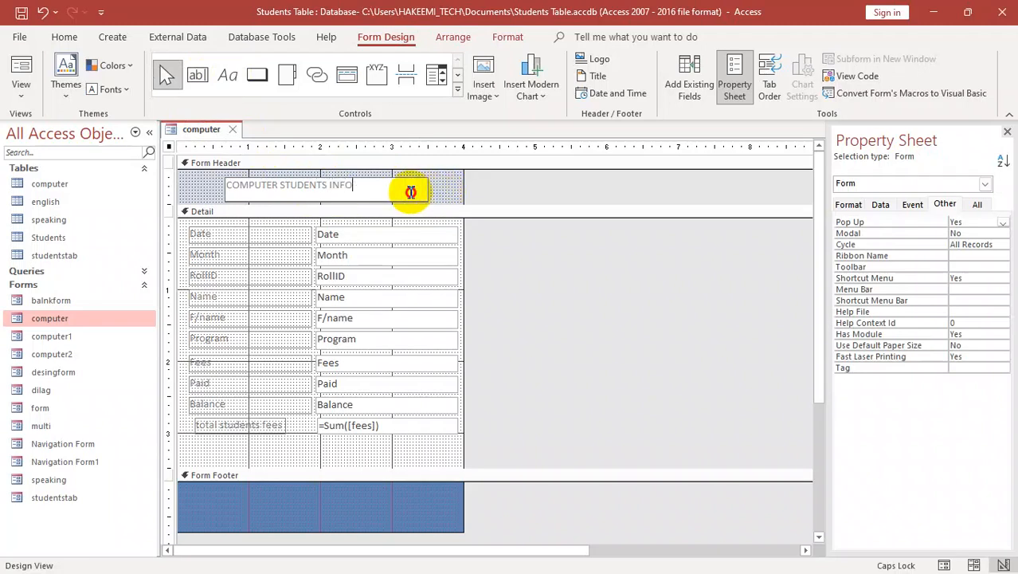
pyautogui.click(449, 193)
pyautogui.moveTo(450, 191); pyautogui.dragTo(367, 179)
pyautogui.click(365, 179)
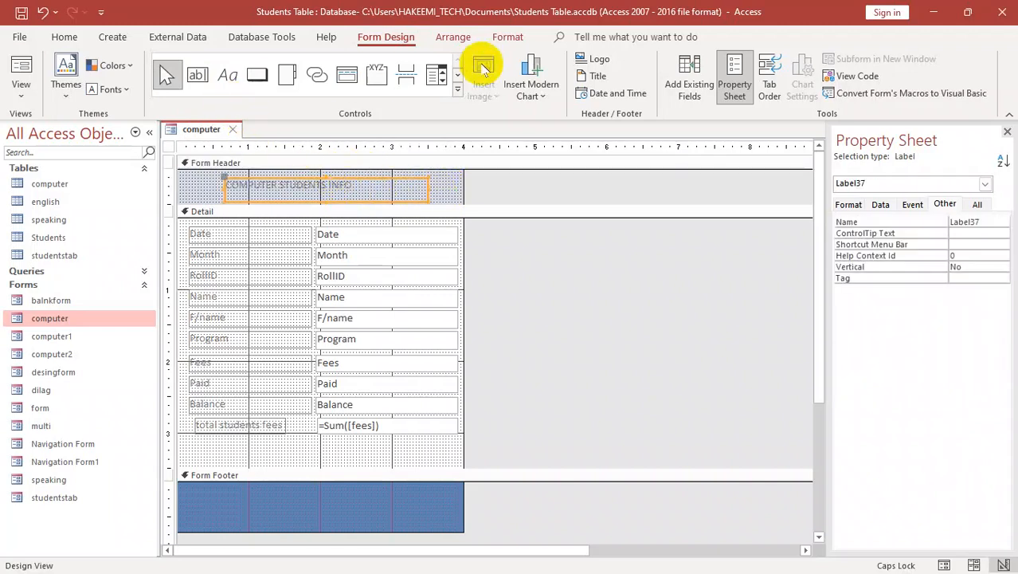
# - Format the header title label in bold Times New Roman, size 20, with a black font color
pyautogui.click(507, 37)
pyautogui.click(118, 90)
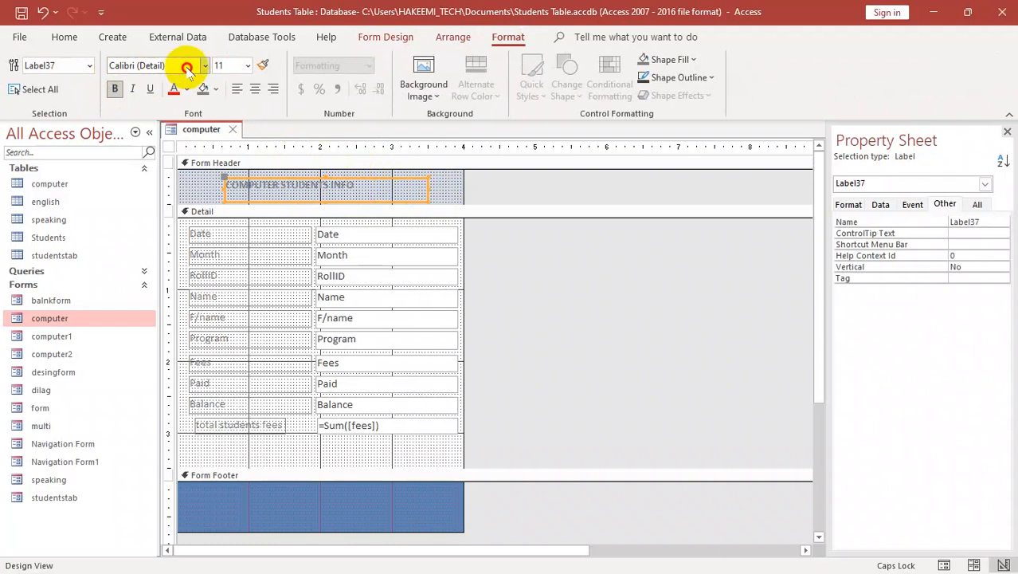
pyautogui.click(164, 65)
pyautogui.write('Time')
pyautogui.press('Return')
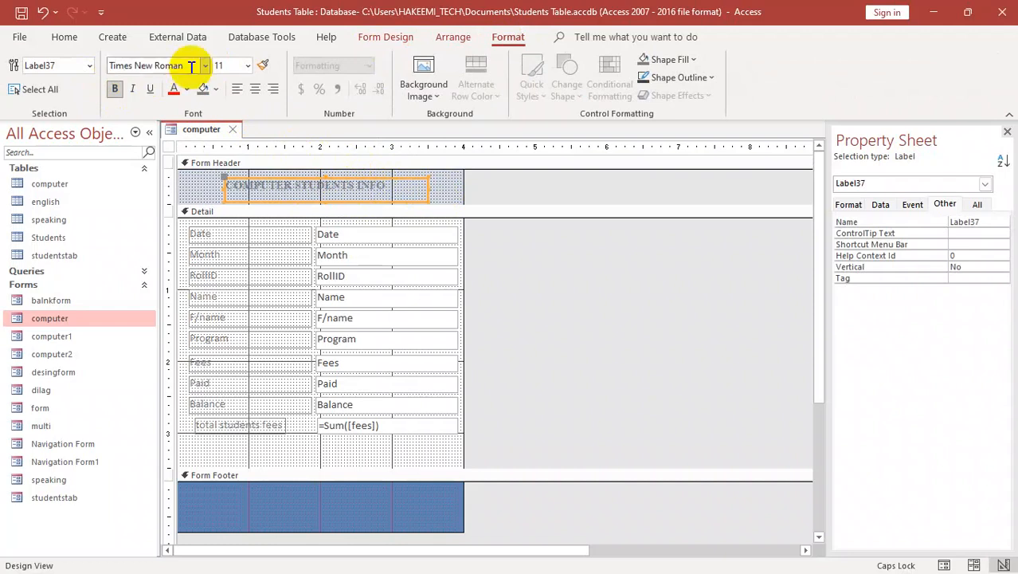
pyautogui.click(187, 90)
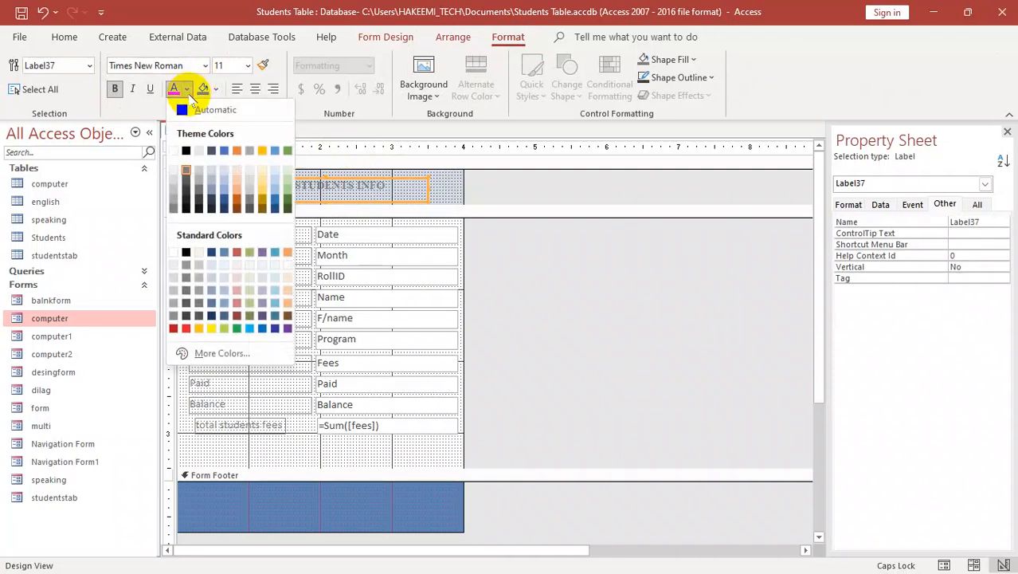
pyautogui.click(189, 150)
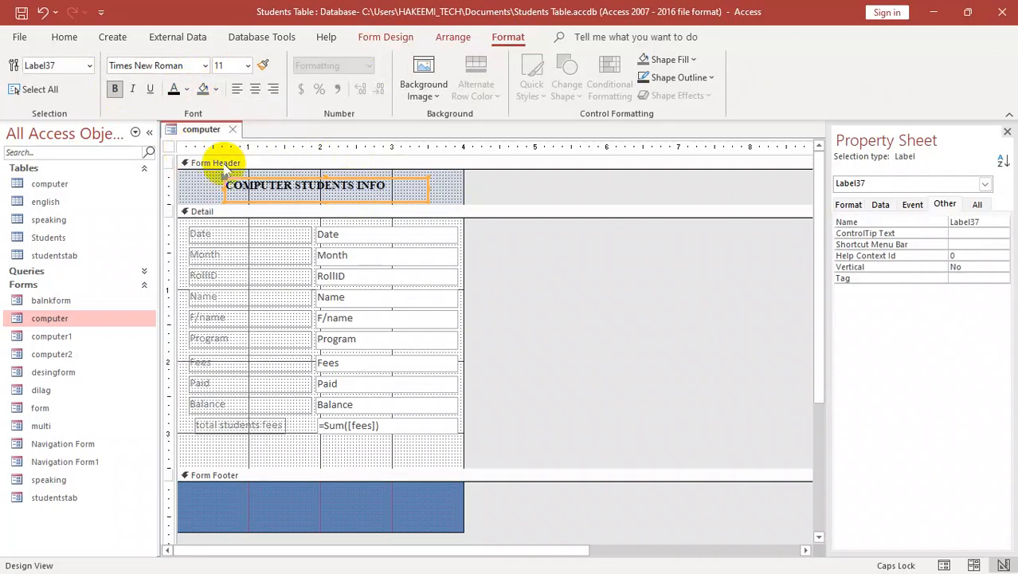
pyautogui.click(247, 66)
pyautogui.click(227, 221)
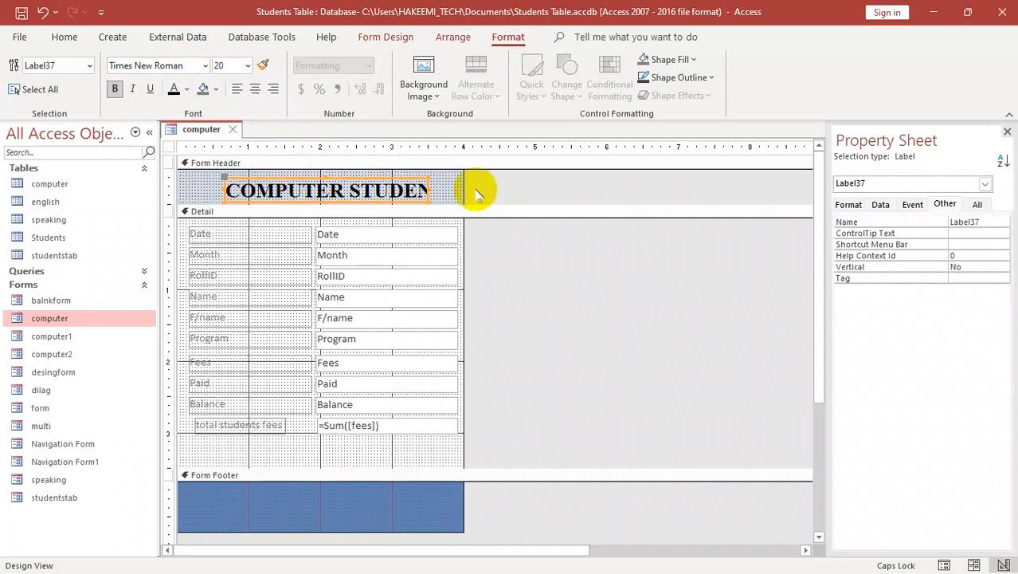
# - Widen the header title label to fit its text on one line, move it left, and trim the form's right edge to about 4.46"
pyautogui.click(428, 192)
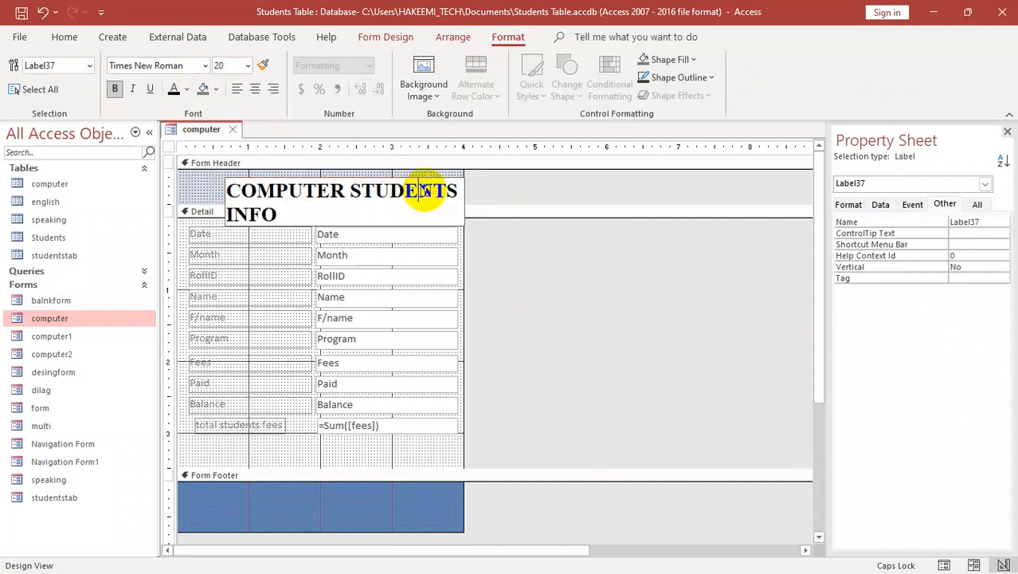
pyautogui.click(204, 200)
pyautogui.click(250, 182)
pyautogui.doubleClick(430, 189)
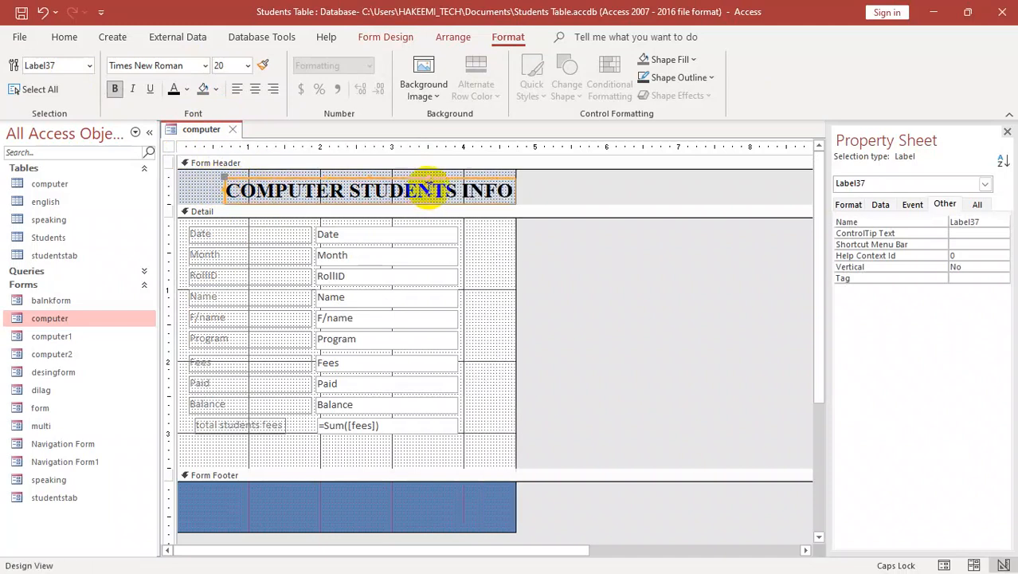
pyautogui.moveTo(415, 177); pyautogui.dragTo(384, 173)
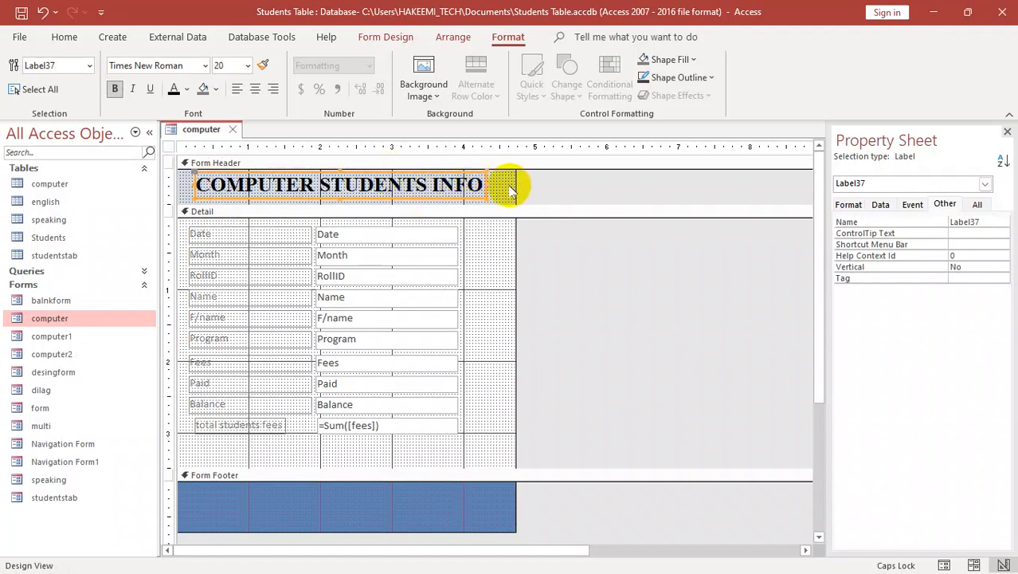
pyautogui.moveTo(516, 195); pyautogui.dragTo(495, 196)
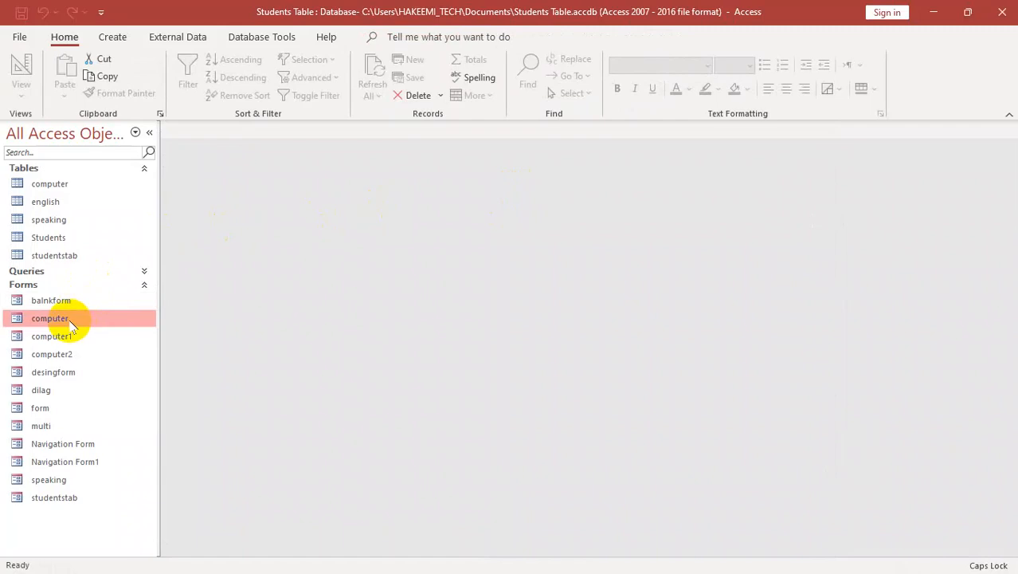
# - Open the computer form to examine the formatted header title, and return it to Design View
pyautogui.doubleClick(61, 318)
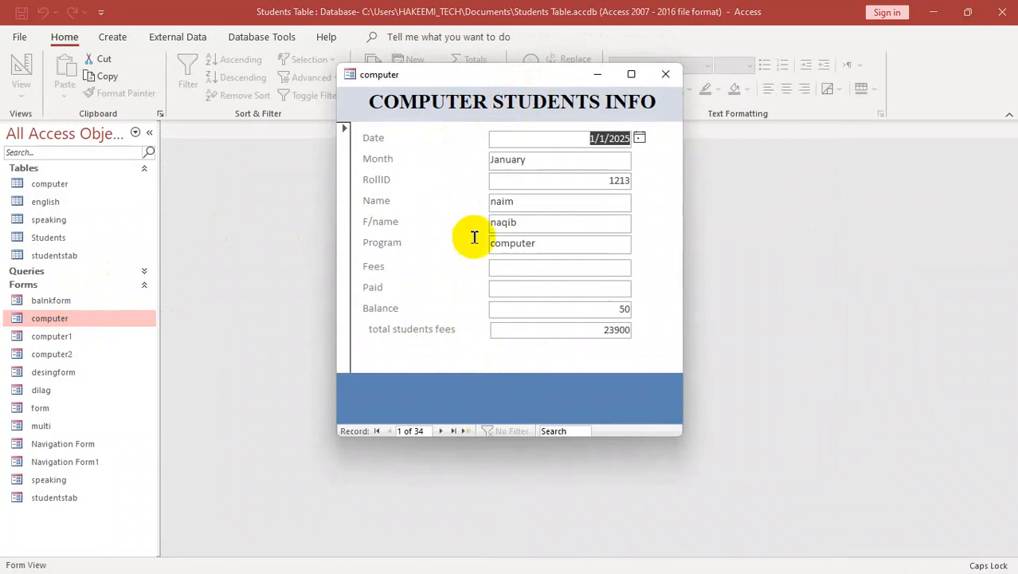
pyautogui.rightClick(439, 79)
pyautogui.click(458, 131)
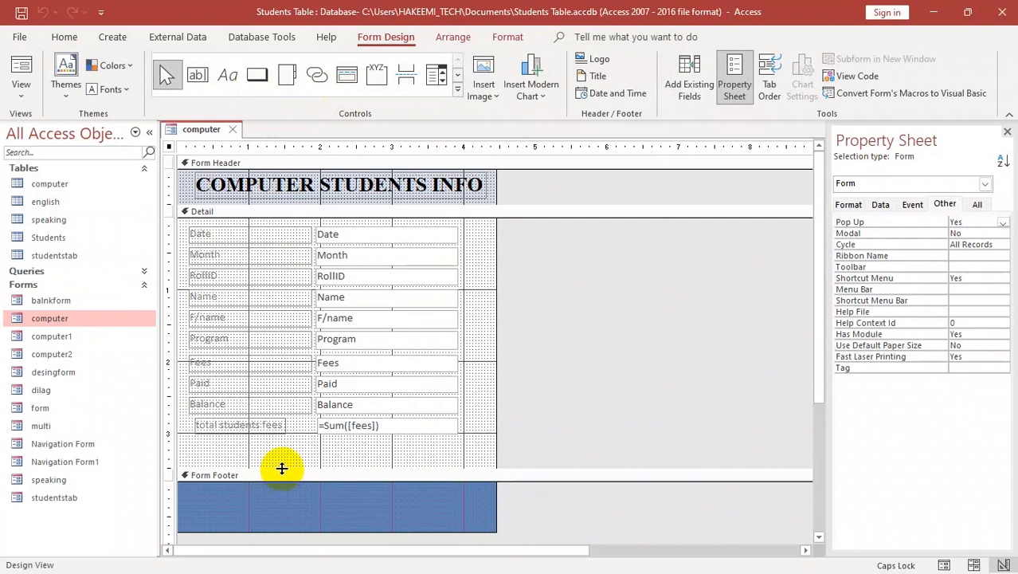
pyautogui.click(330, 445)
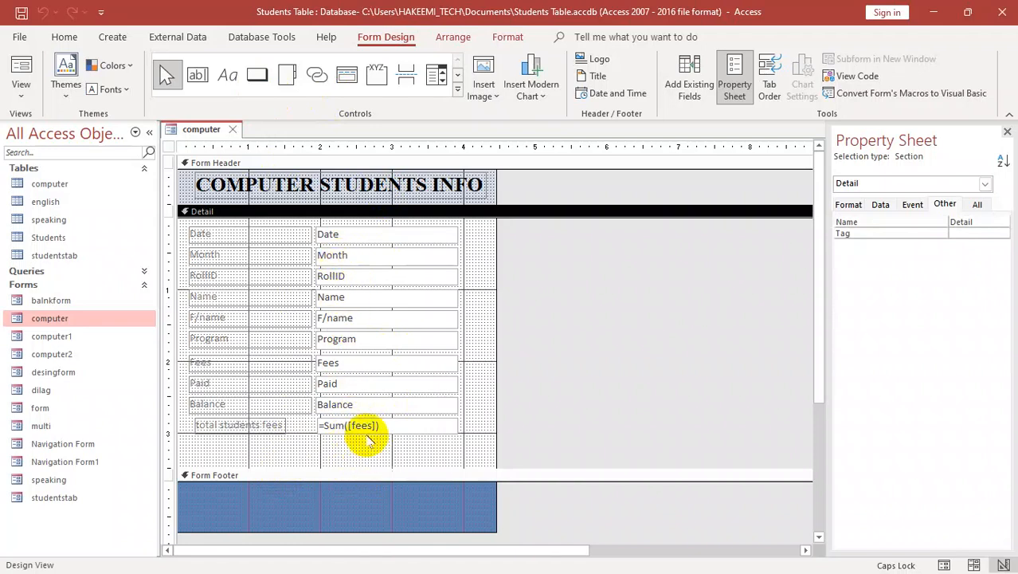
pyautogui.rightClick(363, 396)
pyautogui.click(337, 450)
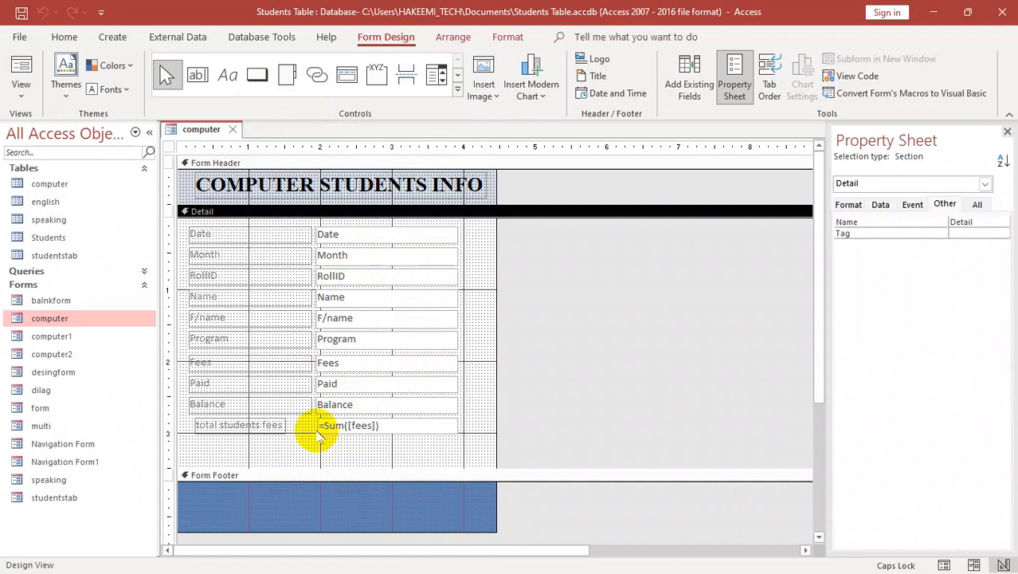
# - Add a command button without the wizard below the total students fees label, and widen it to about 0.54"
pyautogui.click(255, 76)
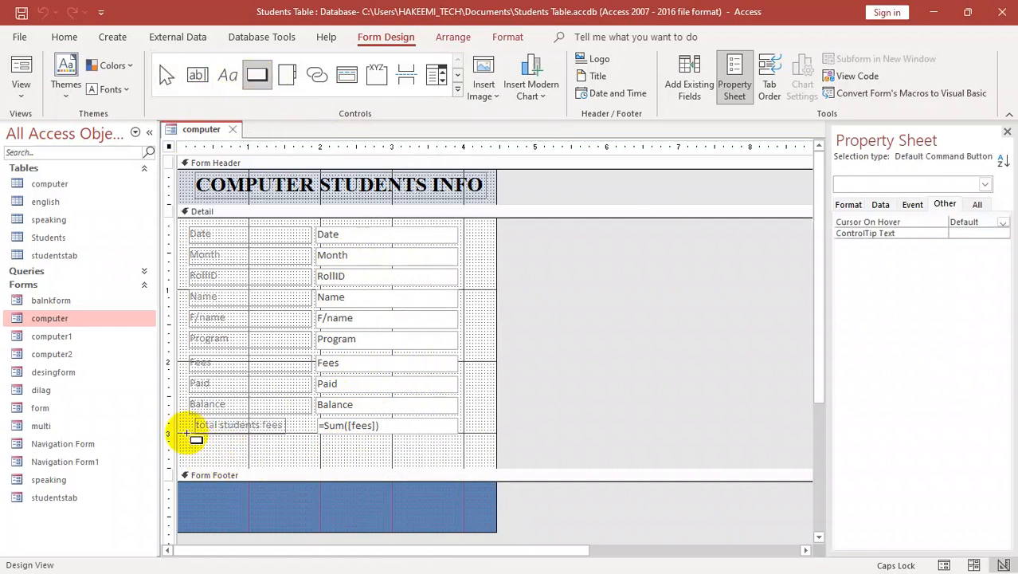
pyautogui.moveTo(182, 437); pyautogui.dragTo(207, 458)
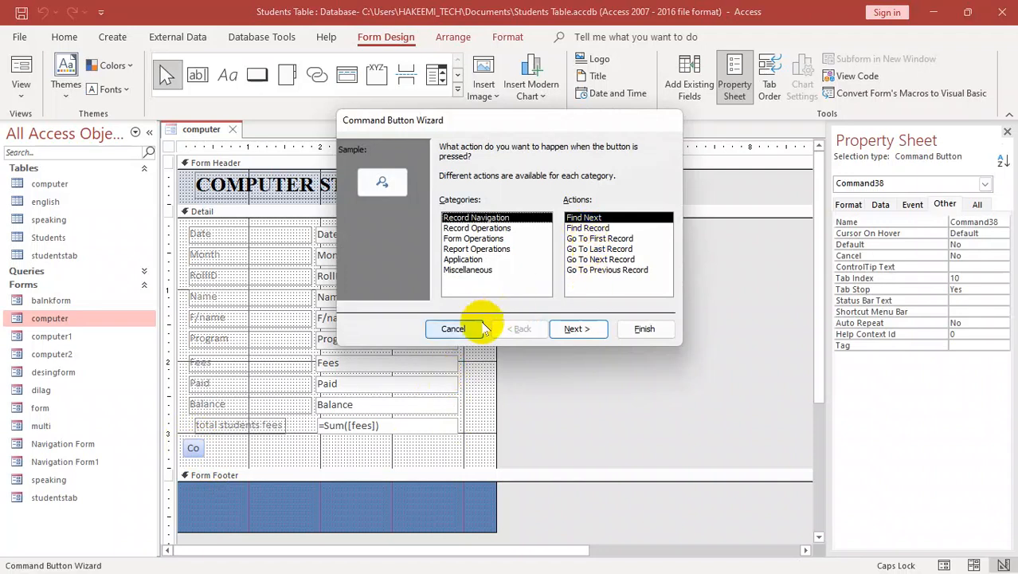
pyautogui.click(454, 329)
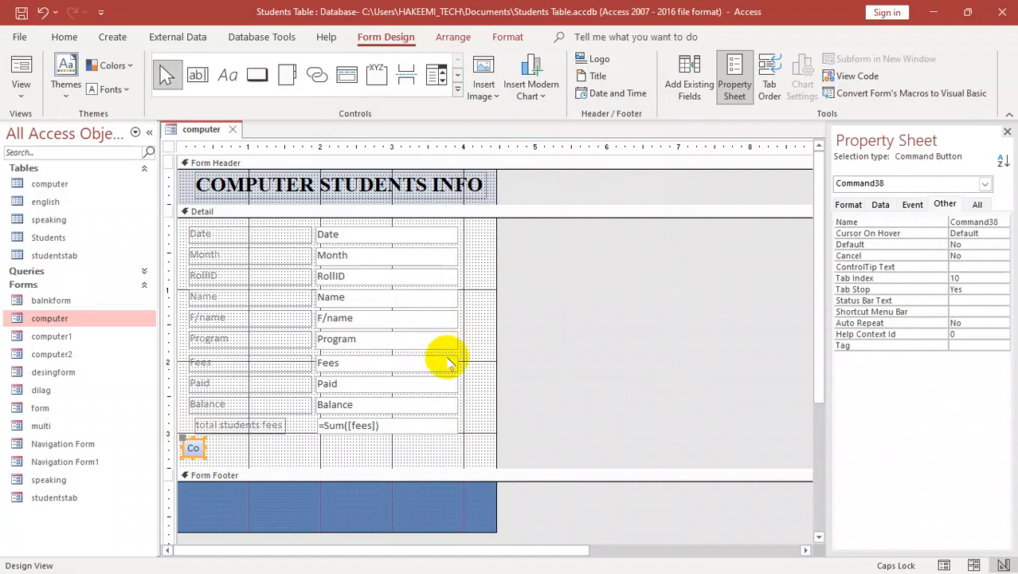
pyautogui.moveTo(204, 453); pyautogui.dragTo(220, 453)
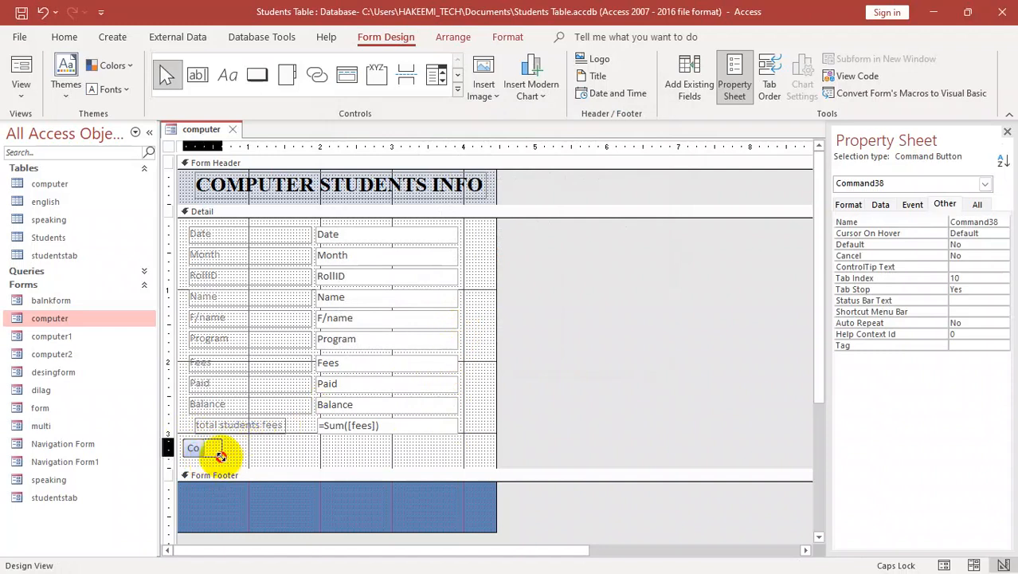
pyautogui.click(266, 457)
pyautogui.click(217, 452)
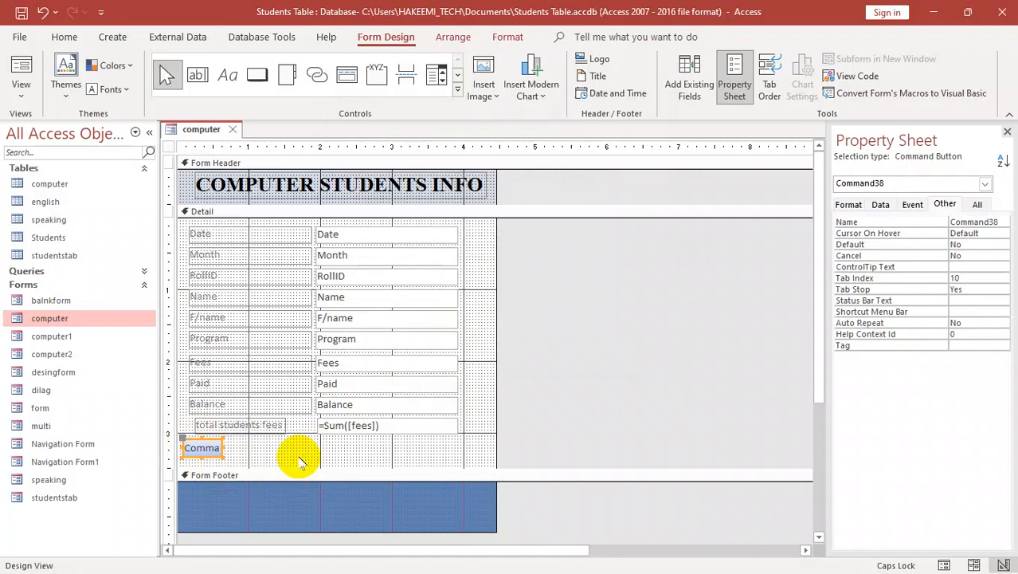
# - Display the new command button's format properties and try to replace its caption
pyautogui.doubleClick(210, 448)
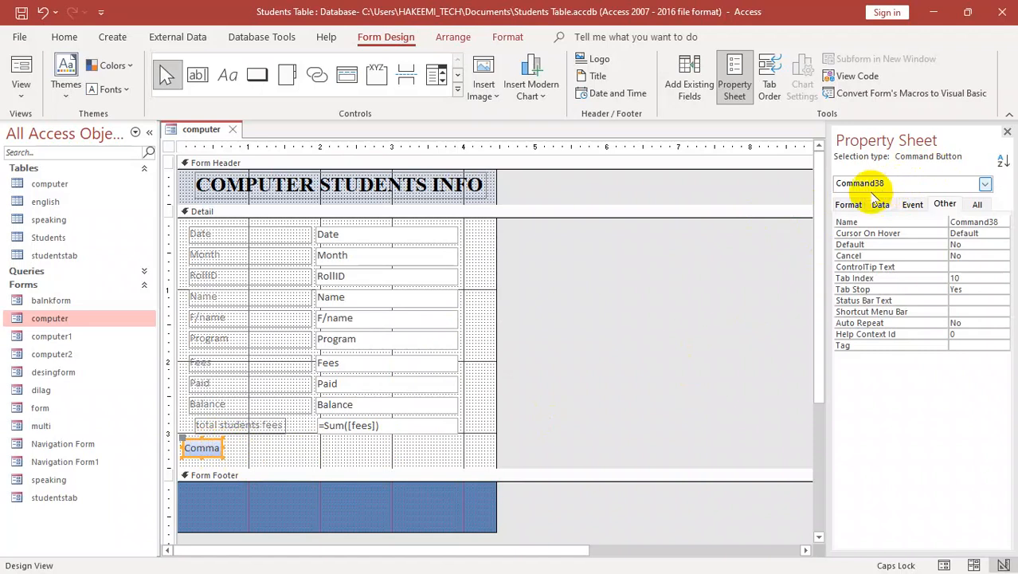
pyautogui.click(849, 207)
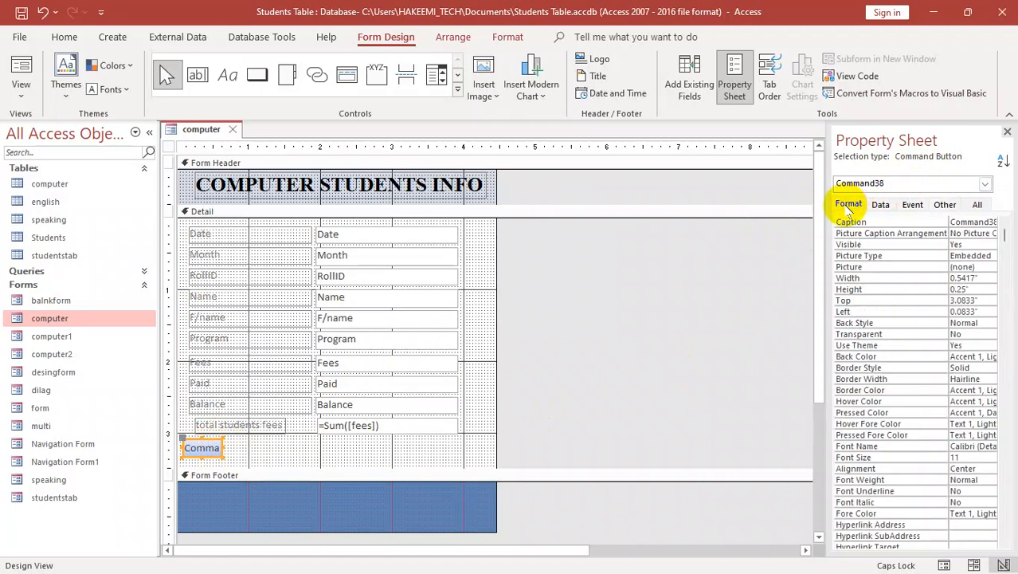
pyautogui.click(939, 205)
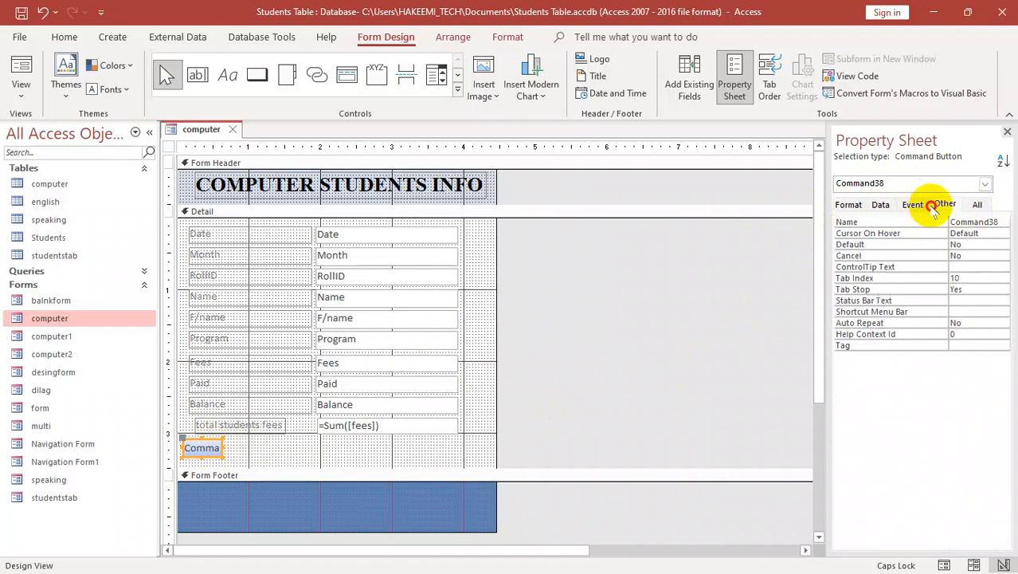
pyautogui.click(847, 205)
pyautogui.moveTo(992, 222); pyautogui.dragTo(943, 226)
pyautogui.write('B')
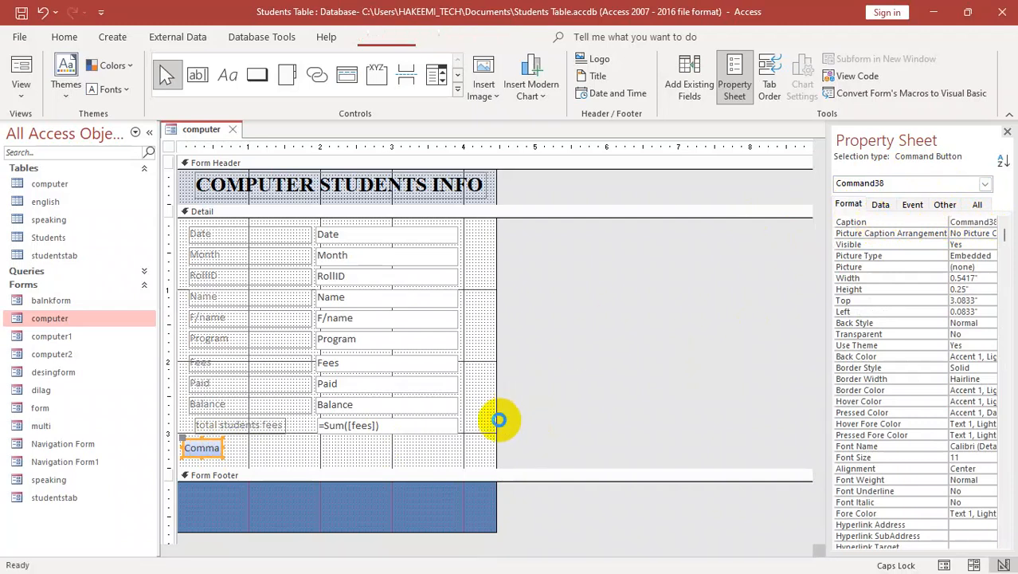
# - Close the form's design, reopen the computer form to test the new command button, and return to Design View
pyautogui.hotkey('ctrl', 'w')
pyautogui.doubleClick(64, 320)
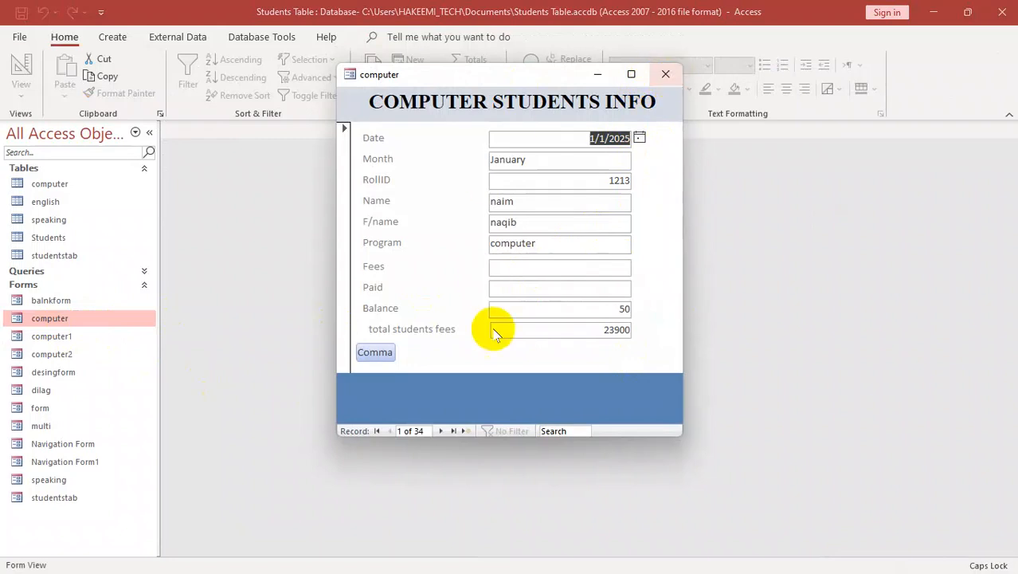
pyautogui.click(372, 355)
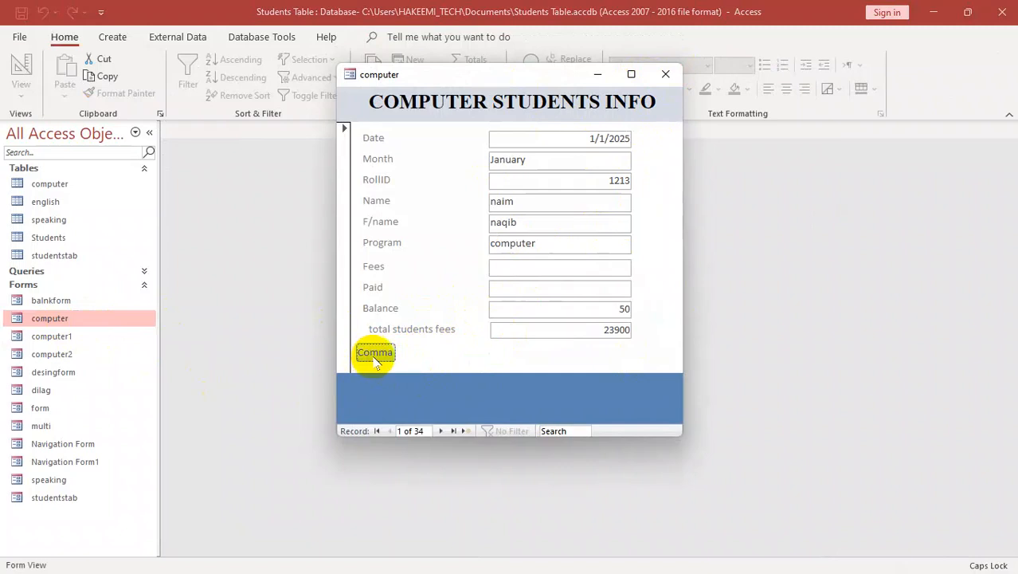
pyautogui.rightClick(428, 108)
pyautogui.click(469, 152)
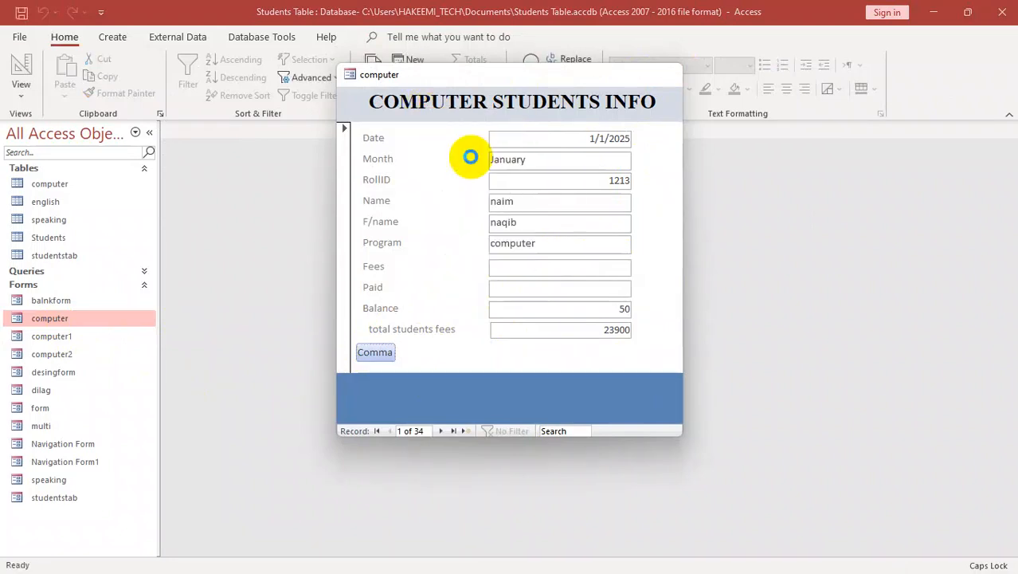
# - Set the command button's Caption property to "cloae"
pyautogui.click(202, 449)
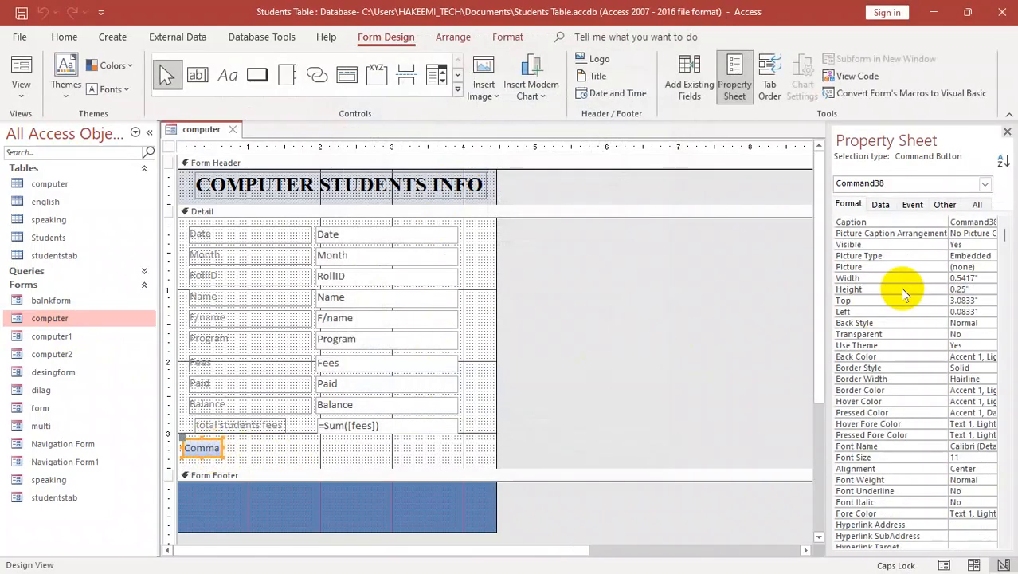
pyautogui.click(852, 204)
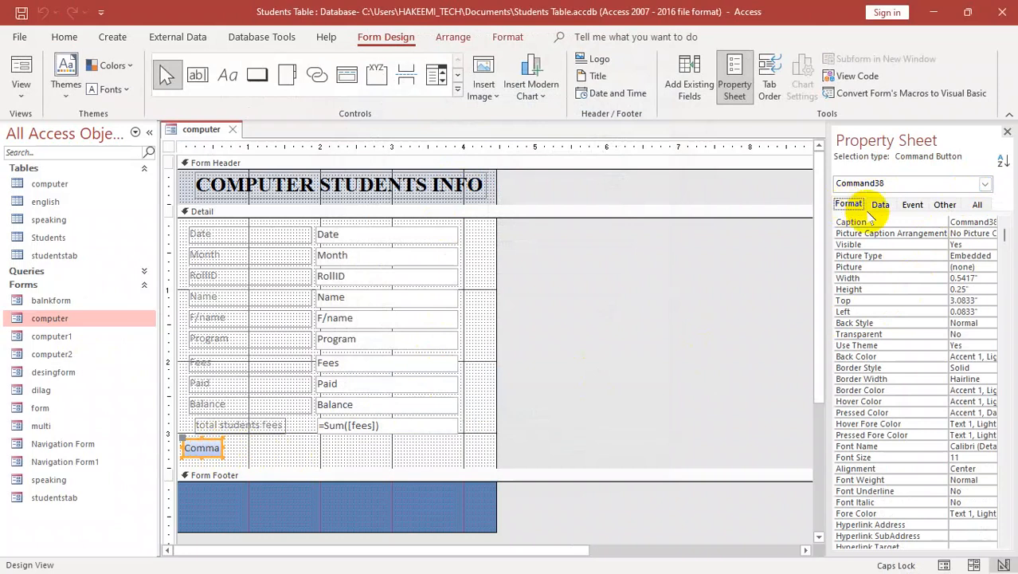
pyautogui.click(993, 222)
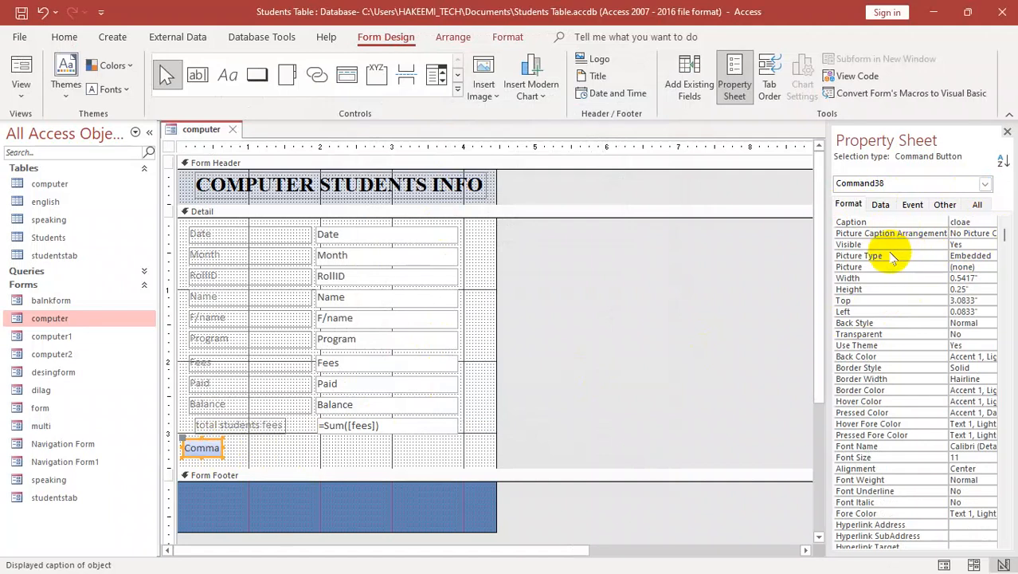
# - Reopen the computer form to check the button's changed caption and test it, and switch back to Design View
pyautogui.press('F5')
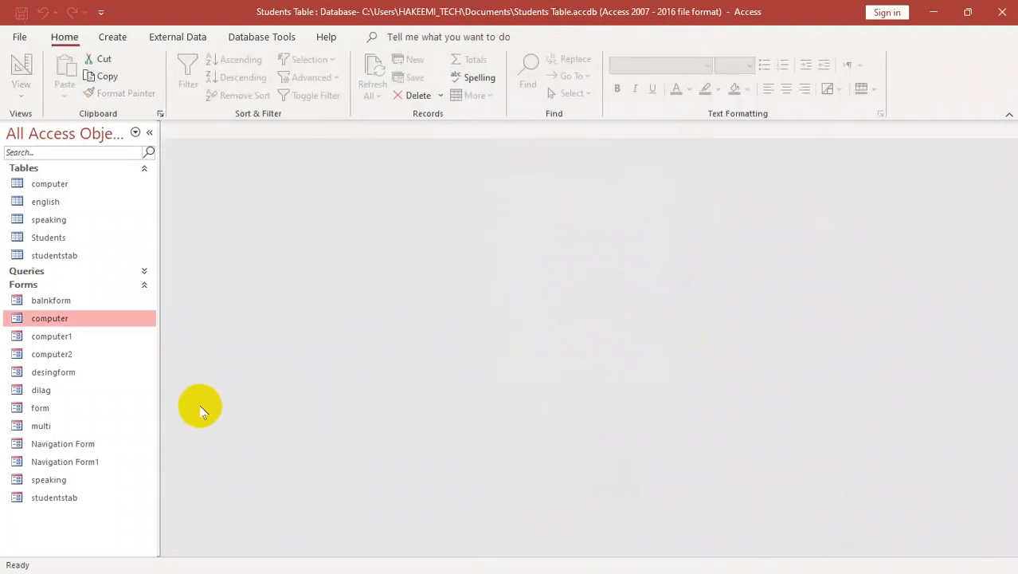
pyautogui.doubleClick(50, 318)
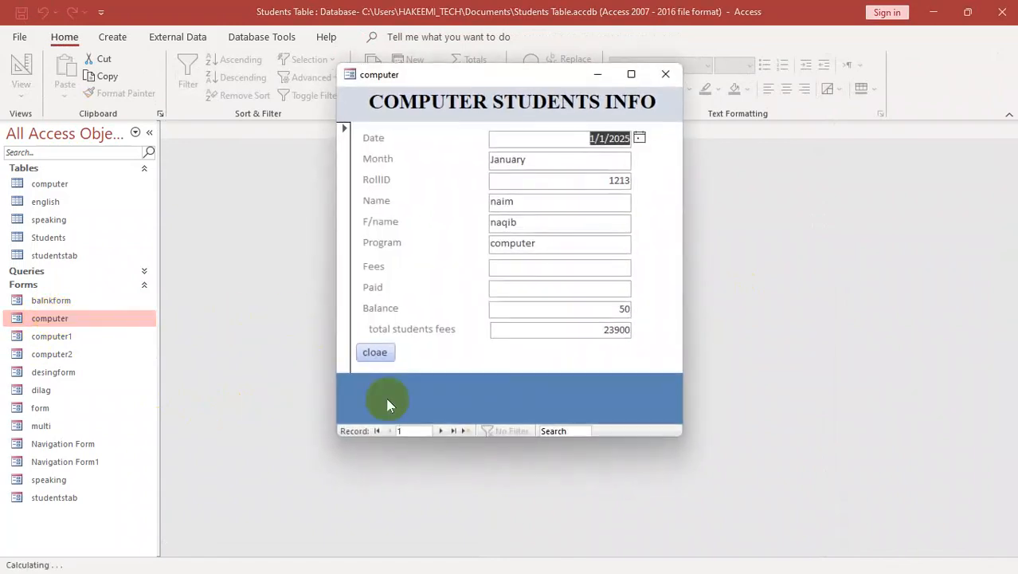
pyautogui.click(377, 355)
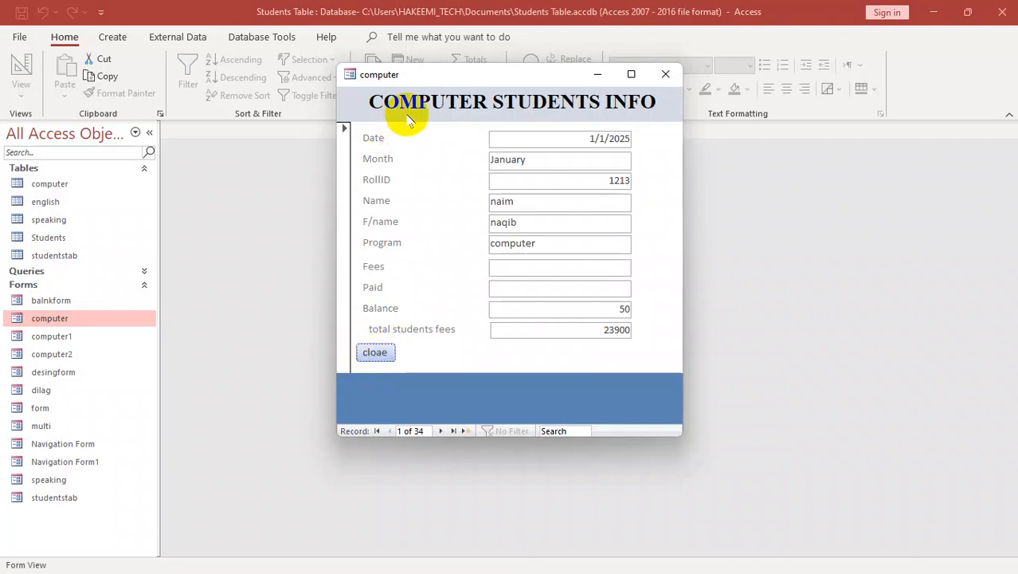
pyautogui.rightClick(408, 119)
pyautogui.click(445, 154)
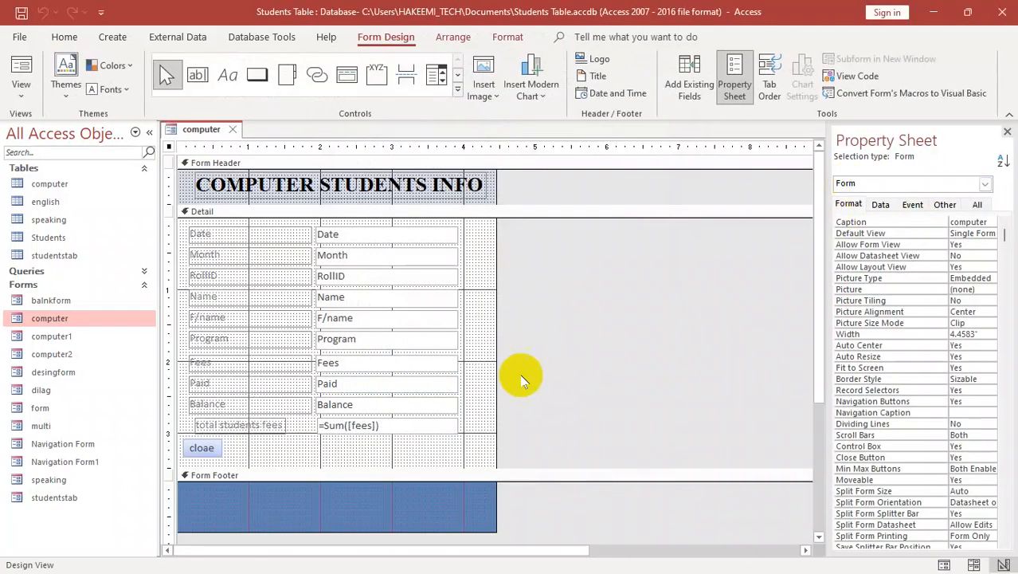
# - Replace the command button's caption with "Close" directly on the form
pyautogui.click(209, 458)
pyautogui.doubleClick(218, 451)
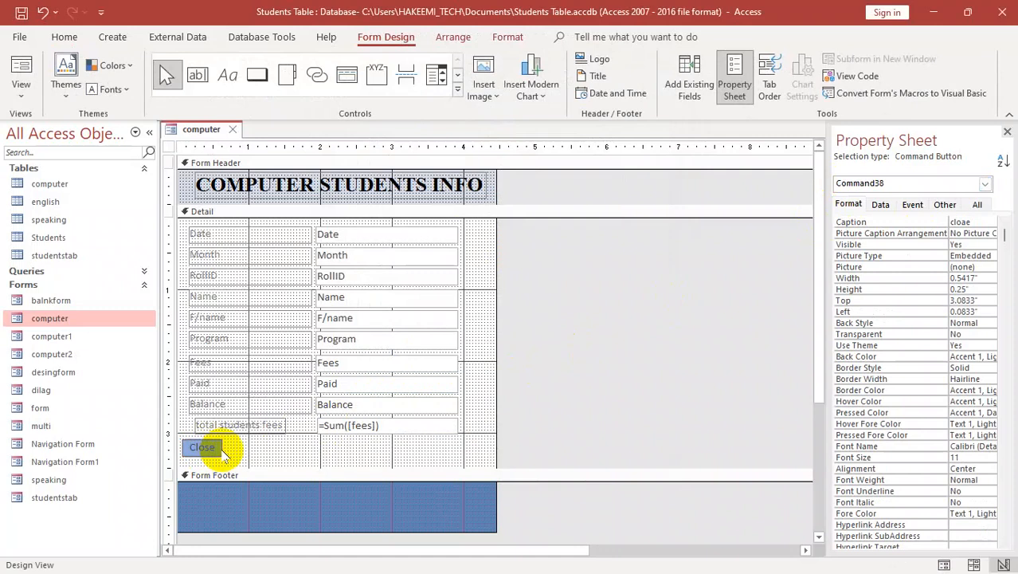
pyautogui.write('Close')
pyautogui.click(263, 451)
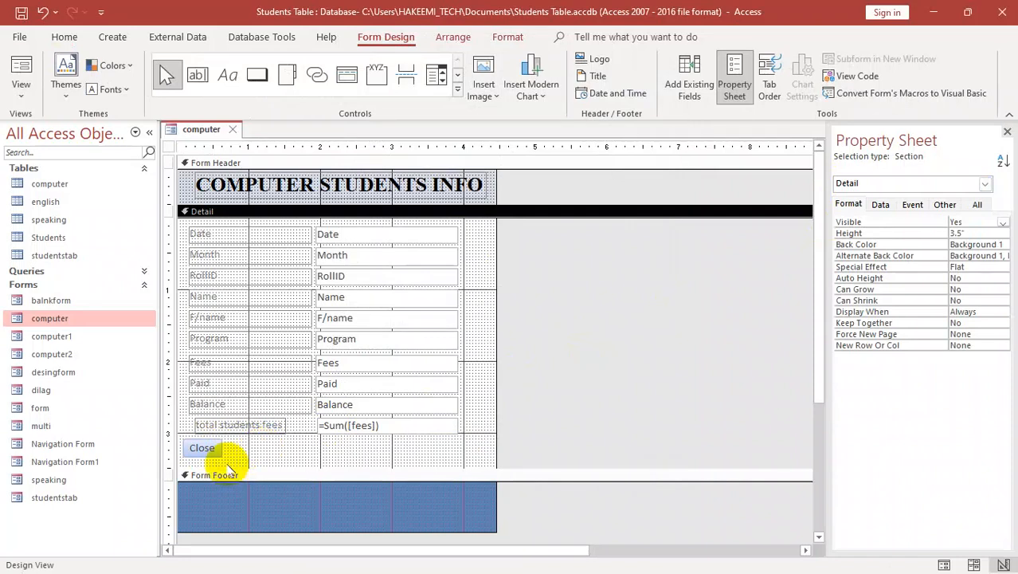
# - Open the Code Builder for the Close button's click event
pyautogui.click(206, 448)
pyautogui.rightClick(204, 447)
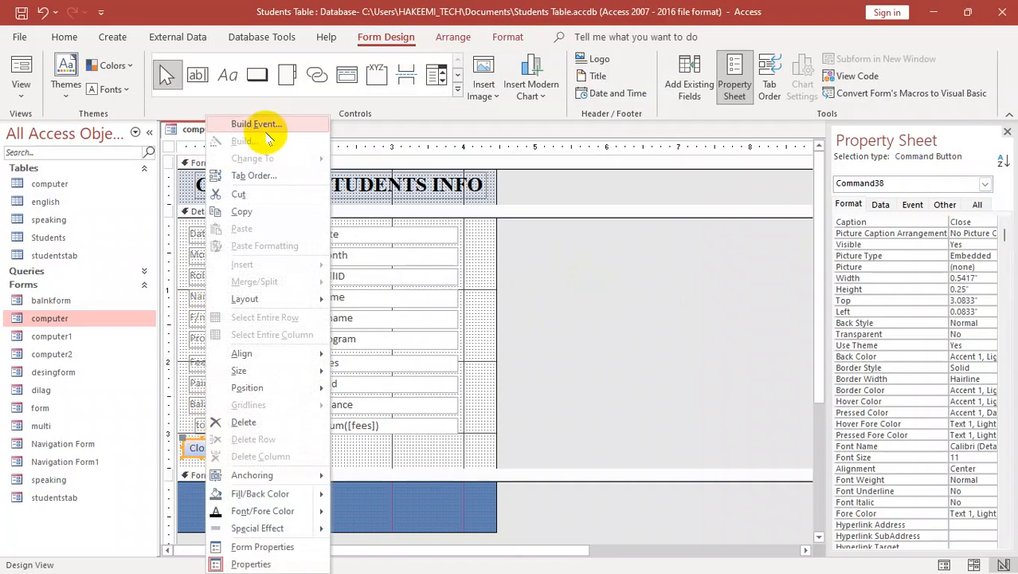
pyautogui.click(258, 124)
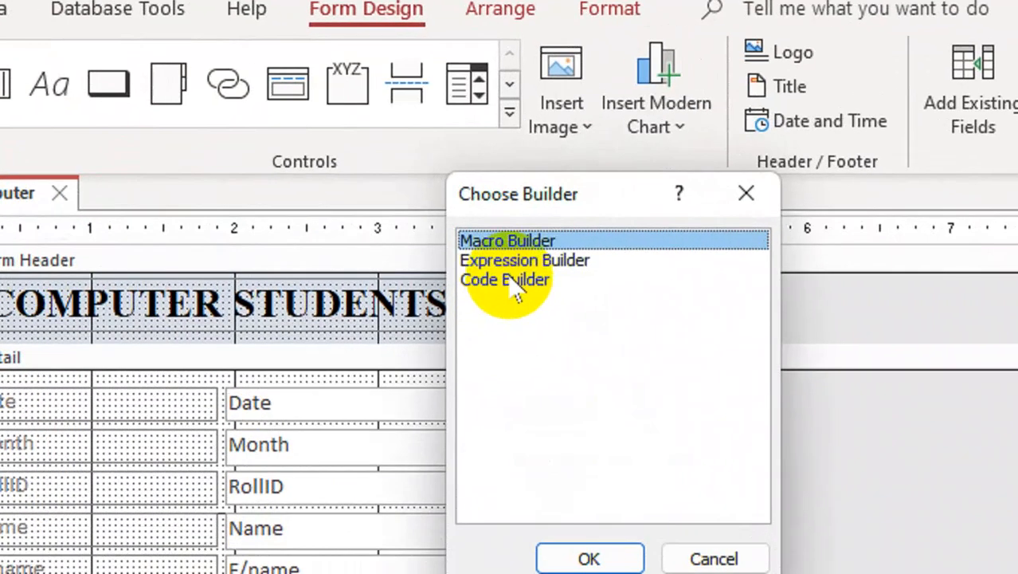
pyautogui.click(462, 177)
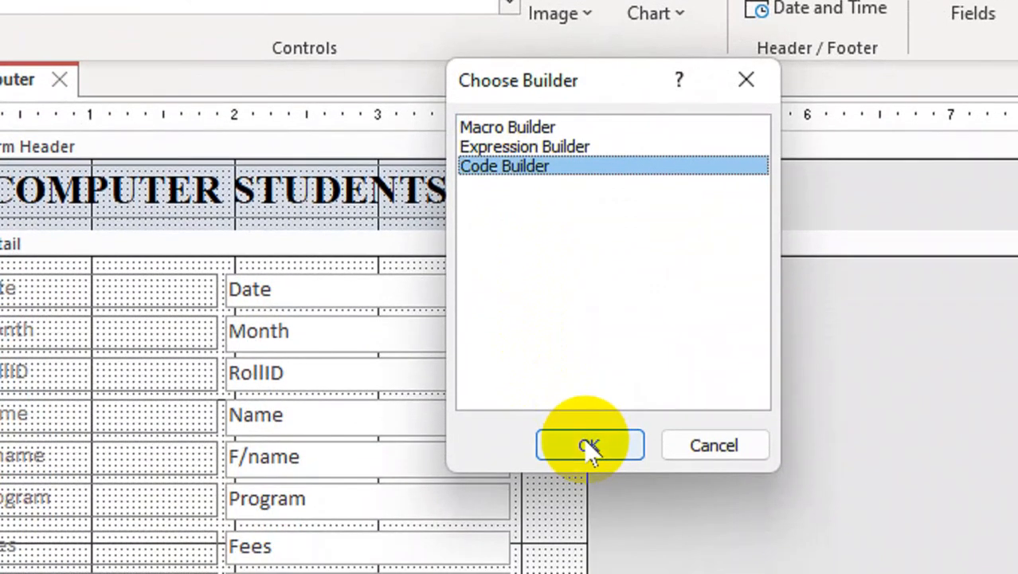
pyautogui.click(589, 558)
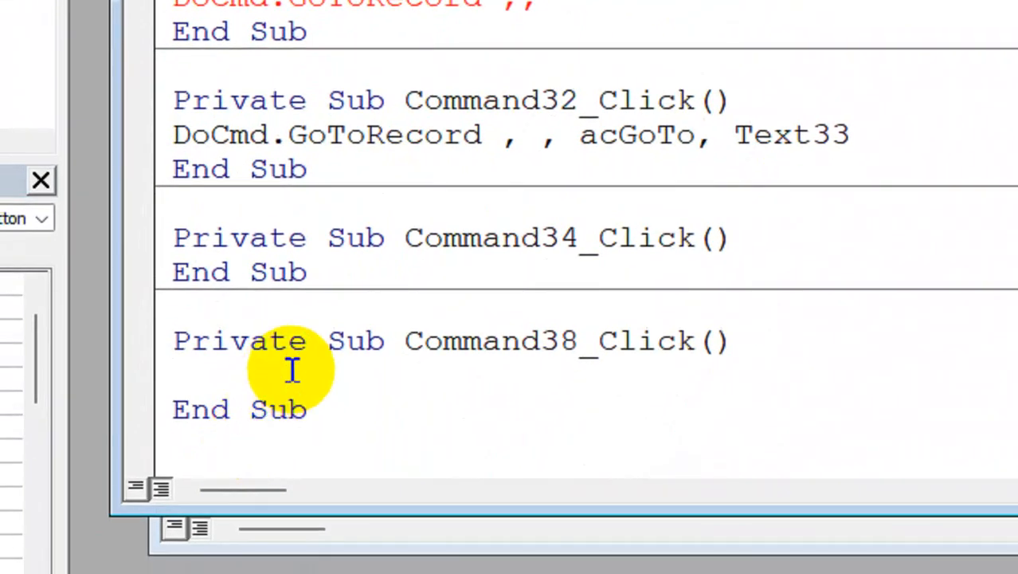
# - Enter docmd.close in the Close button's click procedure and close the code editor
pyautogui.write('docmd')
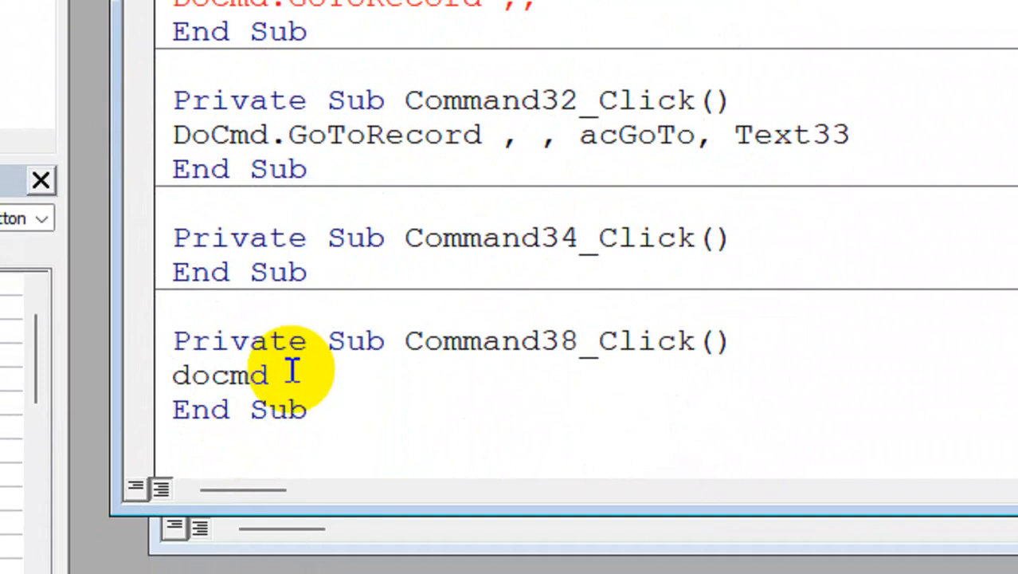
pyautogui.write('.')
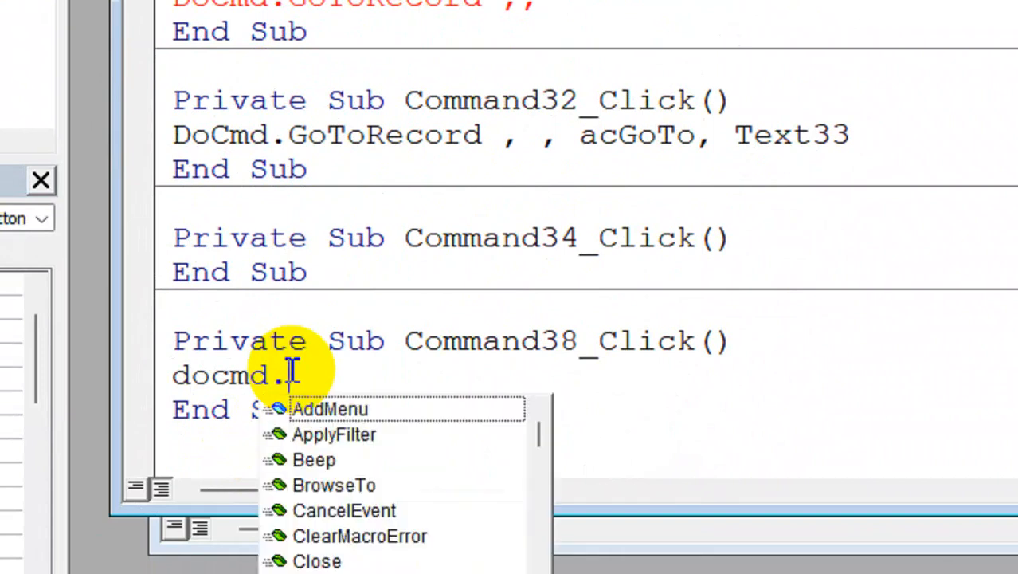
pyautogui.write('close')
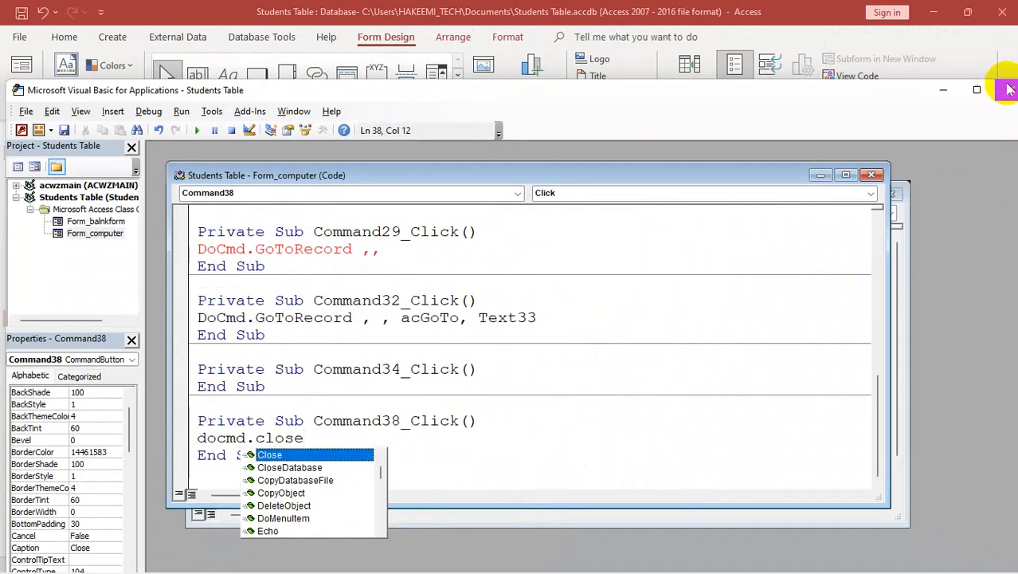
pyautogui.click(1006, 68)
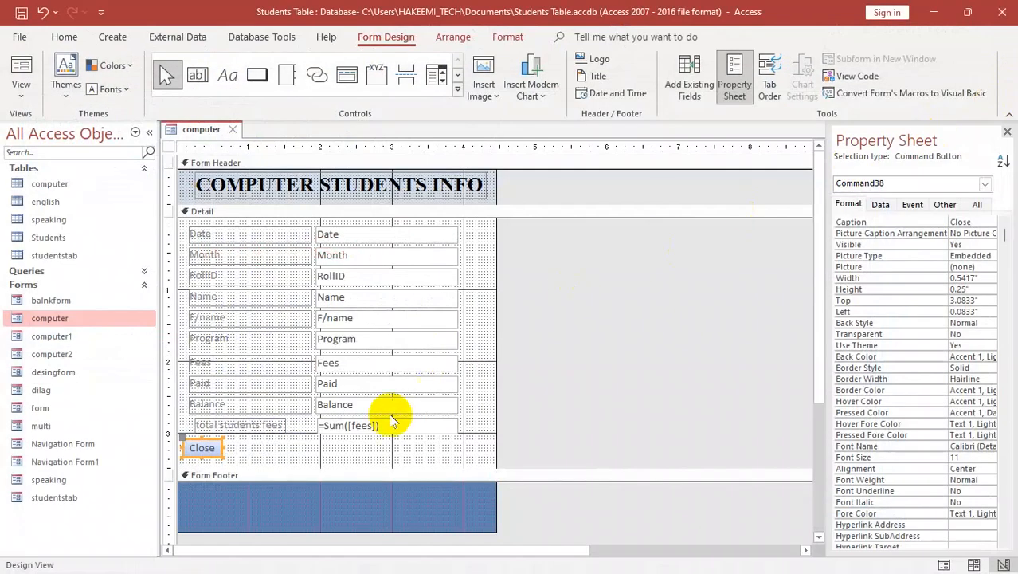
# - Close the form's design, reopen the computer form to test the Close button, and return to Design View
pyautogui.hotkey('ctrl', 'w')
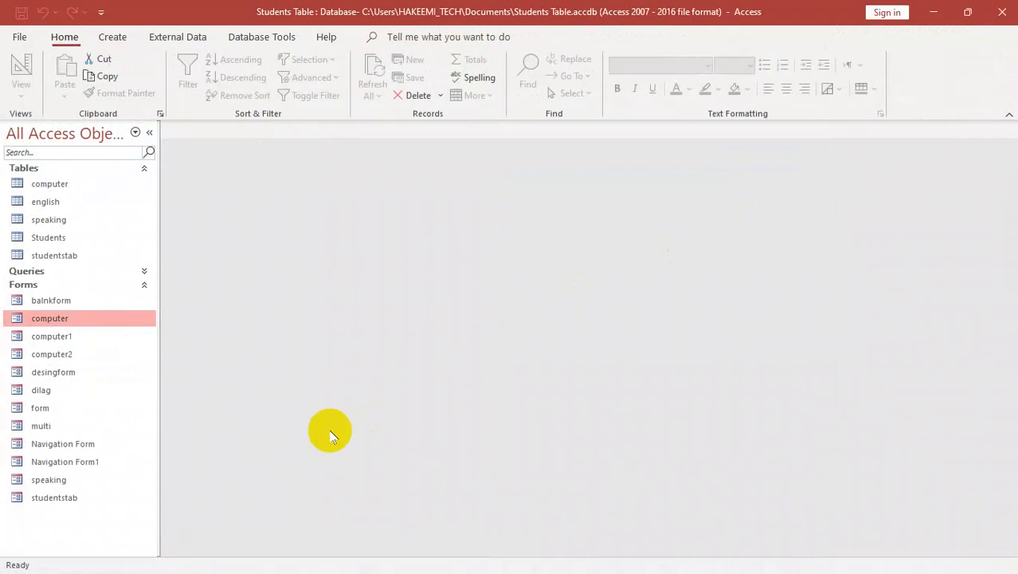
pyautogui.doubleClick(73, 319)
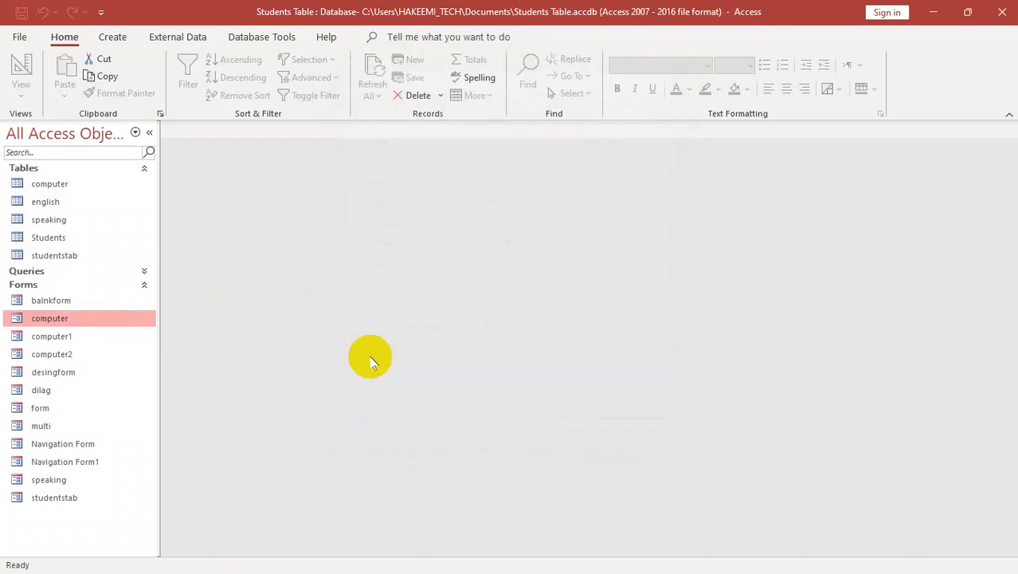
pyautogui.rightClick(54, 323)
pyautogui.click(140, 376)
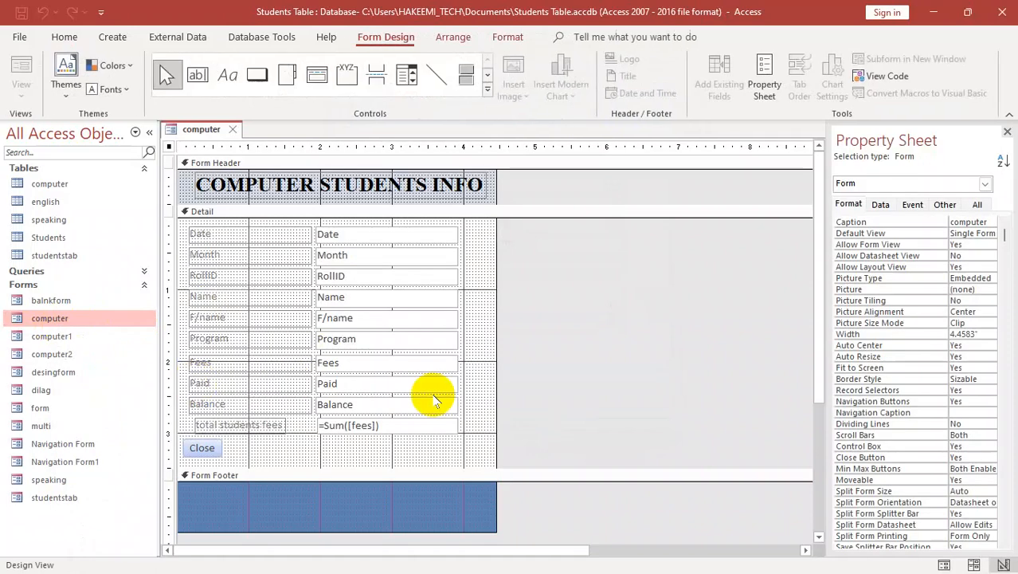
# - Duplicate the Close button and place the copy directly beside the original in the Detail section
pyautogui.click(257, 452)
pyautogui.click(213, 449)
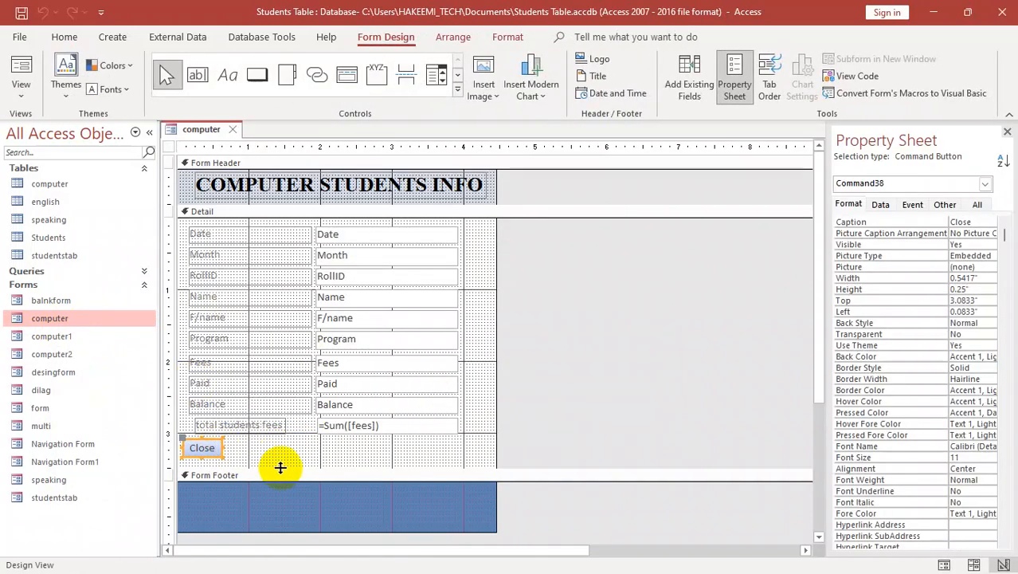
pyautogui.hotkey('ctrl', 'c')
pyautogui.hotkey('ctrl', 'v')
pyautogui.moveTo(205, 468); pyautogui.dragTo(262, 441)
pyautogui.click(309, 467)
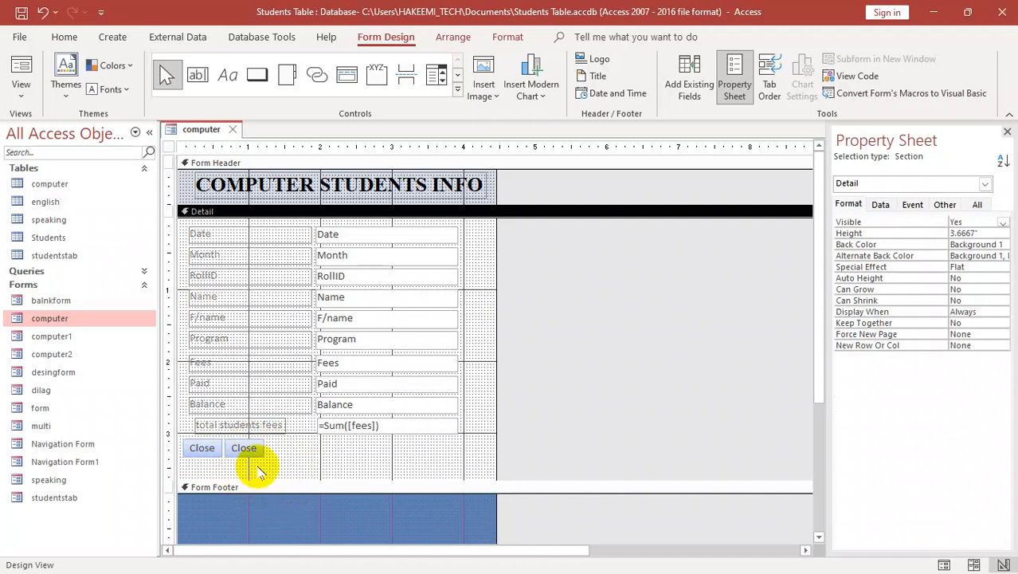
# - Change the copied button's caption to "Exit" directly on the form
pyautogui.click(272, 467)
pyautogui.click(245, 466)
pyautogui.click(245, 447)
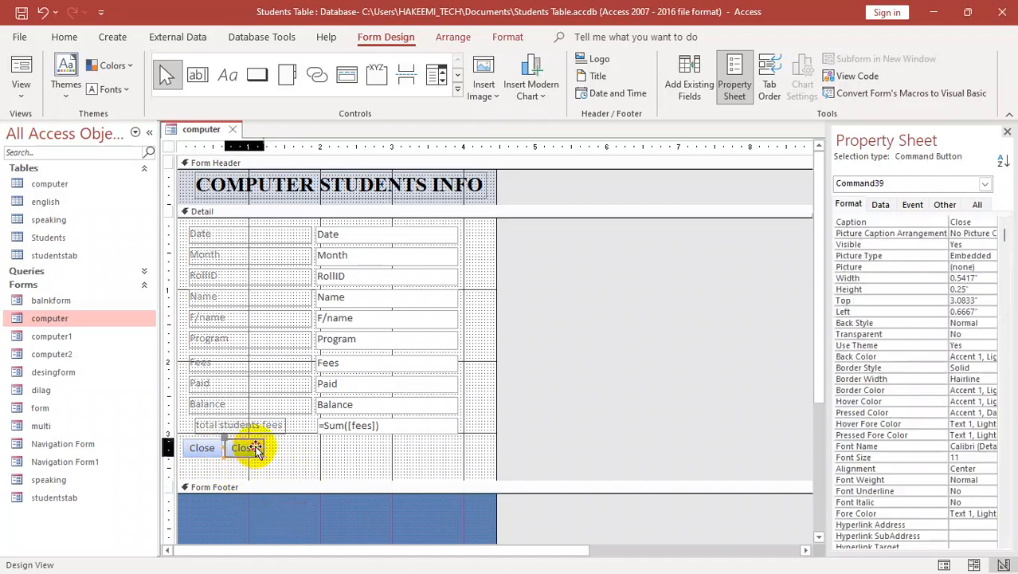
pyautogui.click(261, 451)
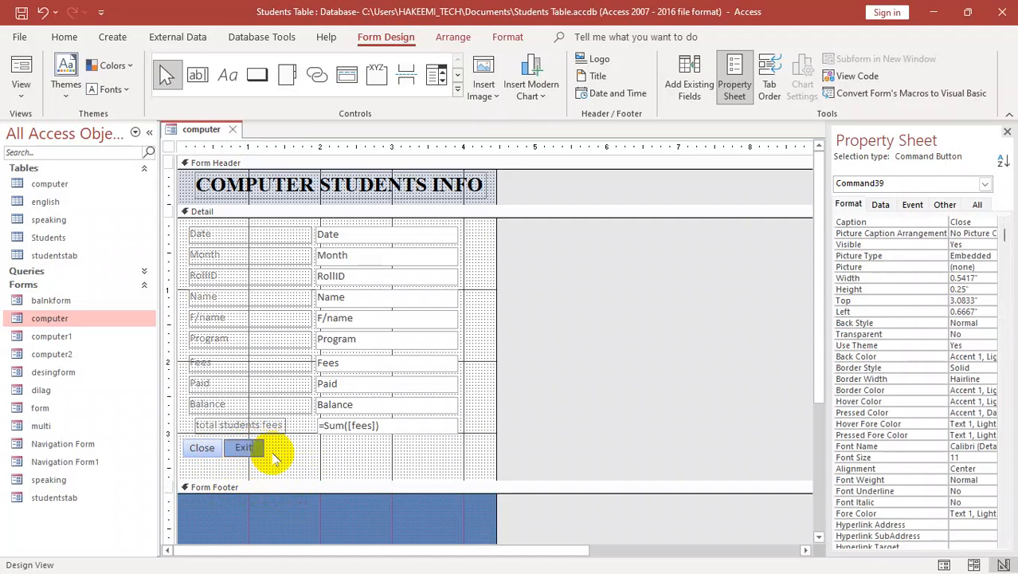
pyautogui.click(273, 458)
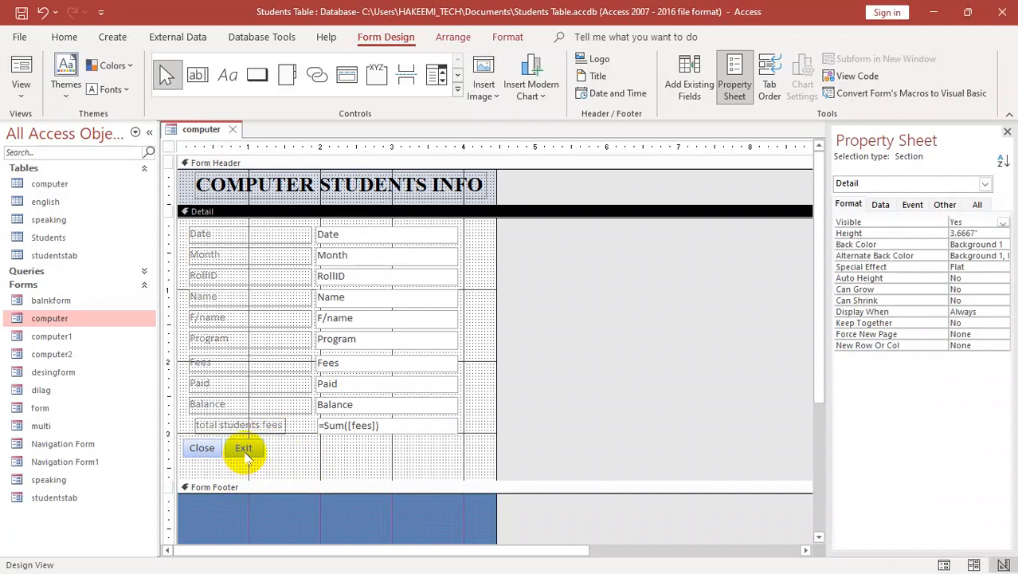
# - Open the Code Builder for the Exit button's click event
pyautogui.rightClick(243, 448)
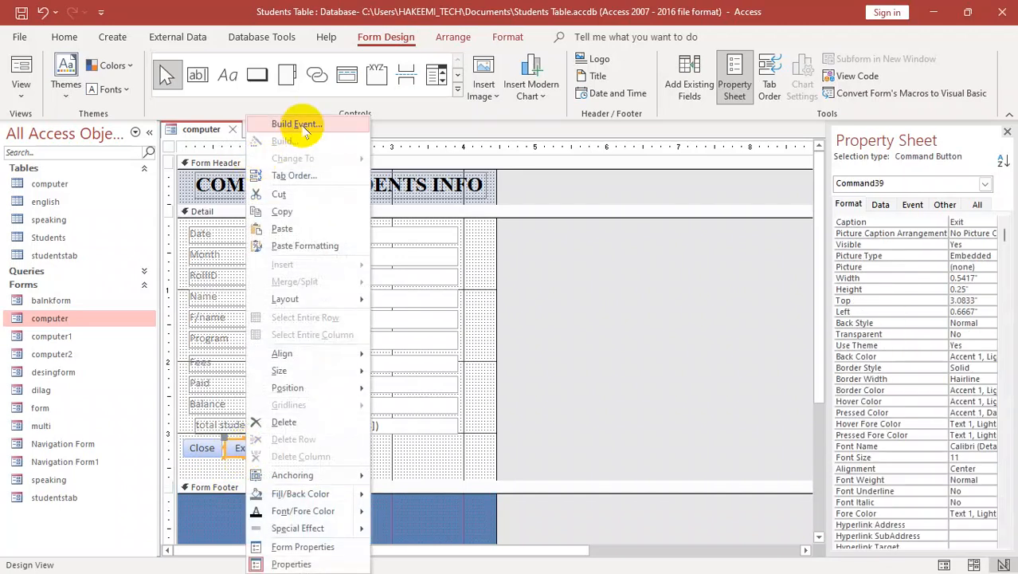
pyautogui.click(293, 124)
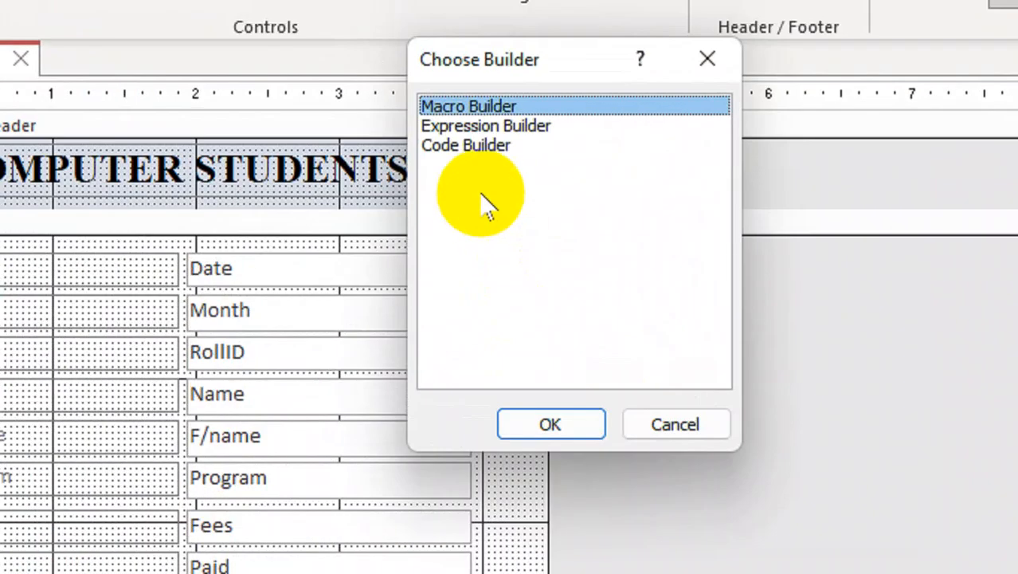
pyautogui.click(459, 173)
pyautogui.click(528, 425)
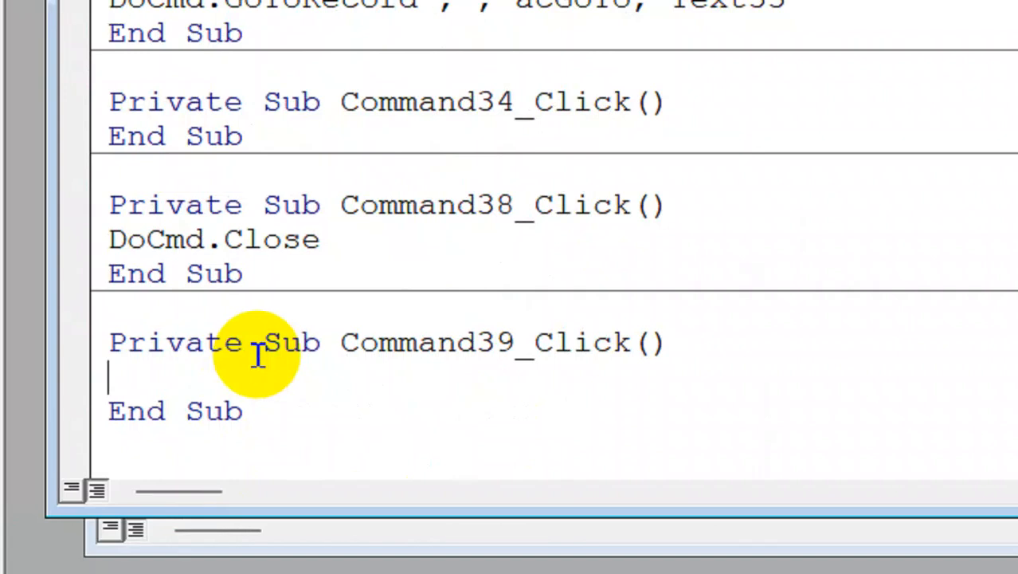
# - Enter docmd.quit in the Exit button's click procedure and close the code editor
pyautogui.write('docmd')
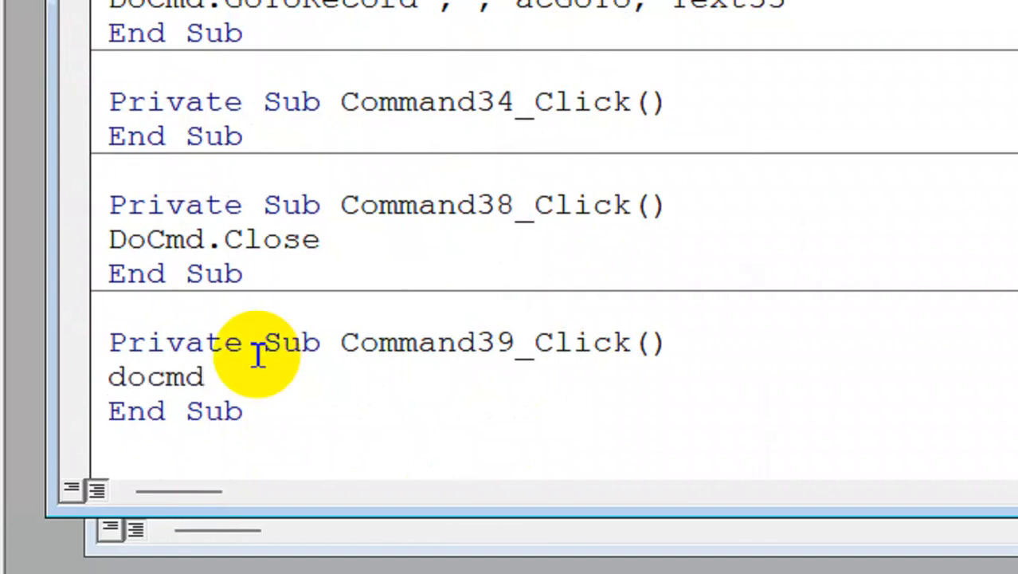
pyautogui.write('.quit')
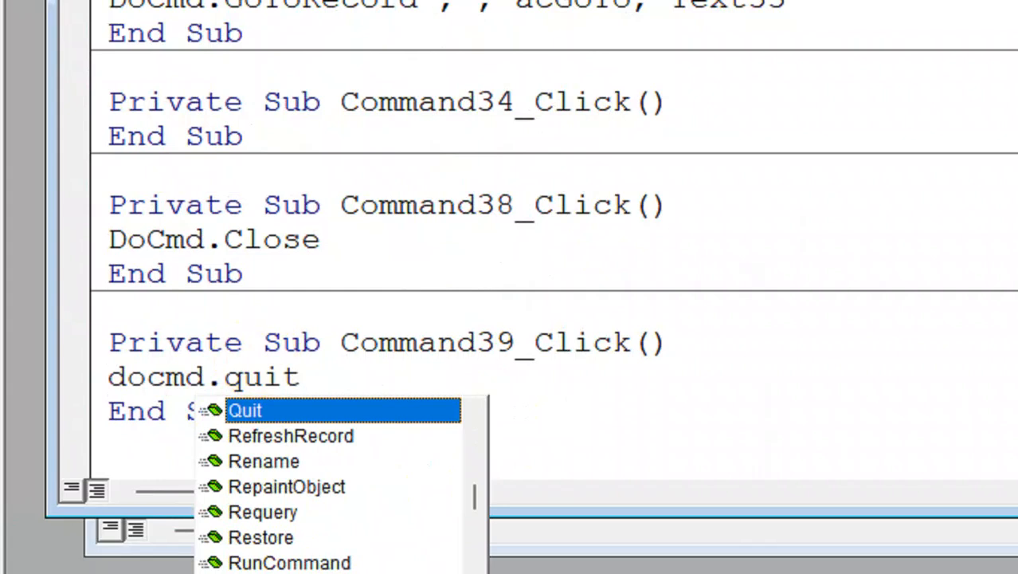
pyautogui.press('Return')
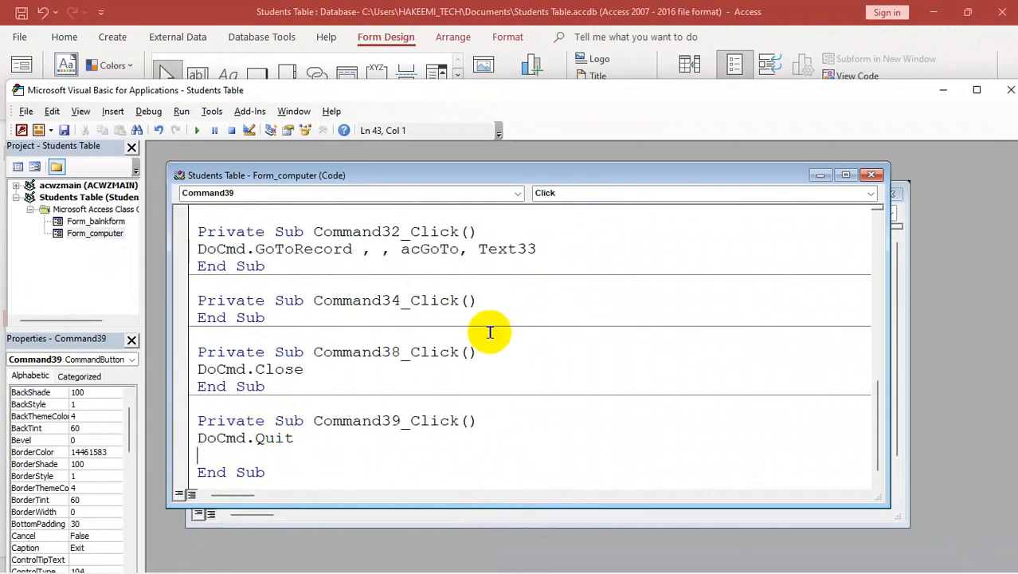
pyautogui.click(1009, 90)
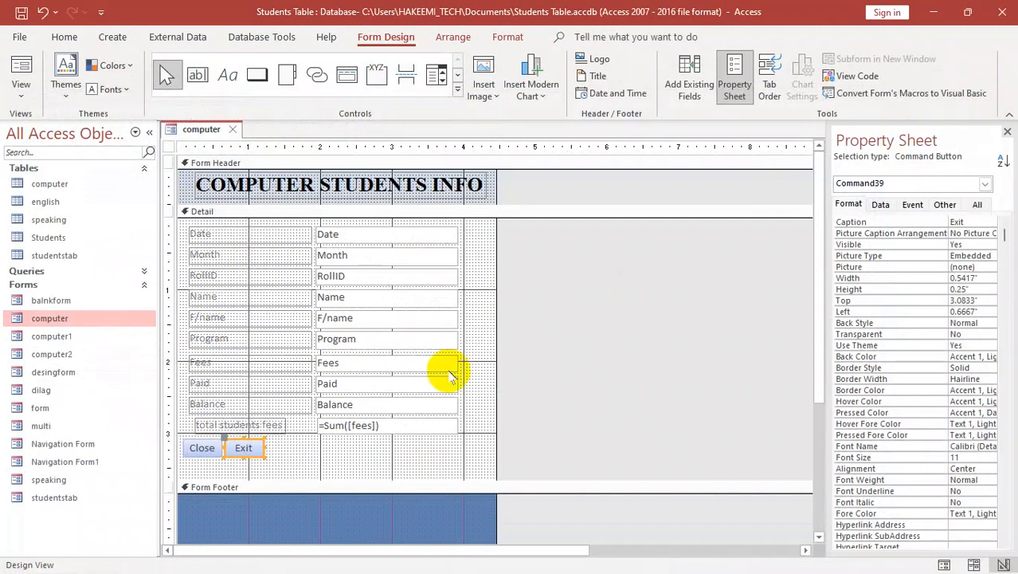
# - Close the form's design and reopen the computer form to test the Close button and the Exit button in turn
pyautogui.hotkey('ctrl', 'w')
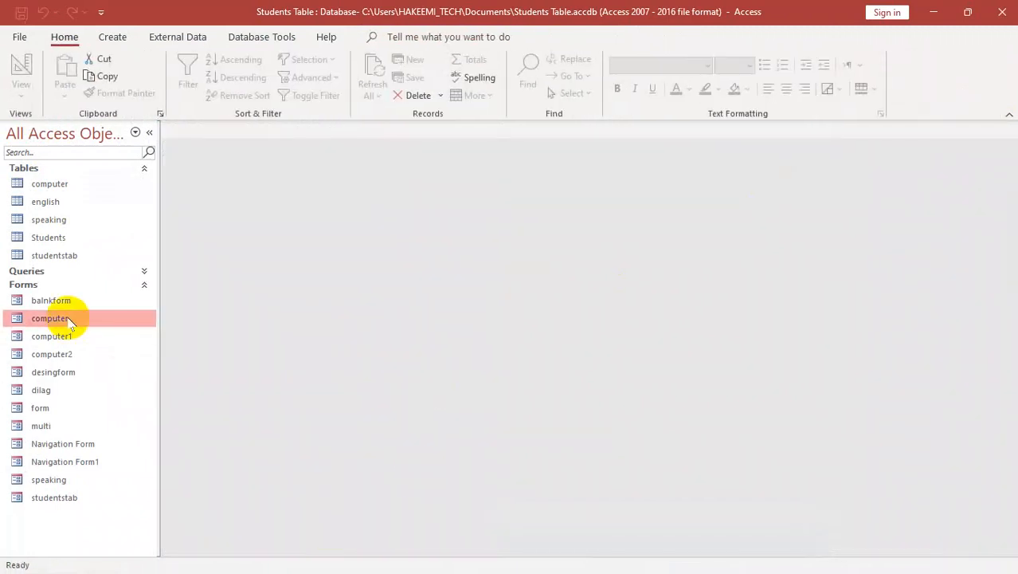
pyautogui.doubleClick(69, 321)
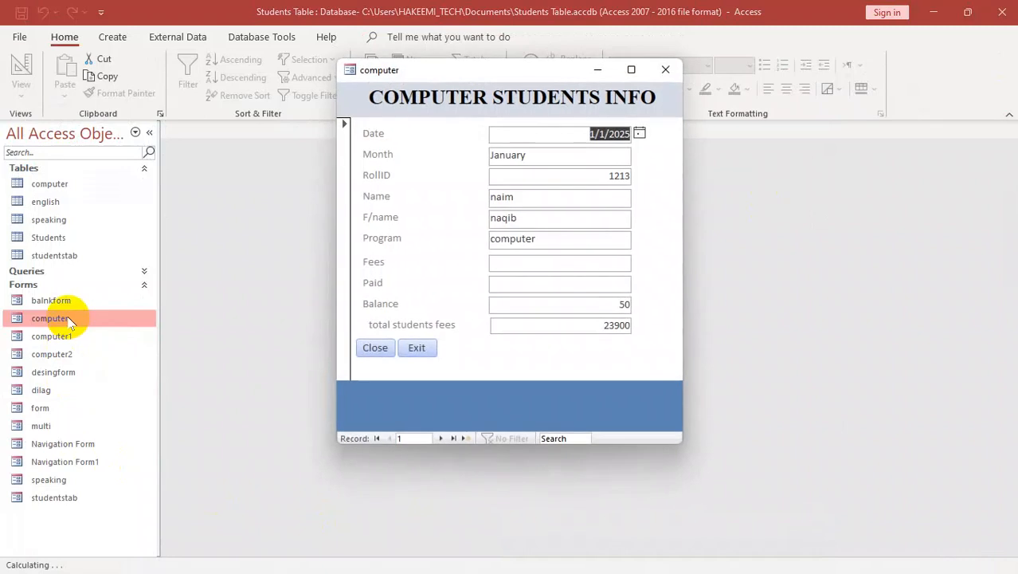
pyautogui.click(375, 349)
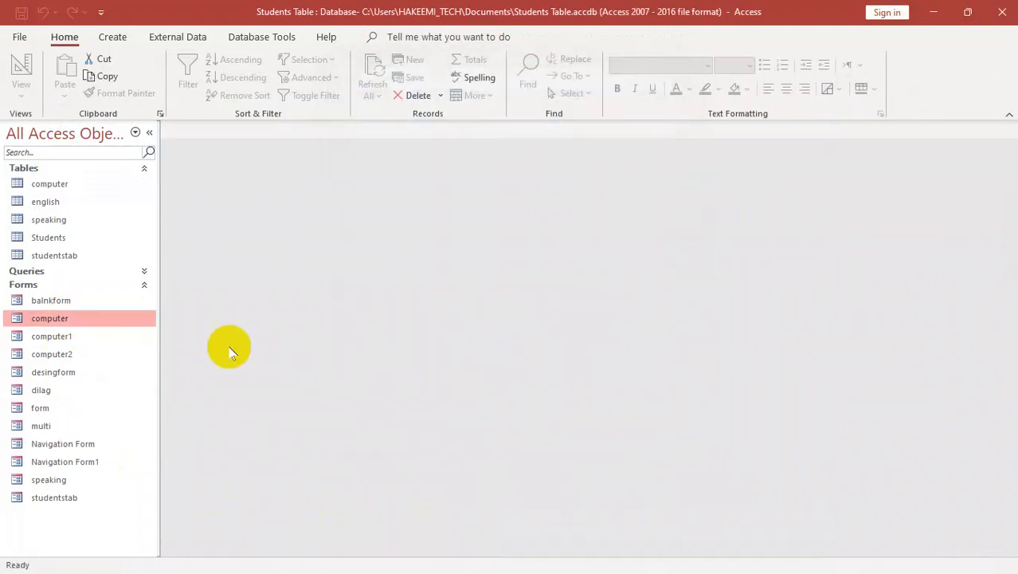
pyautogui.doubleClick(49, 319)
pyautogui.click(418, 346)
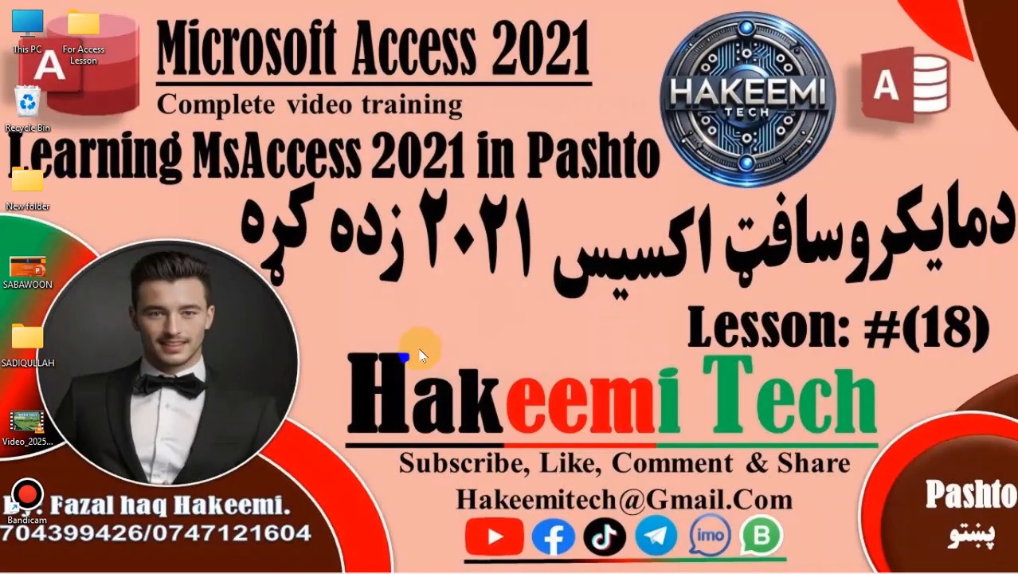
pyautogui.rightClick(418, 355)
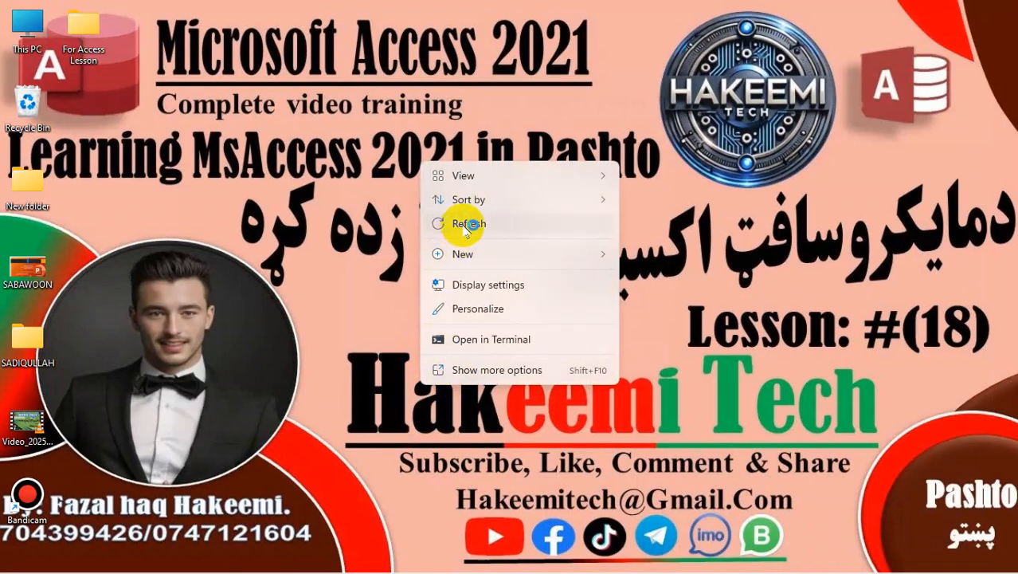
pyautogui.click(450, 223)
# - Restart Access with the recent Students Table database and open the computer form
pyautogui.click(674, 555)
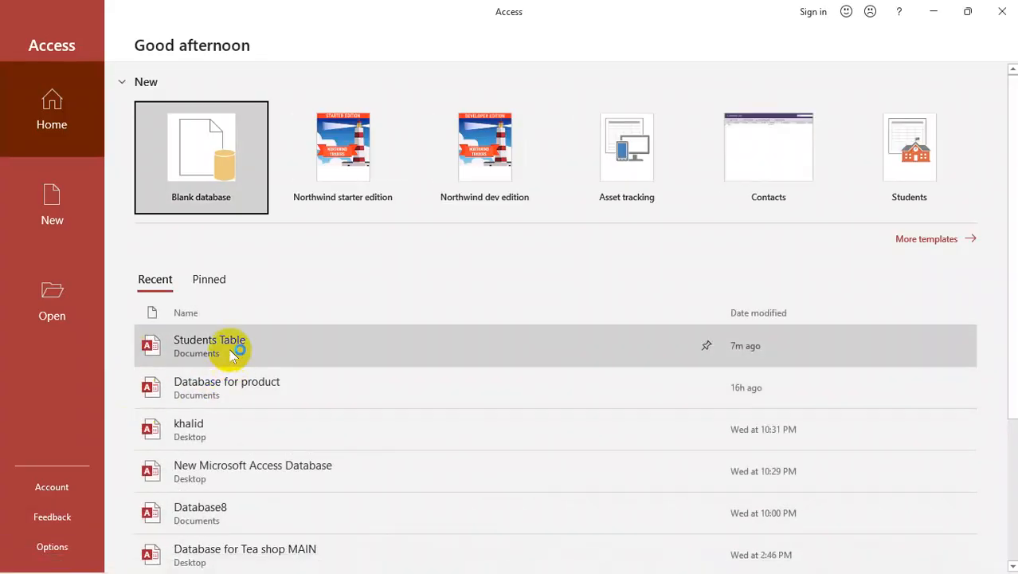
pyautogui.click(228, 348)
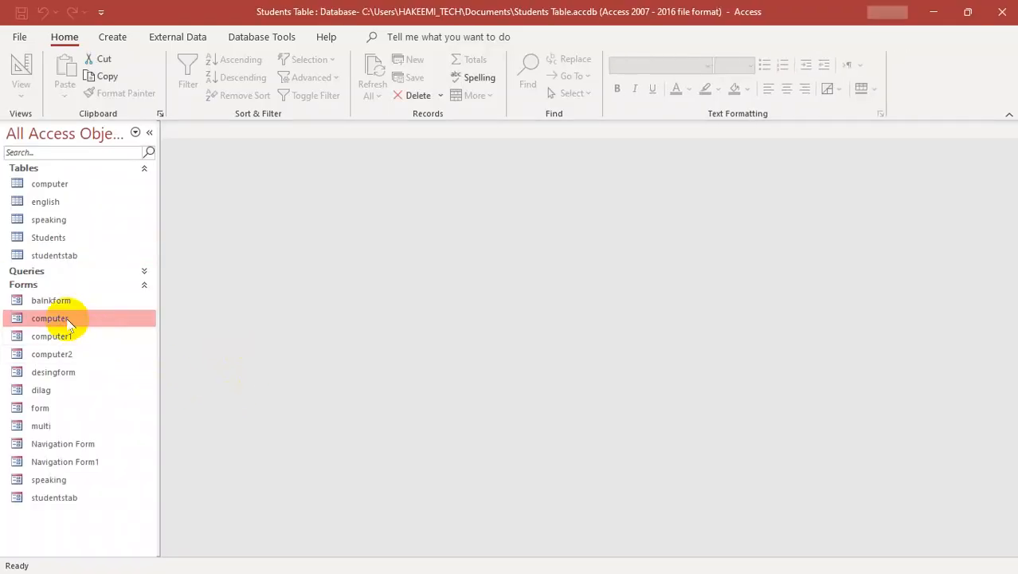
pyautogui.doubleClick(63, 318)
pyautogui.rightClick(439, 111)
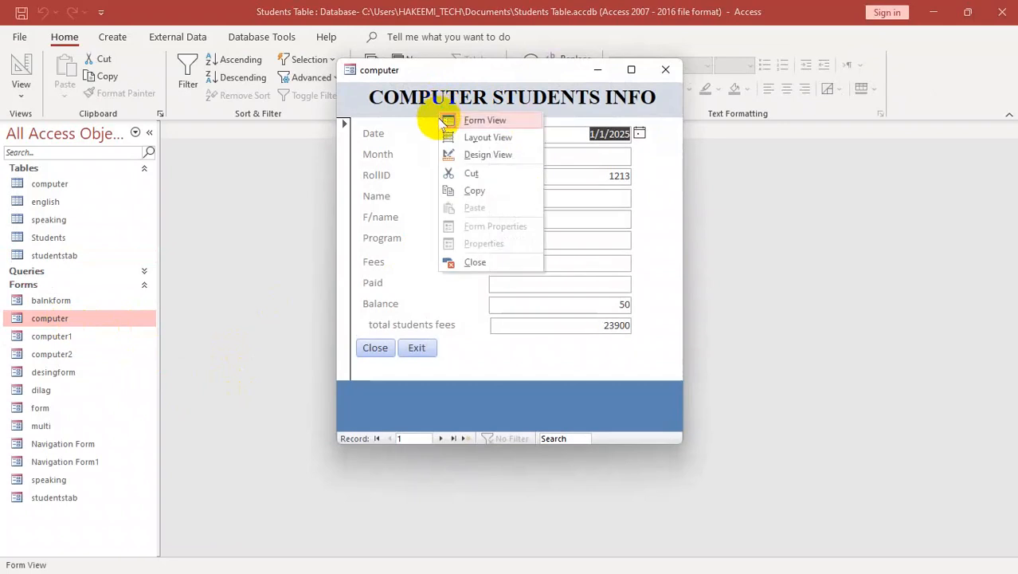
pyautogui.click(472, 413)
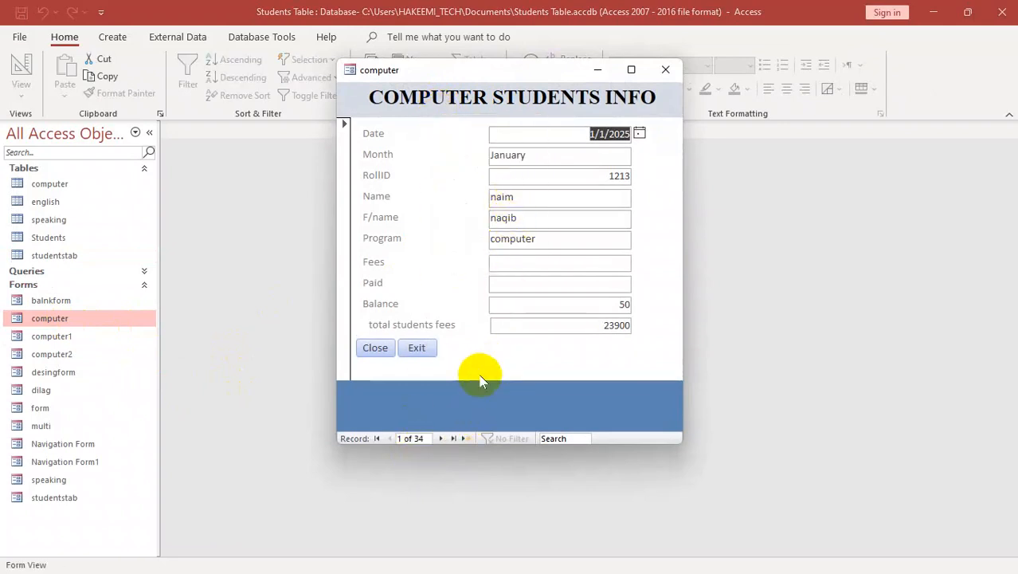
# - Browse forward through the computer form's records to record 13
pyautogui.click(441, 439)
pyautogui.click(441, 439)
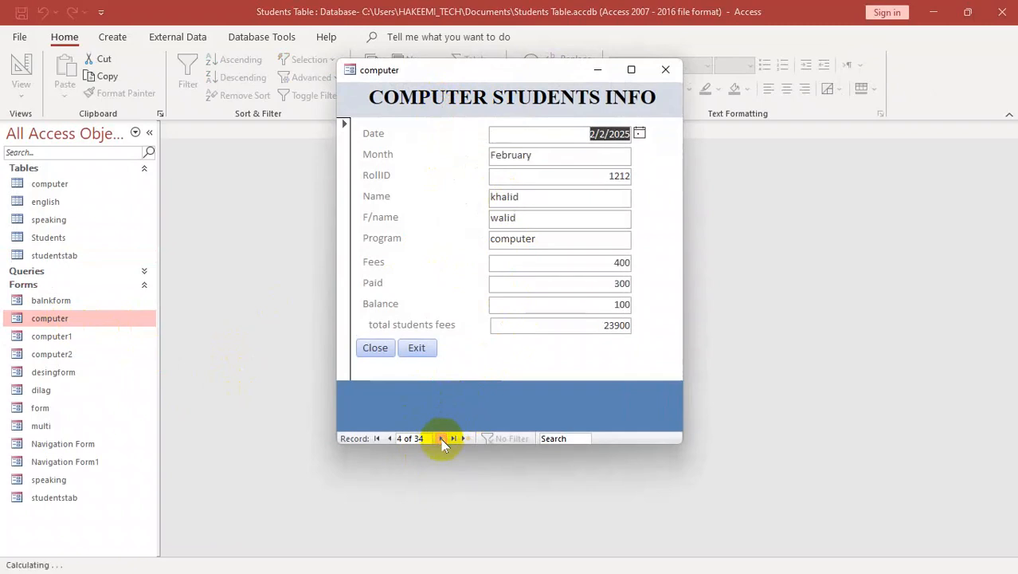
pyautogui.click(441, 439)
pyautogui.click(441, 439)
pyautogui.click(441, 439)
pyautogui.click(442, 439)
pyautogui.click(442, 439)
pyautogui.click(442, 439)
pyautogui.click(442, 439)
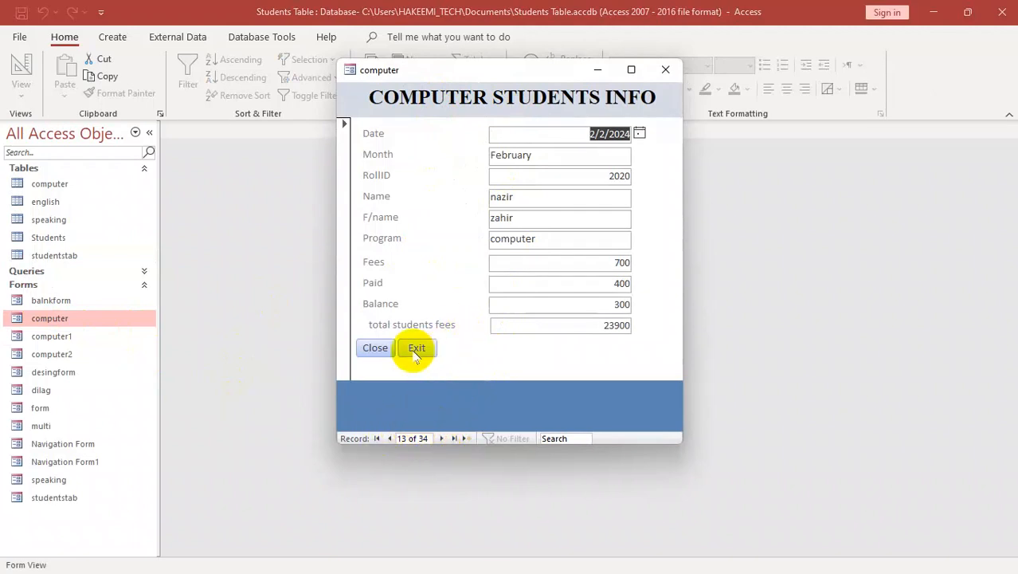
# - In the computer form's Design View, duplicate the Exit button, place the copy beside it and caption it Next
pyautogui.rightClick(477, 365)
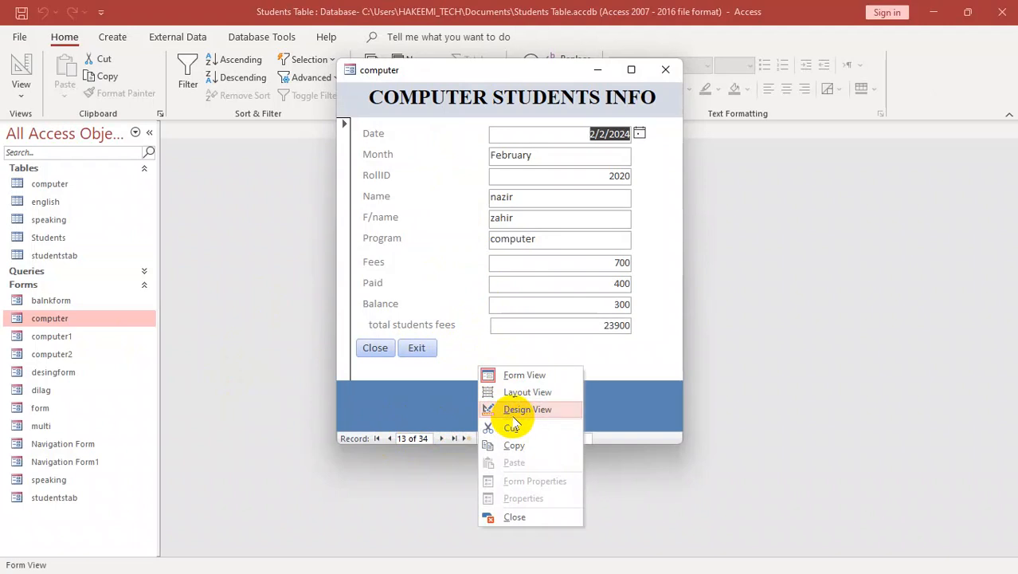
pyautogui.click(517, 409)
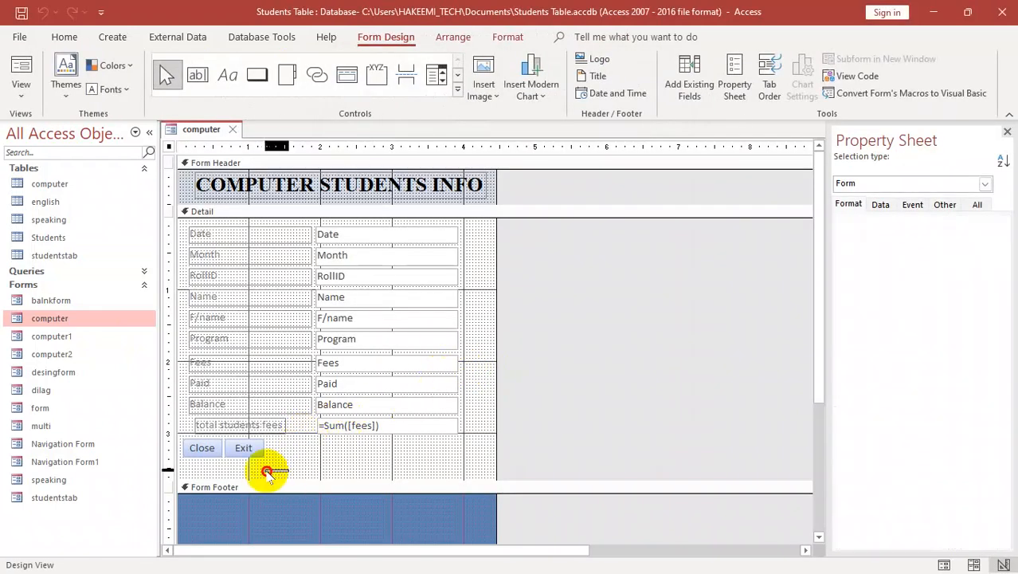
pyautogui.click(243, 446)
pyautogui.hotkey('ctrl', 'c')
pyautogui.hotkey('ctrl', 'v')
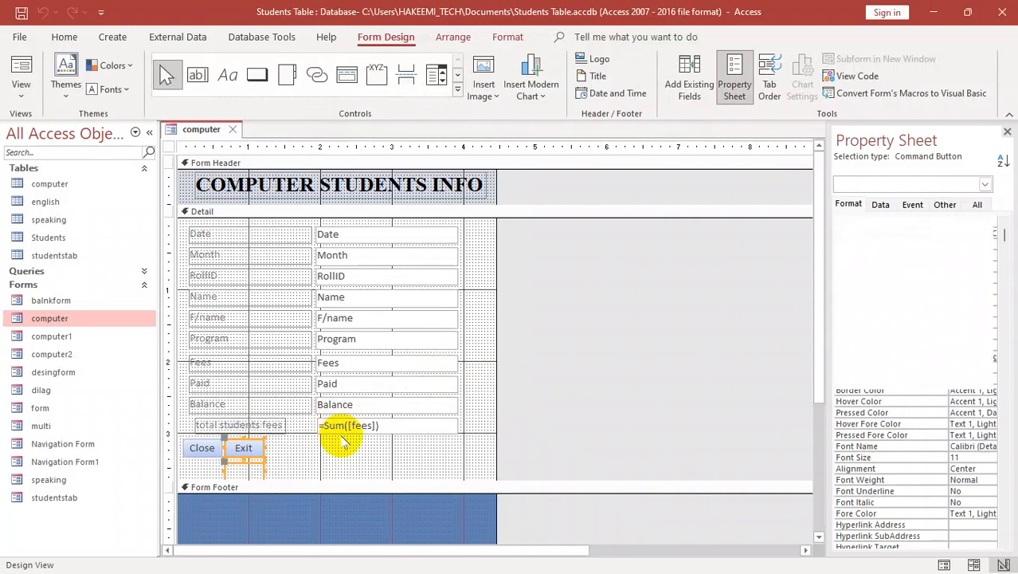
pyautogui.moveTo(259, 463); pyautogui.dragTo(300, 440)
pyautogui.click(348, 451)
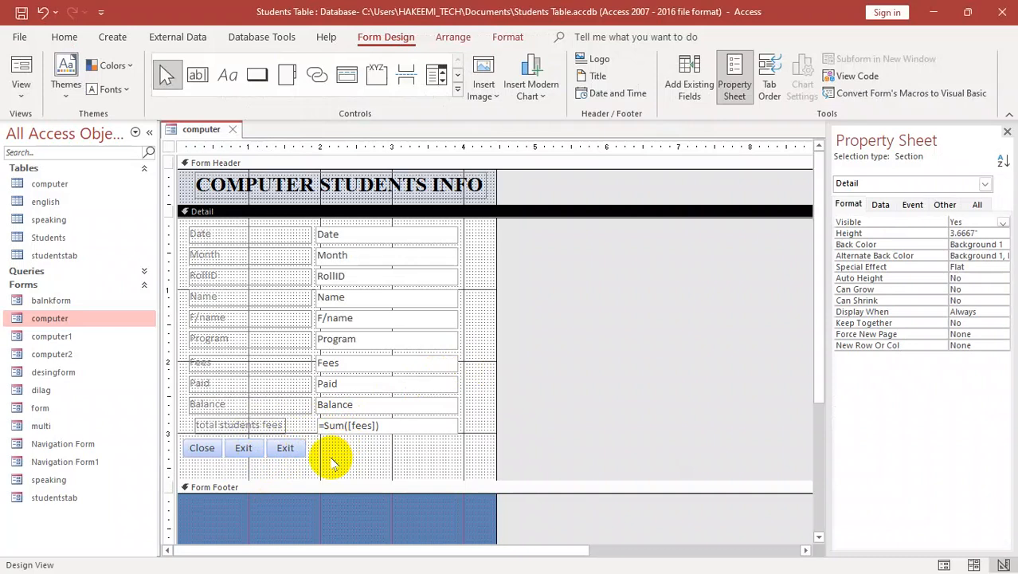
pyautogui.click(286, 448)
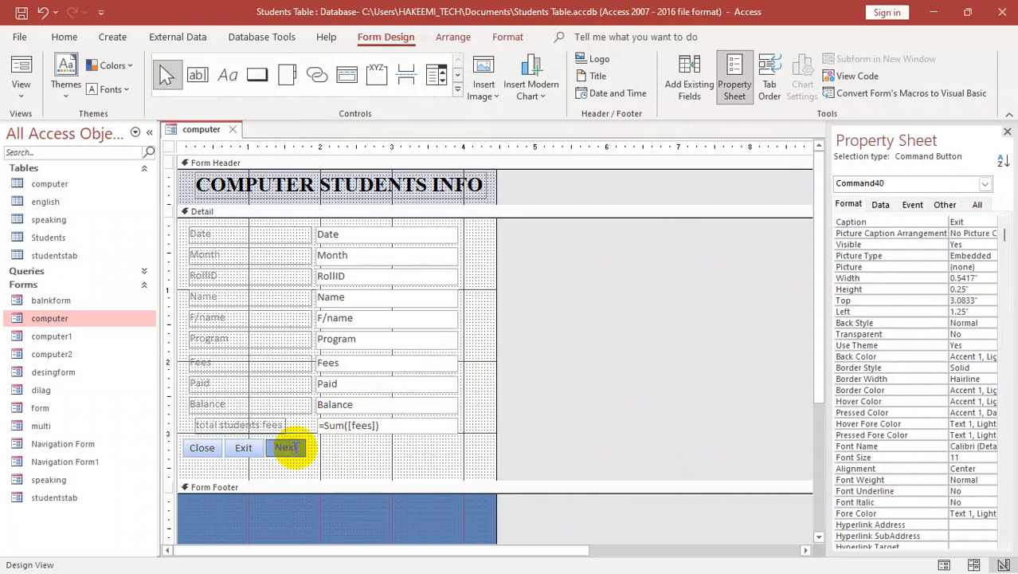
pyautogui.click(358, 472)
# - Open the Next button's click event procedure with the Code Builder
pyautogui.rightClick(290, 449)
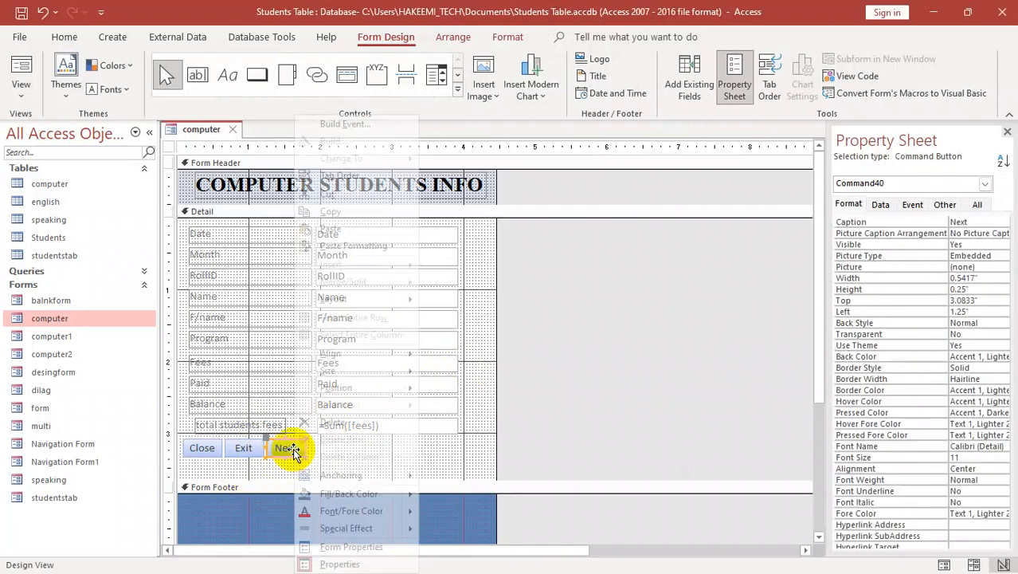
pyautogui.click(345, 123)
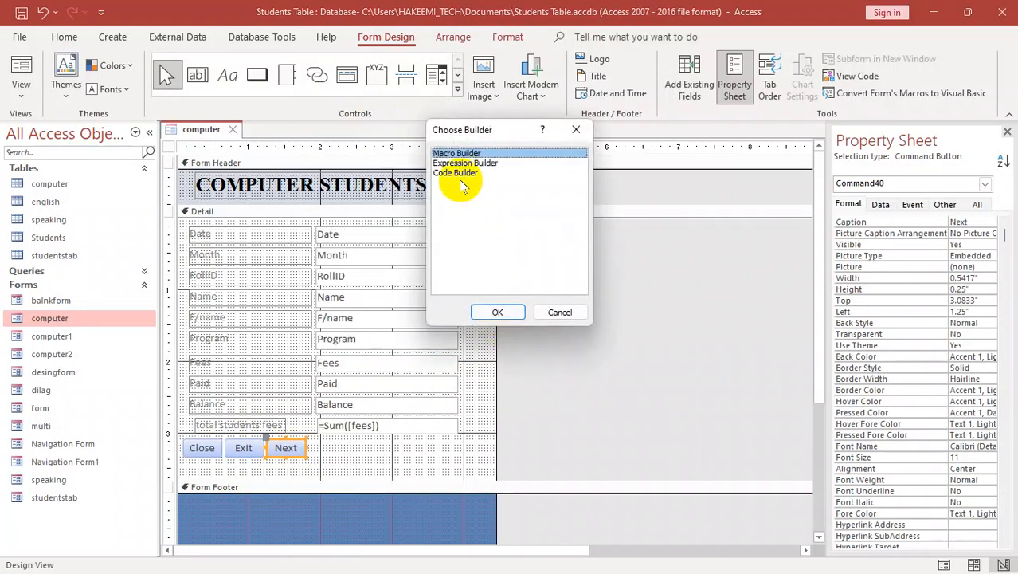
pyautogui.click(458, 174)
pyautogui.click(501, 312)
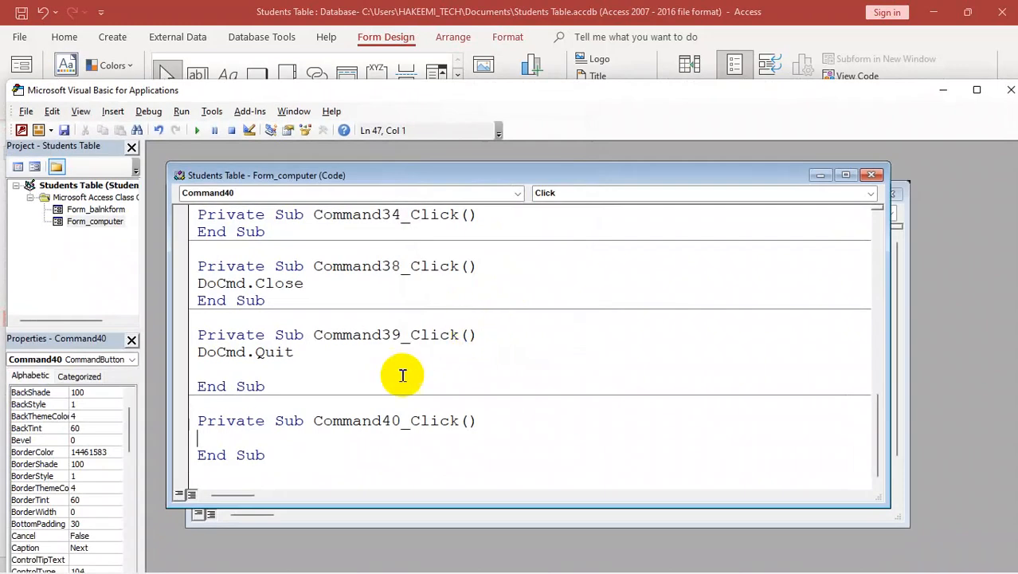
# - Enter docmd.GoToRecord ,,acNext in the Next button's click procedure and close the code editor
pyautogui.write('doc')
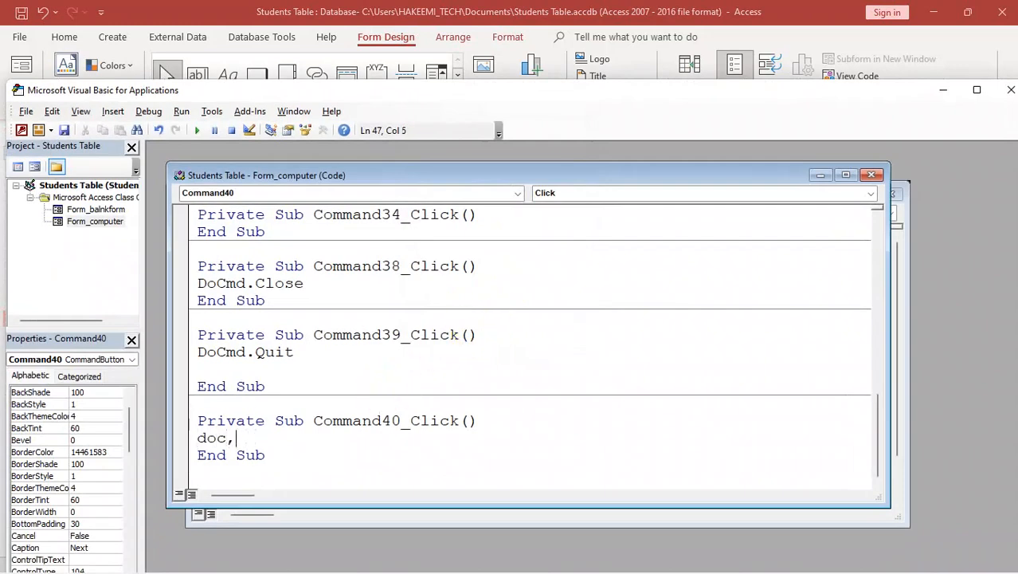
pyautogui.write('m')
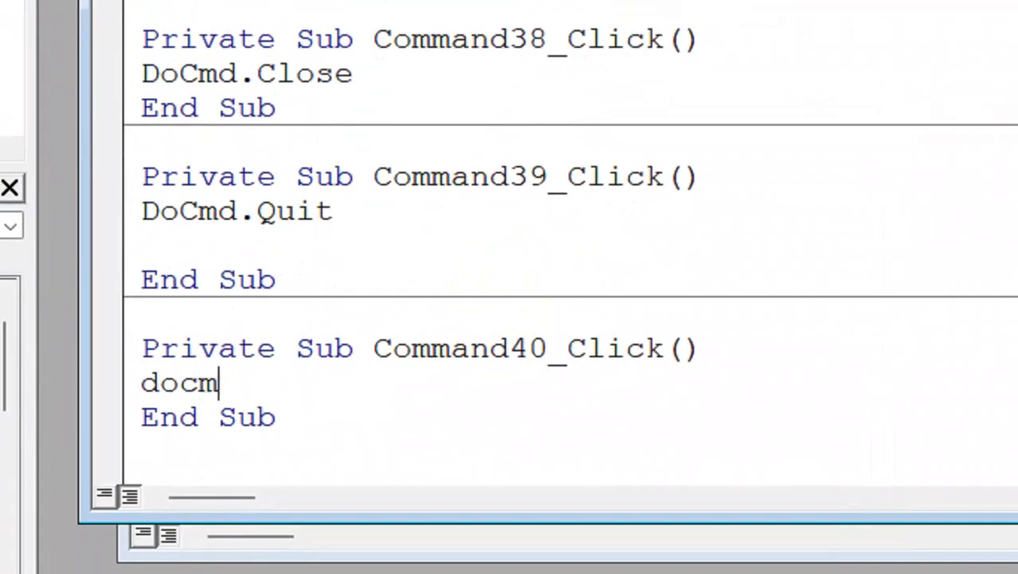
pyautogui.write('d.')
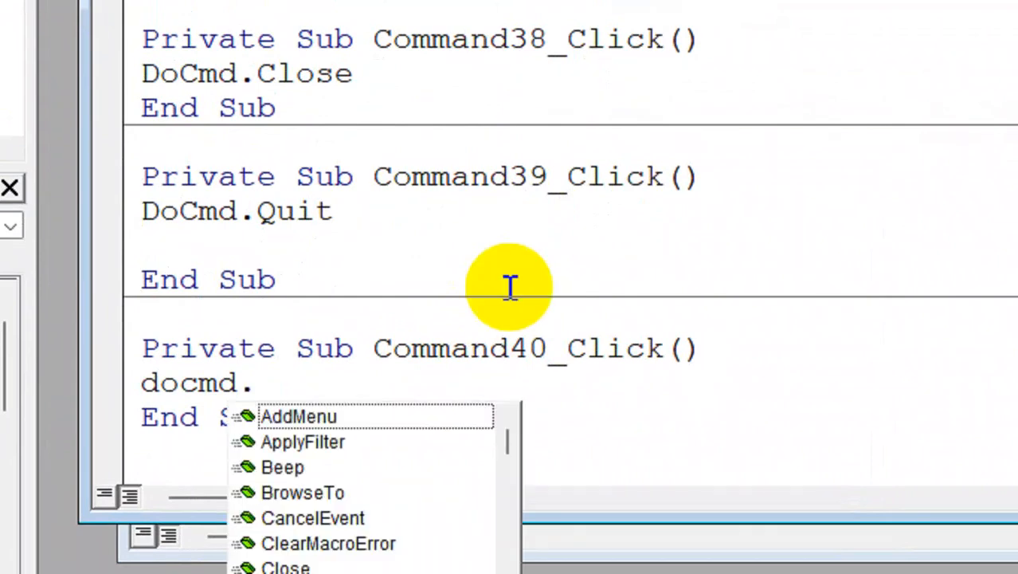
pyautogui.write('got')
pyautogui.press('BackSpace')
pyautogui.write('tor')
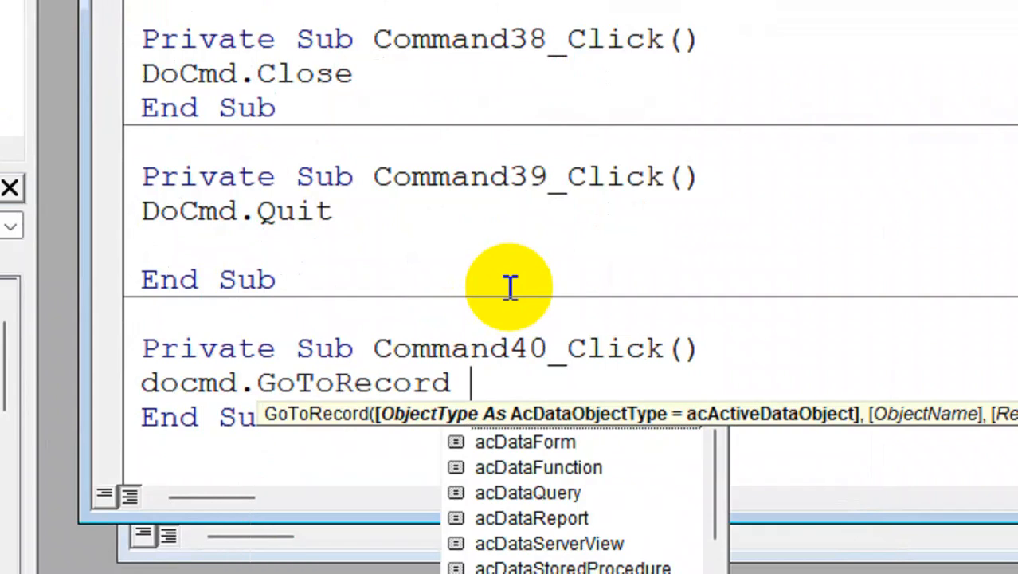
pyautogui.write(' ,,')
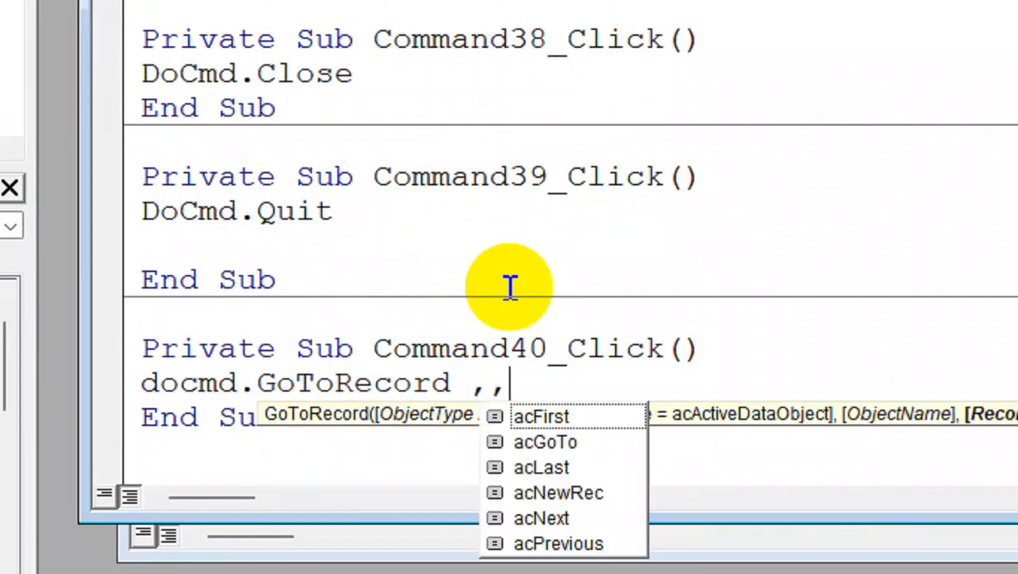
pyautogui.write('ac')
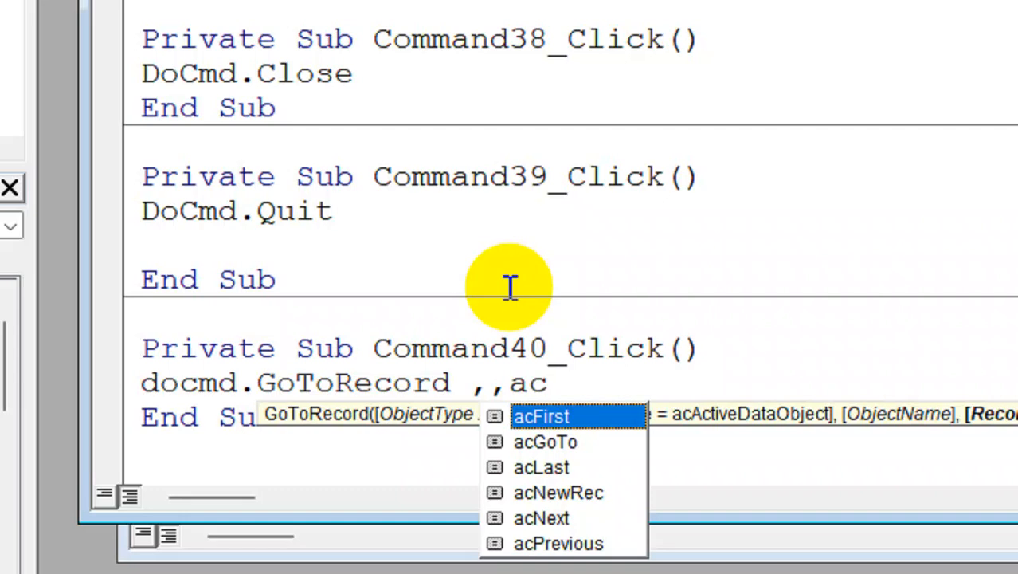
pyautogui.write('n')
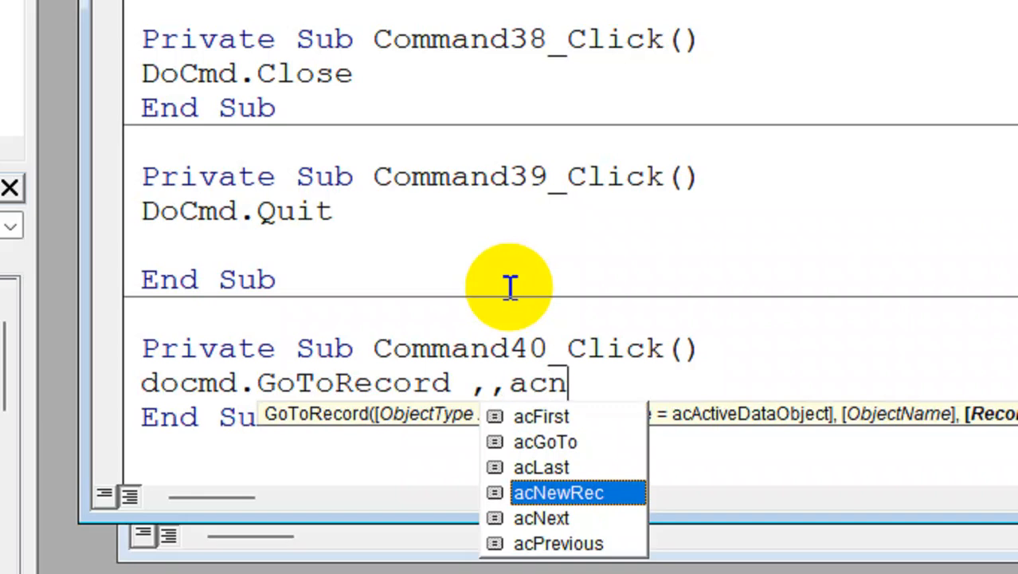
pyautogui.press('Down')
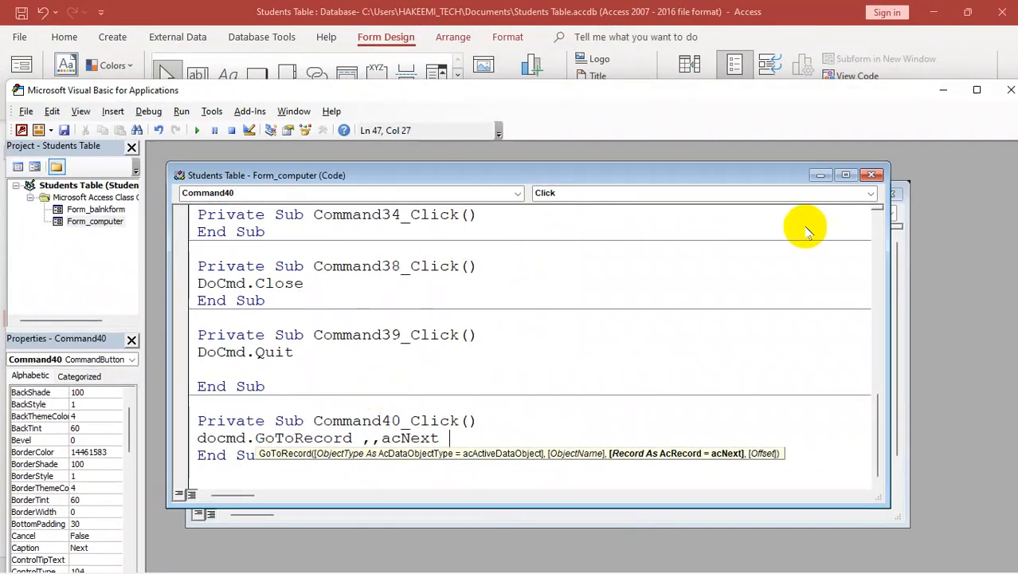
pyautogui.click(1009, 90)
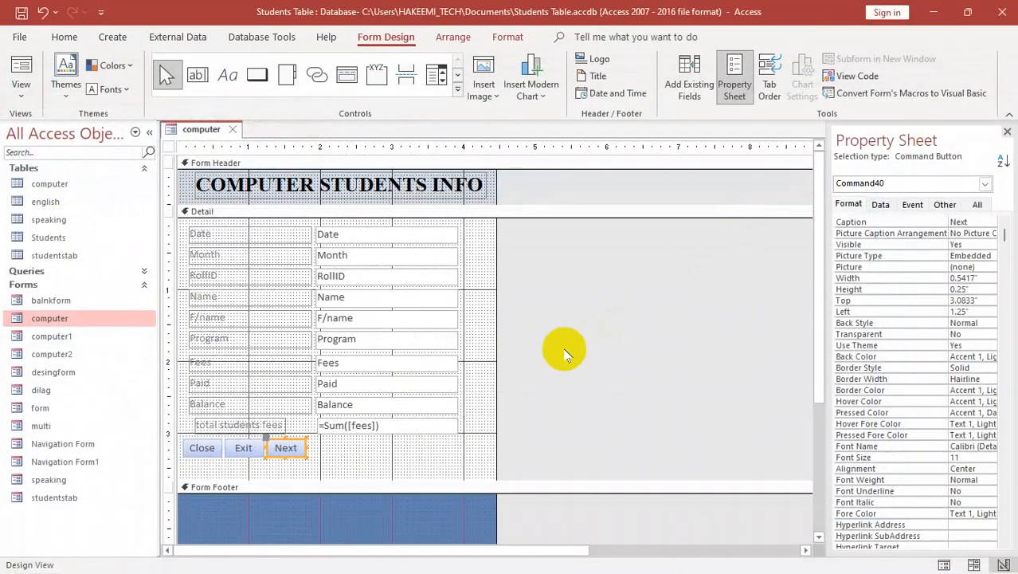
# - Close the form's design, reopen the computer form and test the Next button from the first record
pyautogui.hotkey('ctrl', 'w')
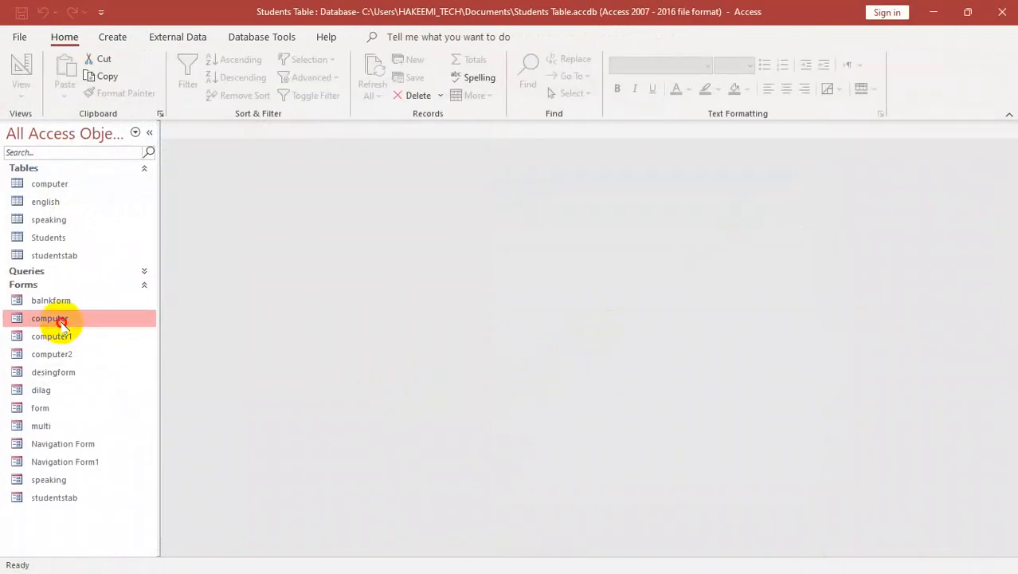
pyautogui.doubleClick(57, 319)
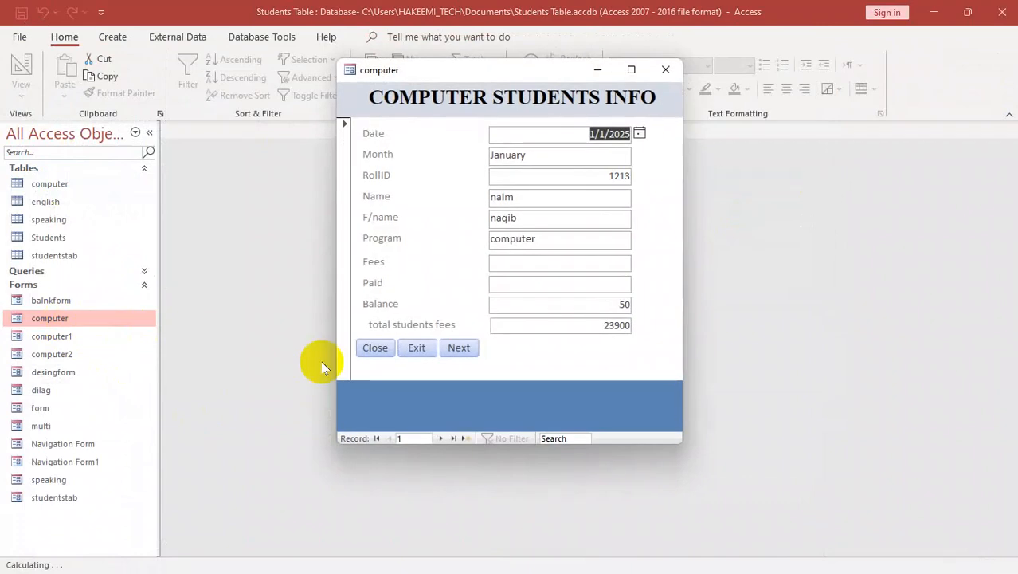
pyautogui.click(459, 347)
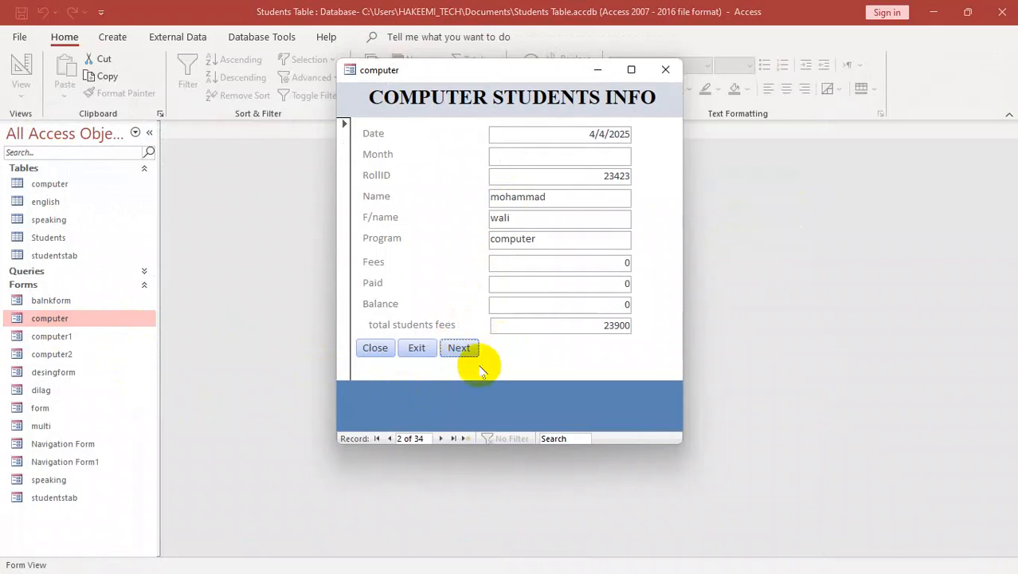
pyautogui.click(390, 438)
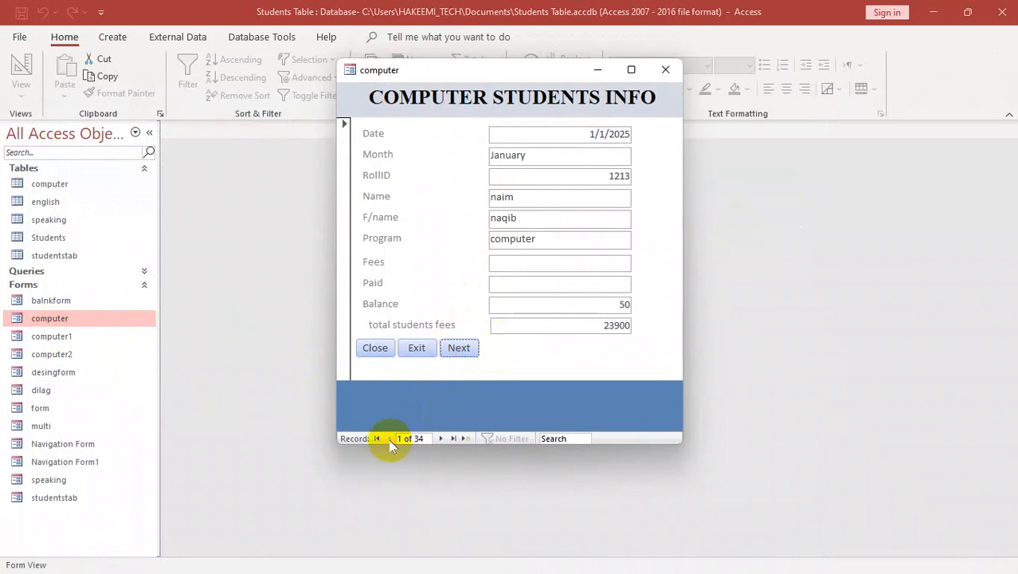
pyautogui.click(462, 348)
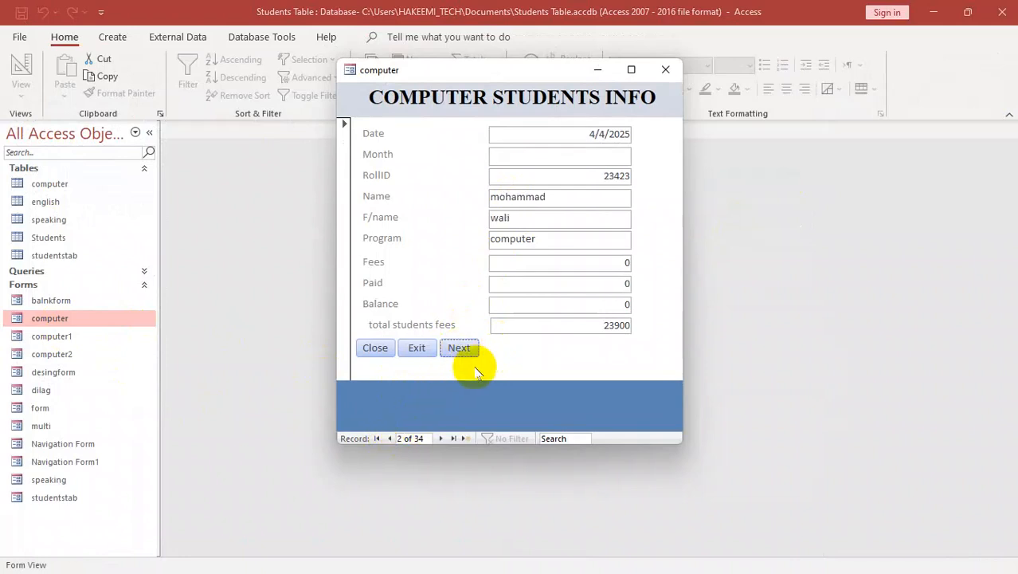
# - Return the computer form to Design View, duplicate the Next button and place the copy directly beside it
pyautogui.rightClick(503, 362)
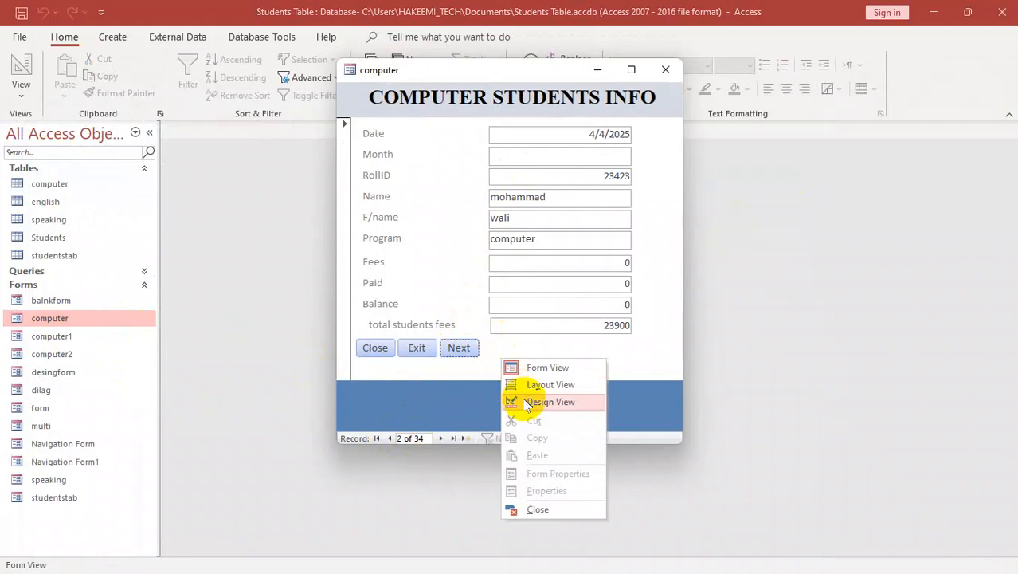
pyautogui.click(527, 401)
pyautogui.click(286, 451)
pyautogui.hotkey('ctrl', 'c')
pyautogui.hotkey('ctrl', 'v')
pyautogui.moveTo(295, 469); pyautogui.dragTo(331, 446)
# - Open the duplicated button's click event procedure with the Code Builder
pyautogui.rightClick(326, 446)
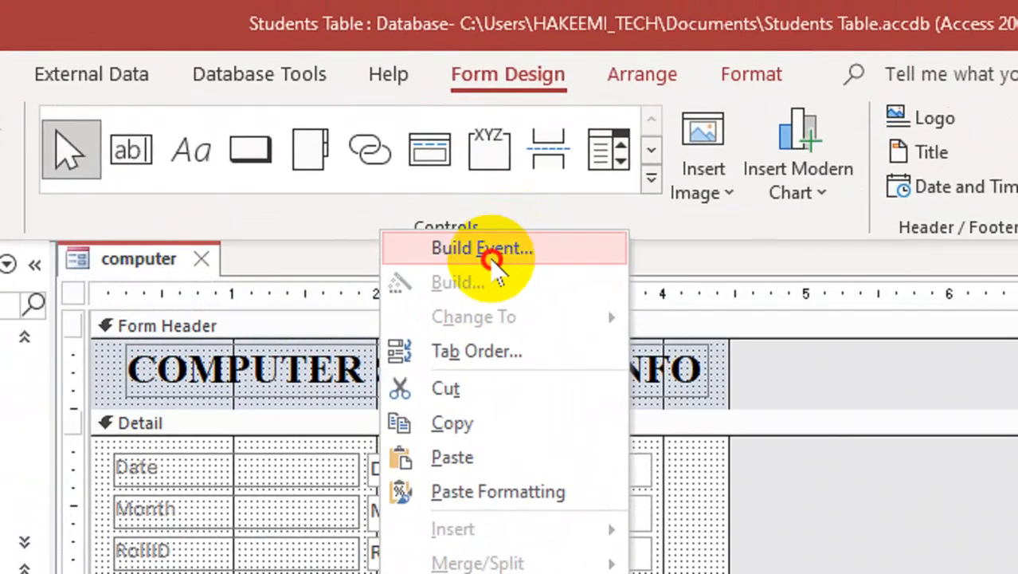
pyautogui.click(372, 124)
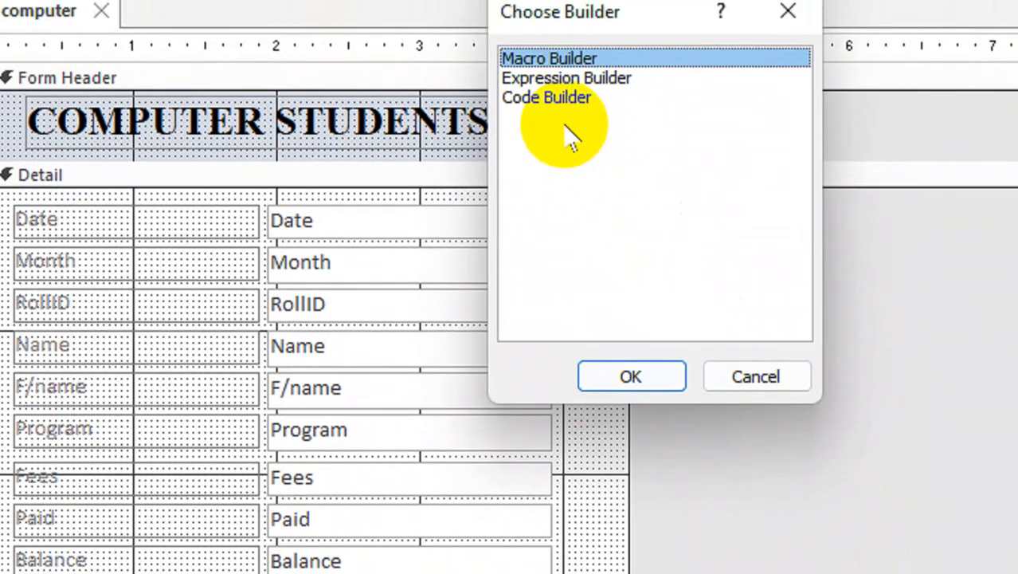
pyautogui.click(573, 76)
pyautogui.click(631, 377)
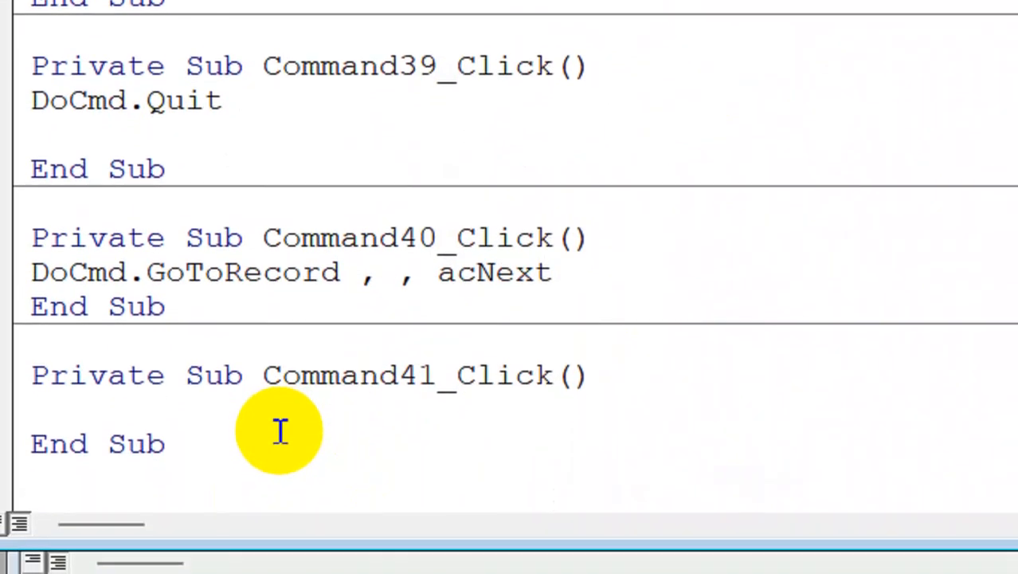
# - Enter docmd.GoToRecord ,,acPrevious in the duplicated button's click procedure and close the code editor
pyautogui.write('docdm')
pyautogui.press('BackSpace')
pyautogui.press('BackSpace')
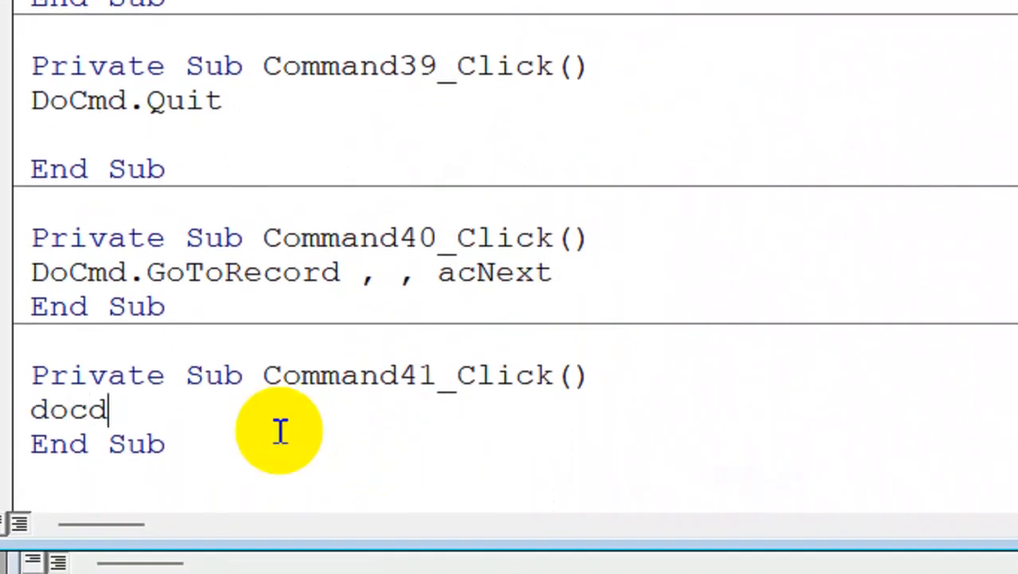
pyautogui.write('md')
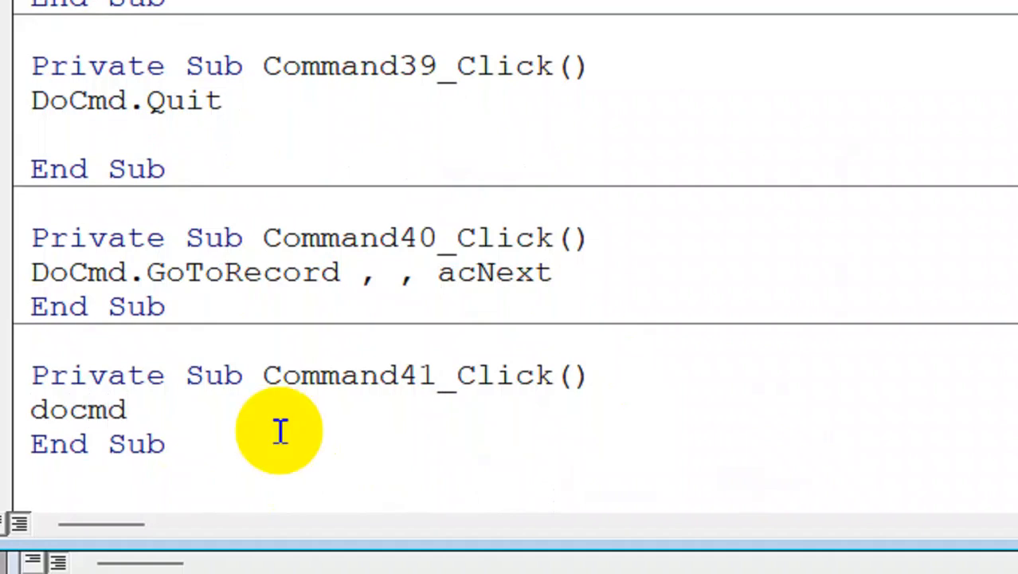
pyautogui.write('.')
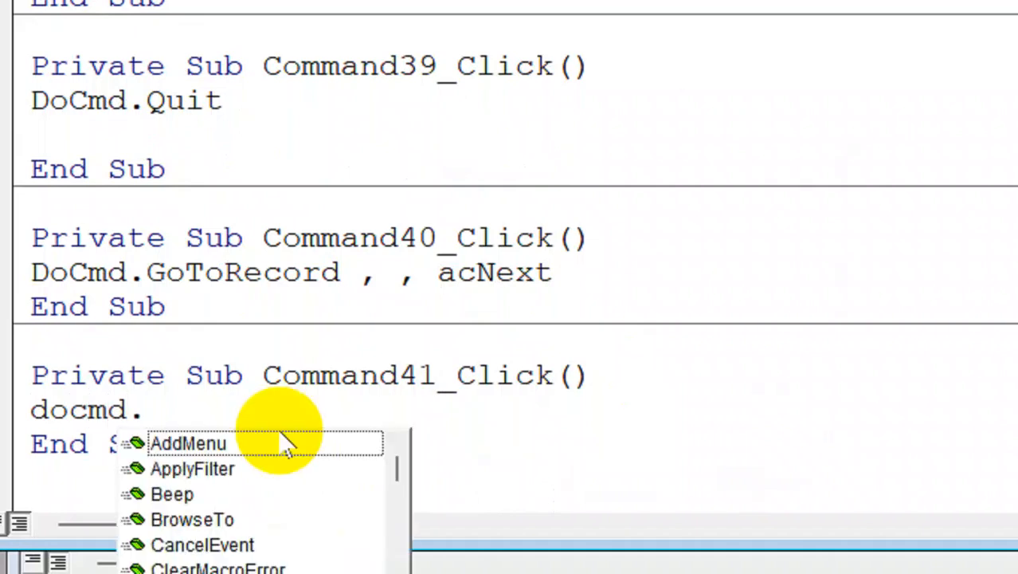
pyautogui.write('gotor')
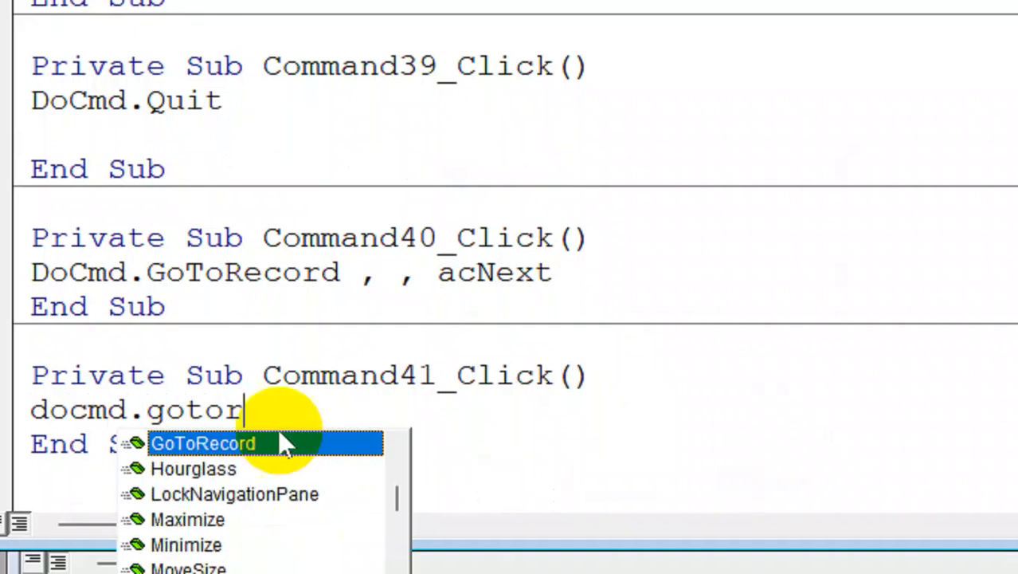
pyautogui.write(' ,,')
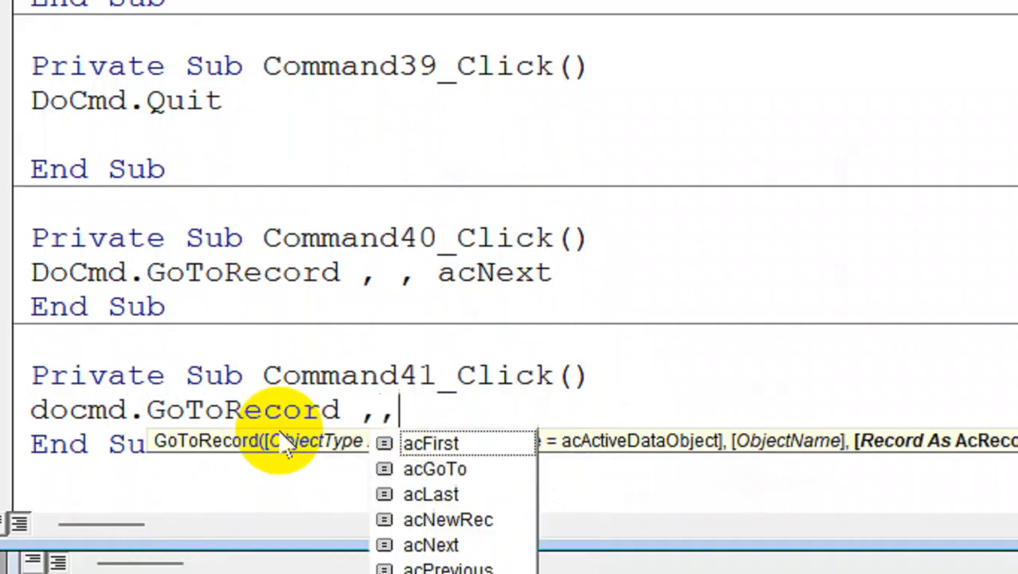
pyautogui.write('ac')
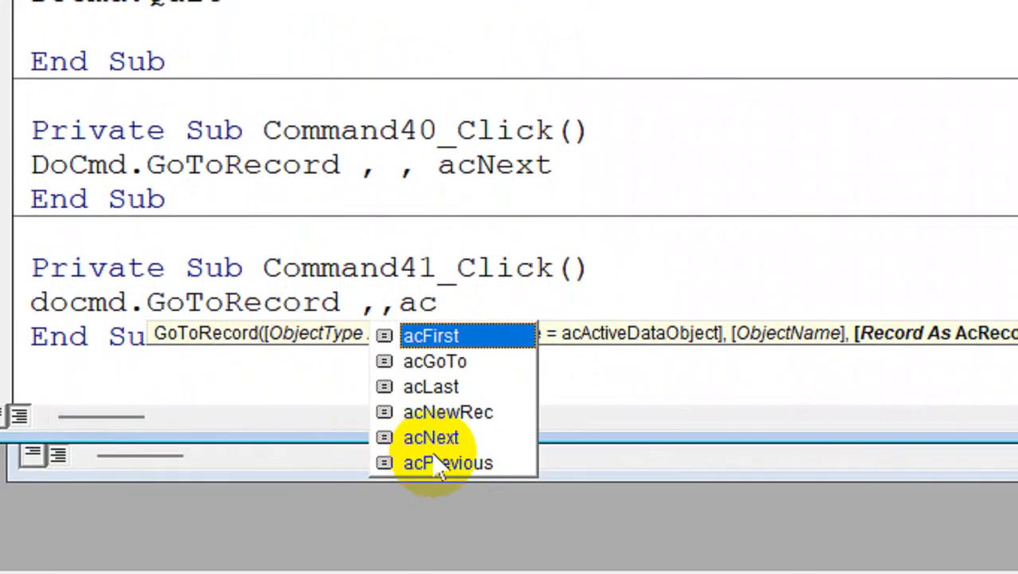
pyautogui.press('Down')
pyautogui.press('Down')
pyautogui.click(437, 464)
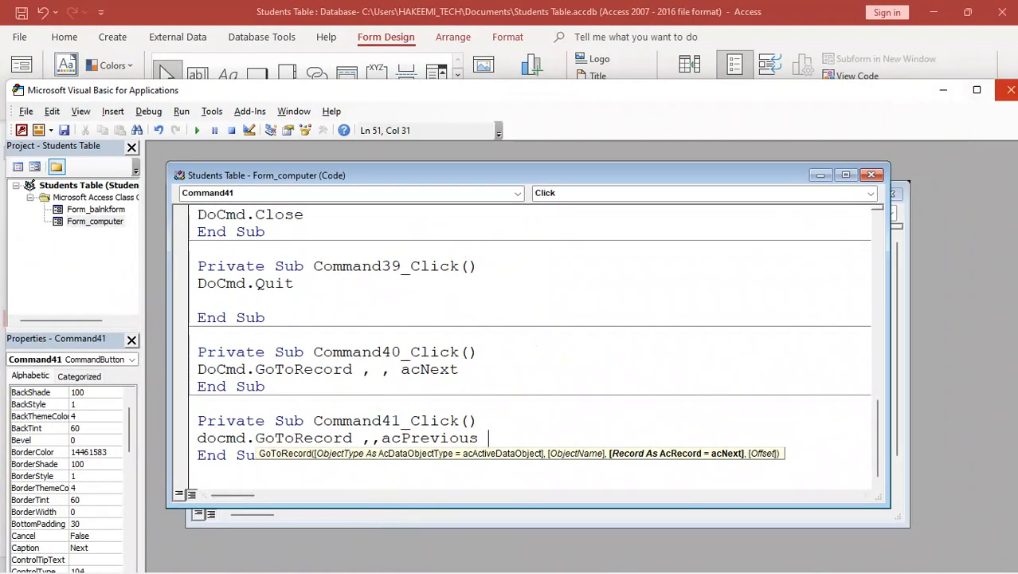
pyautogui.click(1011, 90)
# - Close the form's design, reopen the computer form and test the Next button and its duplicate for moving forward and back
pyautogui.hotkey('ctrl', 'w')
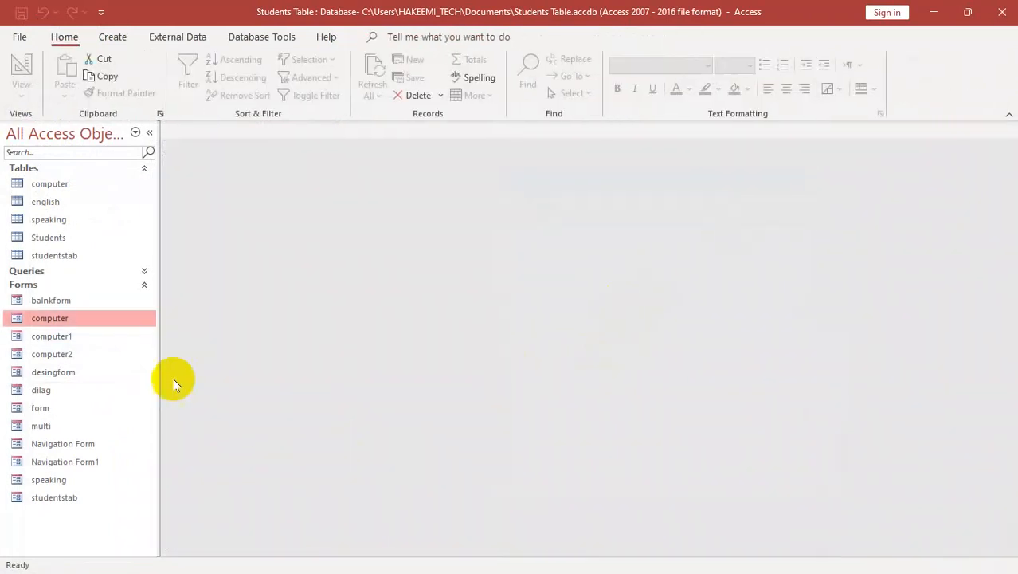
pyautogui.doubleClick(56, 325)
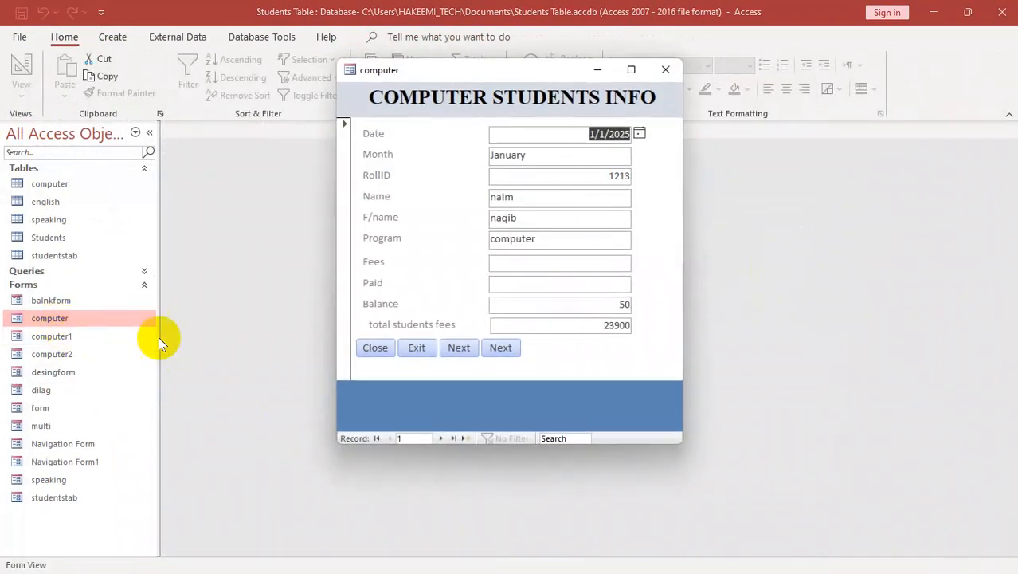
pyautogui.click(460, 354)
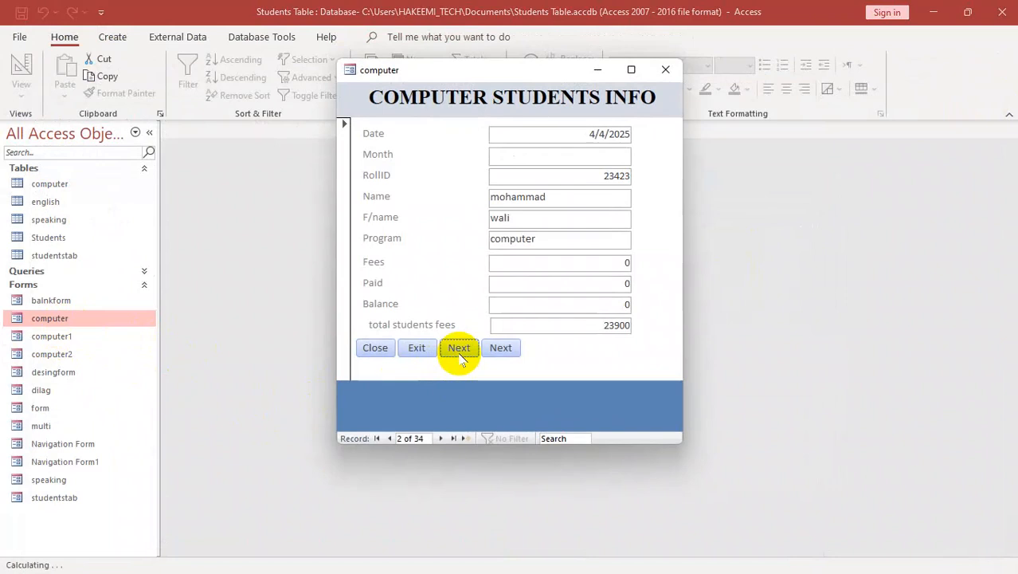
pyautogui.click(499, 349)
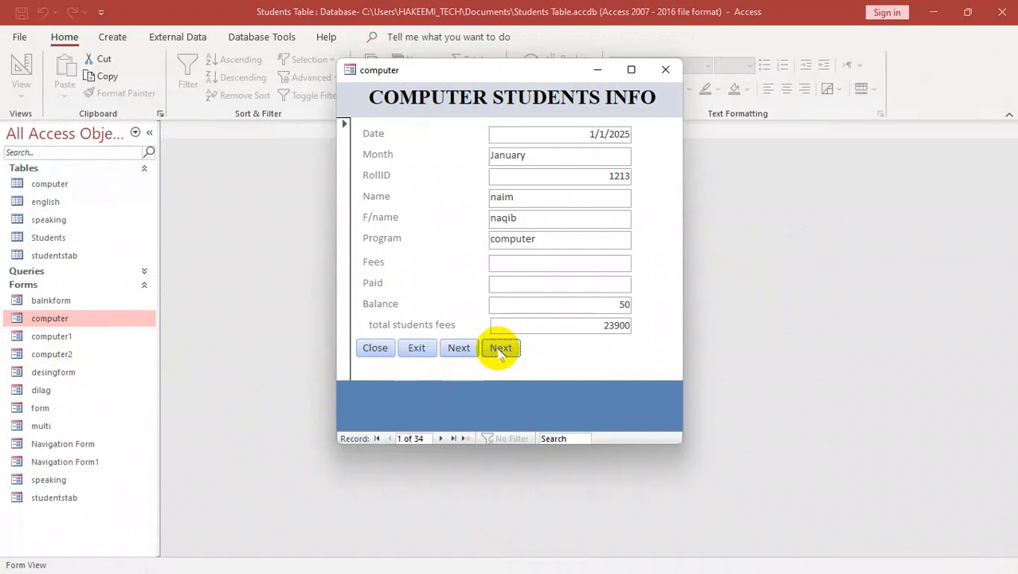
# - Return the computer form to Design View and change the duplicated Next button's caption to Privew
pyautogui.rightClick(421, 117)
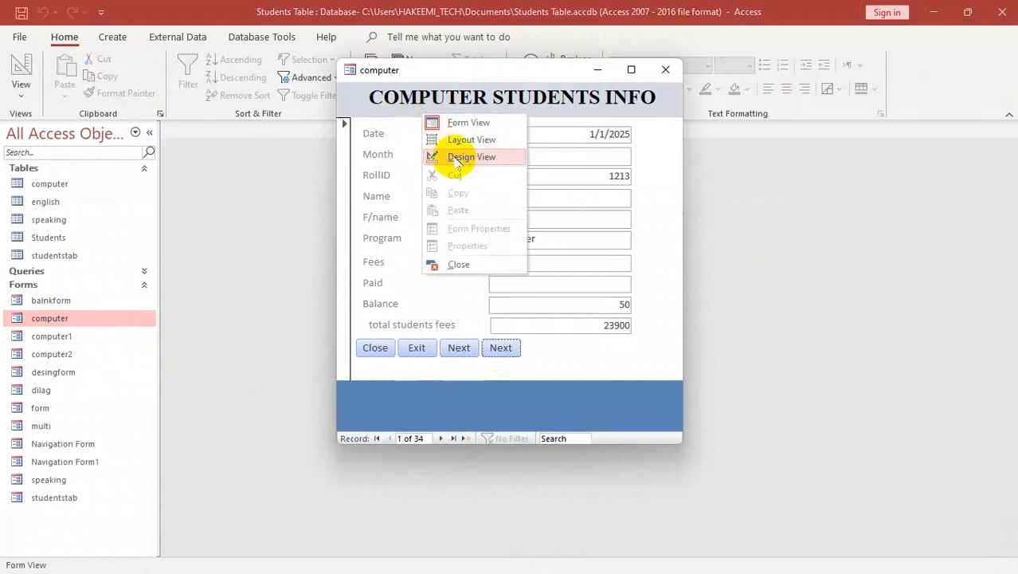
pyautogui.click(460, 157)
pyautogui.click(331, 447)
pyautogui.press('BackSpace')
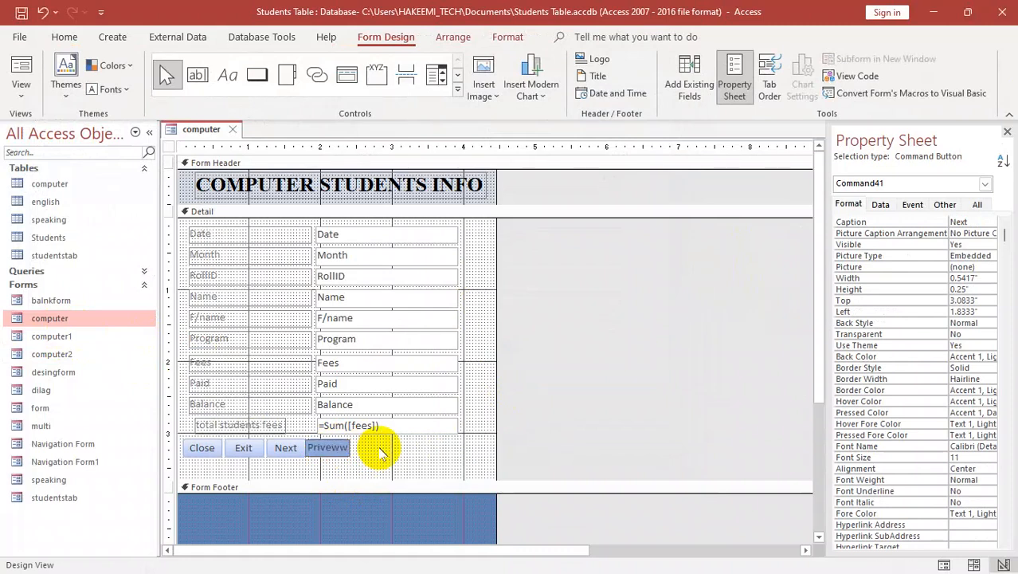
pyautogui.click(391, 438)
# - Close the form's design, reopen the computer form and test the Next and Privew buttons
pyautogui.hotkey('ctrl', 'w')
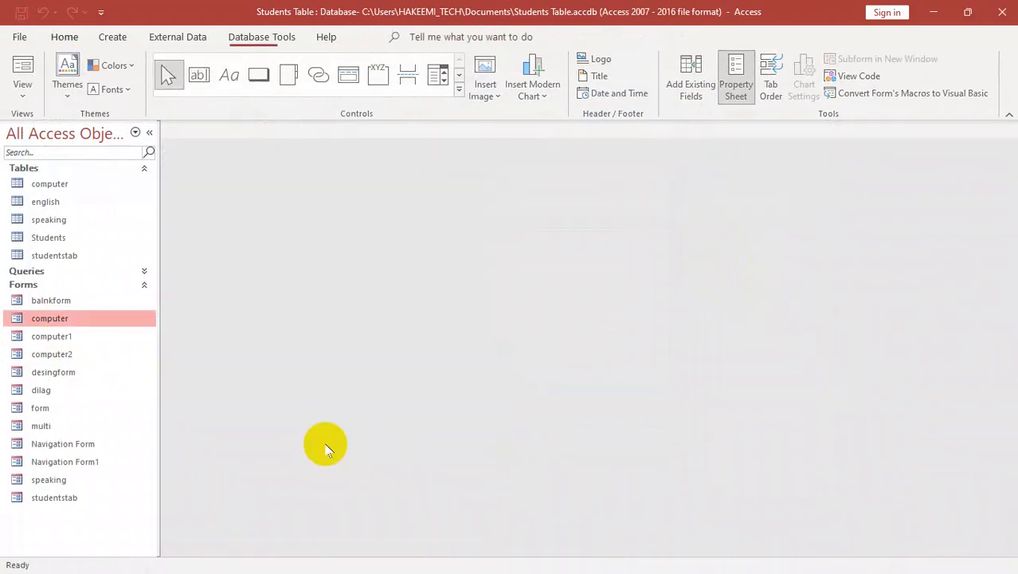
pyautogui.doubleClick(48, 318)
pyautogui.click(459, 361)
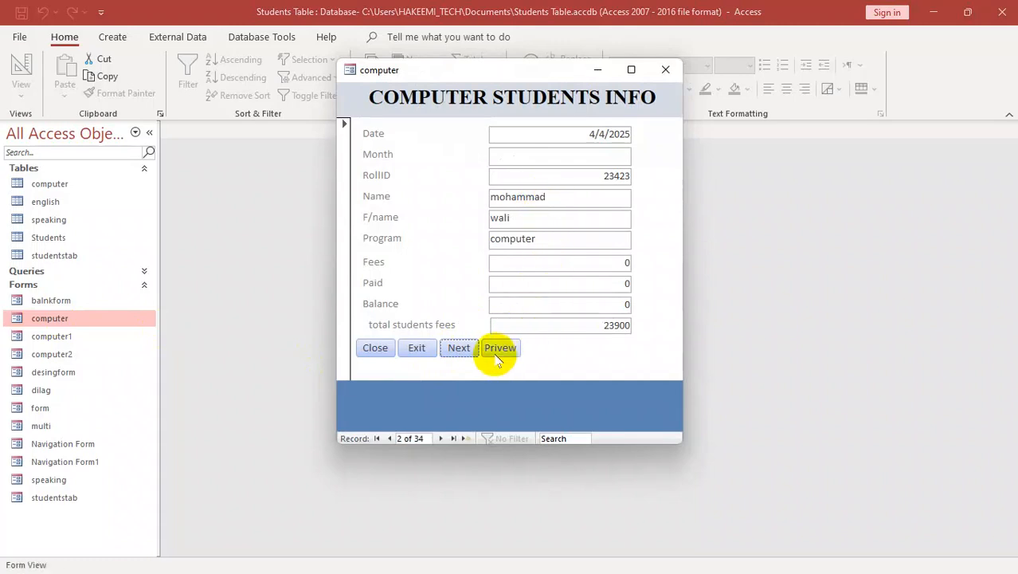
pyautogui.click(502, 348)
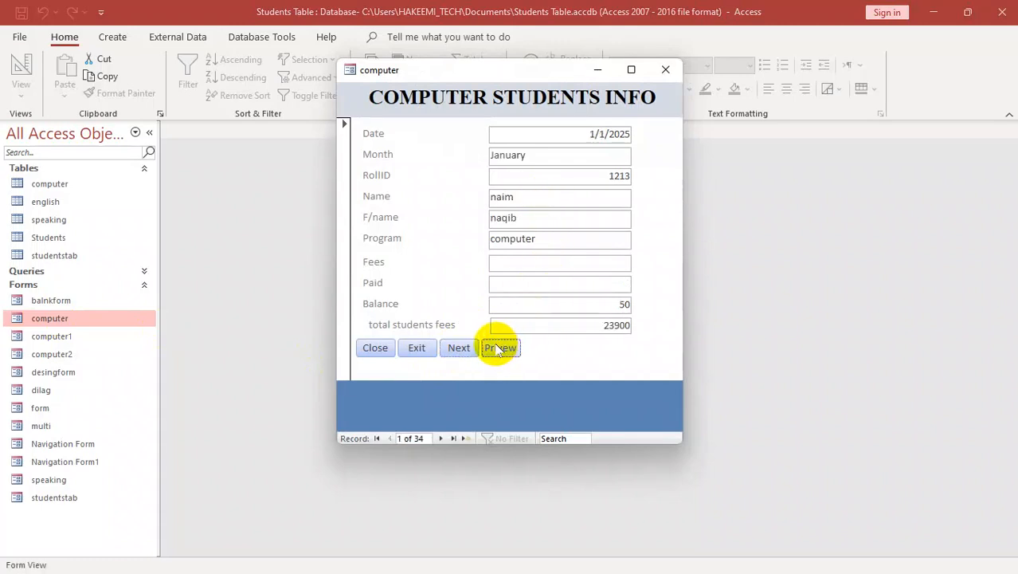
# - Return the computer form to Design View, duplicate the Privew button and place the copy directly beside it
pyautogui.rightClick(437, 112)
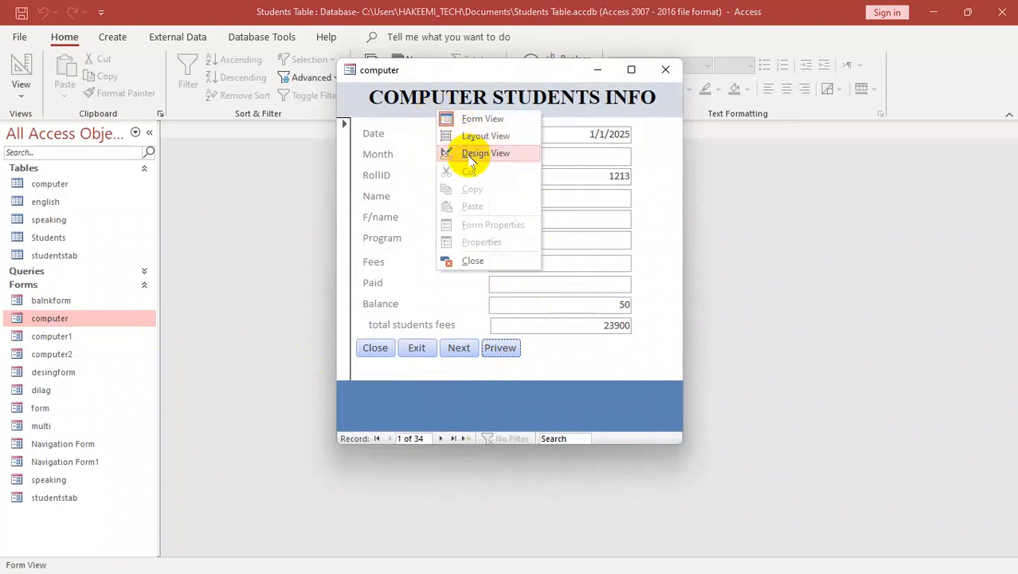
pyautogui.click(807, 363)
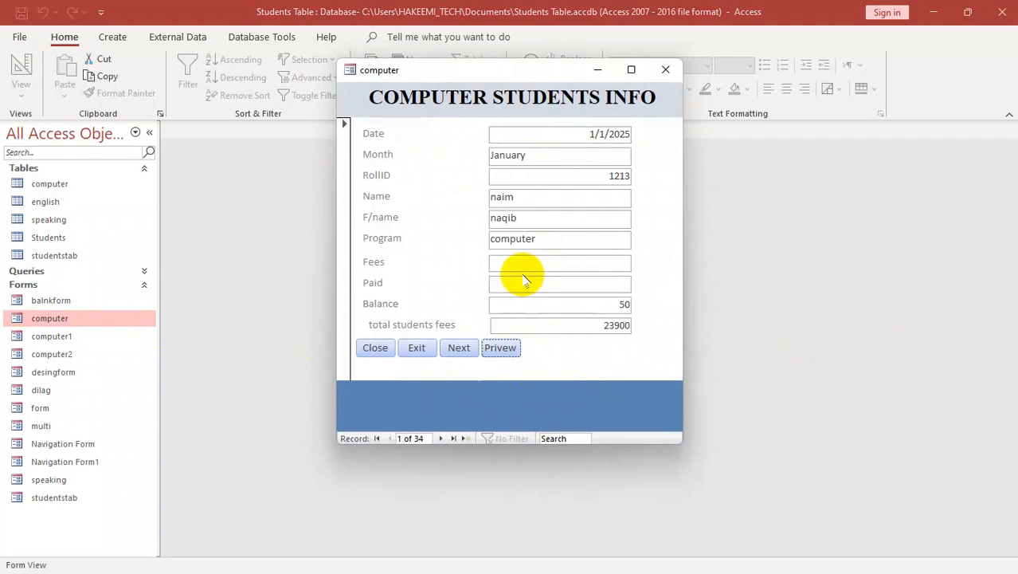
pyautogui.rightClick(538, 368)
pyautogui.click(557, 410)
pyautogui.moveTo(378, 468); pyautogui.dragTo(343, 462)
pyautogui.hotkey('ctrl', 'c')
pyautogui.hotkey('ctrl', 'v')
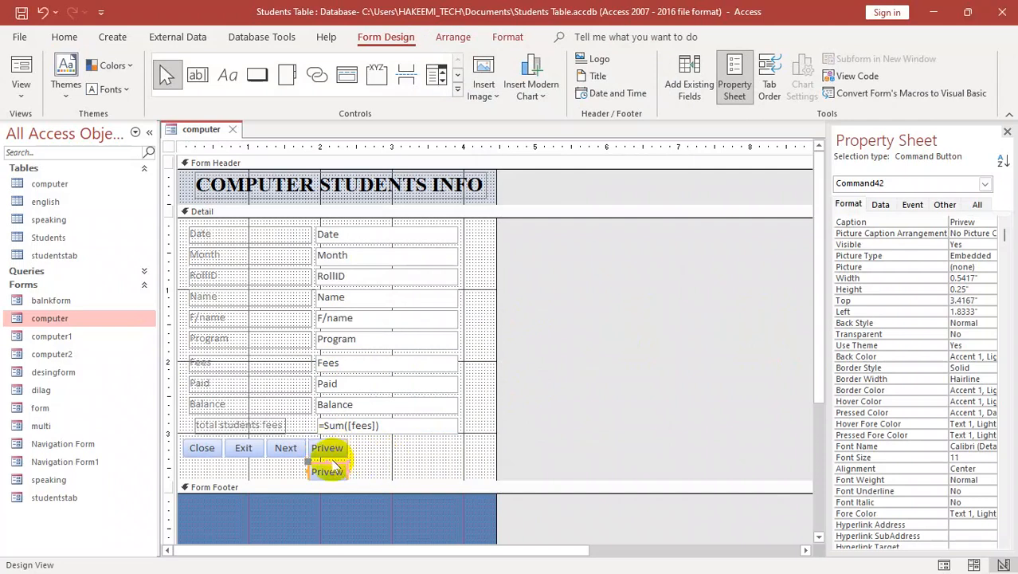
pyautogui.click(338, 466)
pyautogui.click(409, 473)
pyautogui.click(341, 472)
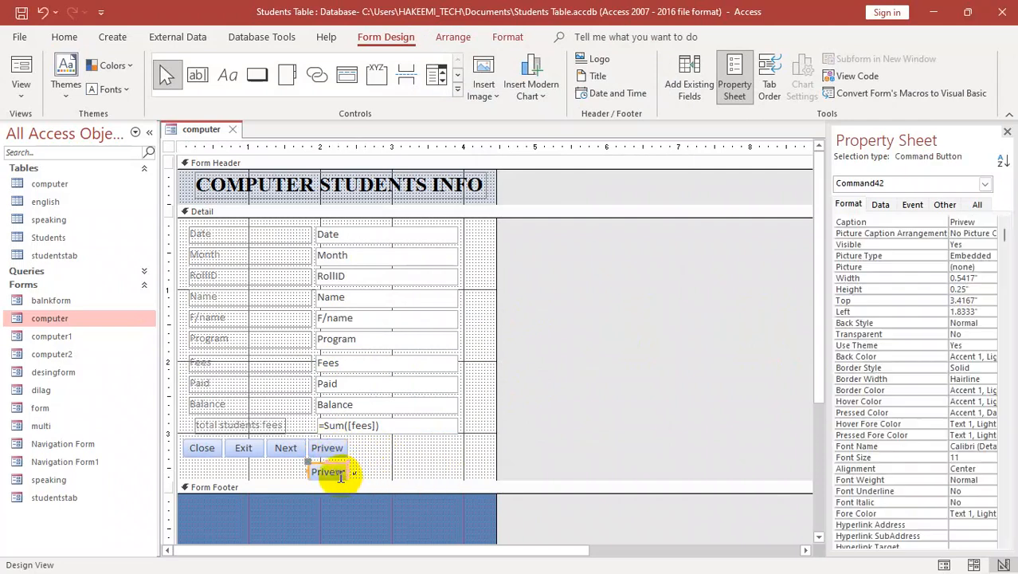
pyautogui.moveTo(338, 468); pyautogui.dragTo(380, 442)
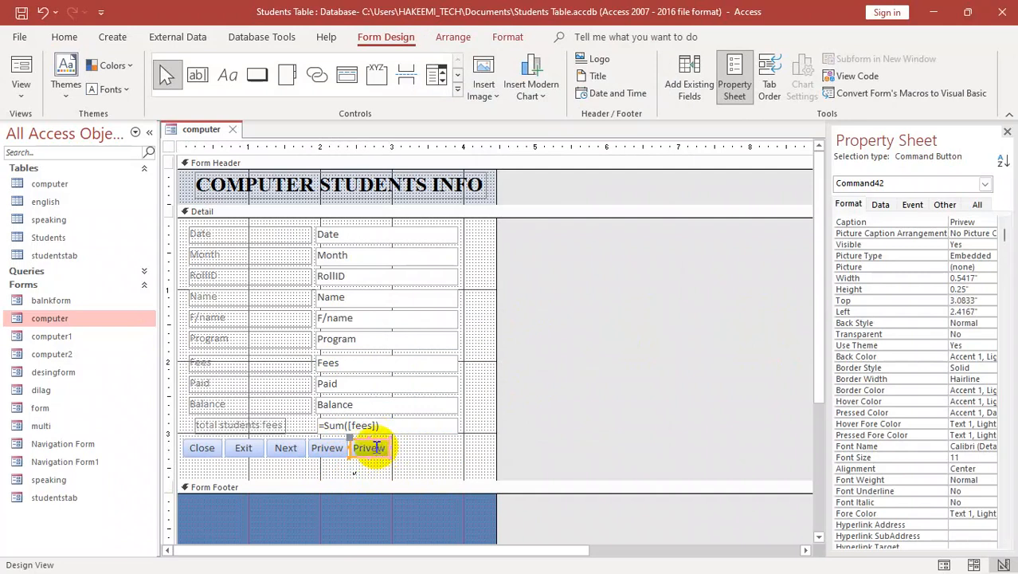
# - Caption the duplicated Privew button First and open its click event procedure with the Code Builder
pyautogui.doubleClick(386, 453)
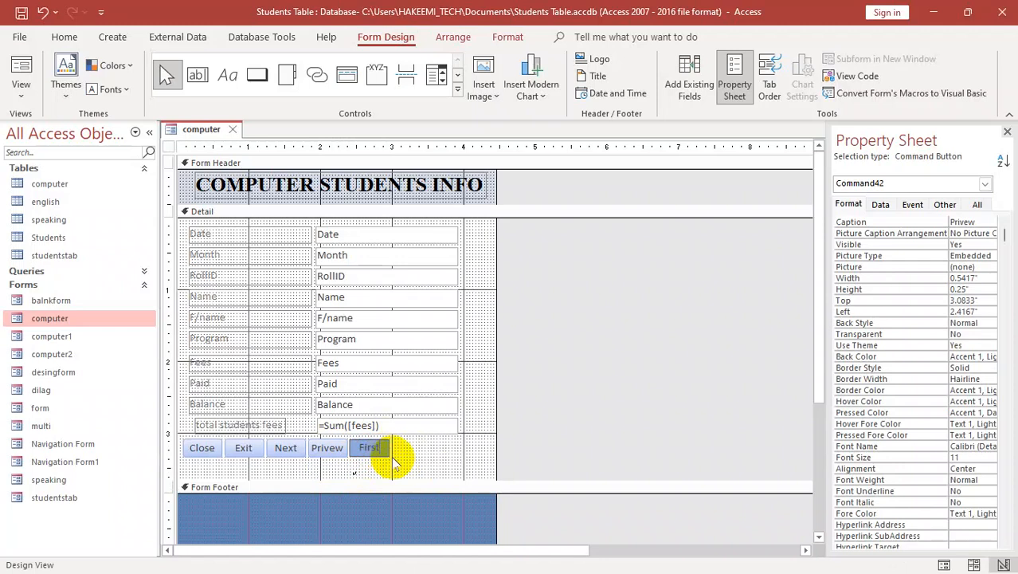
pyautogui.click(393, 464)
pyautogui.rightClick(368, 450)
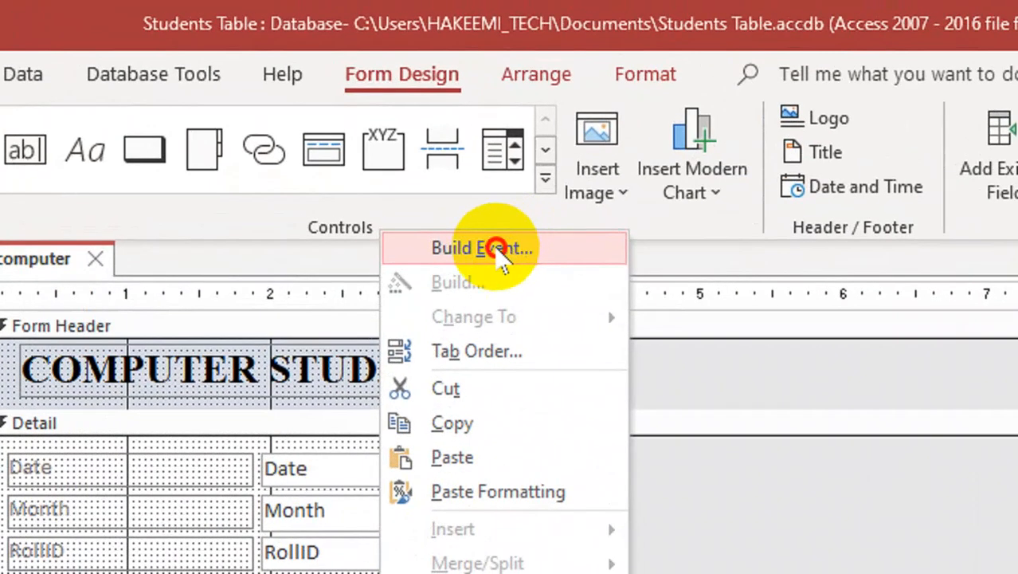
pyautogui.click(440, 126)
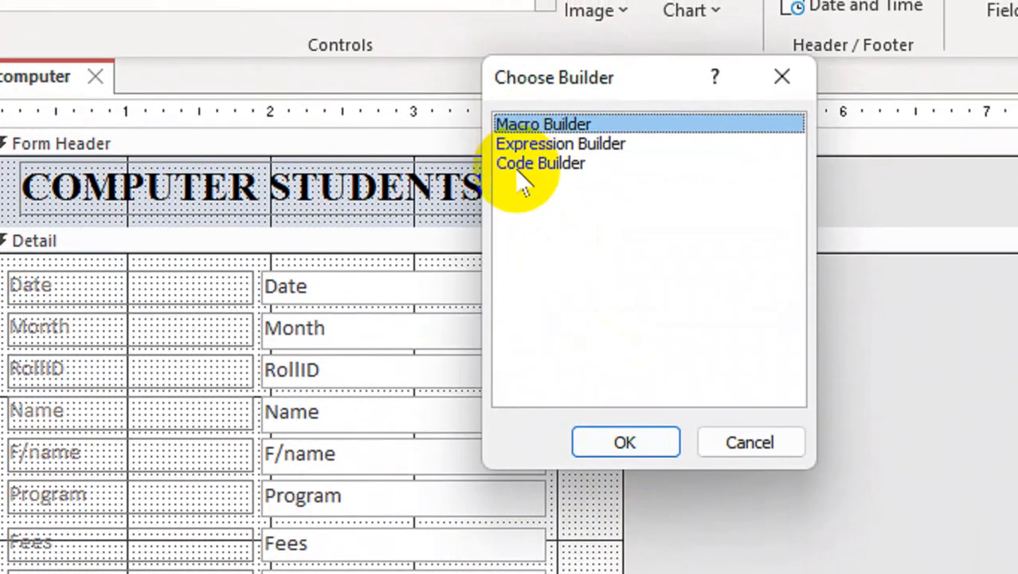
pyautogui.click(535, 149)
pyautogui.click(630, 430)
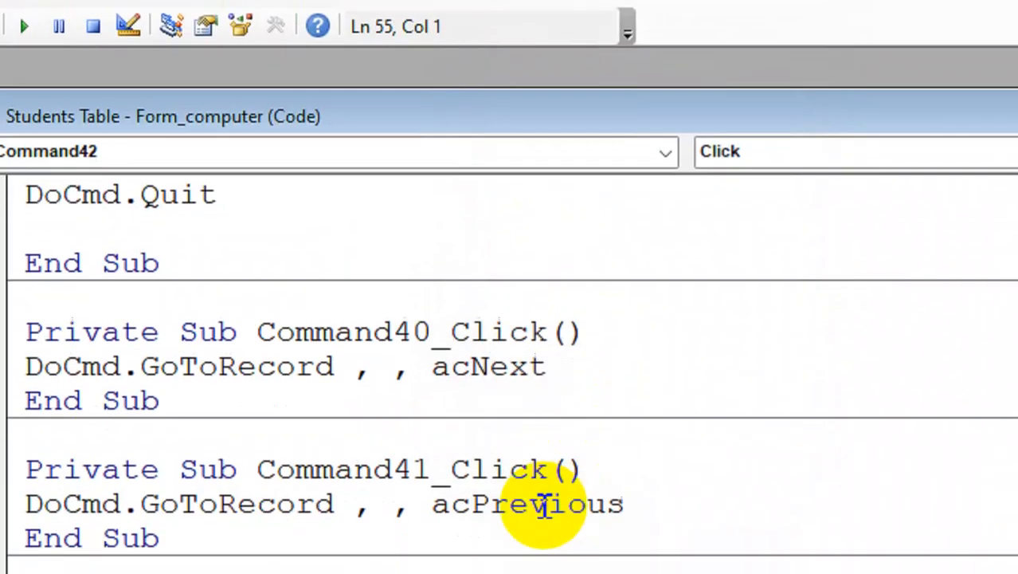
# - Enter docmd.GoToRecord ,,acFirst in the First button's click procedure and close the code editor
pyautogui.write('docdm')
pyautogui.press('BackSpace')
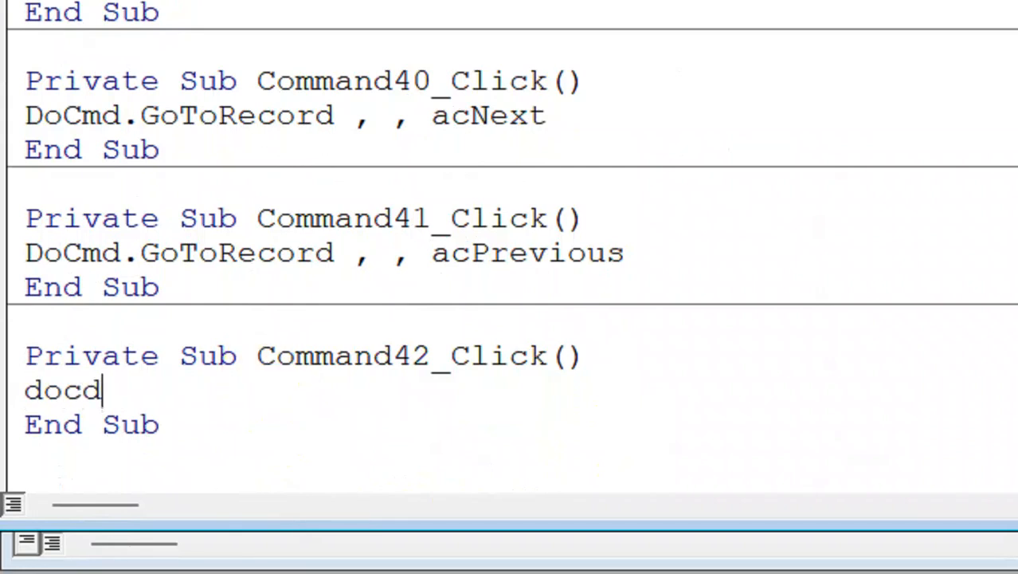
pyautogui.write('md.')
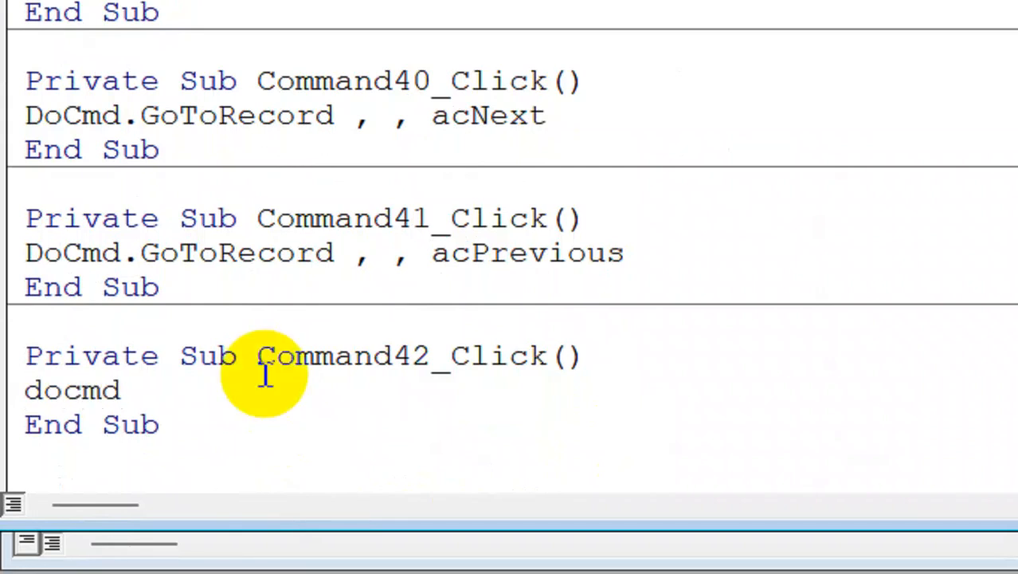
pyautogui.write('gotot')
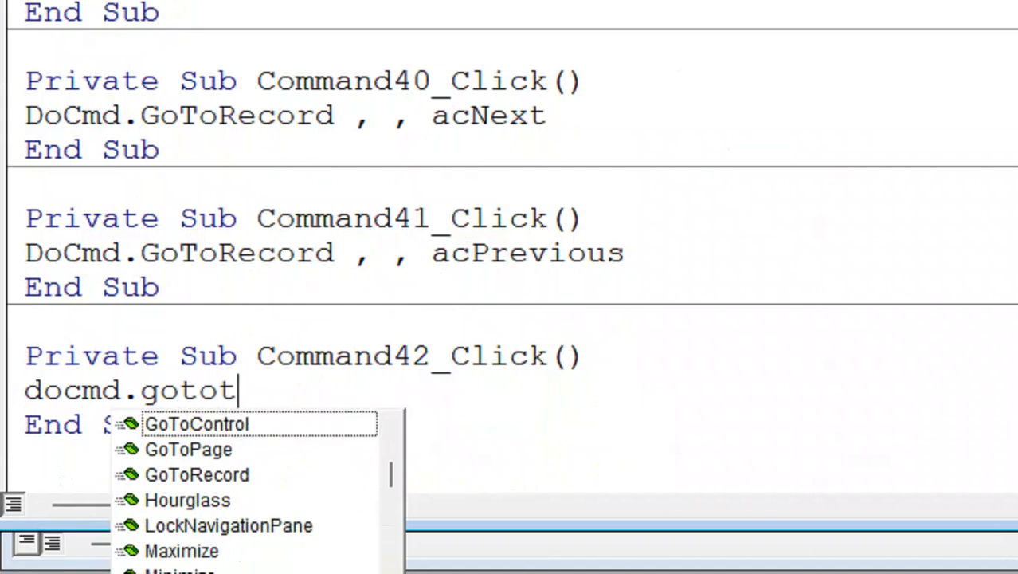
pyautogui.press('BackSpace')
pyautogui.write('rd ,,')
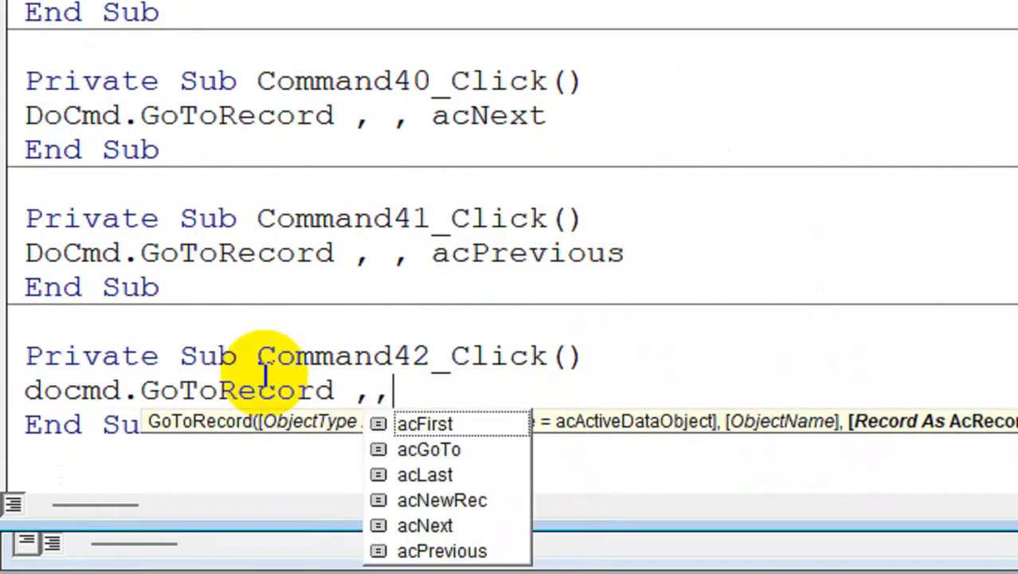
pyautogui.write('acFirst')
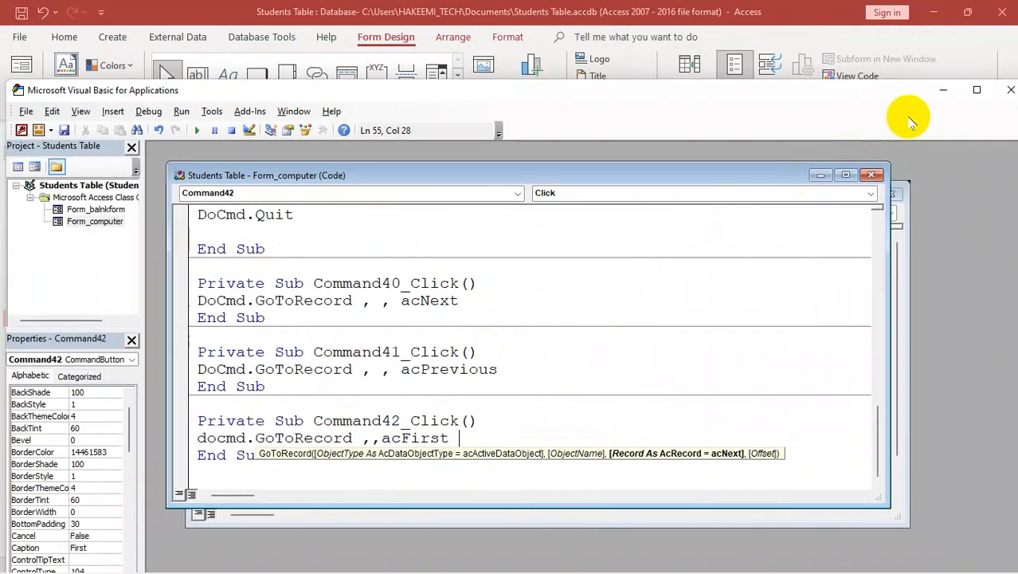
pyautogui.click(998, 86)
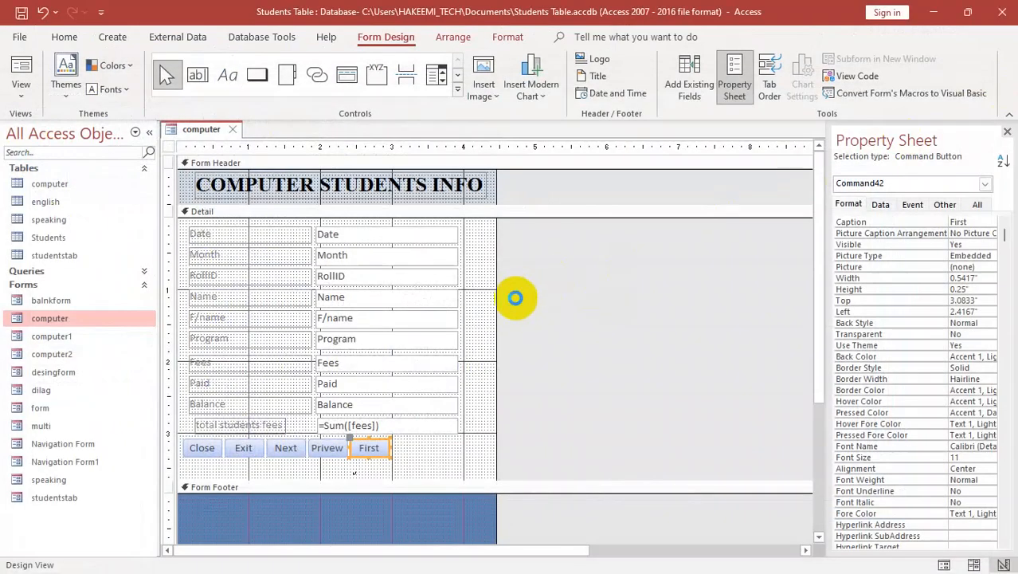
# - Close the form's design, reopen the computer form and test the First button
pyautogui.hotkey('ctrl', 'w')
pyautogui.doubleClick(65, 316)
pyautogui.click(544, 347)
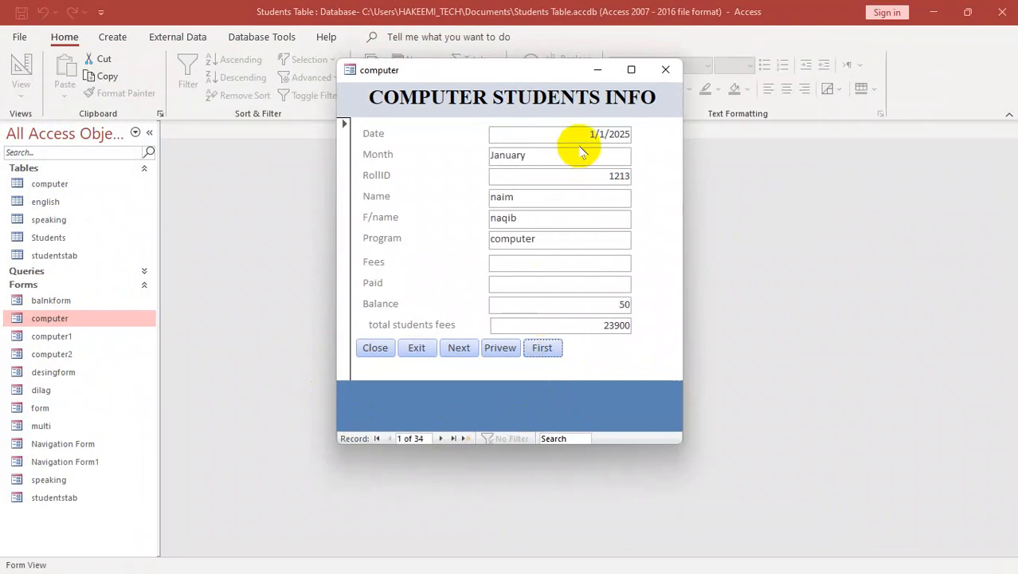
# - Return the computer form to Design View, duplicate the First button and place the copy directly beside it
pyautogui.rightClick(568, 360)
pyautogui.click(606, 401)
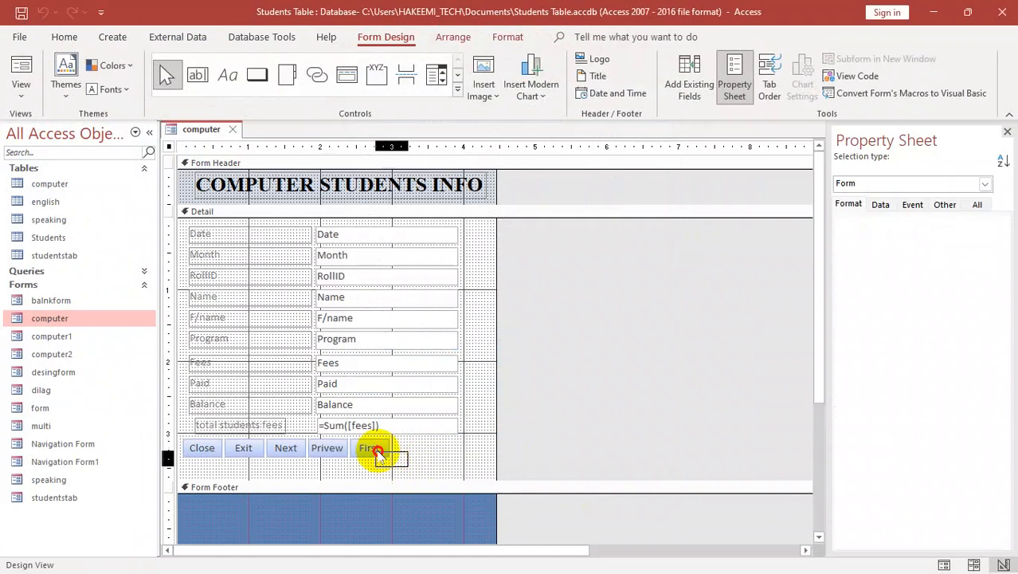
pyautogui.click(375, 450)
pyautogui.hotkey('ctrl', 'c')
pyautogui.hotkey('ctrl', 'v')
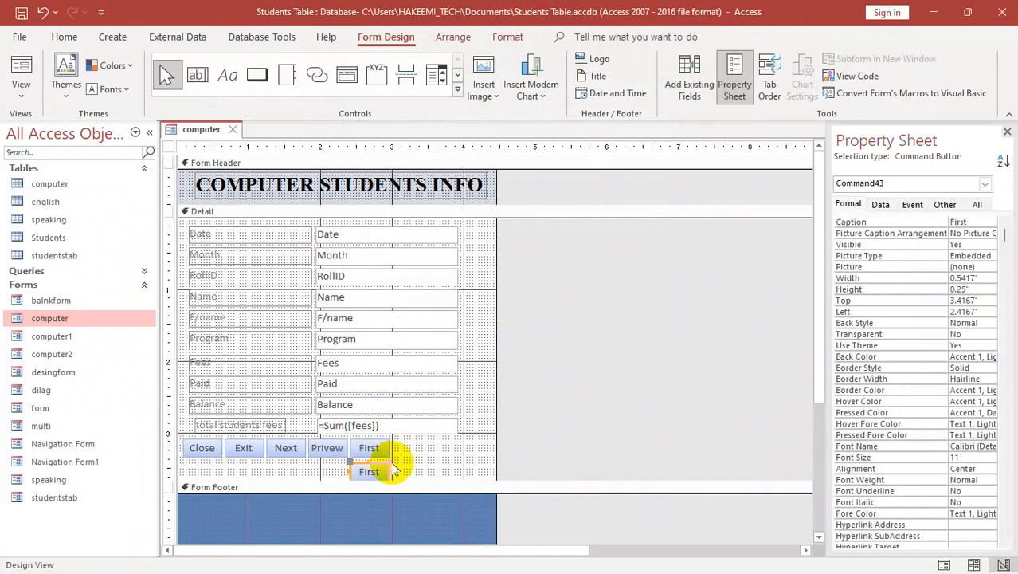
pyautogui.moveTo(378, 466); pyautogui.dragTo(419, 440)
# - Caption the duplicated First button Lost and open its click event procedure with the Code Builder
pyautogui.doubleClick(417, 448)
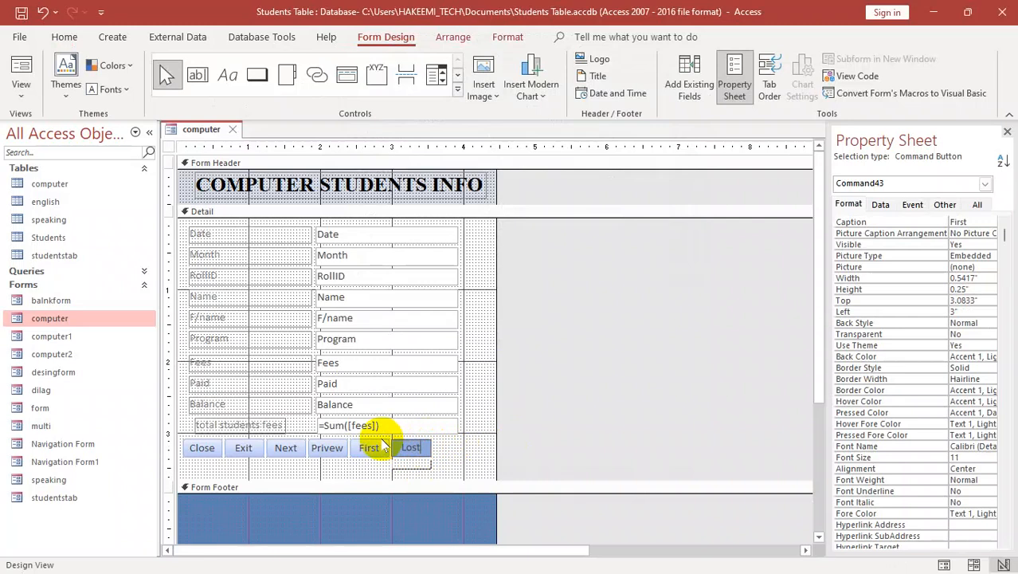
pyautogui.click(464, 459)
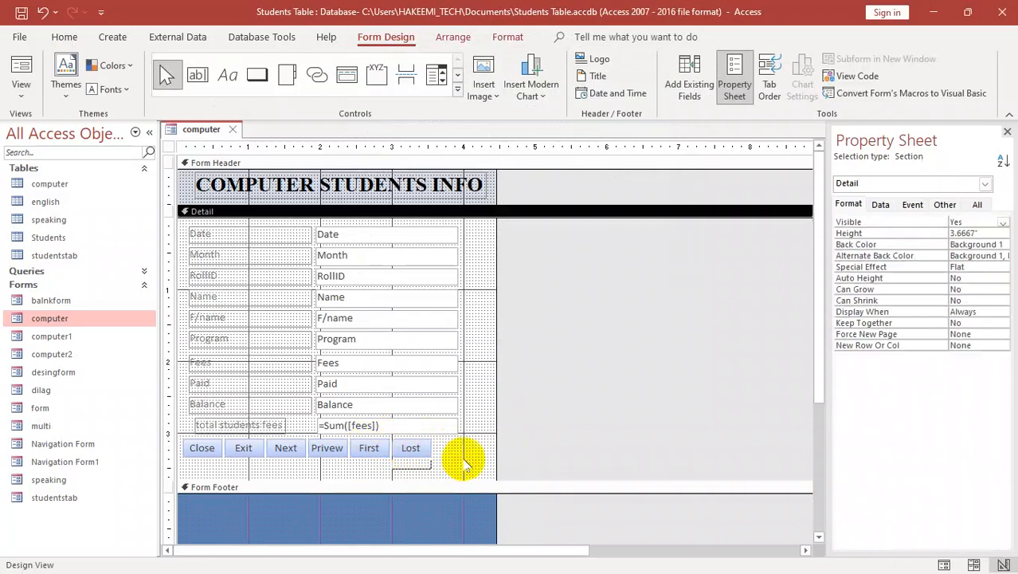
pyautogui.rightClick(411, 448)
pyautogui.click(465, 124)
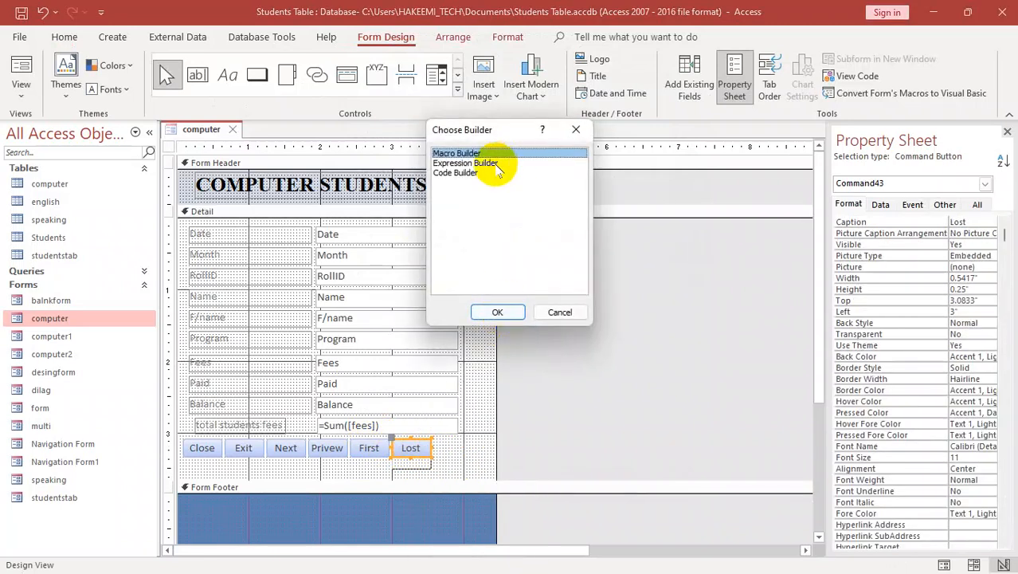
pyautogui.click(467, 174)
pyautogui.click(494, 311)
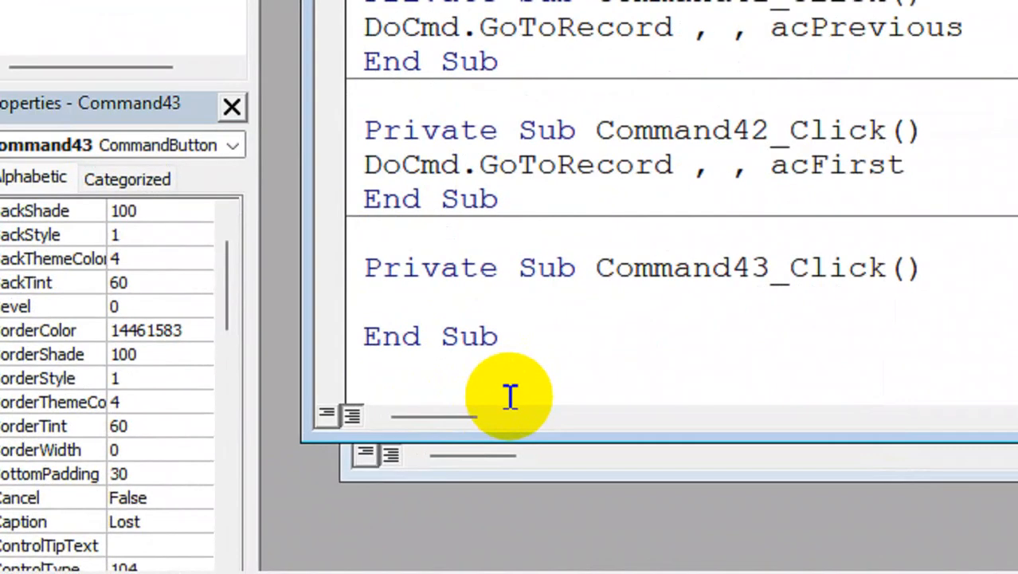
# - Enter docmd.GoToRecord ,,acLast in the Lost button's click procedure and close the code editor
pyautogui.write('docdm')
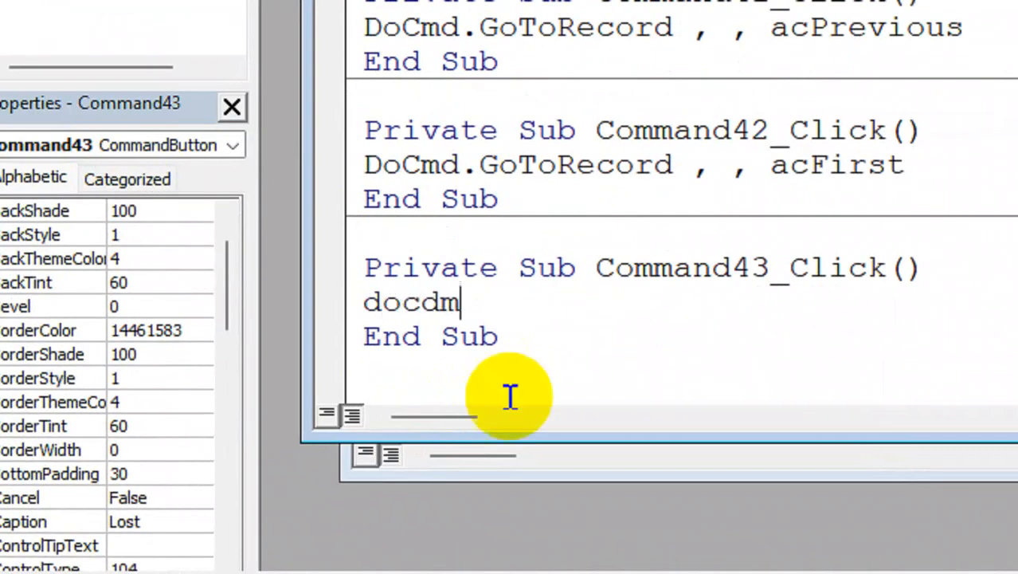
pyautogui.write('md')
pyautogui.press('BackSpace')
pyautogui.press('BackSpace')
pyautogui.press('BackSpace')
pyautogui.press('BackSpace')
pyautogui.write('c')
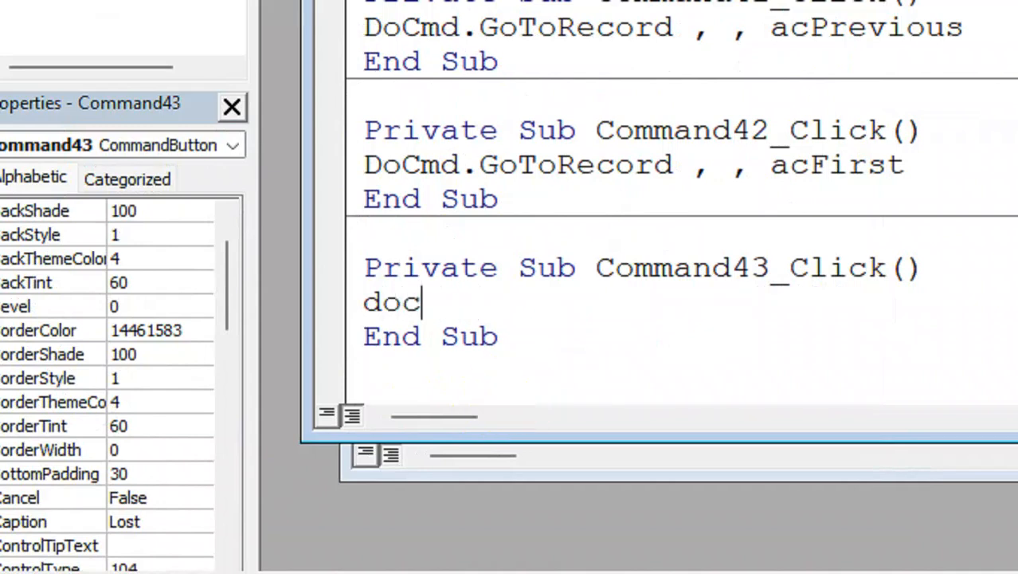
pyautogui.write('md.')
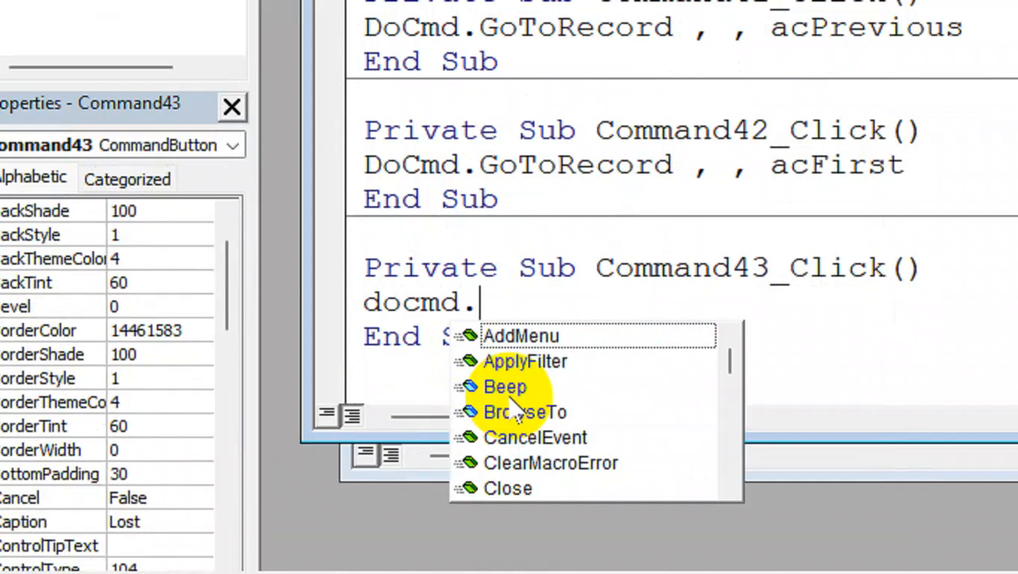
pyautogui.write('gotr')
pyautogui.press('BackSpace')
pyautogui.write('ord ,,')
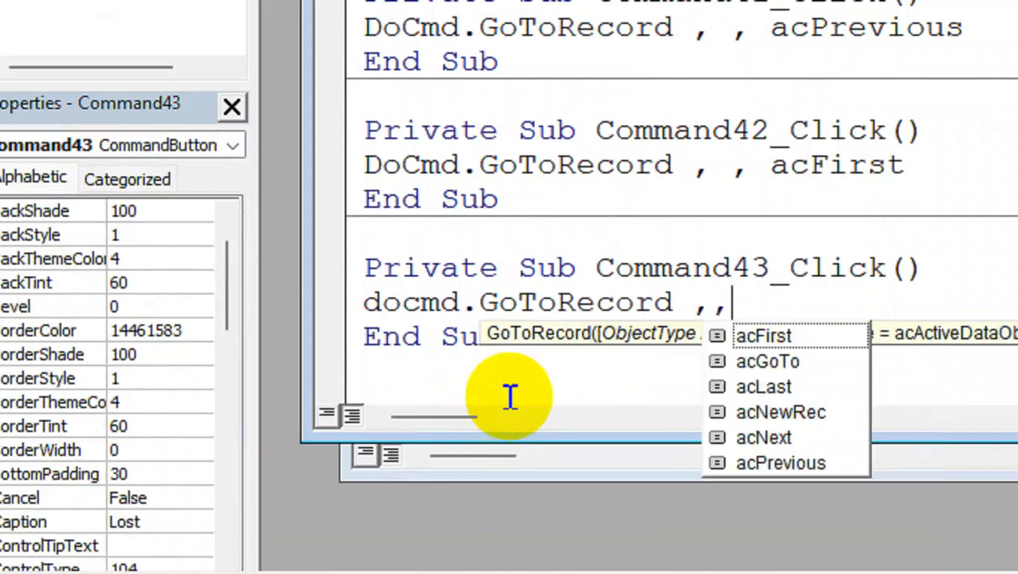
pyautogui.write('ac')
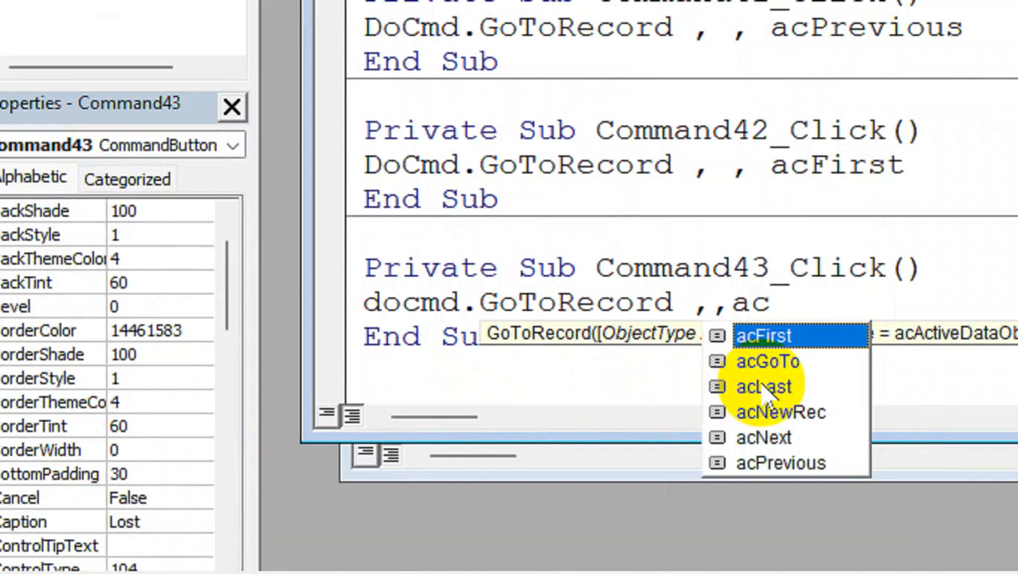
pyautogui.press('Down')
pyautogui.press('Down')
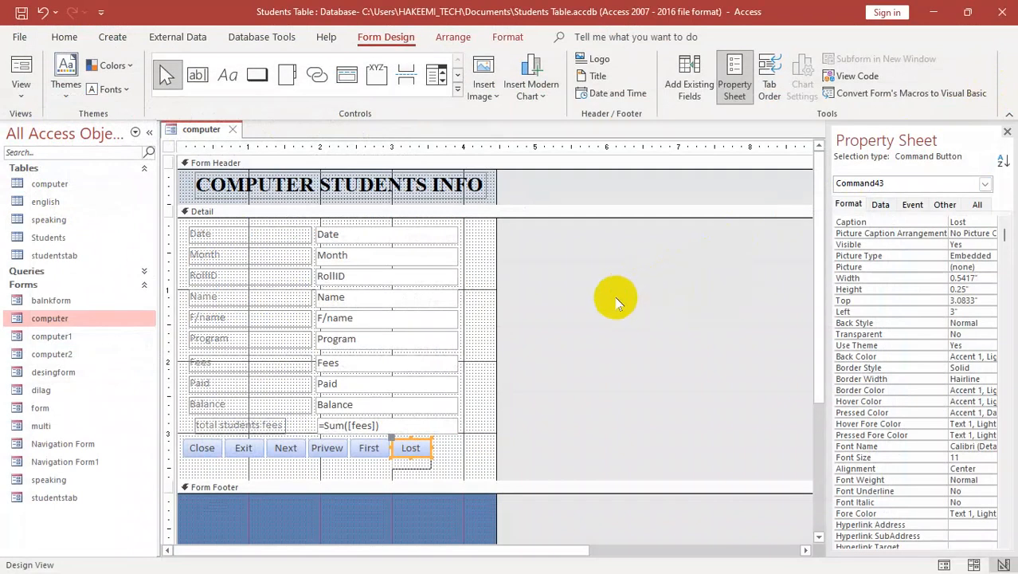
# - Close the form's design, reopen the computer form and test the Lost and First buttons
pyautogui.hotkey('ctrl', 'w')
pyautogui.doubleClick(66, 320)
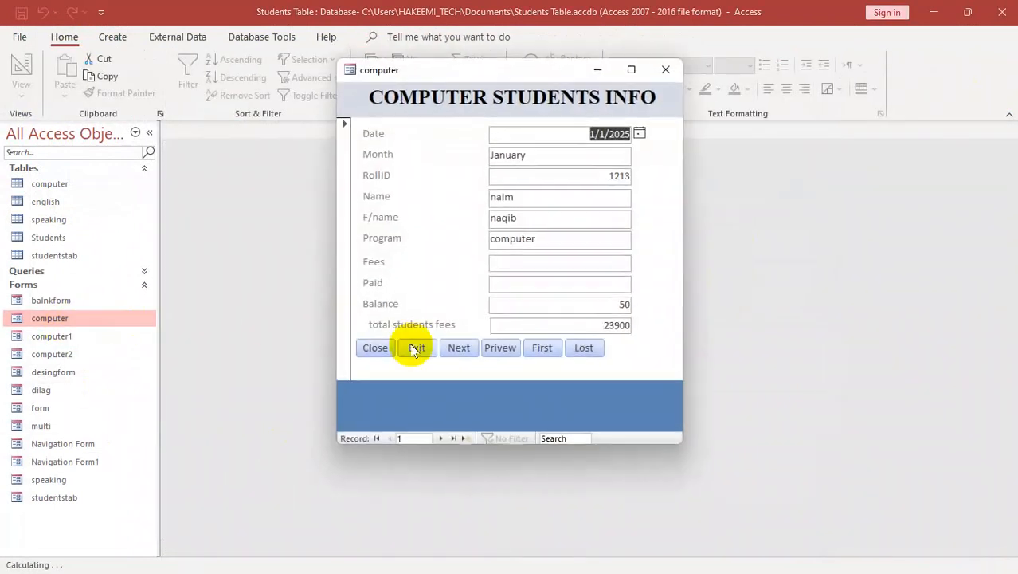
pyautogui.click(541, 349)
pyautogui.click(582, 349)
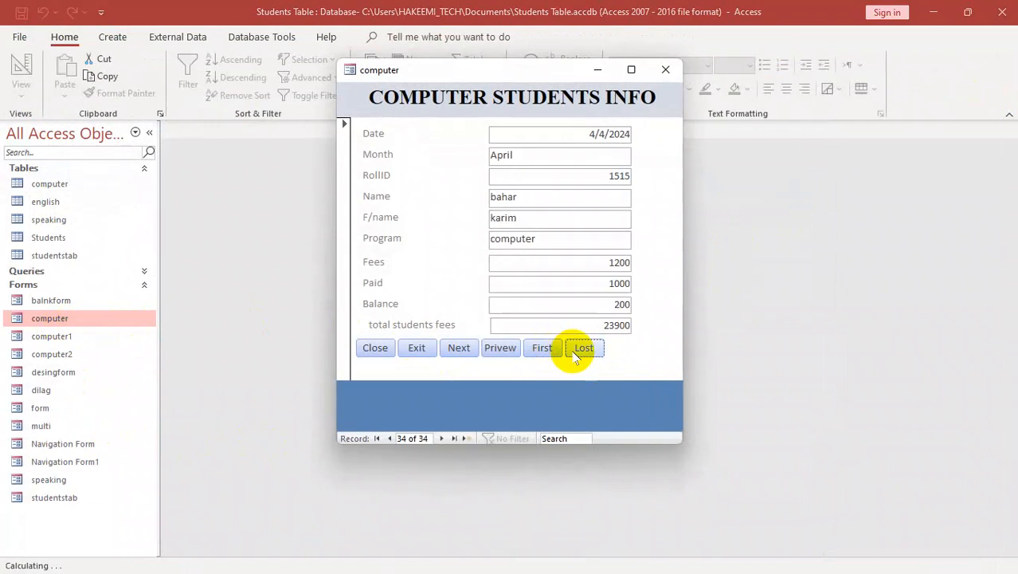
pyautogui.click(545, 349)
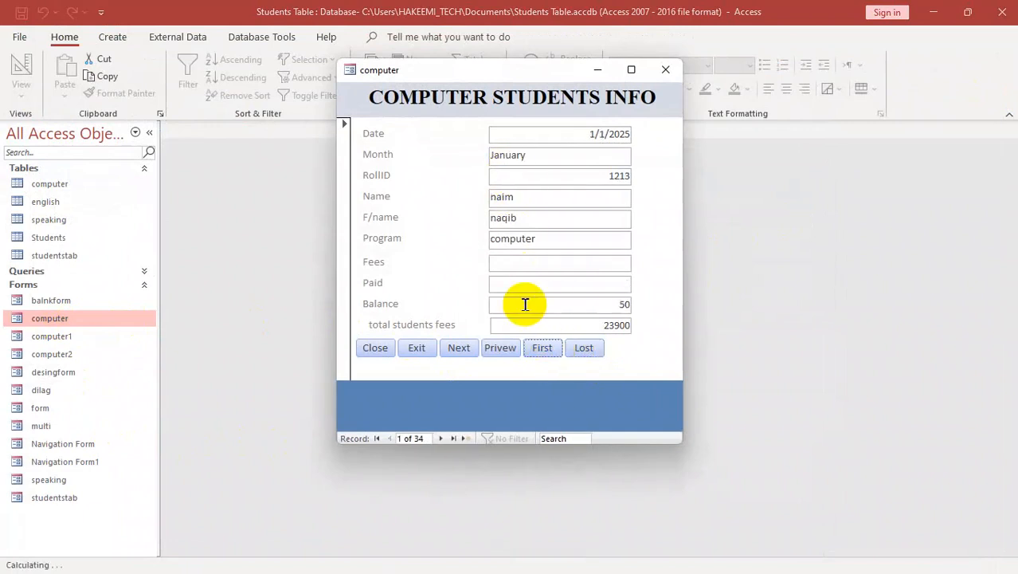
# - Return the computer form to Design View, duplicate the Lost button and place the copy directly beside it
pyautogui.rightClick(579, 373)
pyautogui.click(625, 348)
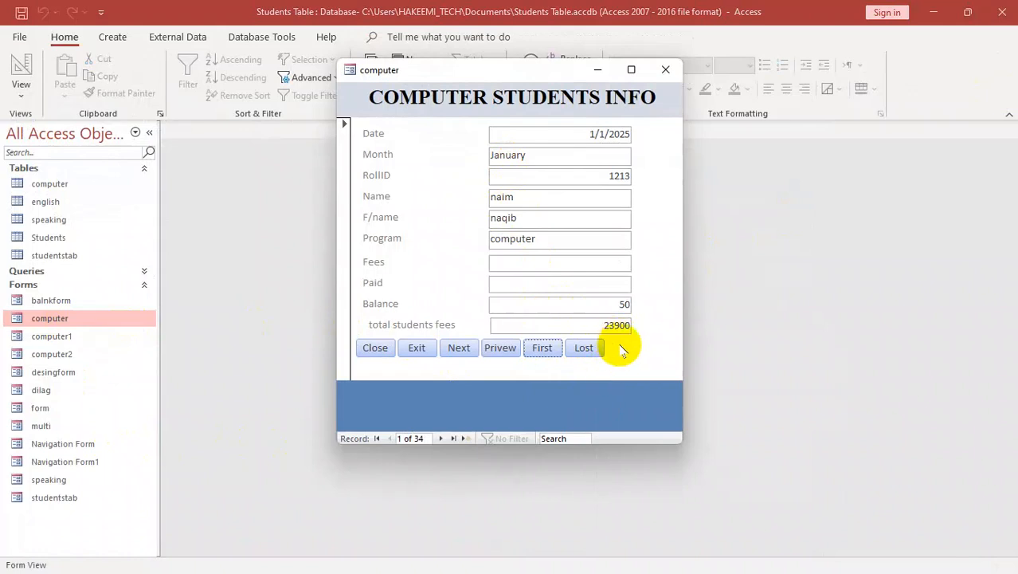
pyautogui.rightClick(558, 368)
pyautogui.click(591, 409)
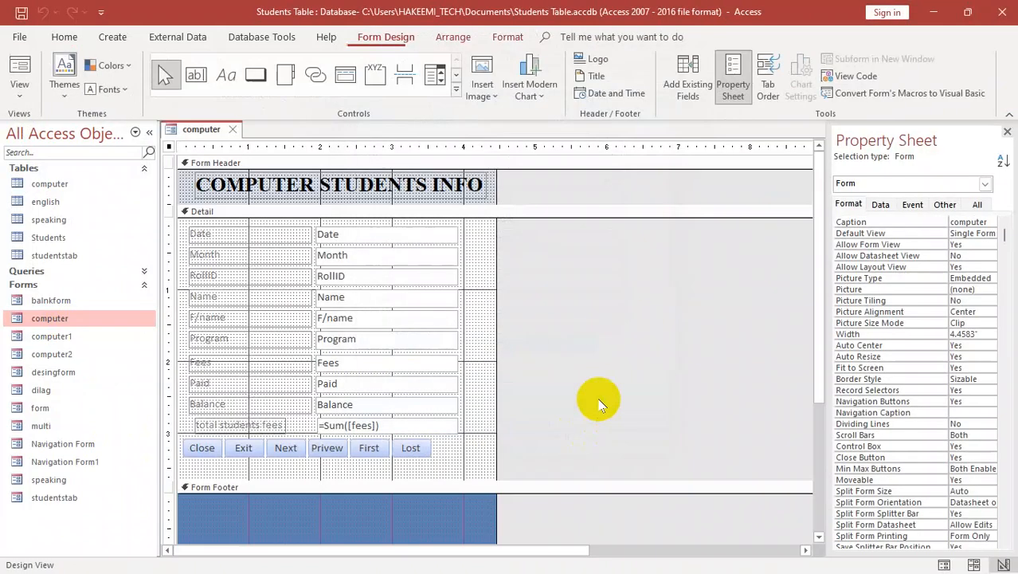
pyautogui.click(422, 451)
pyautogui.hotkey('ctrl', 'c')
pyautogui.hotkey('ctrl', 'v')
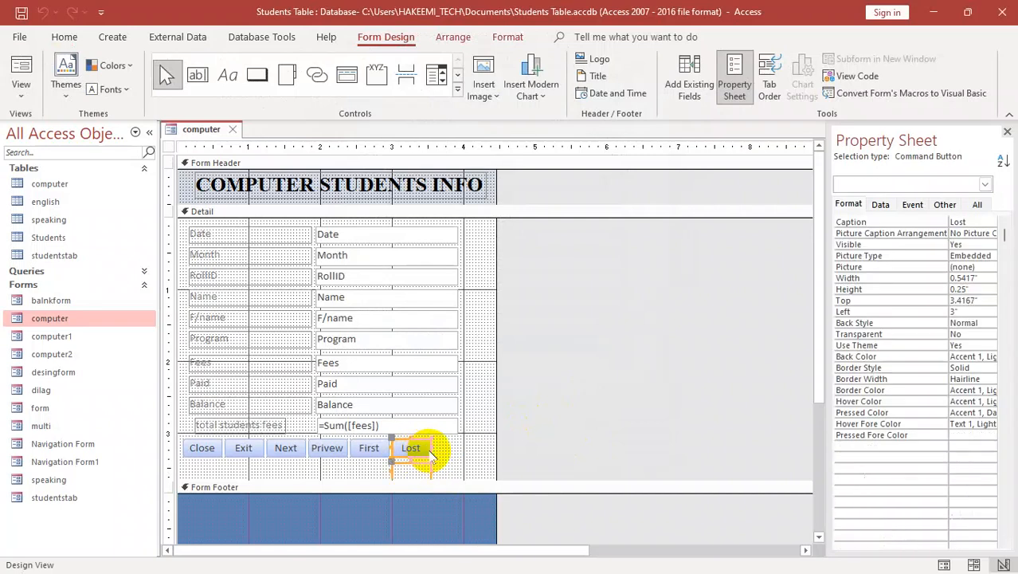
pyautogui.click(414, 466)
pyautogui.moveTo(419, 466); pyautogui.dragTo(461, 443)
# - Caption the duplicated Lost button 3 R and open its click event procedure with the Code Builder
pyautogui.doubleClick(466, 449)
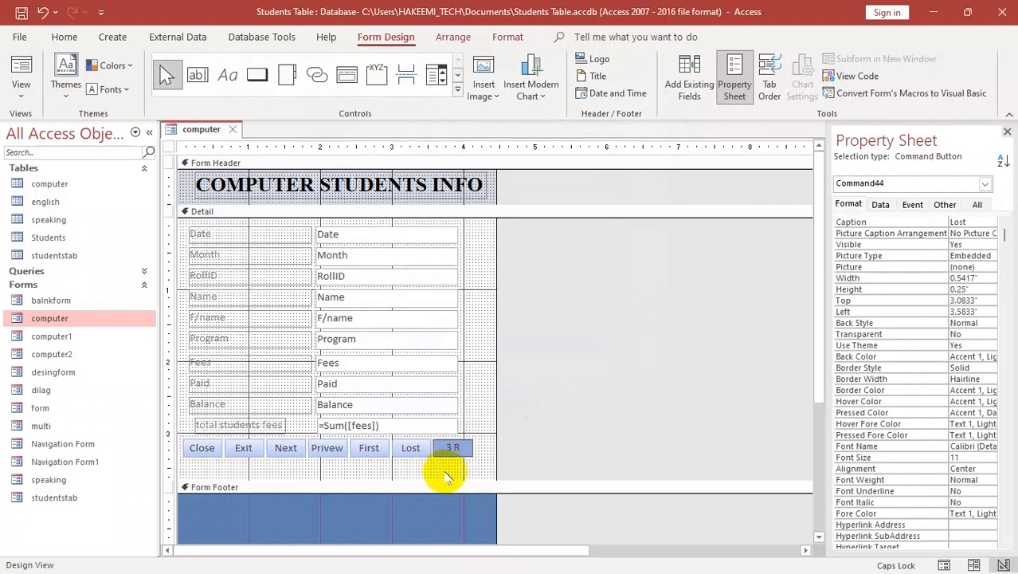
pyautogui.click(445, 473)
pyautogui.rightClick(451, 448)
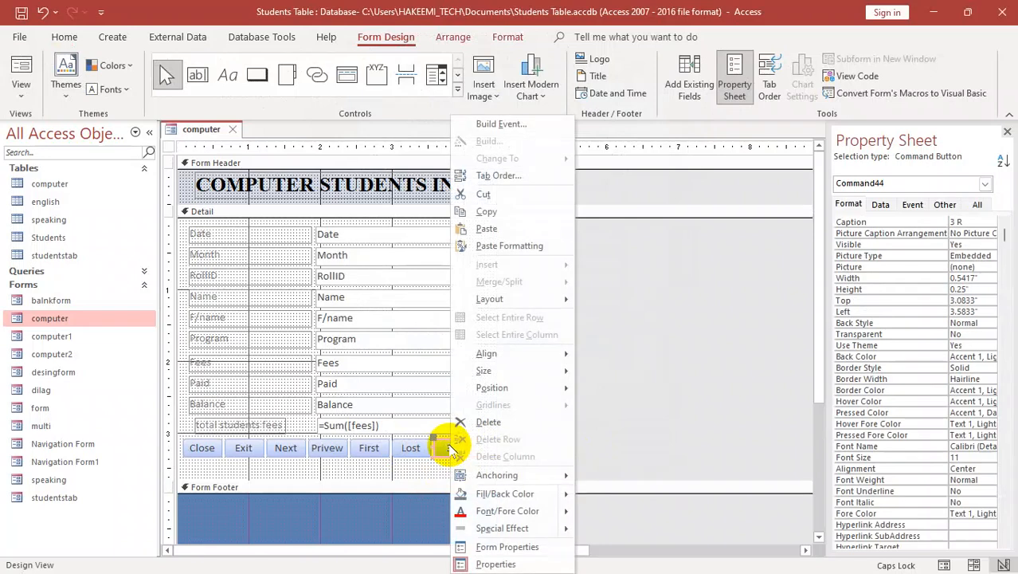
pyautogui.click(478, 126)
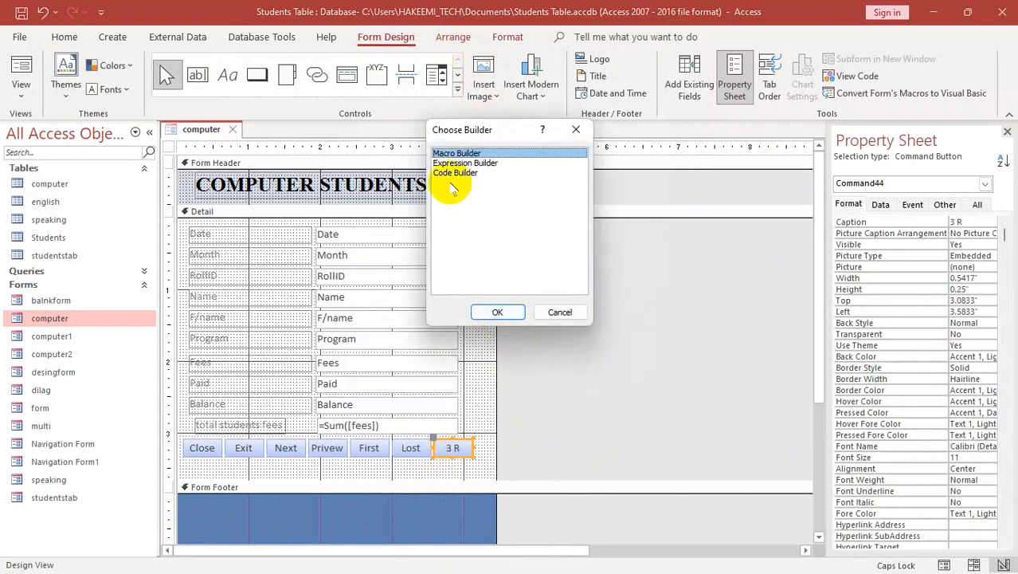
pyautogui.click(456, 172)
pyautogui.click(510, 311)
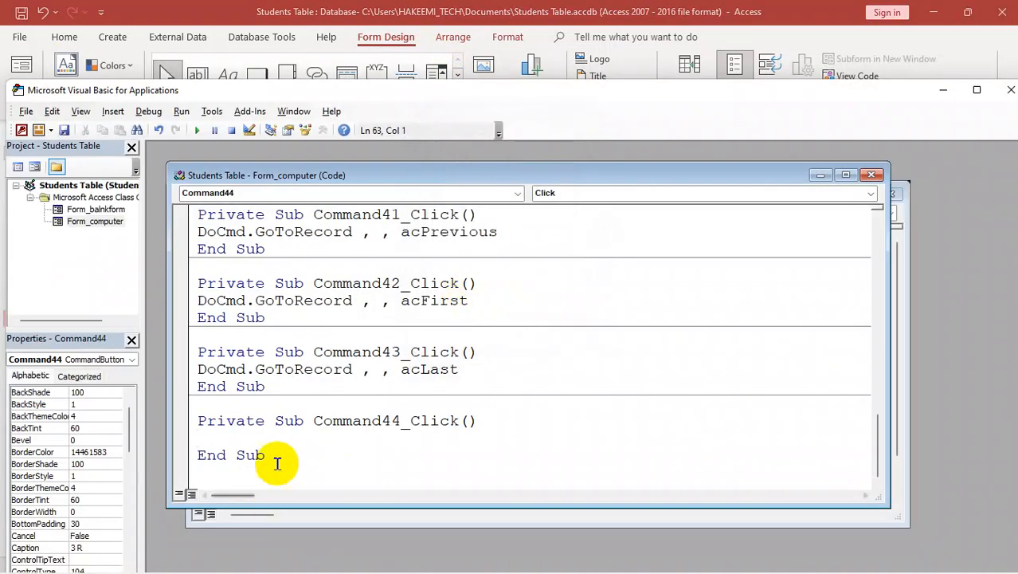
# - Enter docmd.GoToRecord ,,3 in the 3 R button's click procedure and close the code editor
pyautogui.write('DO')
pyautogui.press('BackSpace')
pyautogui.write('CDM')
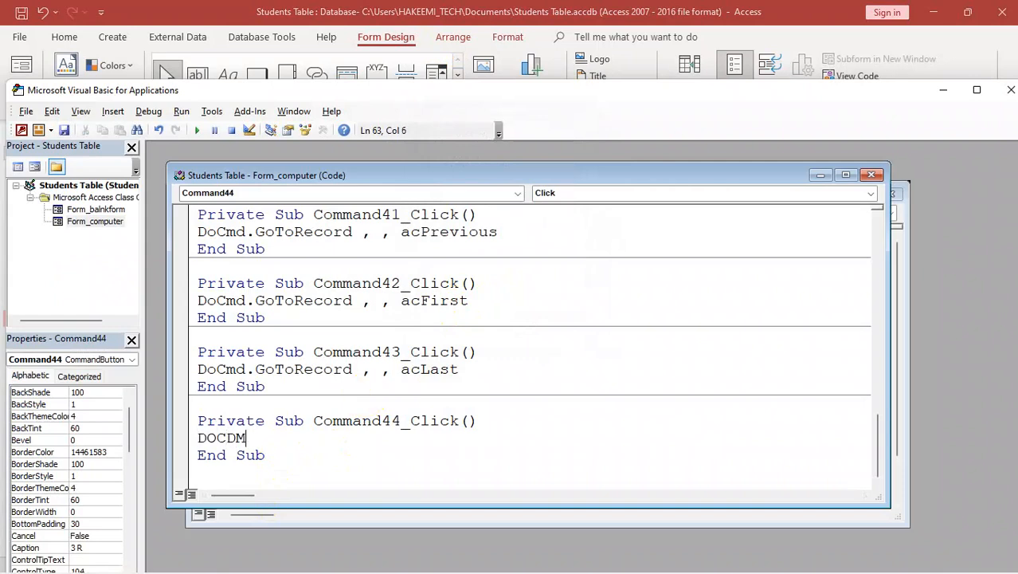
pyautogui.write('.')
pyautogui.press('BackSpace')
pyautogui.write('.')
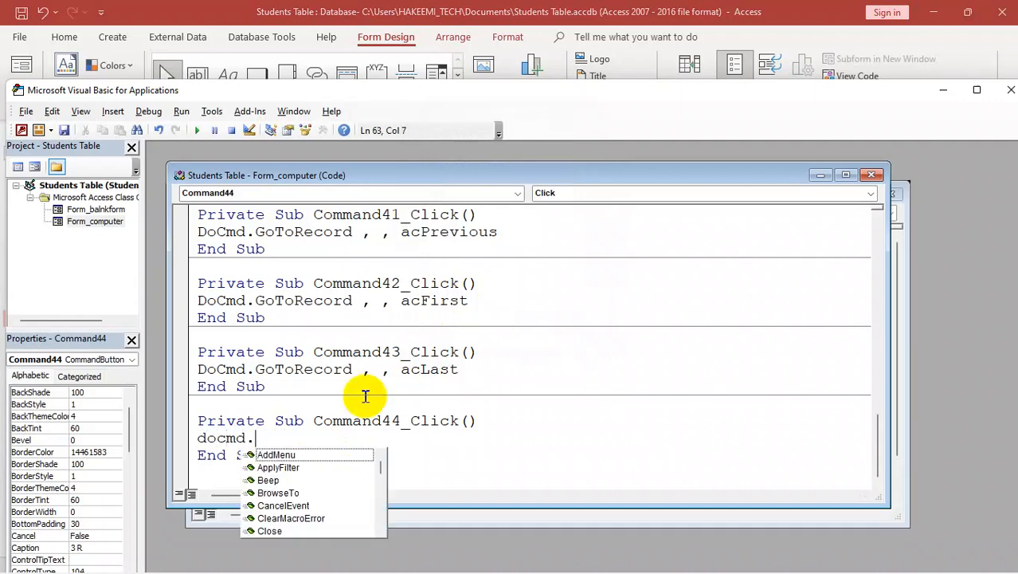
pyautogui.write('gotor')
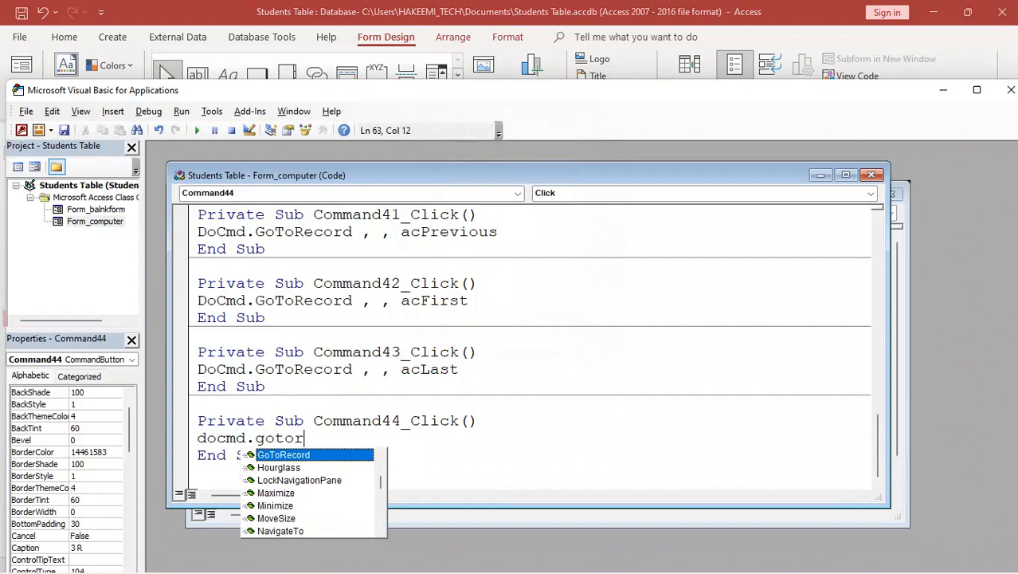
pyautogui.write(' ,,3')
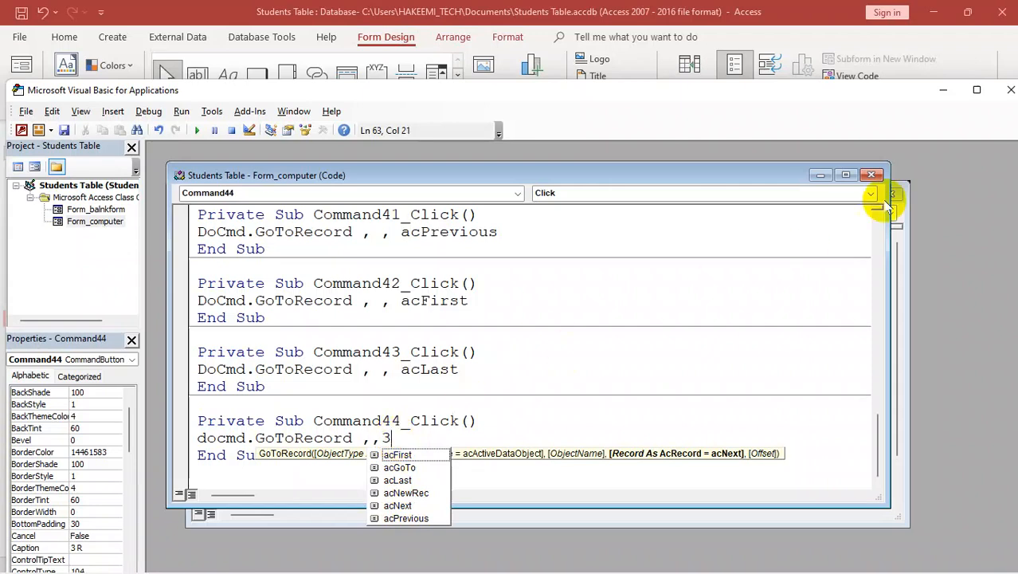
pyautogui.click(1010, 90)
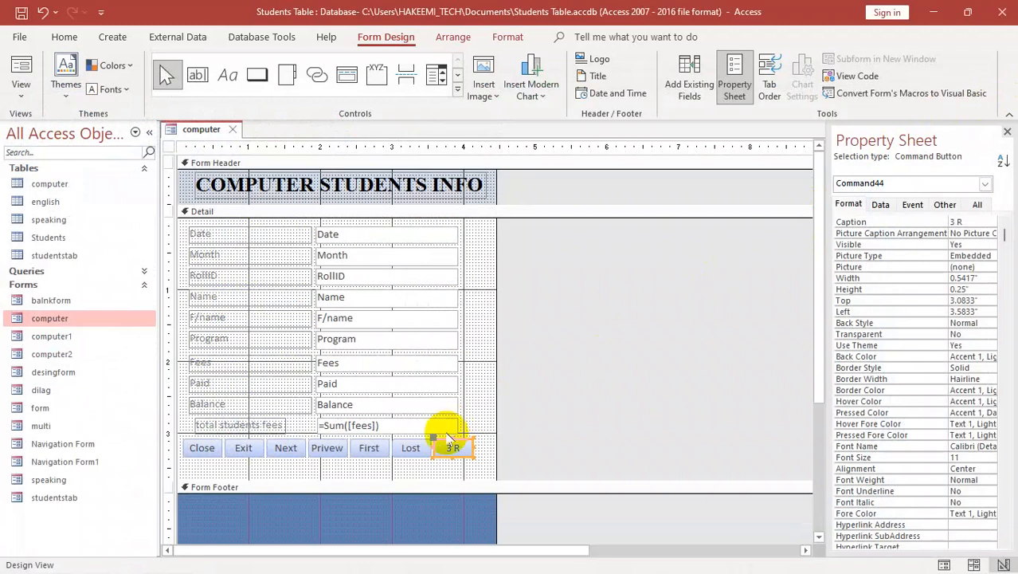
# - Close the form's design, reopen the computer form, test the 3 R, Lost and First buttons, and return to the first record
pyautogui.hotkey('ctrl', 'w')
pyautogui.doubleClick(77, 325)
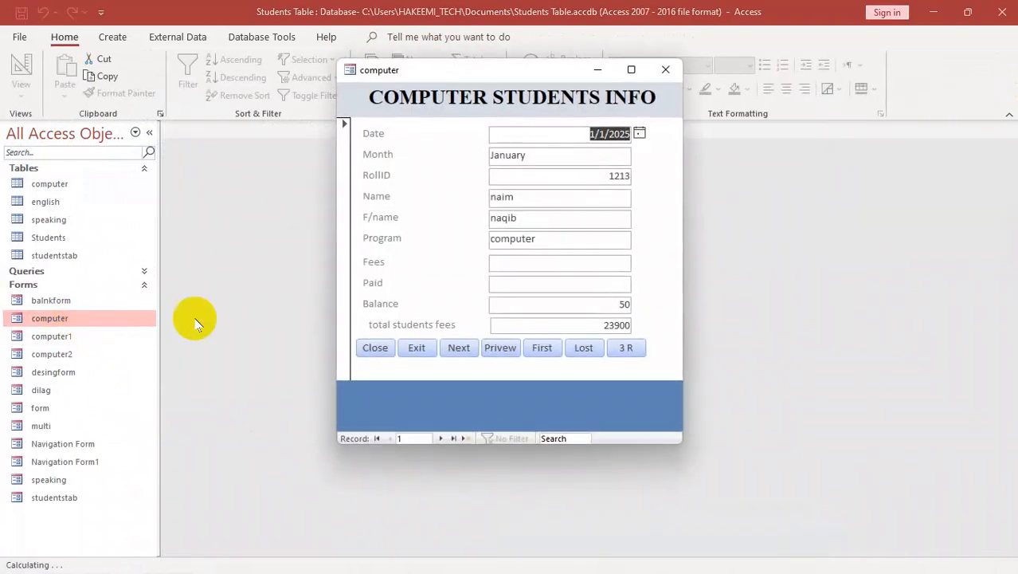
pyautogui.click(628, 348)
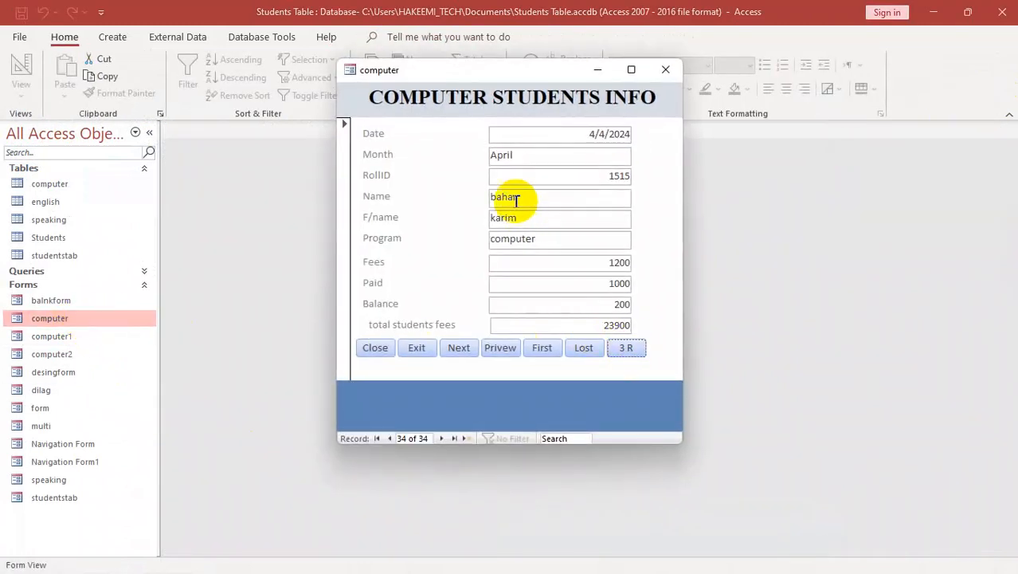
pyautogui.click(581, 349)
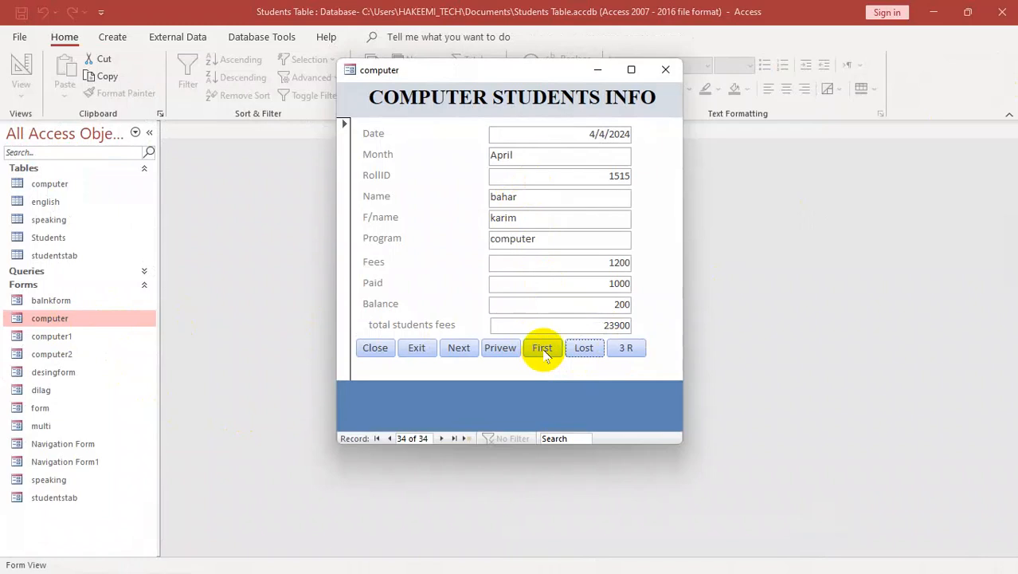
pyautogui.click(543, 351)
pyautogui.click(626, 346)
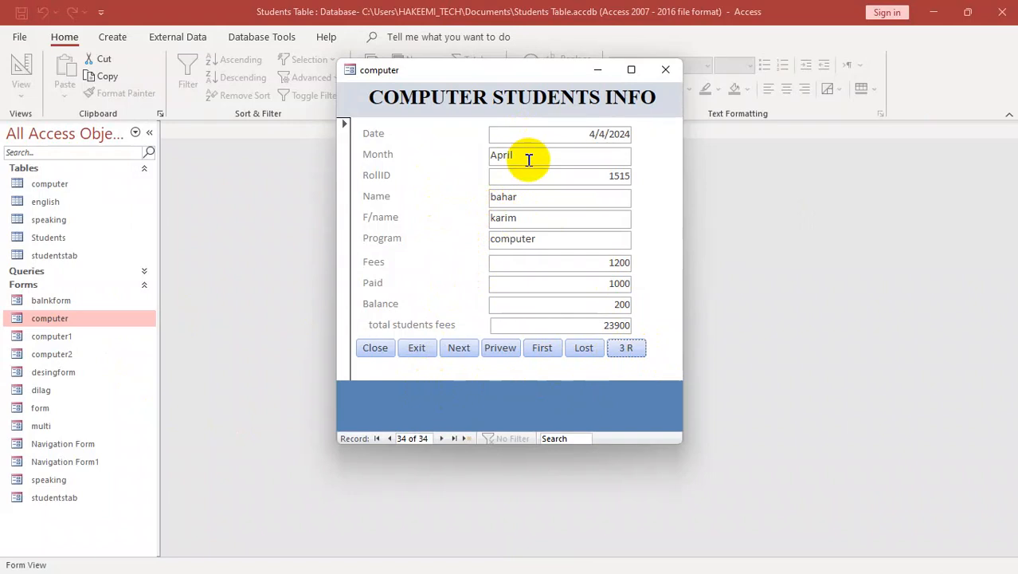
pyautogui.click(586, 322)
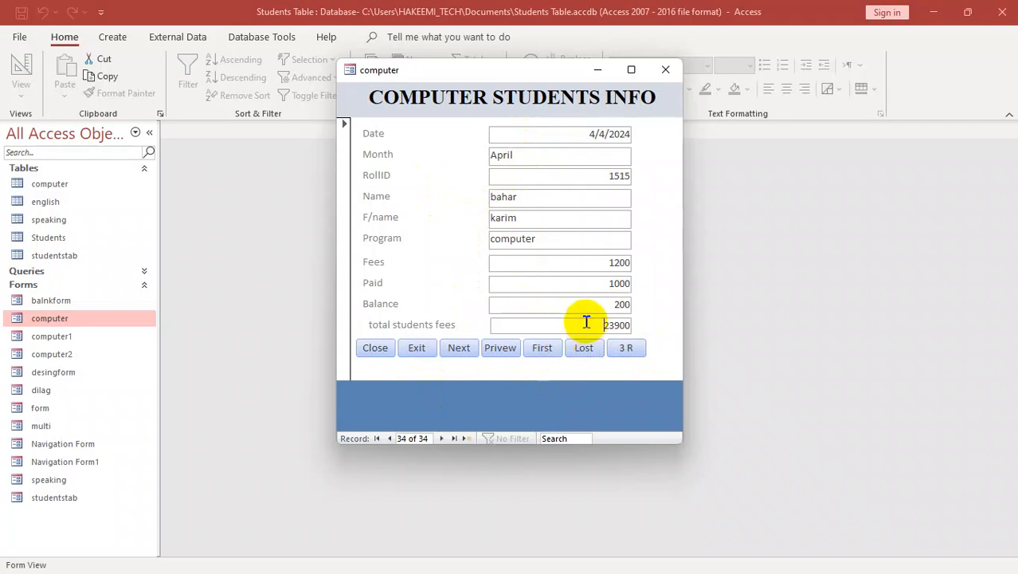
pyautogui.hotkey('ctrl', 'Home')
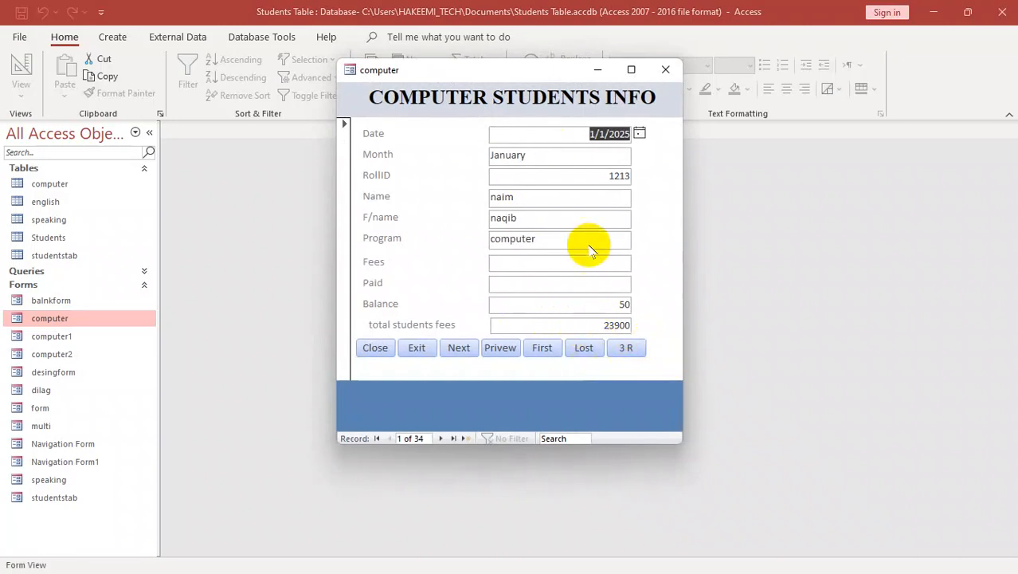
# - Return the computer form to Design View, duplicate the 3 R button and place the copy directly below the Close button
pyautogui.rightClick(437, 306)
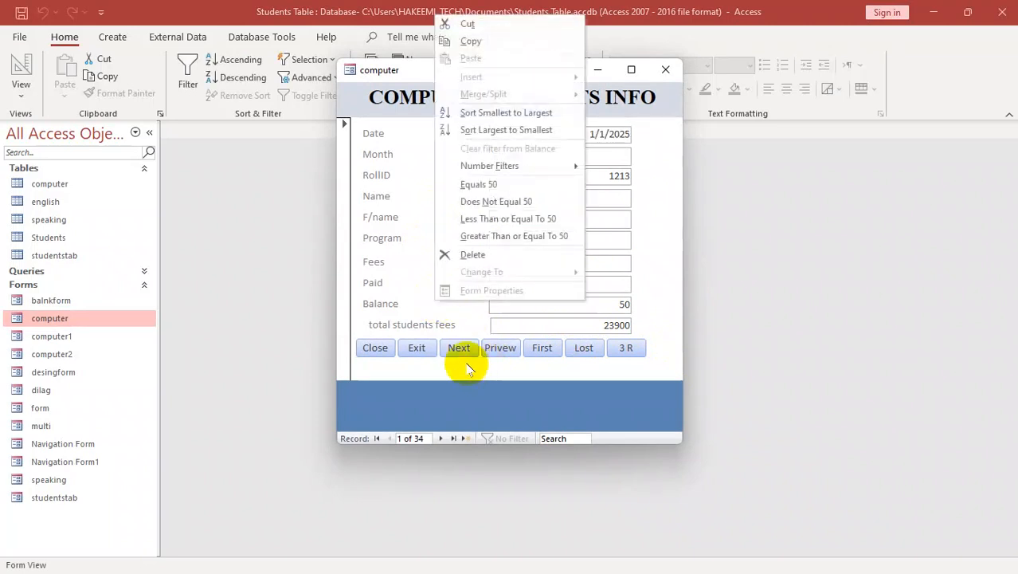
pyautogui.rightClick(447, 392)
pyautogui.click(503, 438)
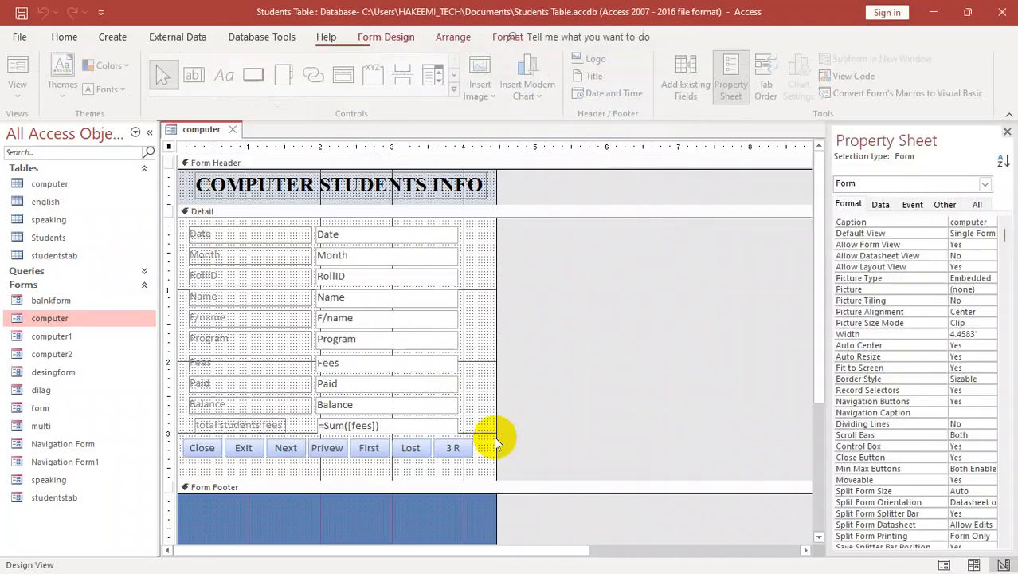
pyautogui.click(454, 450)
pyautogui.hotkey('ctrl', 'c')
pyautogui.hotkey('ctrl', 'v')
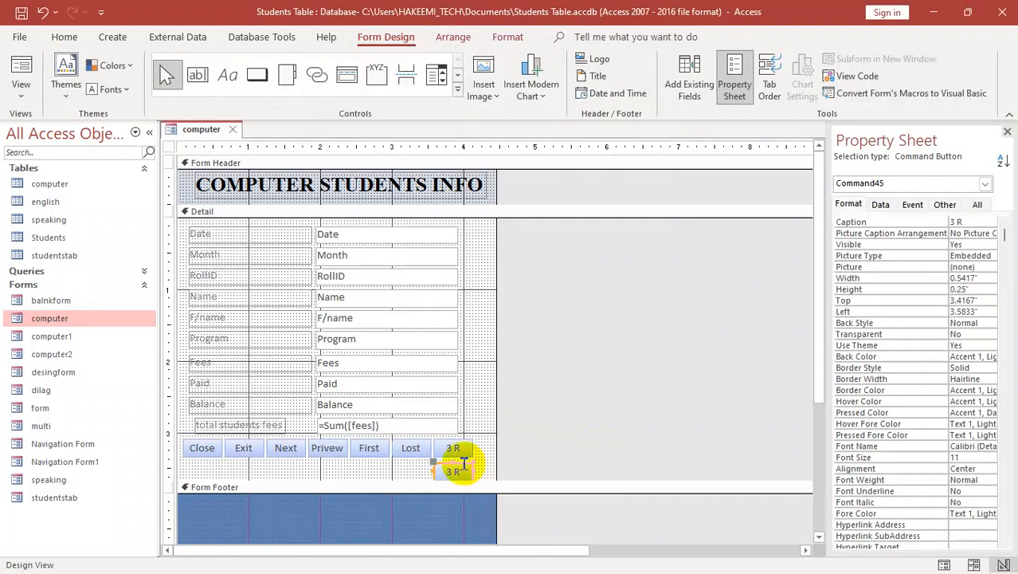
pyautogui.moveTo(462, 463); pyautogui.dragTo(209, 462)
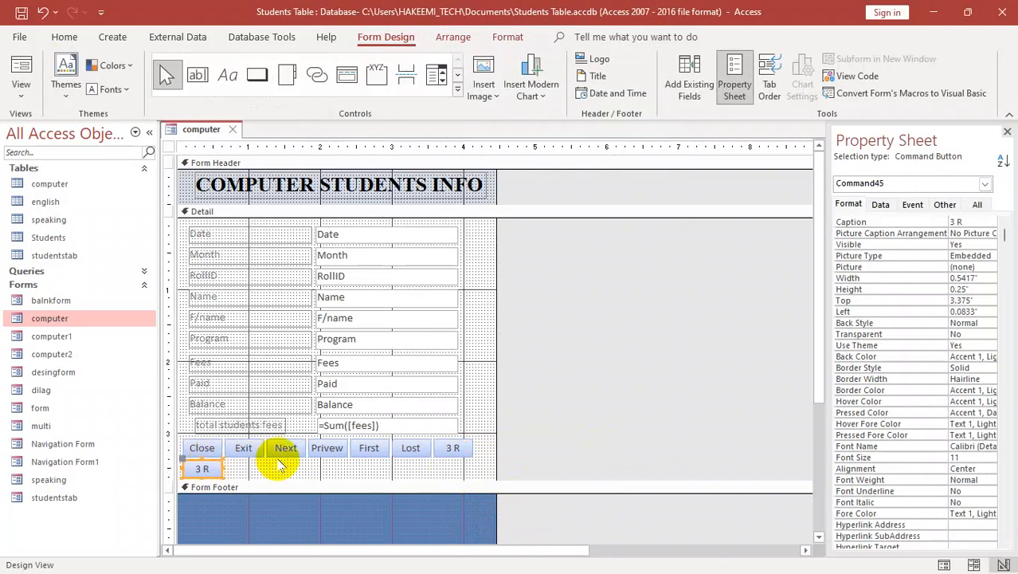
# - Caption the duplicated 3 R button New and open its click event procedure with the Code Builder
pyautogui.press('F2')
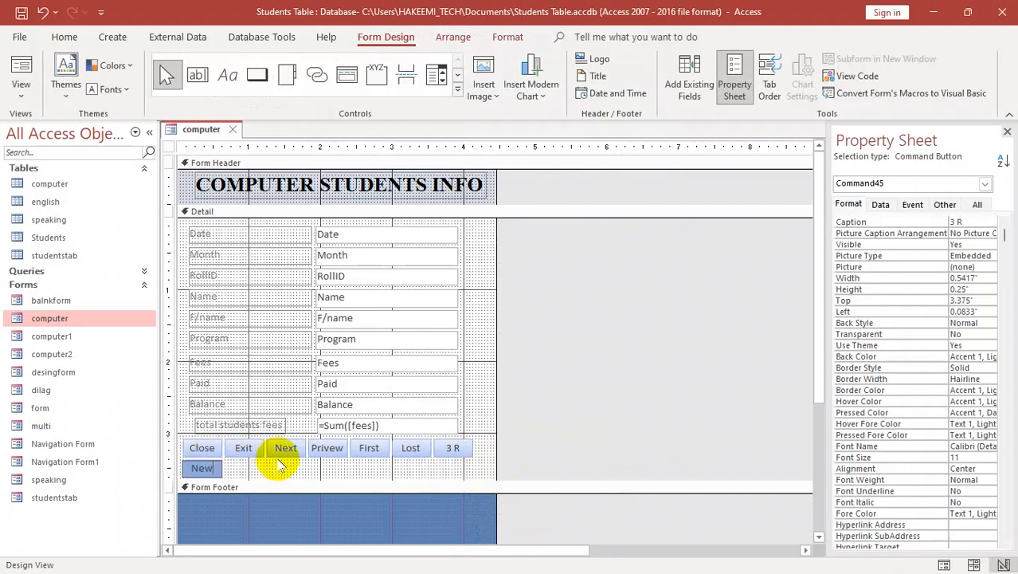
pyautogui.press('Return')
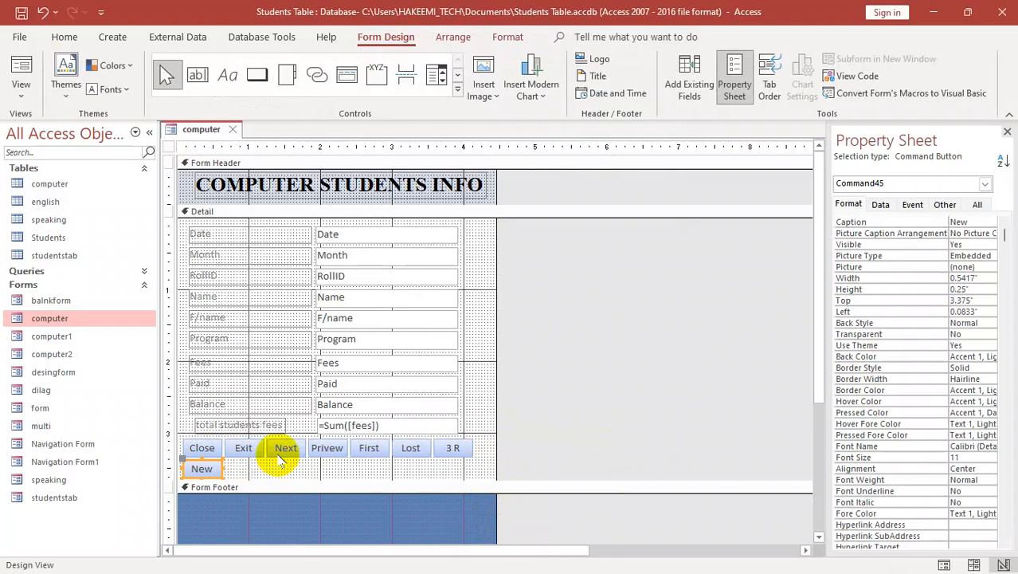
pyautogui.rightClick(204, 466)
pyautogui.click(267, 16)
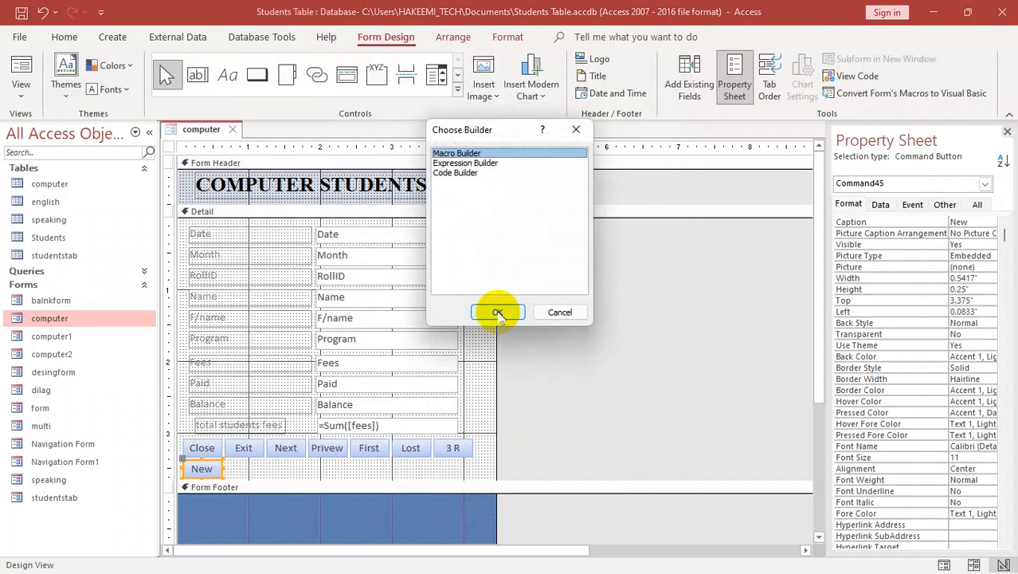
pyautogui.click(460, 174)
pyautogui.click(496, 311)
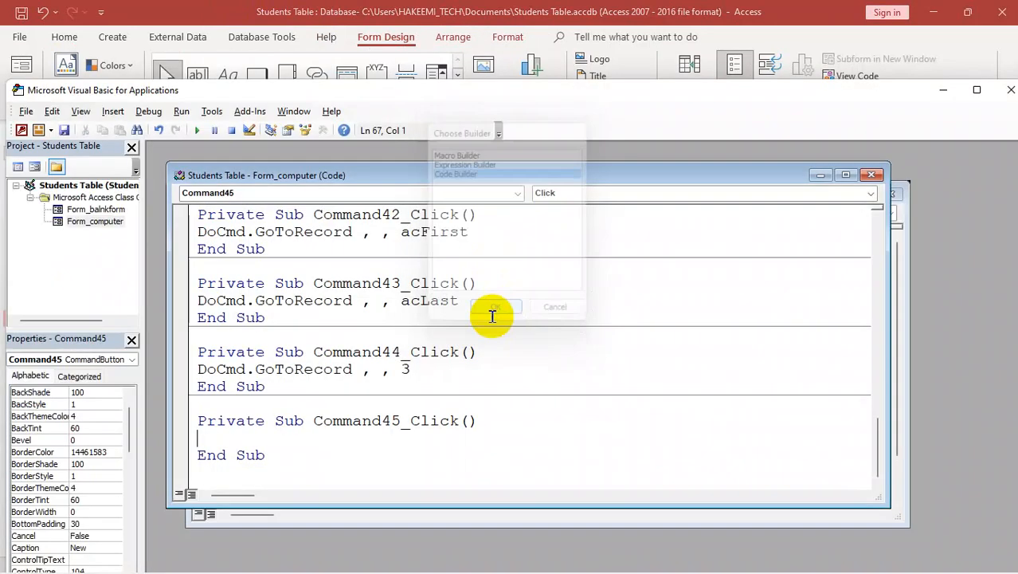
# - Enter docmd.GoToRecord ,,acNewRec in the New button's click procedure and close the code editor
pyautogui.write('docmd')
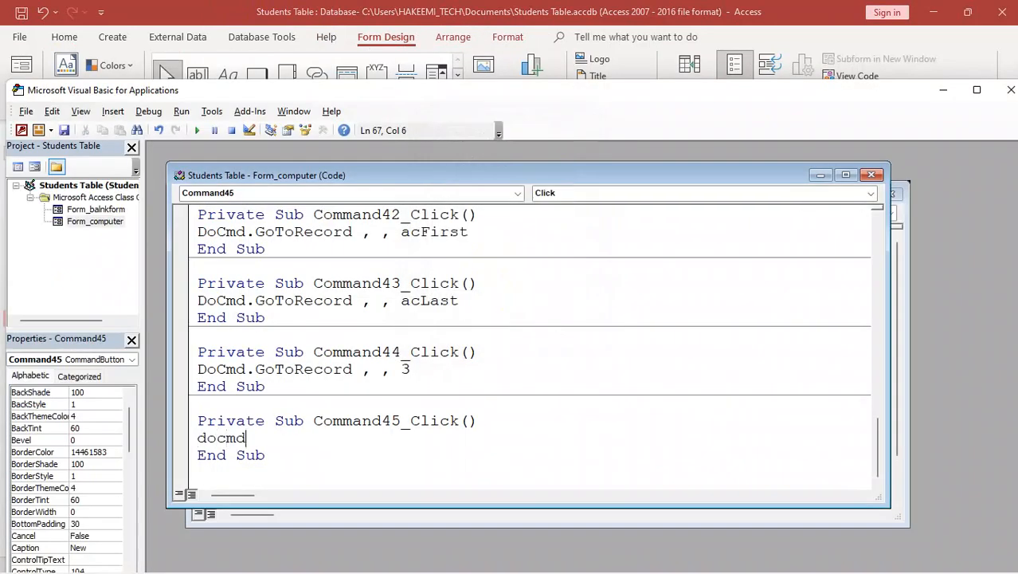
pyautogui.write('.goto')
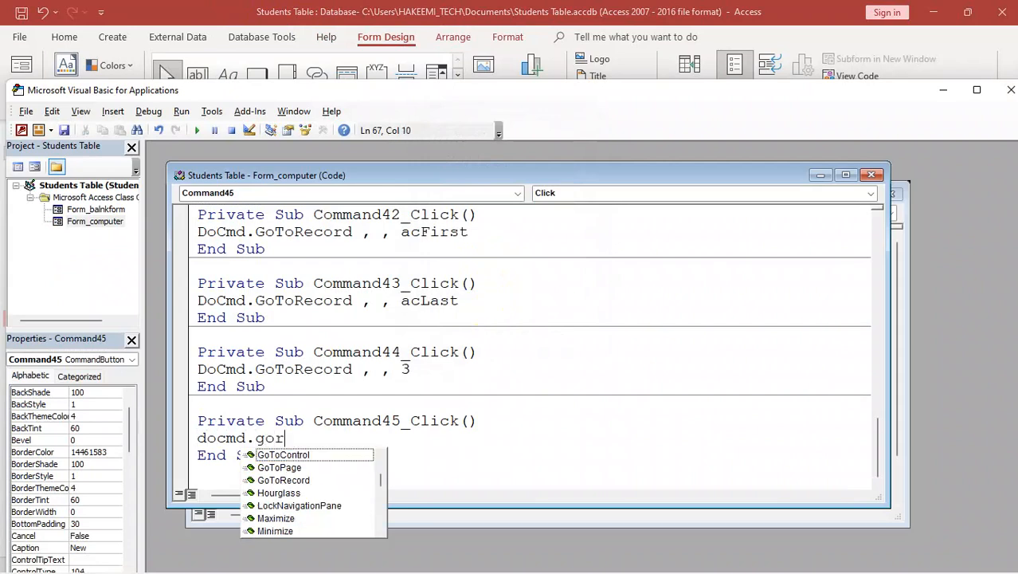
pyautogui.write('Record ')
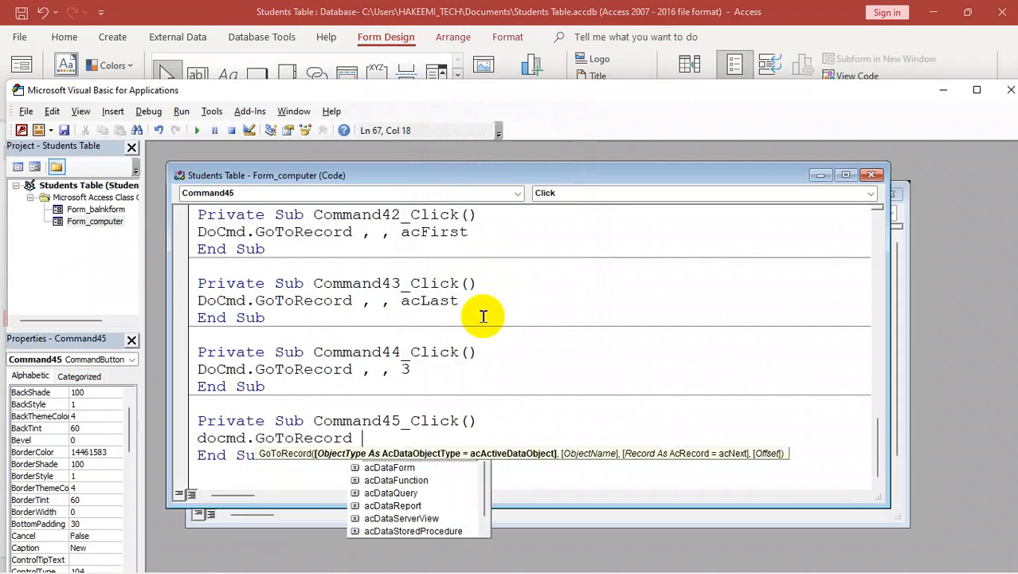
pyautogui.write(',,')
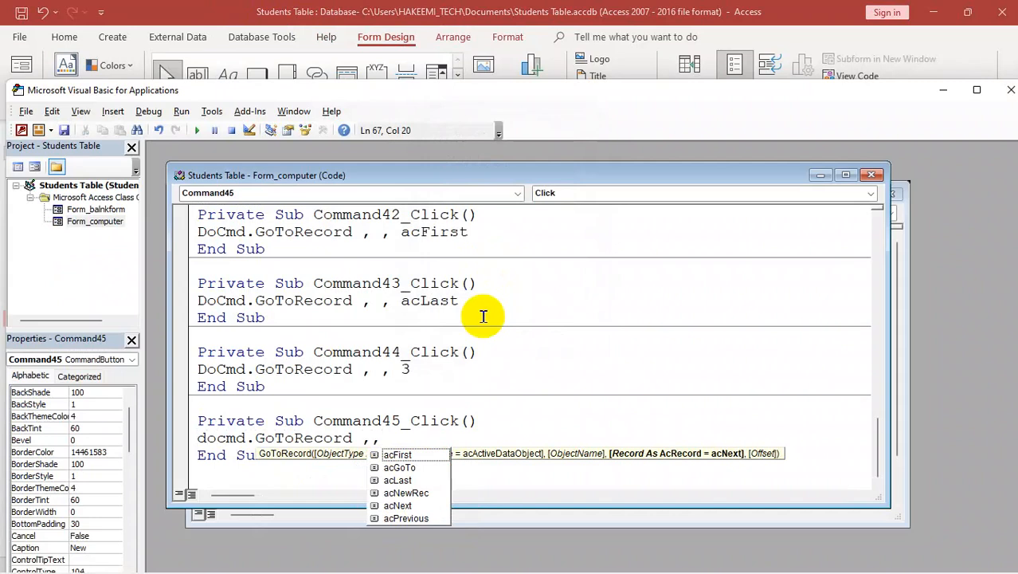
pyautogui.write('acNewRec')
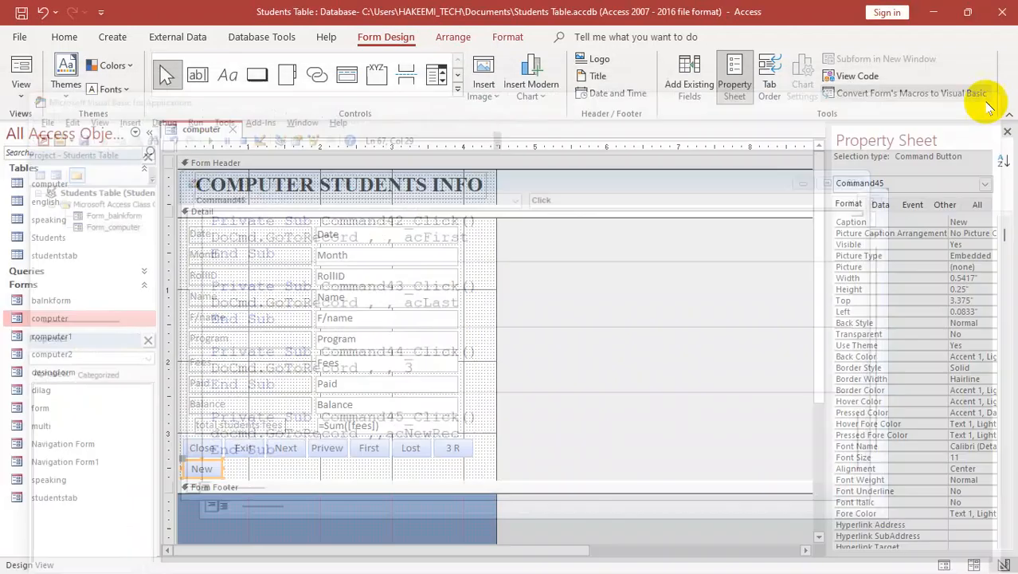
pyautogui.click(1008, 90)
# - Close the form's design, reopen the computer form, and test the New and 3 R buttons
pyautogui.hotkey('ctrl', 'w')
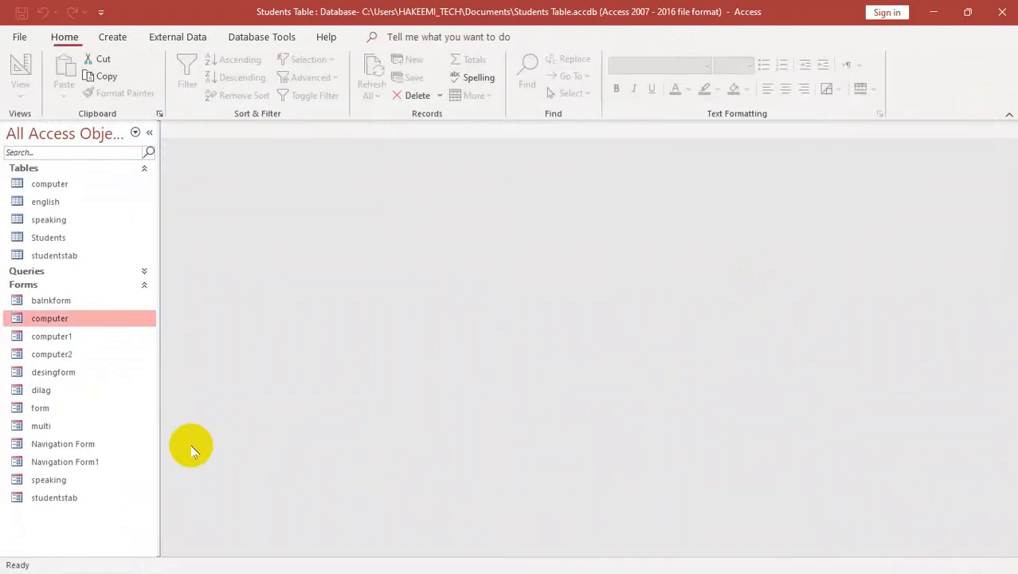
pyautogui.doubleClick(55, 318)
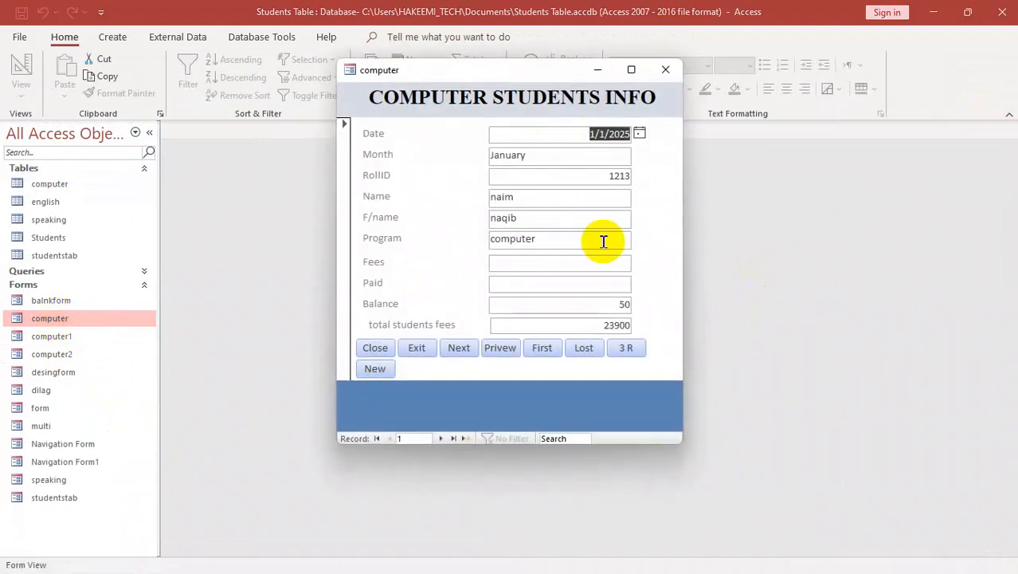
pyautogui.click(375, 367)
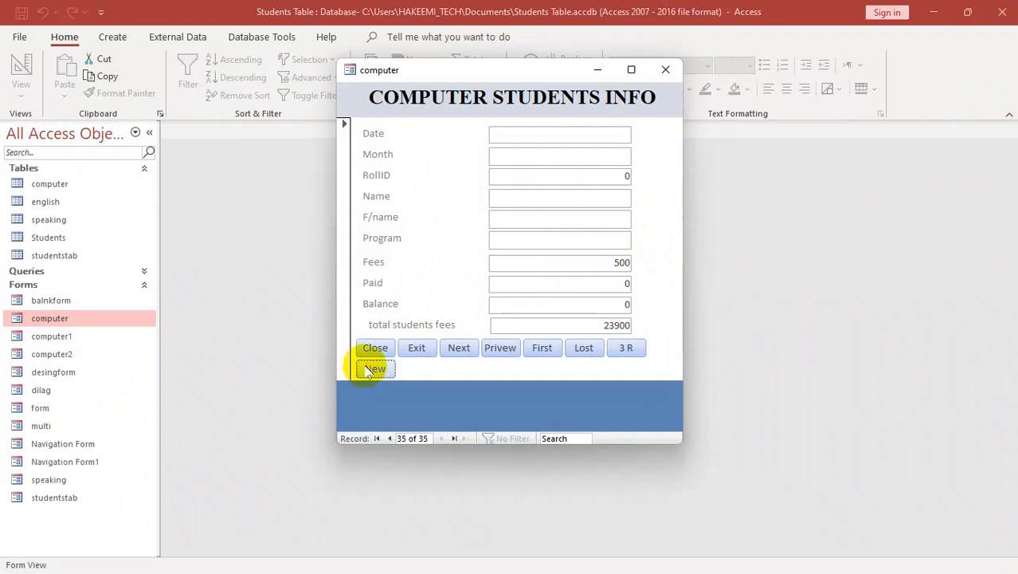
pyautogui.rightClick(435, 144)
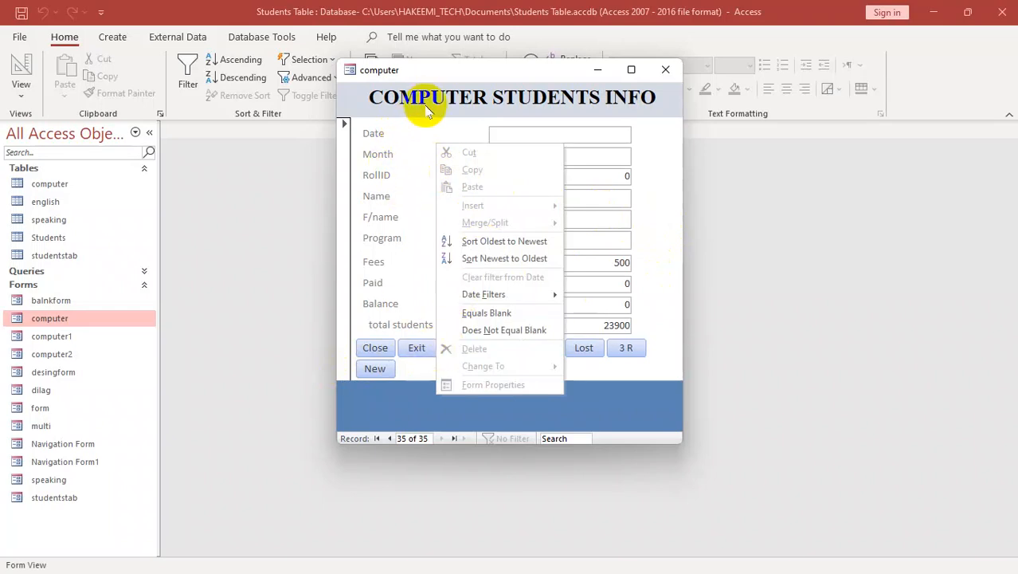
pyautogui.rightClick(428, 114)
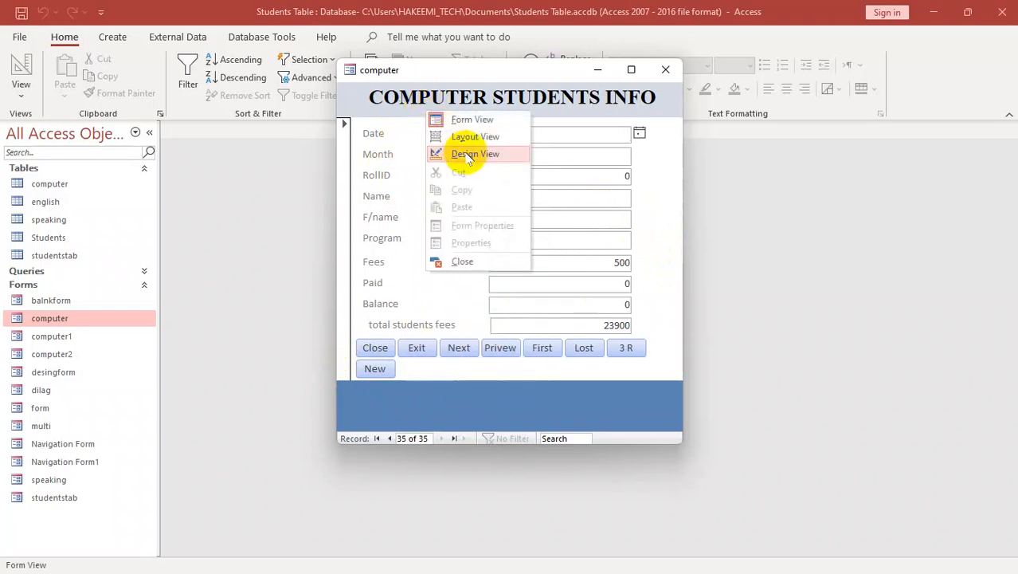
pyautogui.click(568, 391)
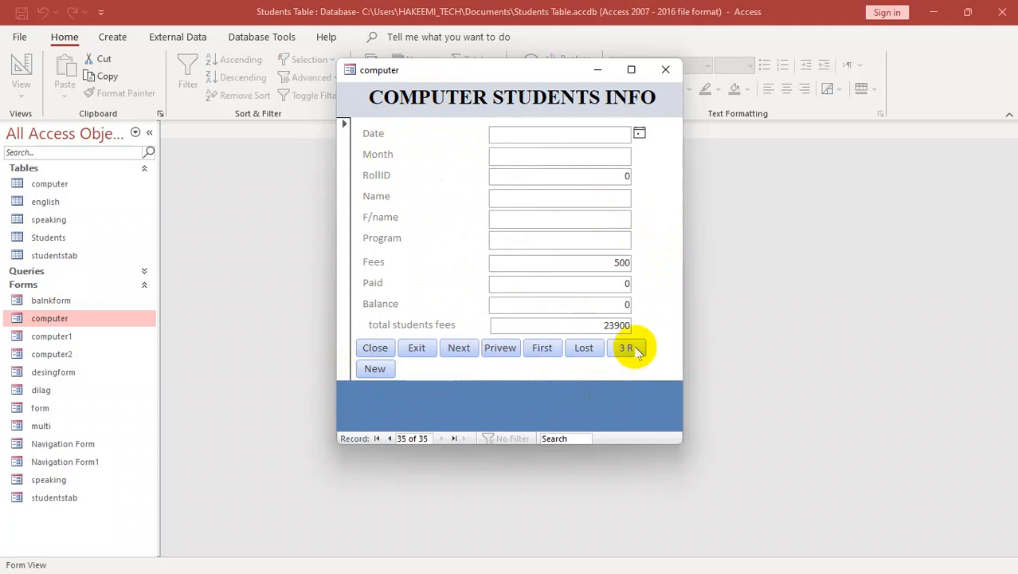
pyautogui.click(629, 348)
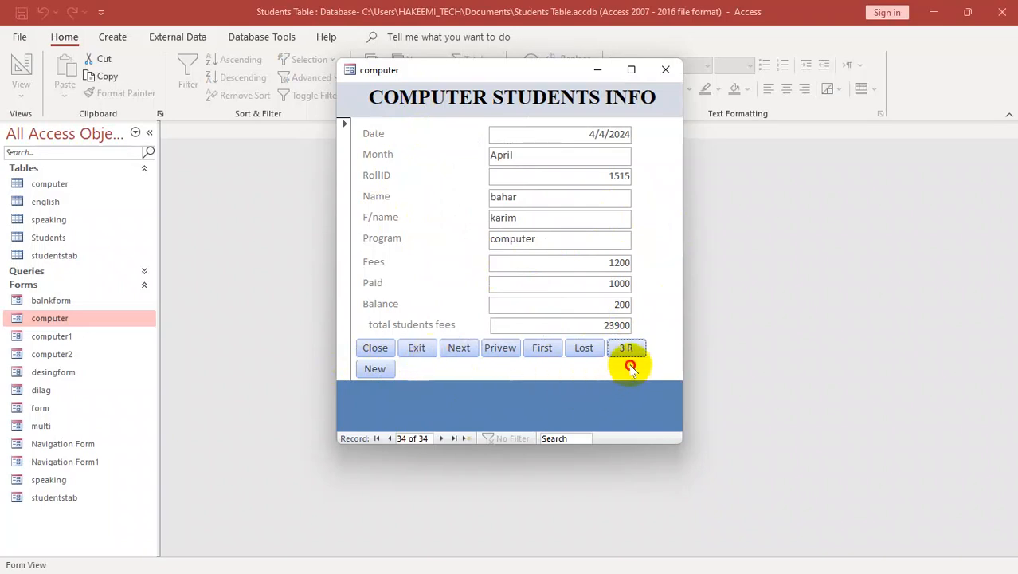
# - Return the computer form to Design View, duplicate the New button directly beside it at 1.125" wide, and caption the copy search
pyautogui.rightClick(438, 375)
pyautogui.click(488, 411)
pyautogui.click(202, 468)
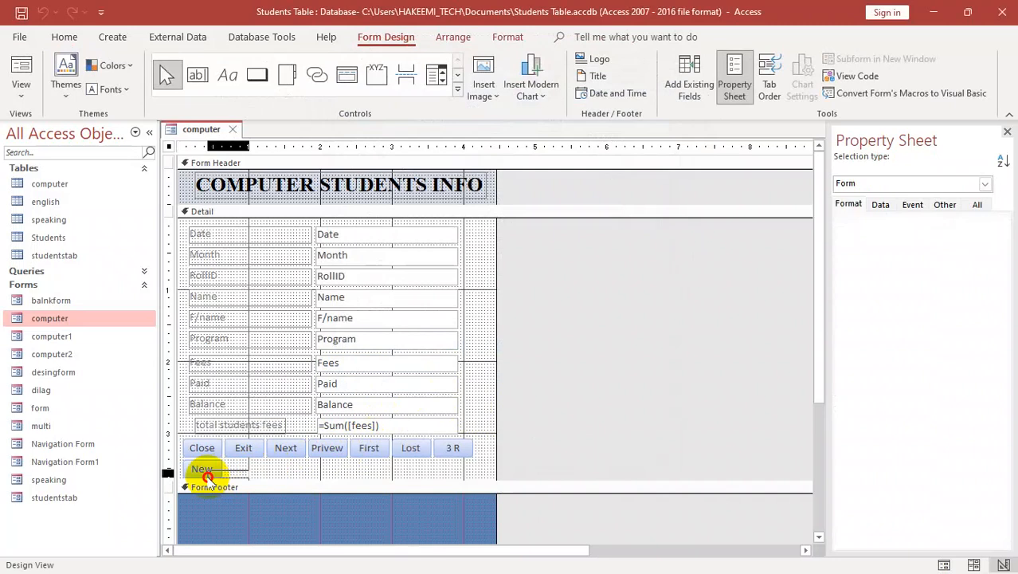
pyautogui.moveTo(300, 481); pyautogui.dragTo(311, 492)
pyautogui.hotkey('ctrl', 'c')
pyautogui.hotkey('ctrl', 'v')
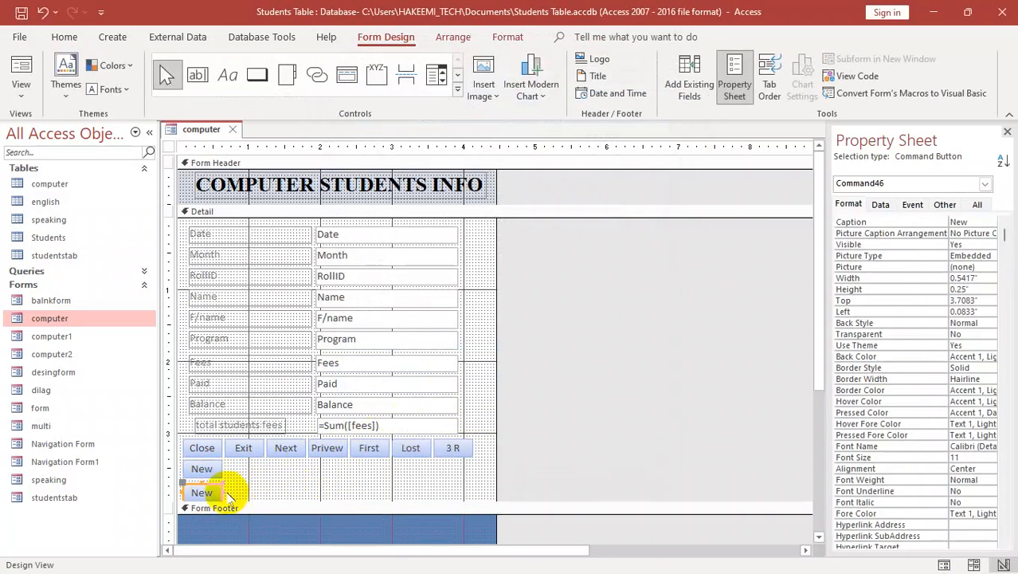
pyautogui.moveTo(212, 488); pyautogui.dragTo(225, 468)
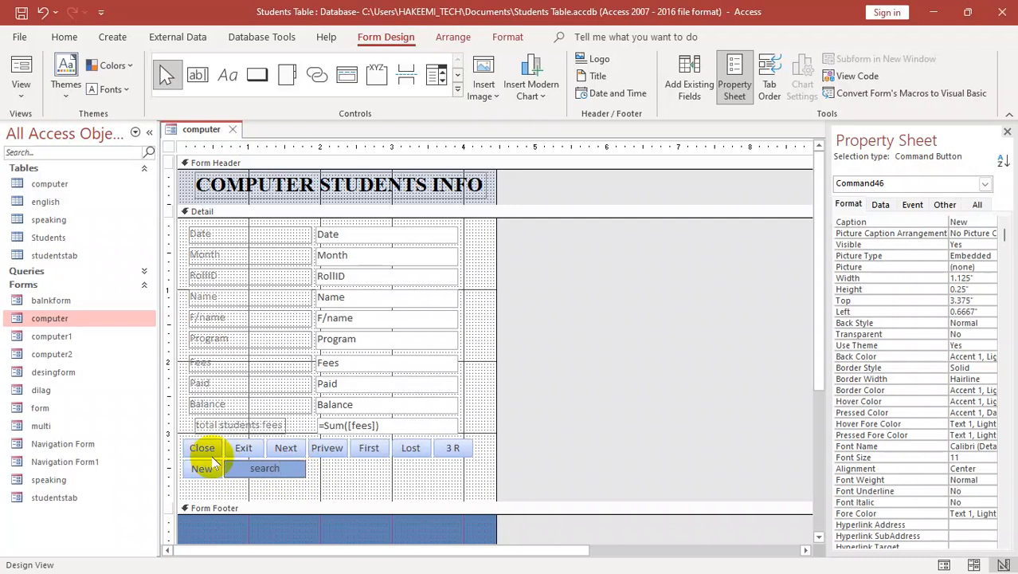
pyautogui.click(328, 479)
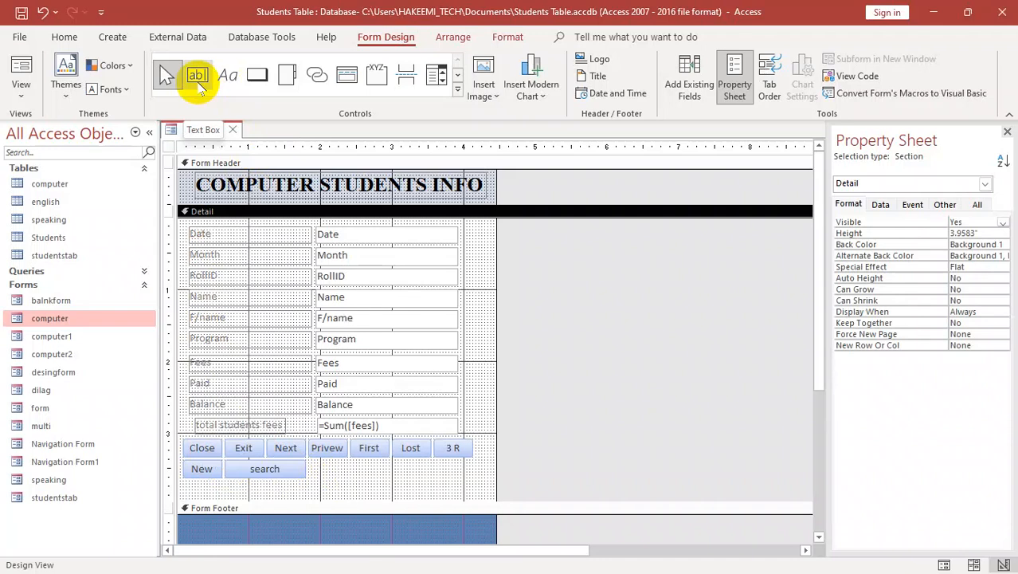
# - Draw an unbound text box about 2.29" wide and 0.22" high beside the search button and delete its attached label
pyautogui.click(197, 80)
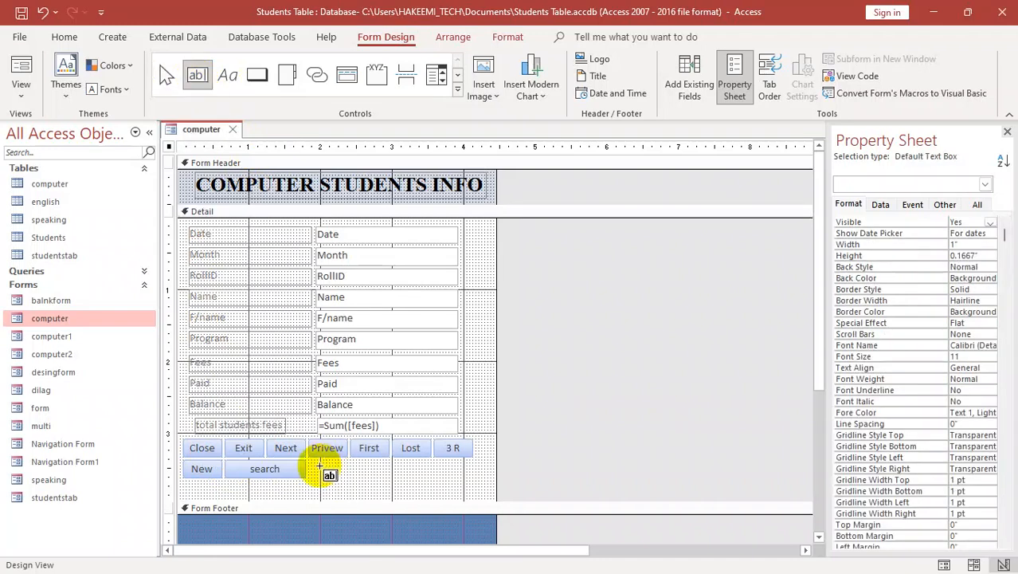
pyautogui.moveTo(309, 462); pyautogui.dragTo(472, 479)
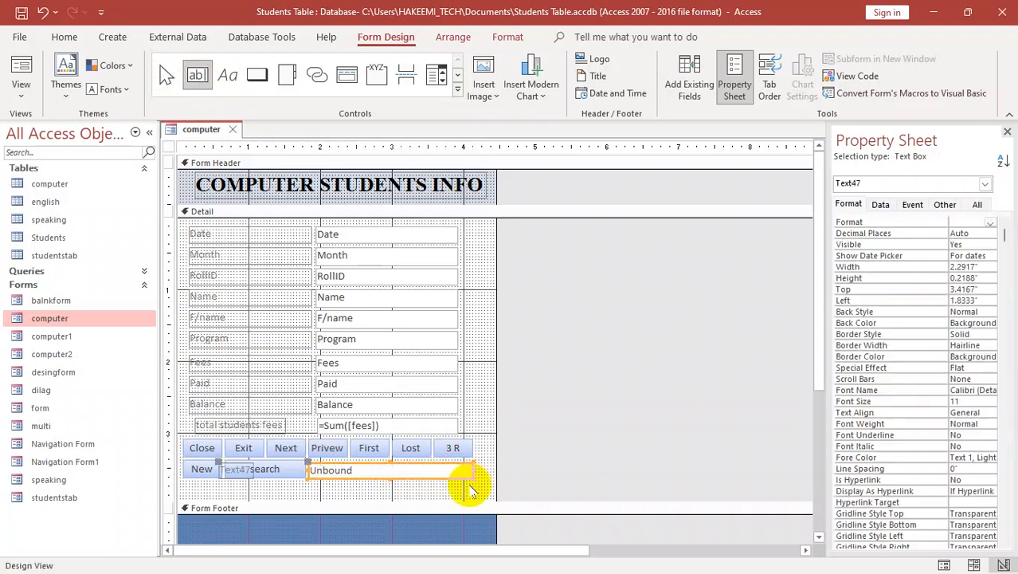
pyautogui.click(225, 470)
pyautogui.press('Delete')
# - Align the unbound text box's upper edge with the search button at 3.375" and reduce its height to about 0.21"
pyautogui.click(330, 471)
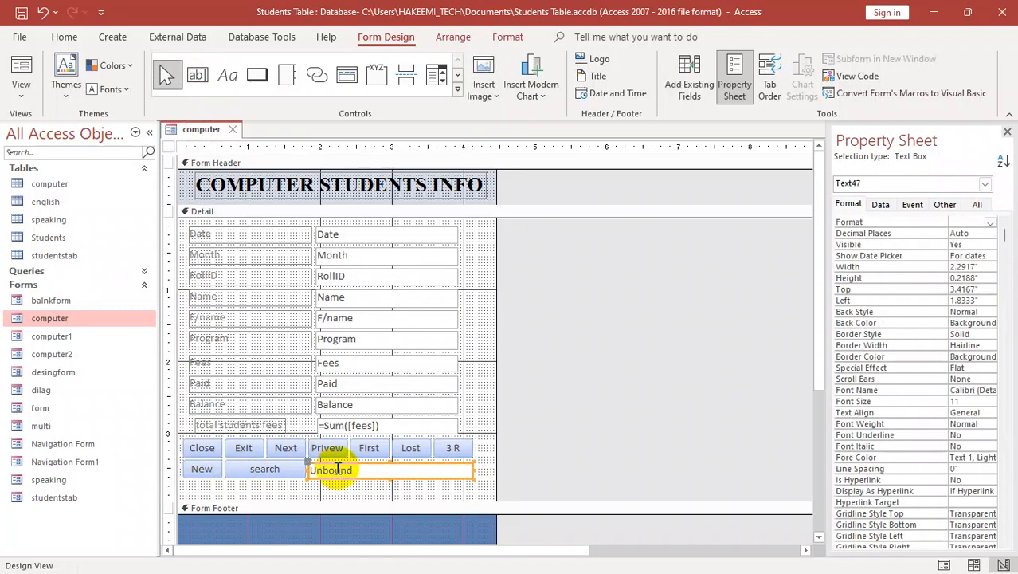
pyautogui.moveTo(414, 567)
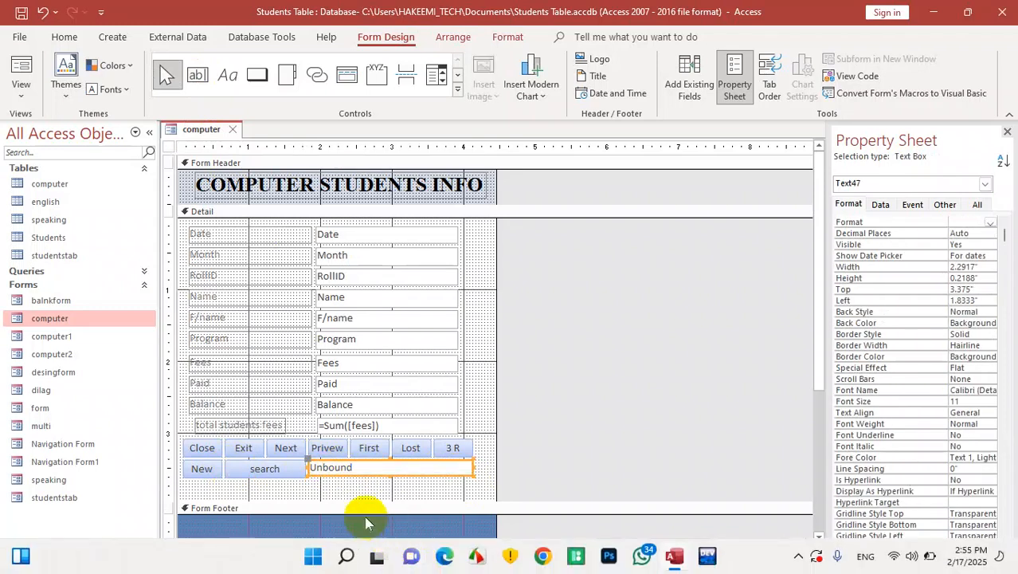
pyautogui.click(336, 493)
pyautogui.click(336, 488)
pyautogui.click(375, 471)
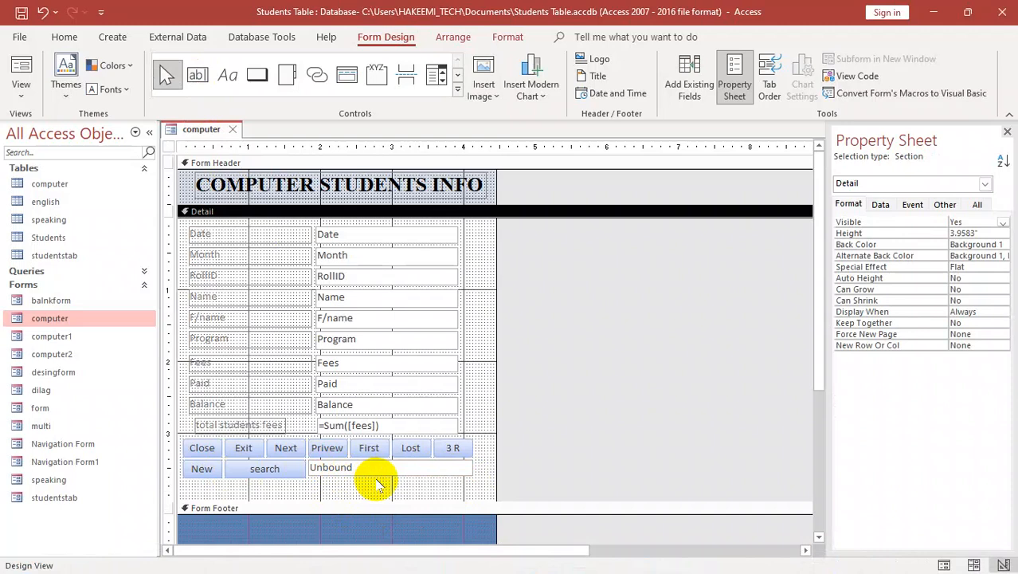
pyautogui.click(379, 475)
pyautogui.click(379, 473)
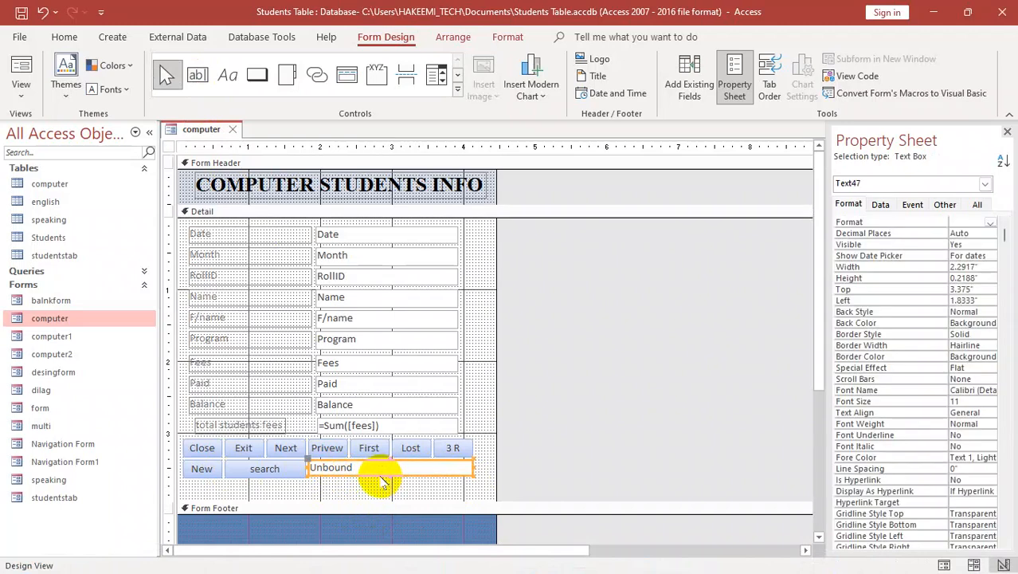
pyautogui.click(391, 475)
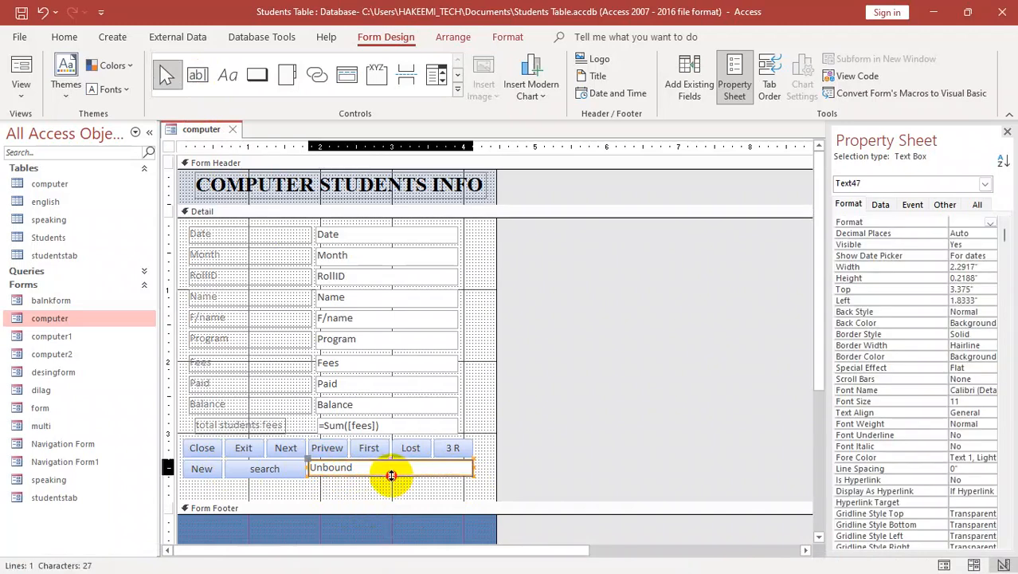
pyautogui.click(392, 477)
pyautogui.click(391, 482)
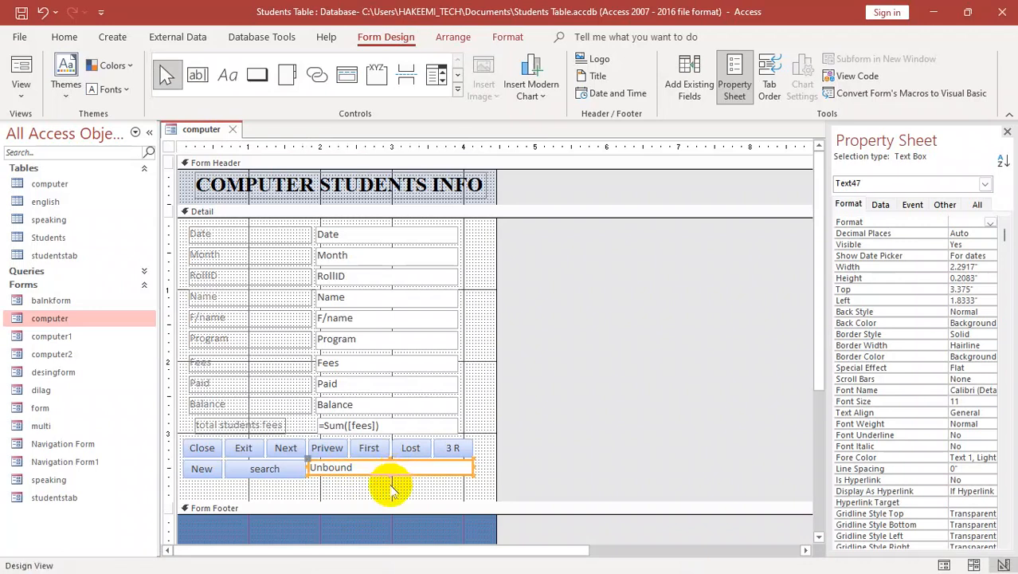
pyautogui.click(353, 470)
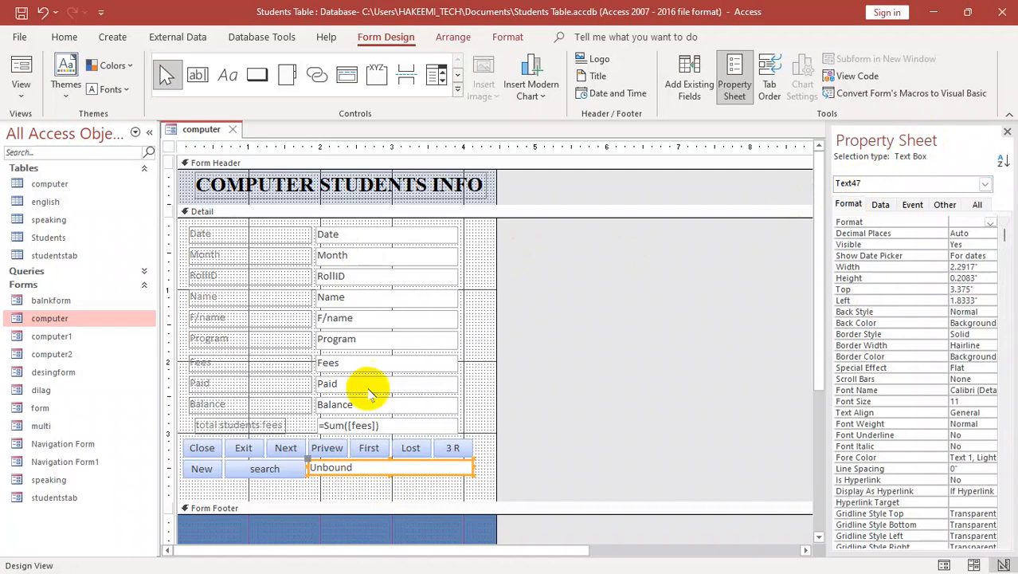
# - Open the search button's click event procedure with the Code Builder
pyautogui.rightClick(261, 470)
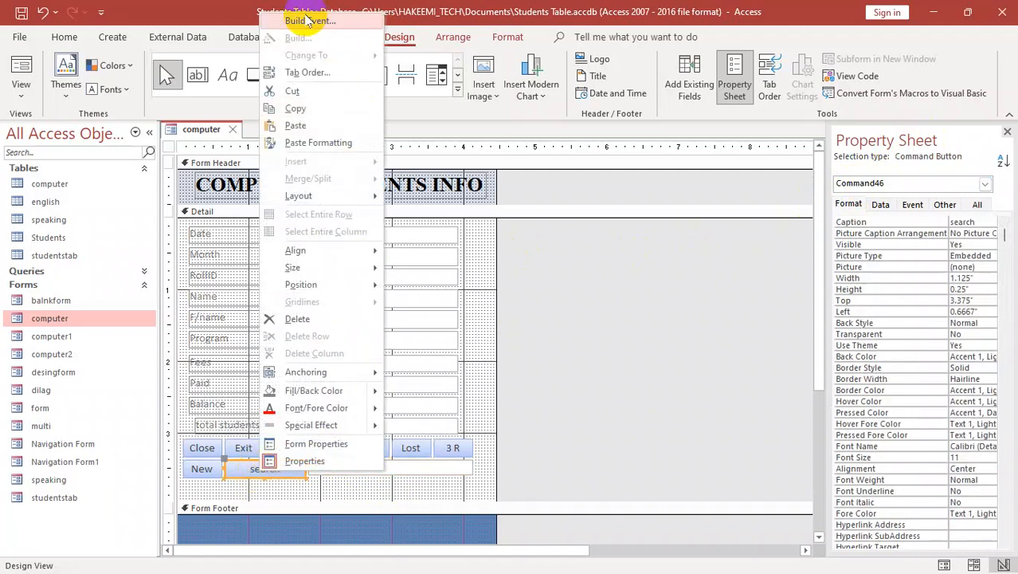
pyautogui.click(308, 22)
pyautogui.click(451, 173)
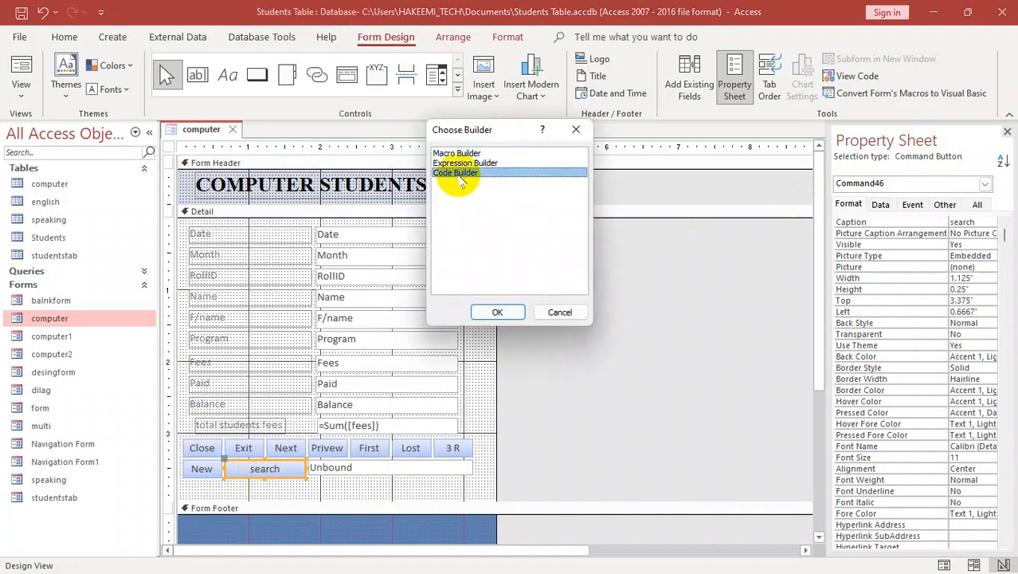
pyautogui.click(494, 312)
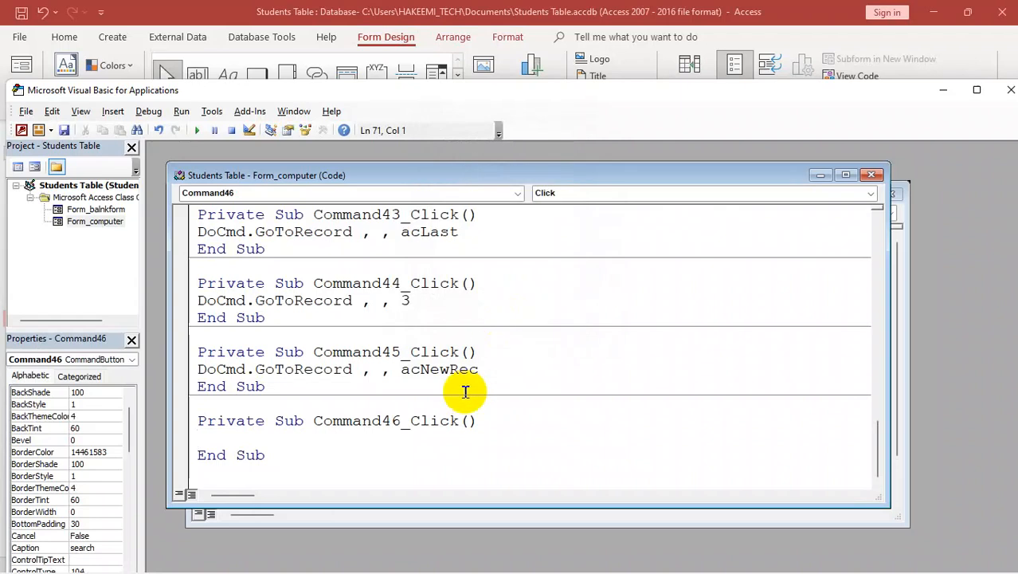
# - Enter docmd.GoToRecord ,,acGoTo,text47 in the search button's click procedure
pyautogui.write('od')
pyautogui.write('cmd.gor')
pyautogui.press('BackSpace')
pyautogui.write('tor')
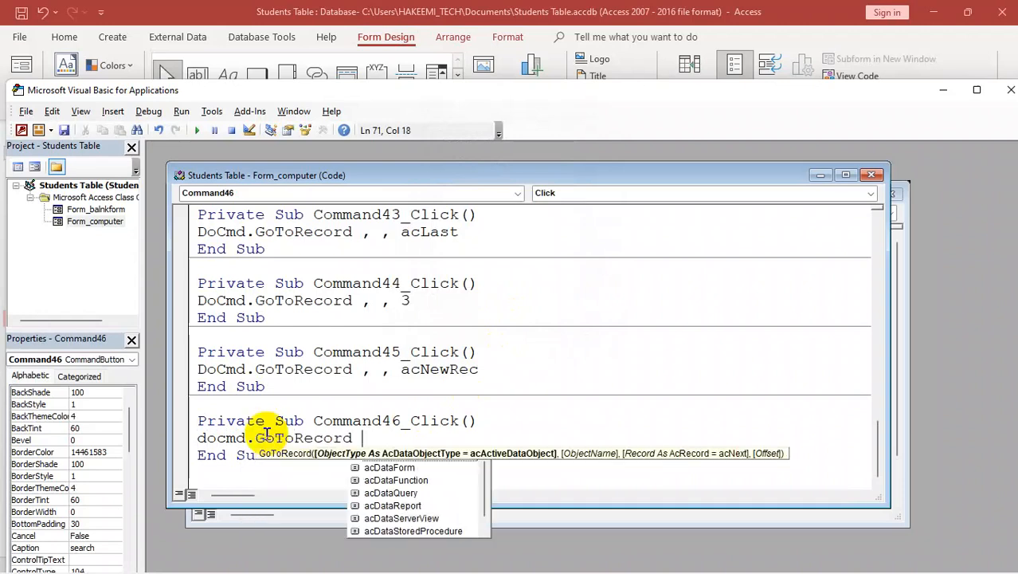
pyautogui.write(' ,,')
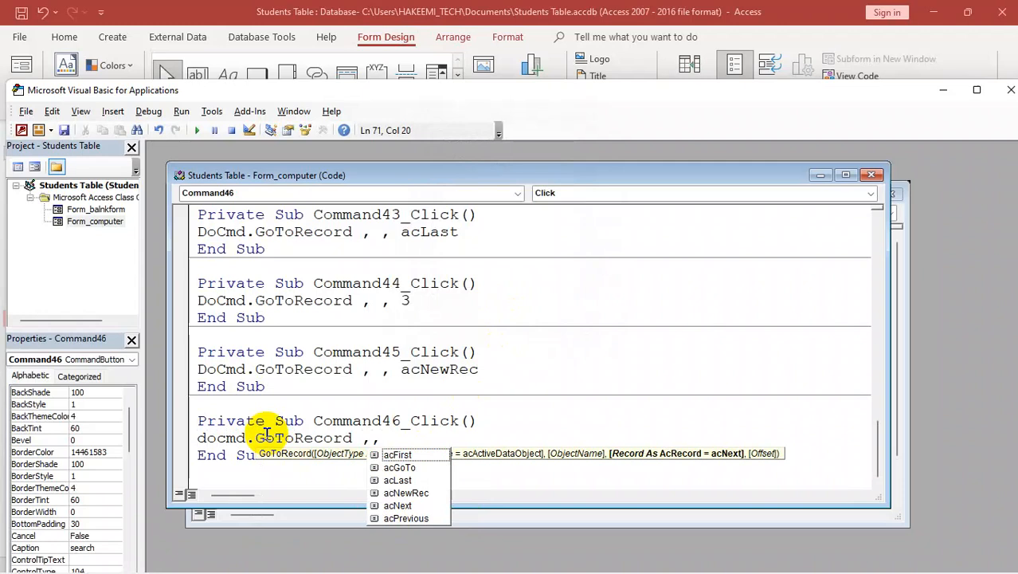
pyautogui.write('acg')
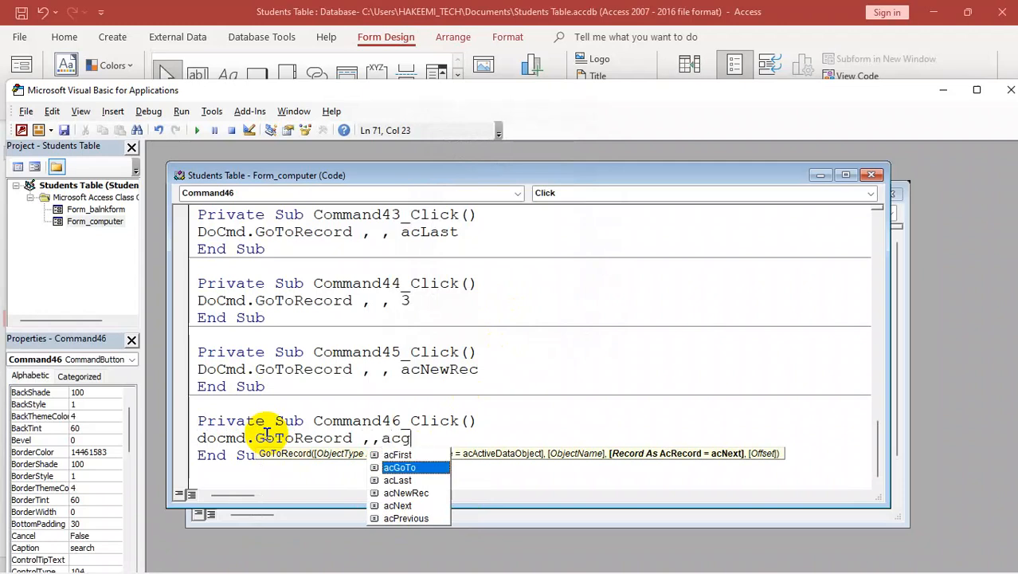
pyautogui.press('Return')
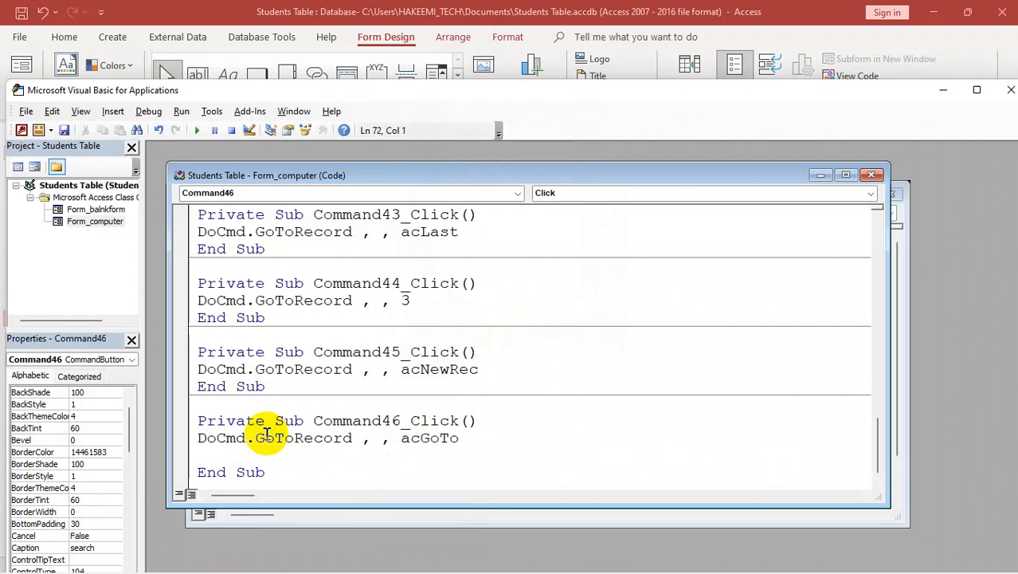
pyautogui.click(466, 439)
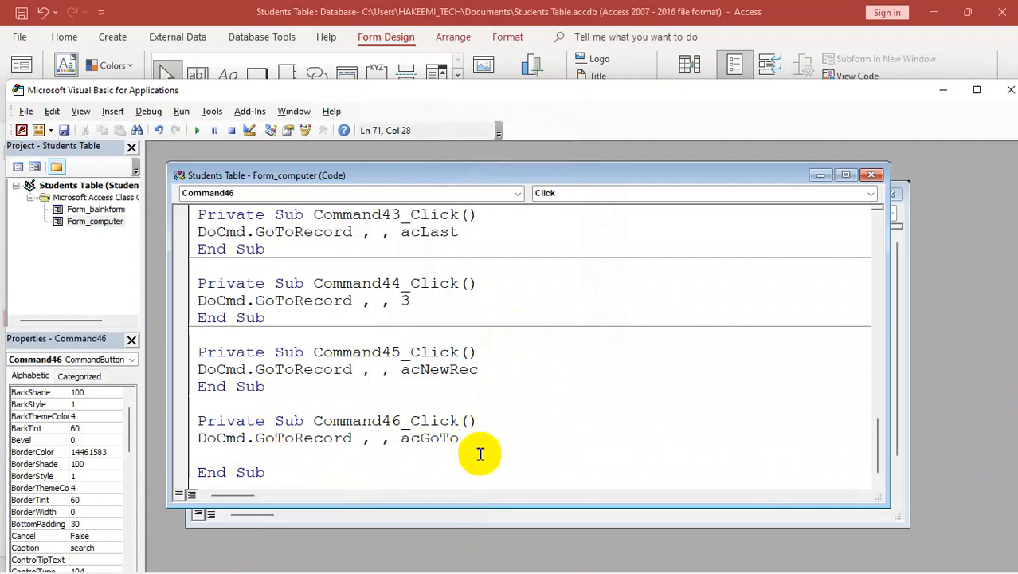
pyautogui.write(',text')
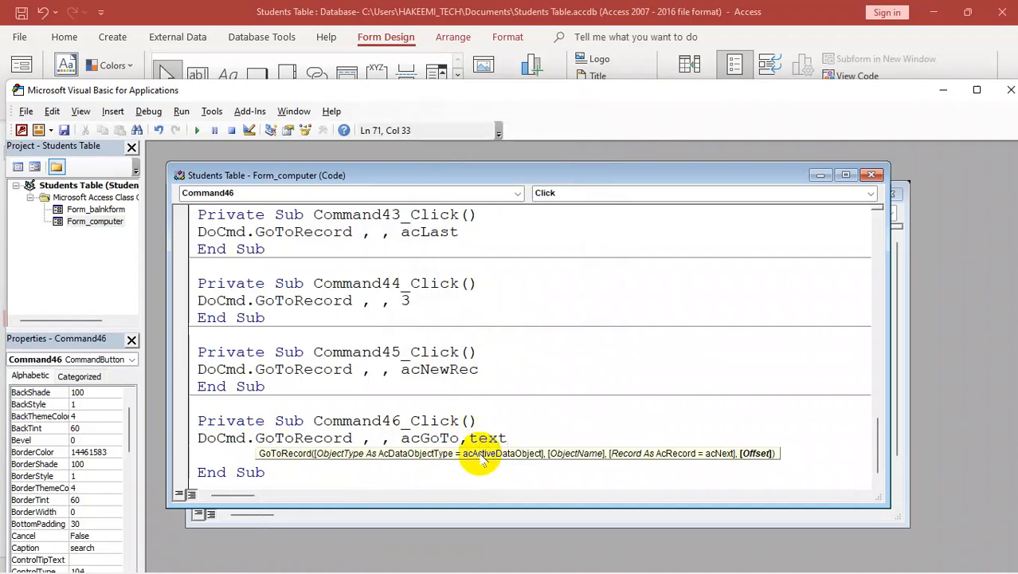
pyautogui.write('47')
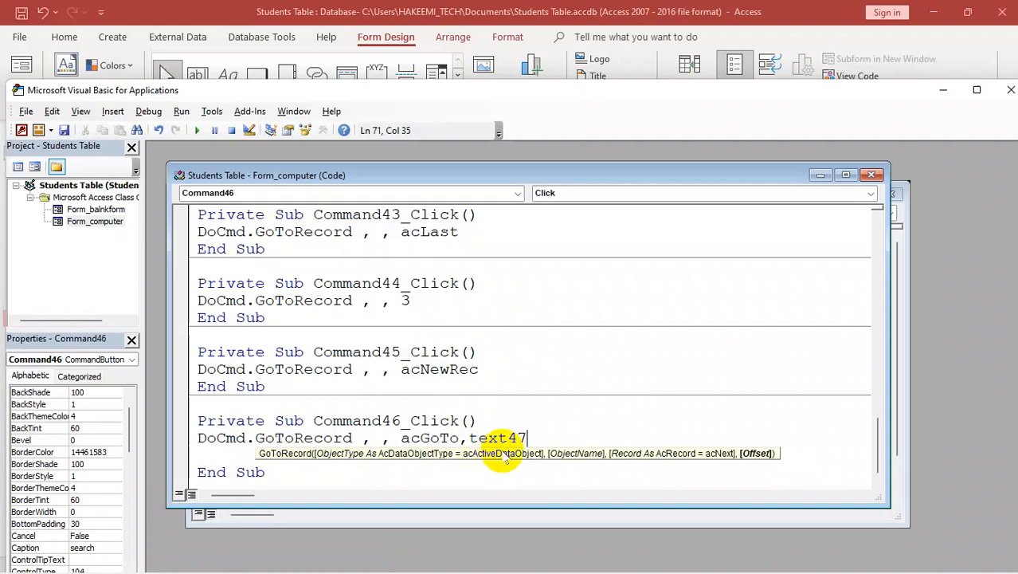
# - Close the code editor and the computer form's design, and reopen the form in Form View
pyautogui.click(1004, 92)
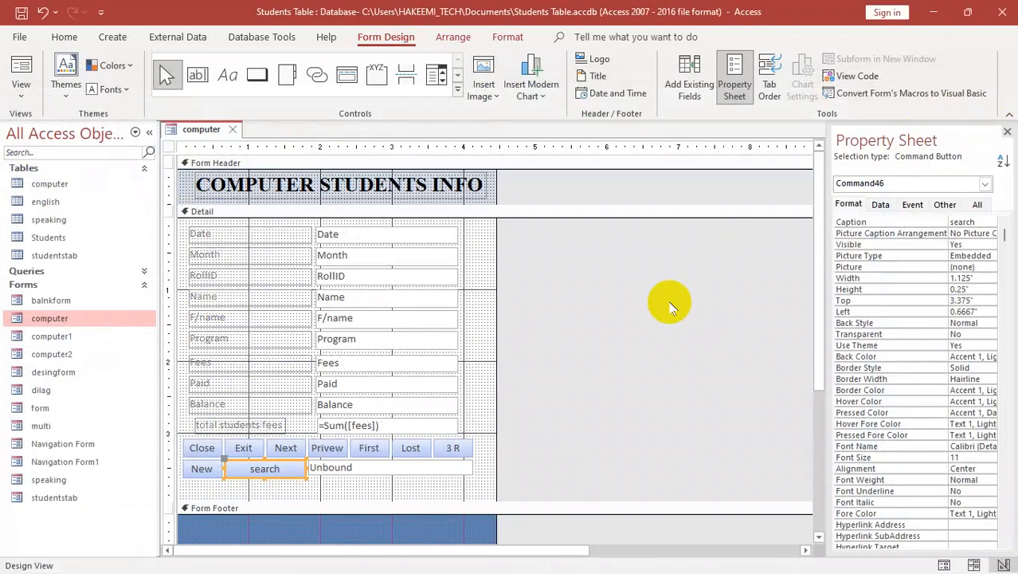
pyautogui.hotkey('ctrl', 'w')
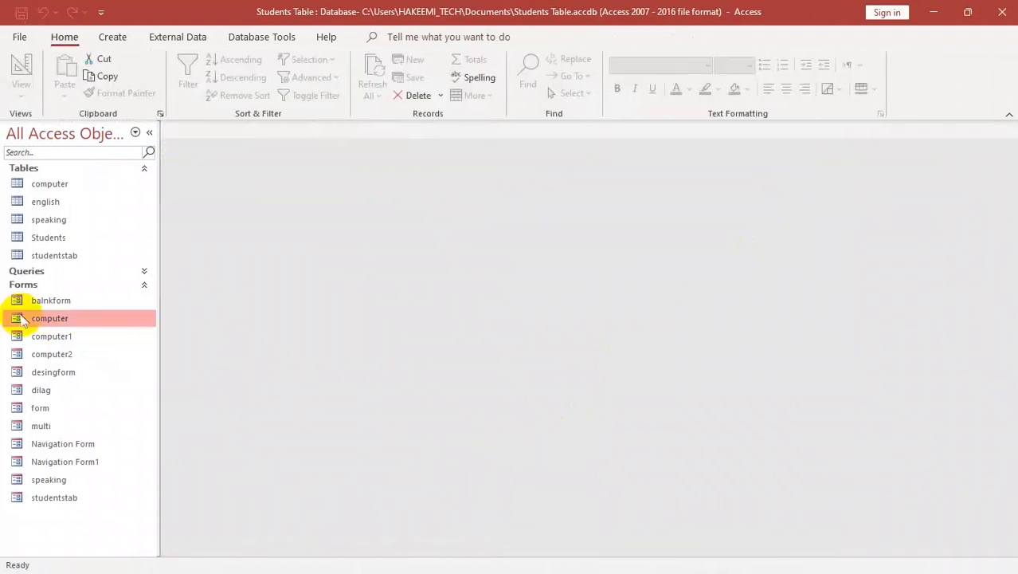
pyautogui.doubleClick(51, 319)
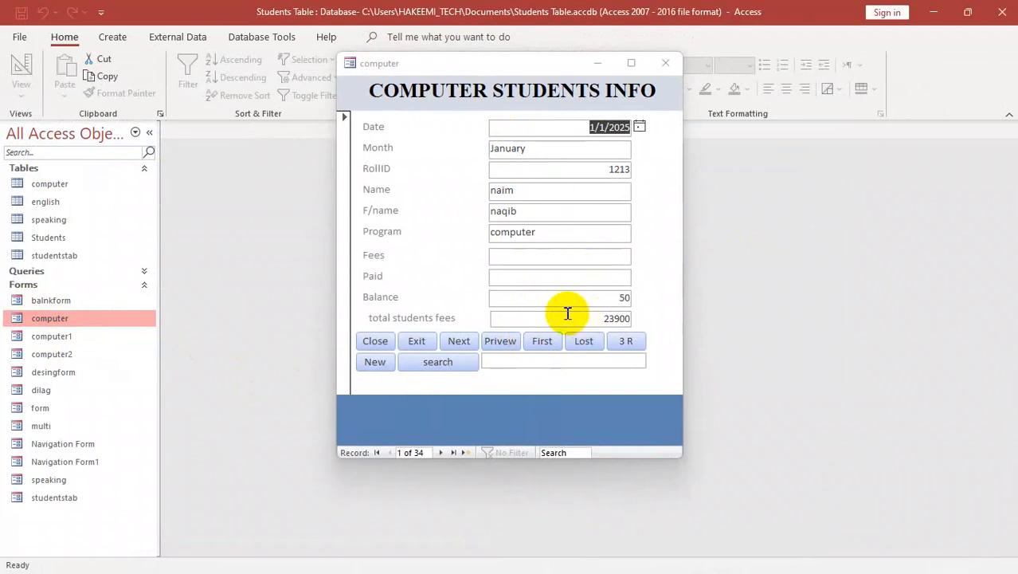
# - Test the form's search button with record numbers 2 and 13
pyautogui.click(515, 363)
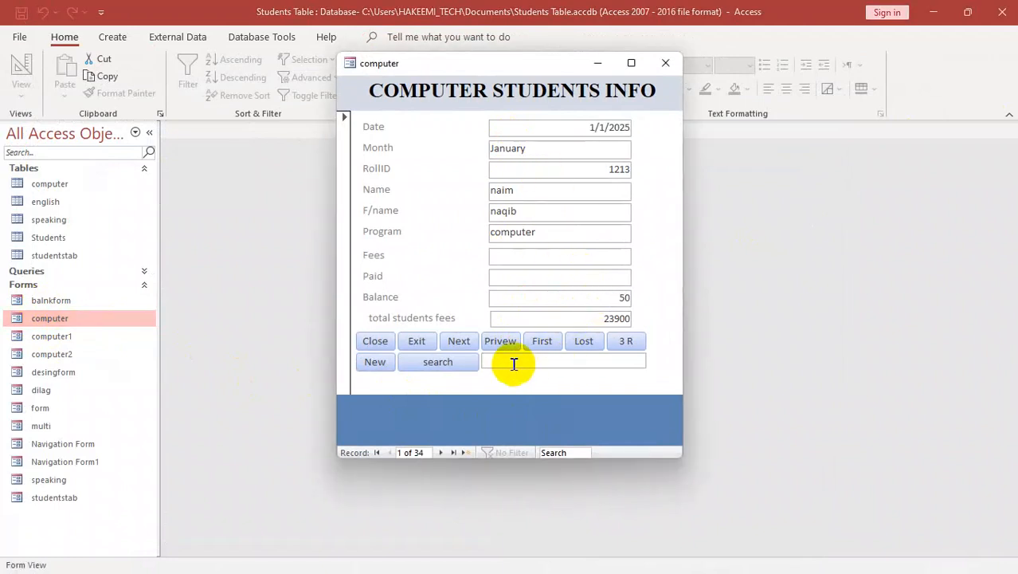
pyautogui.write('2')
pyautogui.click(434, 364)
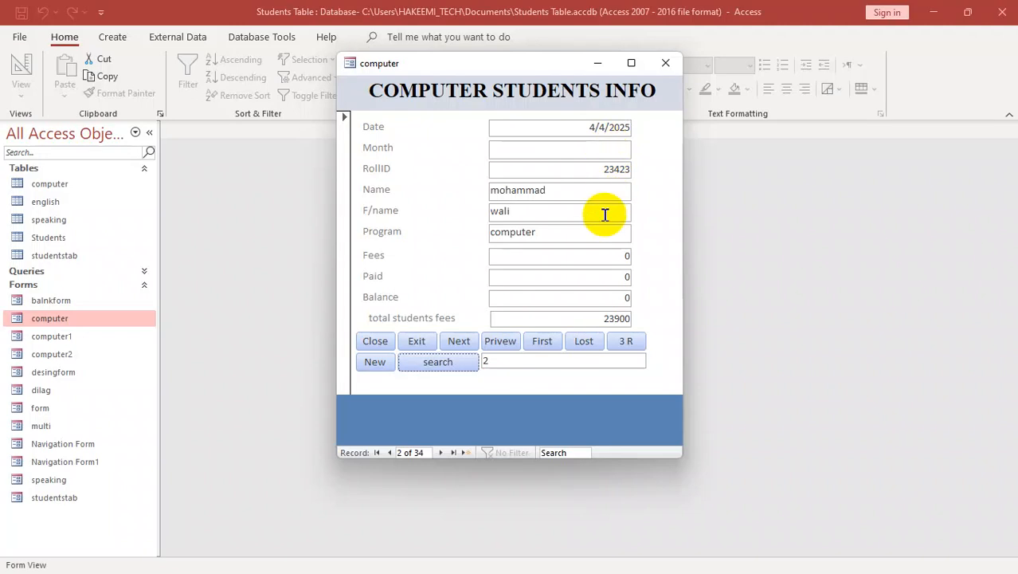
pyautogui.click(450, 362)
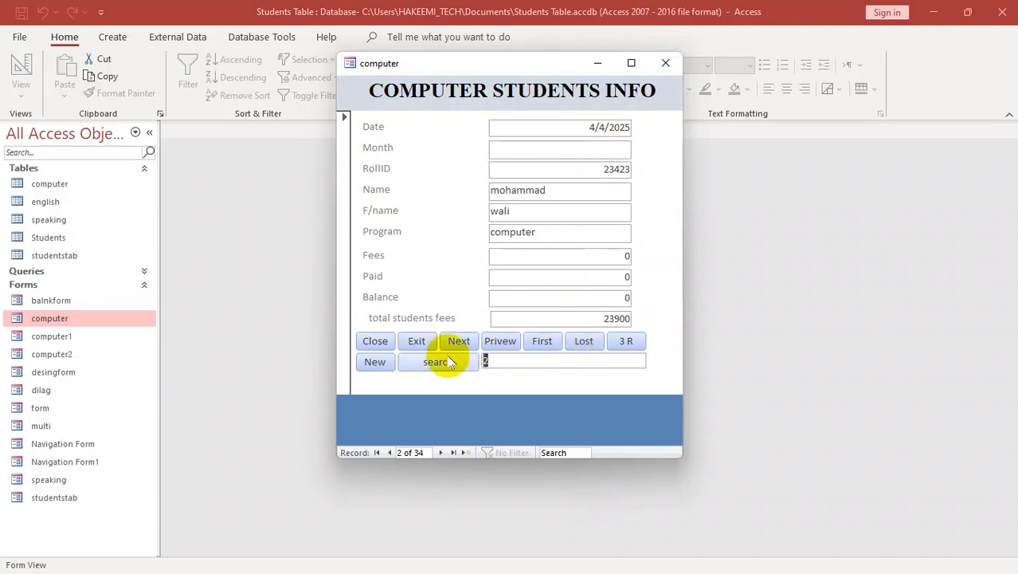
pyautogui.click(450, 362)
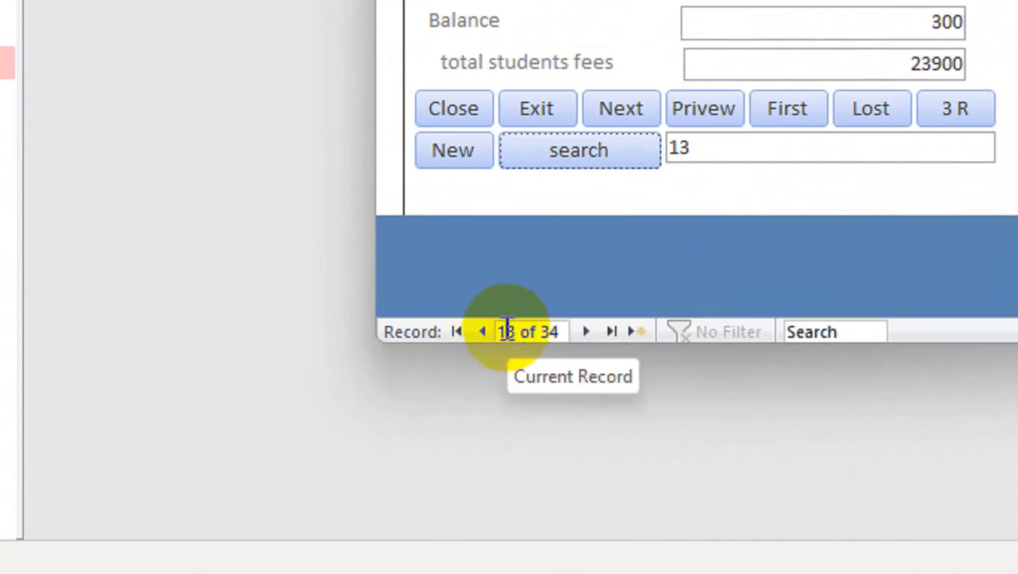
# - Test the search button with record number 44 and end the run-time error
pyautogui.doubleClick(688, 146)
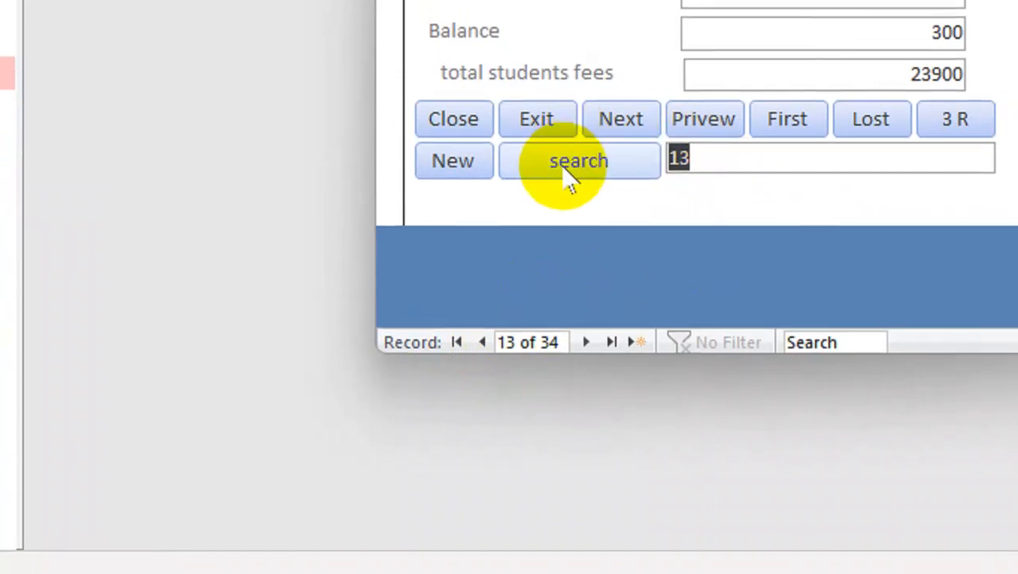
pyautogui.write('44')
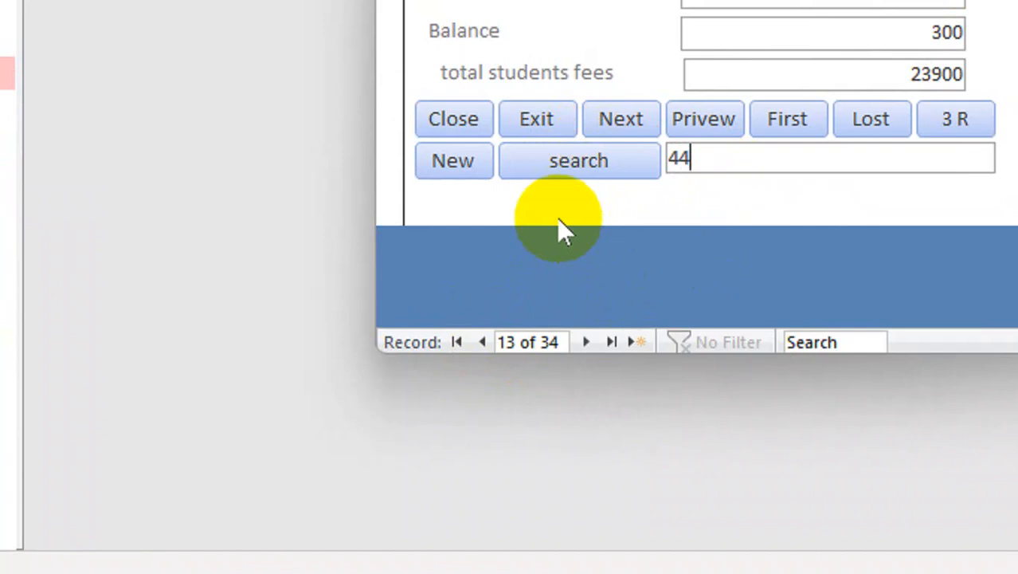
pyautogui.click(573, 163)
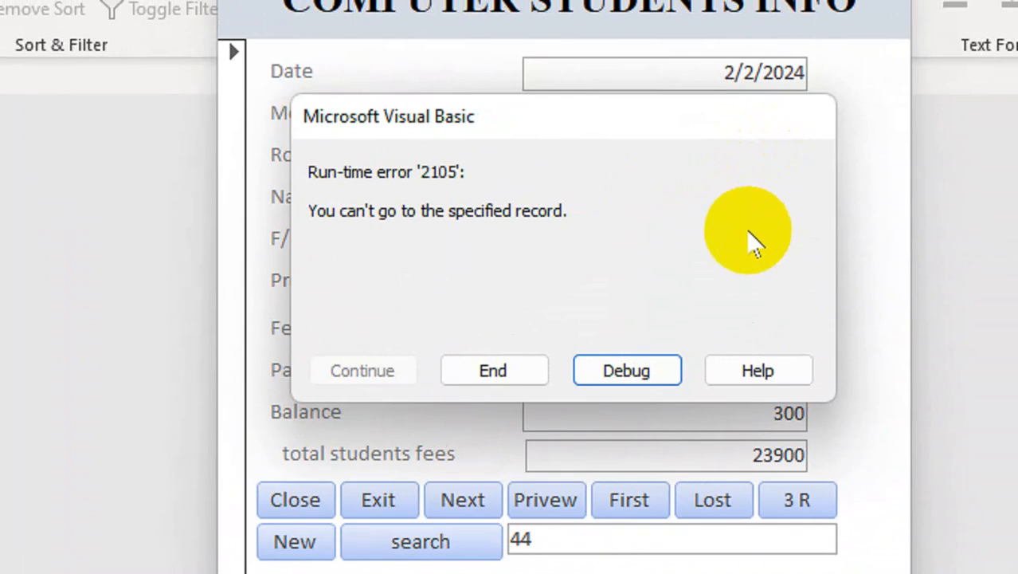
pyautogui.click(514, 376)
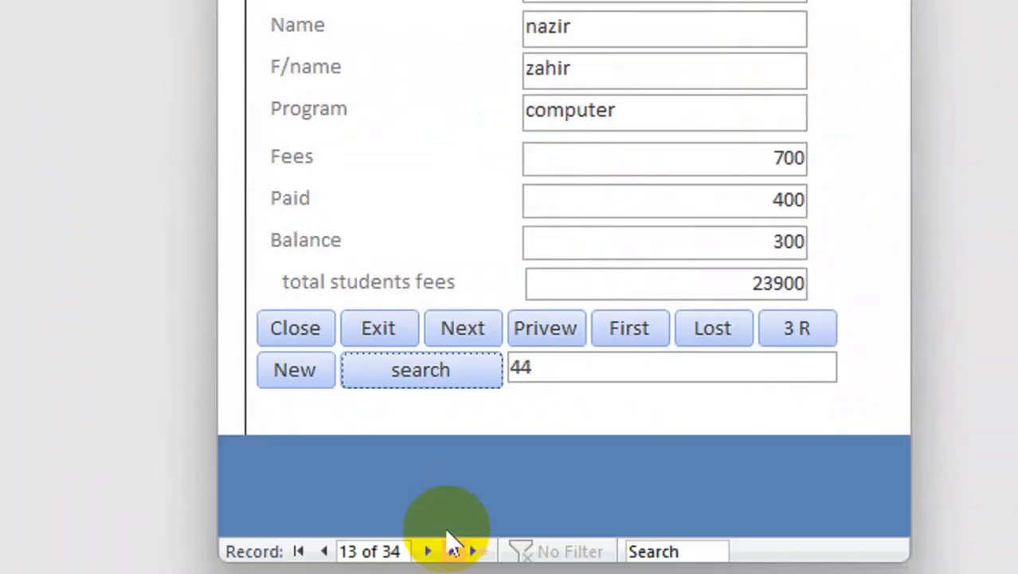
# - Search for record number 1 on the form and dismiss the low-battery notice
pyautogui.doubleClick(582, 243)
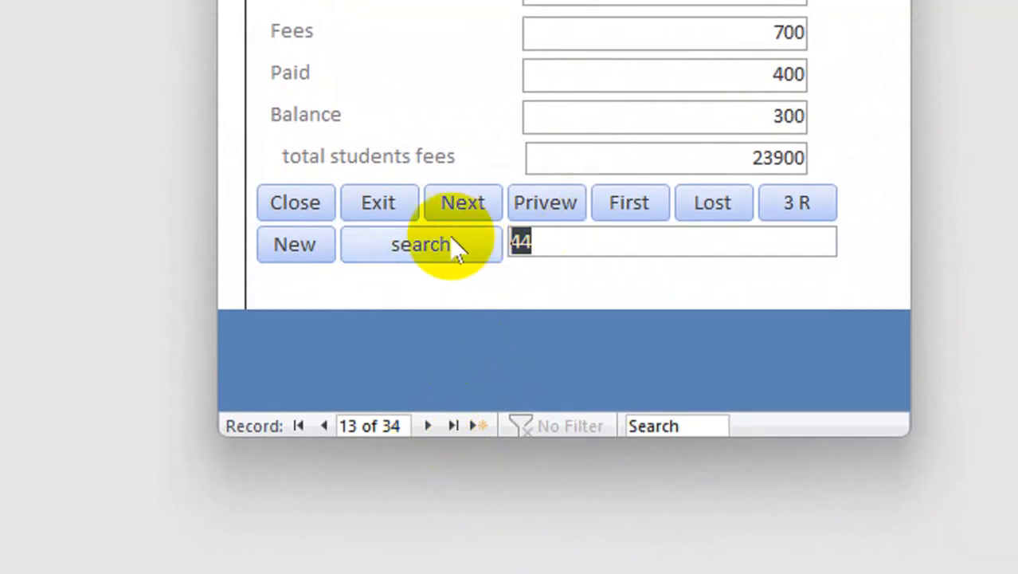
pyautogui.write('1')
pyautogui.click(405, 251)
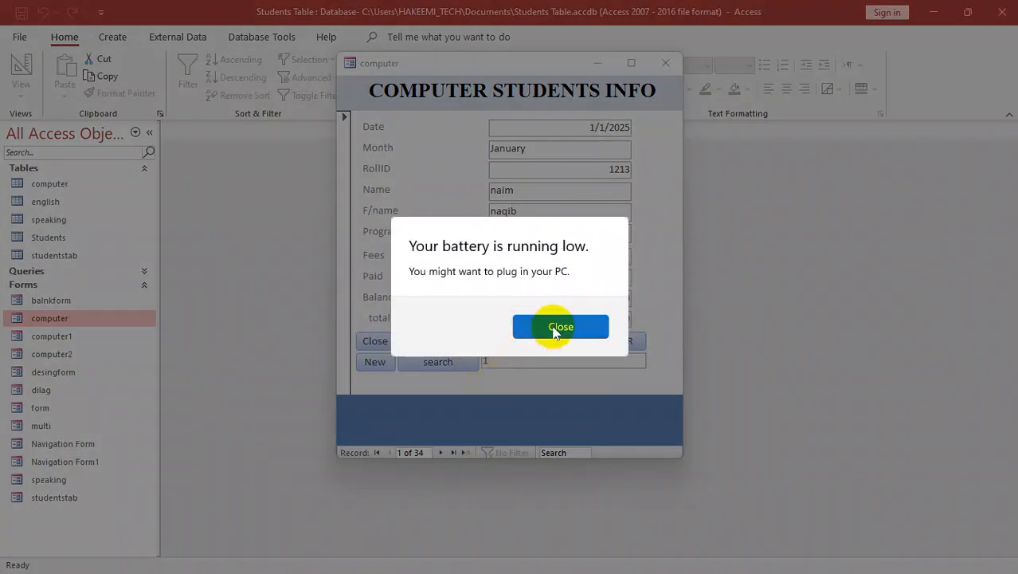
pyautogui.click(561, 327)
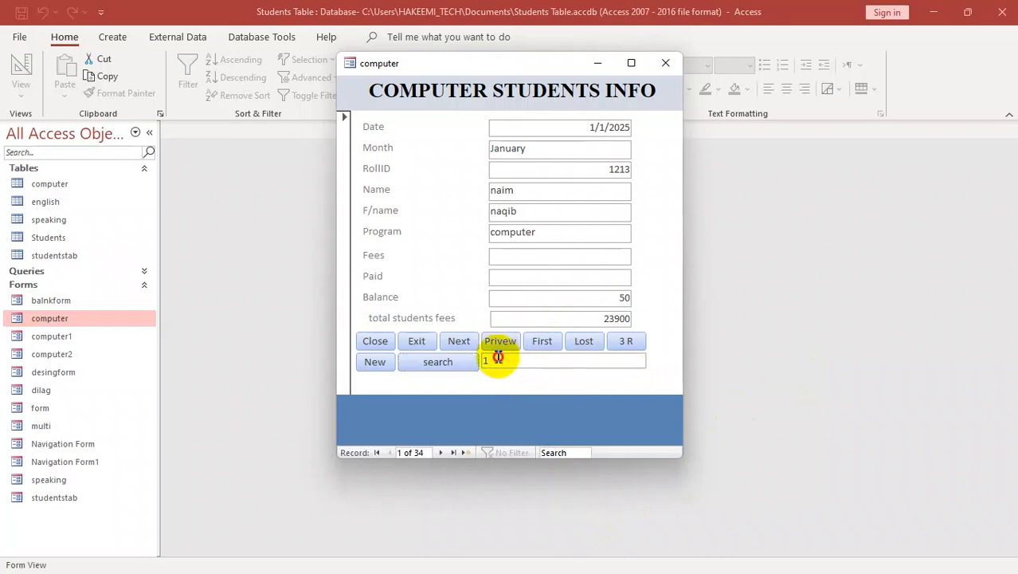
# - Repeat the search with the out-of-range record number 44 and end the code execution
pyautogui.moveTo(498, 357); pyautogui.dragTo(454, 359)
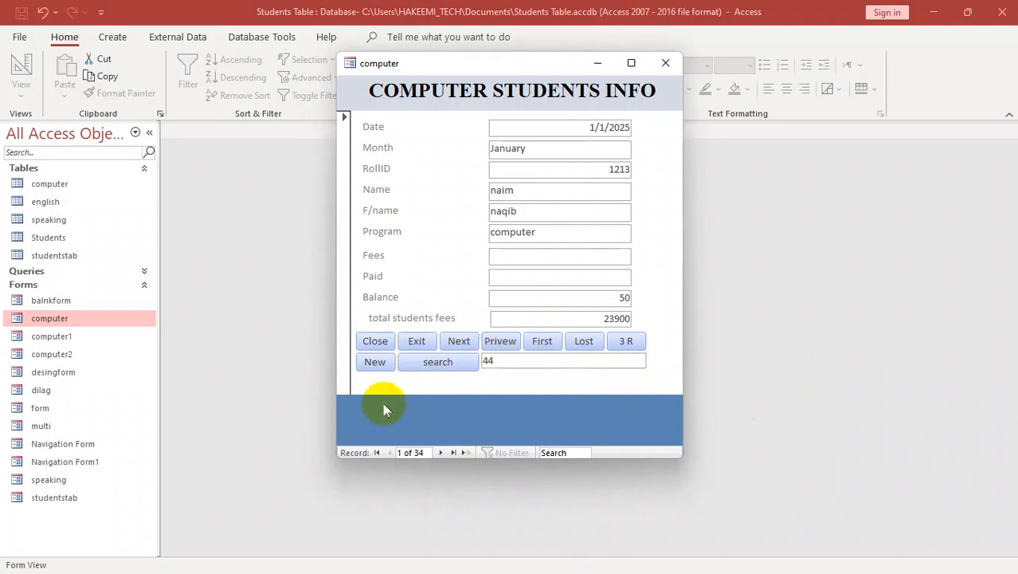
pyautogui.click(435, 361)
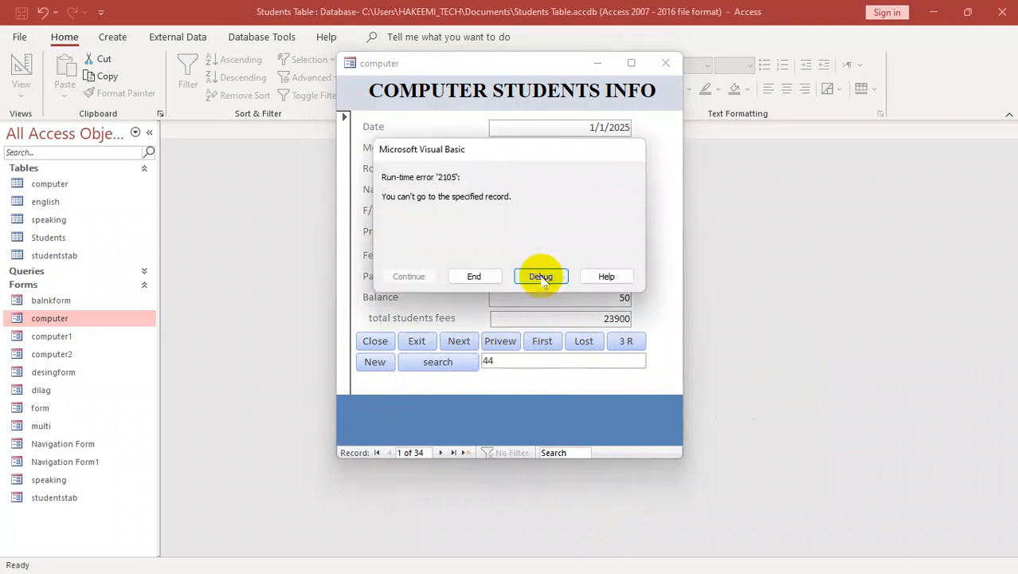
pyautogui.click(468, 279)
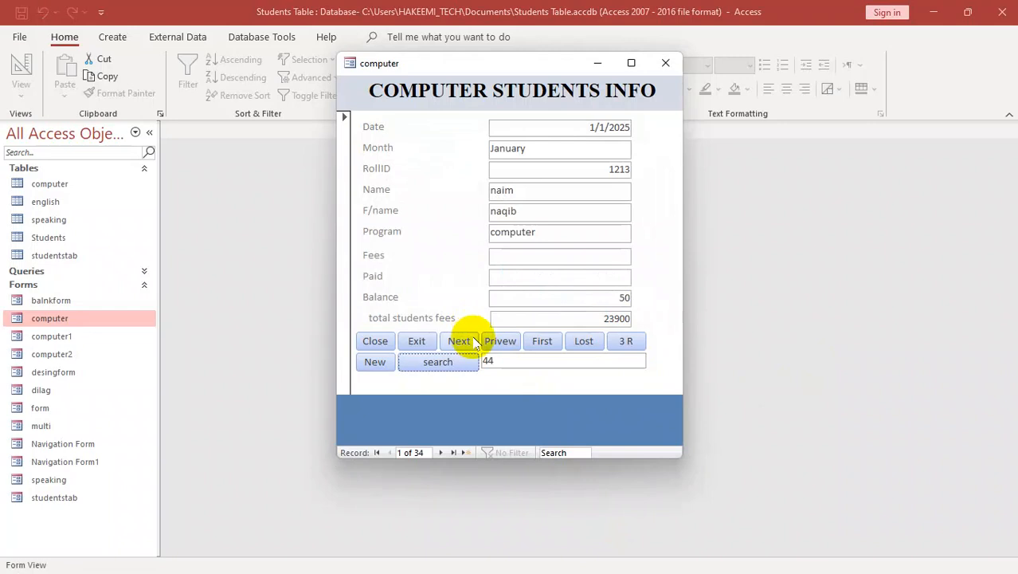
# - Test the Privew button on the first record, debug its procedure, and close the code editor, stopping the debugger
pyautogui.click(503, 348)
pyautogui.click(541, 276)
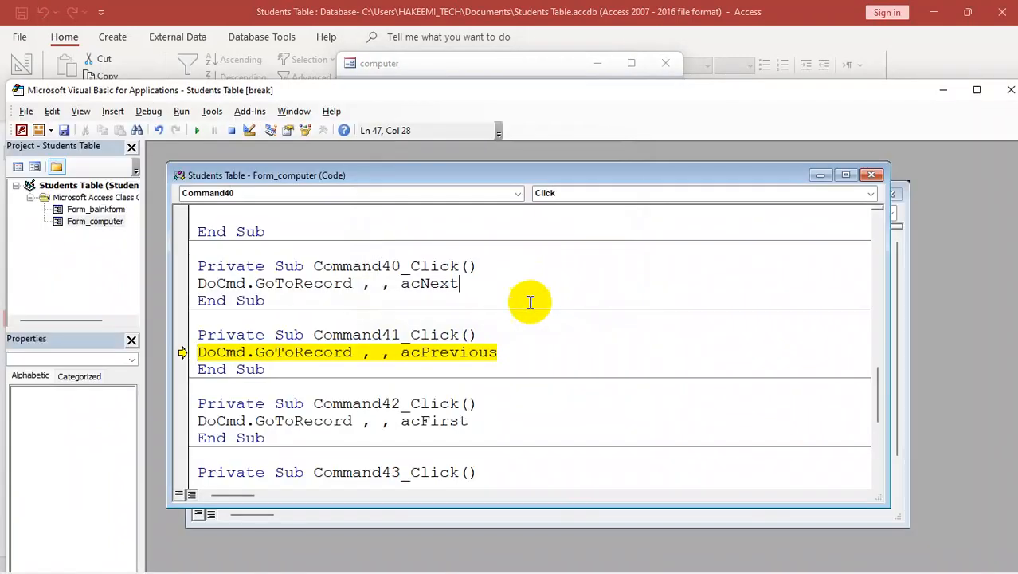
pyautogui.click(1009, 90)
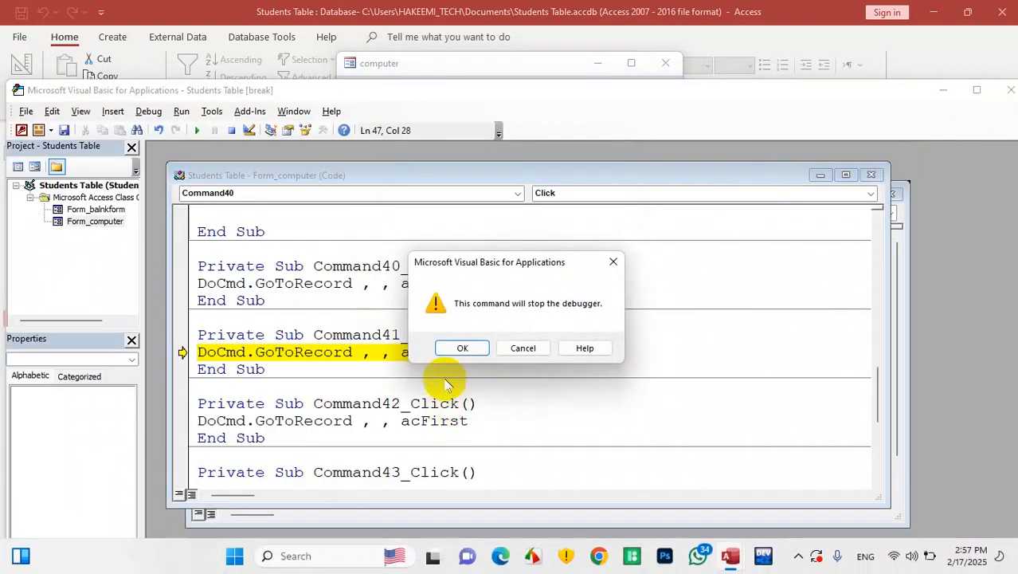
pyautogui.click(465, 345)
# - Test the Privew button again, end the error, and advance with the Next button to record 11
pyautogui.click(500, 341)
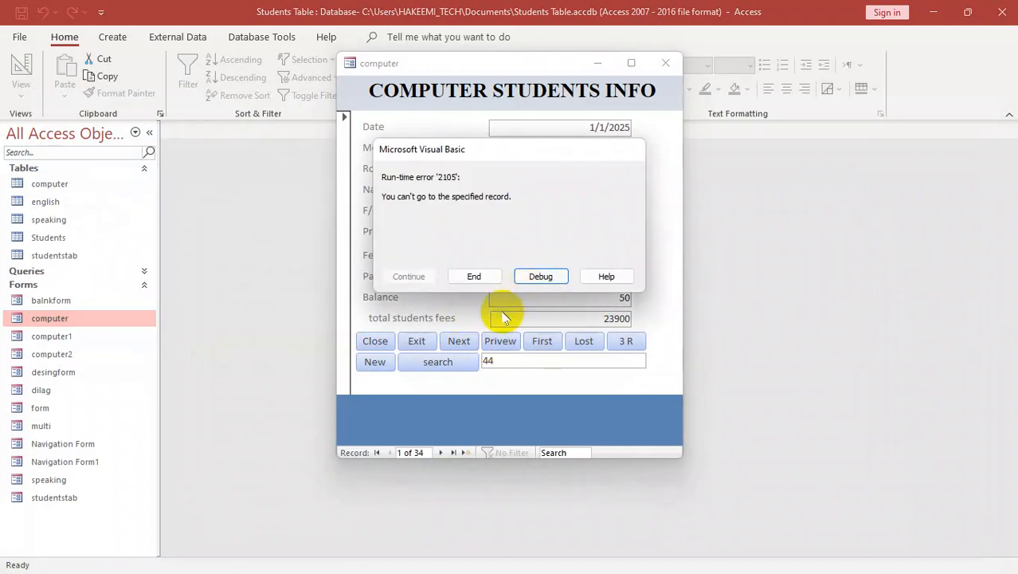
pyautogui.click(474, 276)
pyautogui.click(454, 341)
pyautogui.click(453, 342)
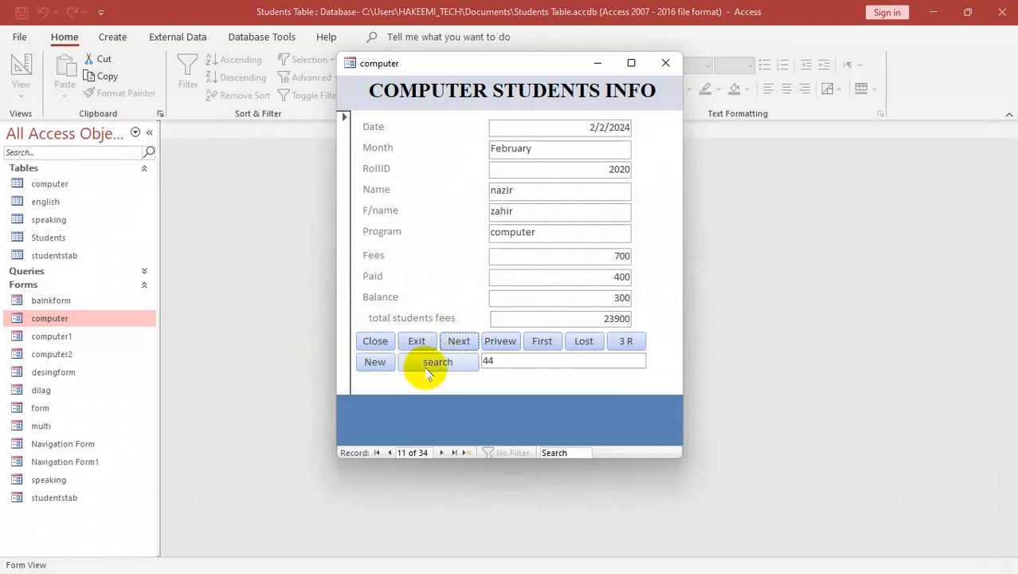
# - Switch the computer form to Design View and open the search button's click event procedure
pyautogui.rightClick(442, 370)
pyautogui.click(482, 421)
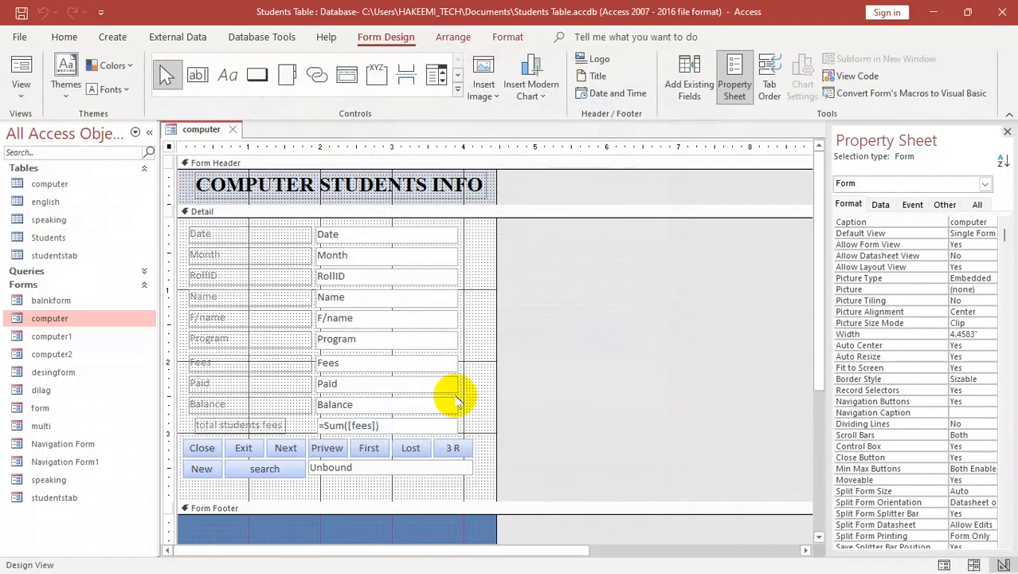
pyautogui.rightClick(263, 470)
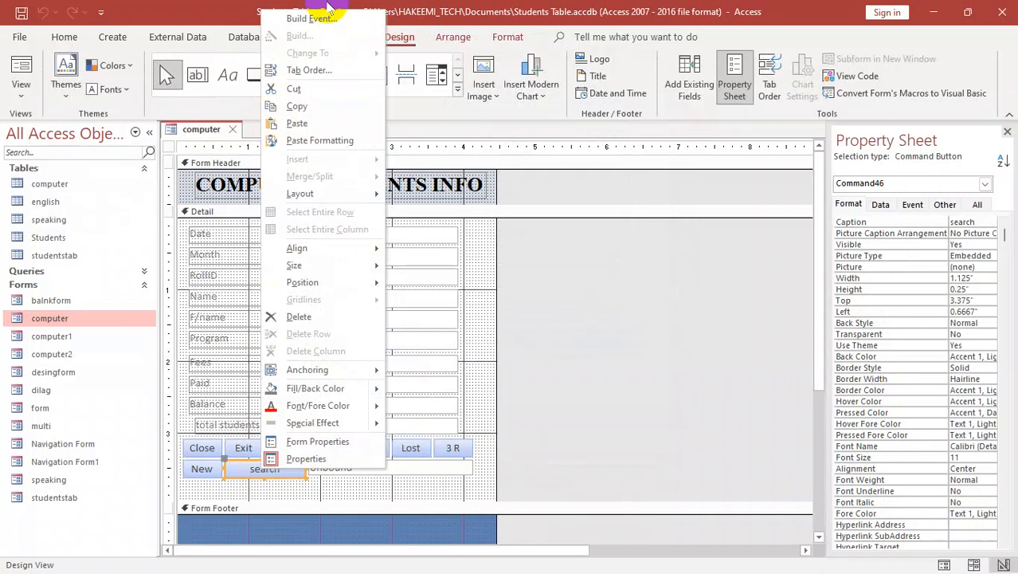
pyautogui.click(323, 15)
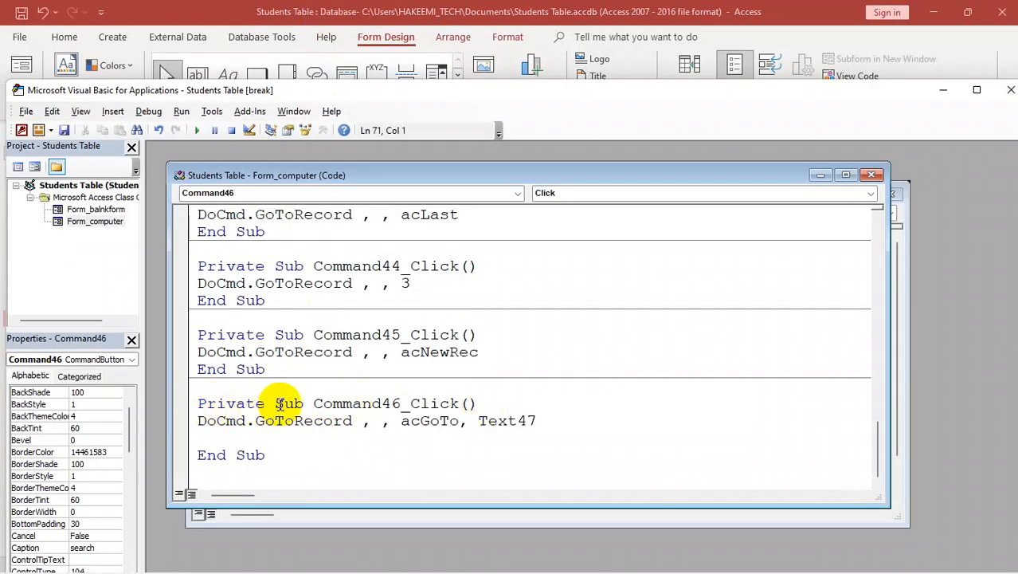
# - Insert the line "on error ruseme next" directly below the Command46_Click procedure header
pyautogui.click(482, 404)
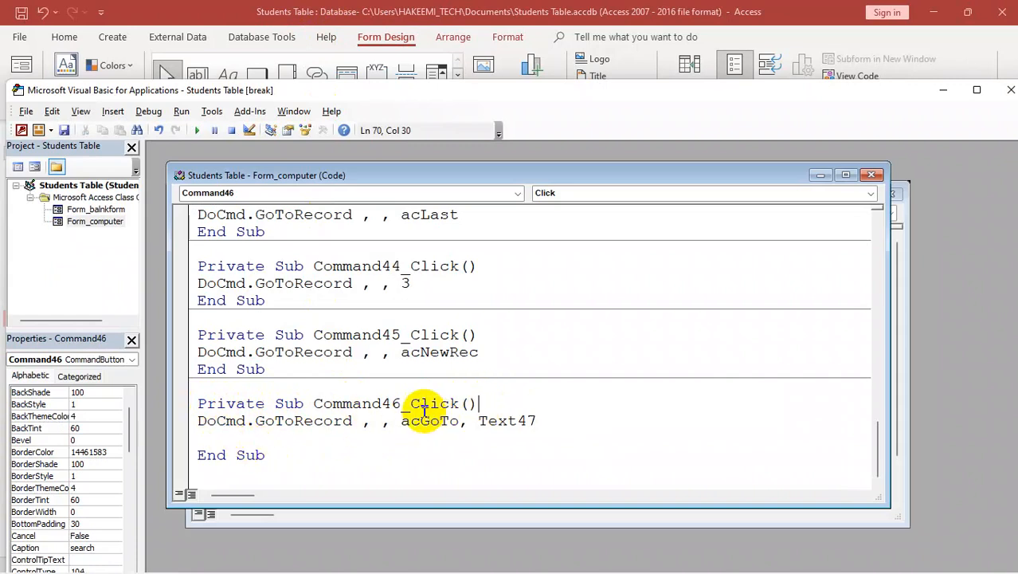
pyautogui.press('Return')
pyautogui.write('on ')
pyautogui.write('error t')
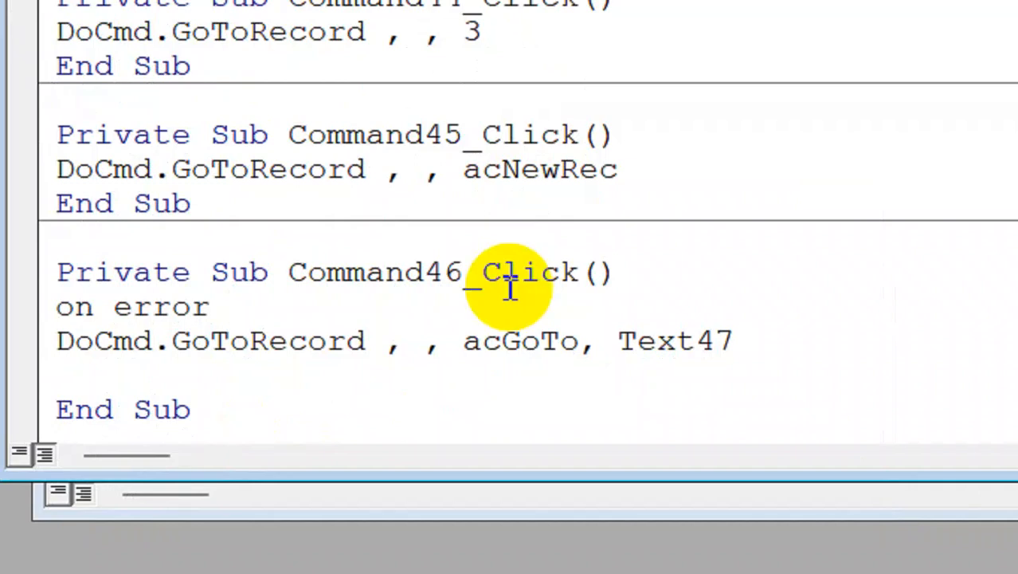
pyautogui.press('BackSpace')
pyautogui.write('rusem')
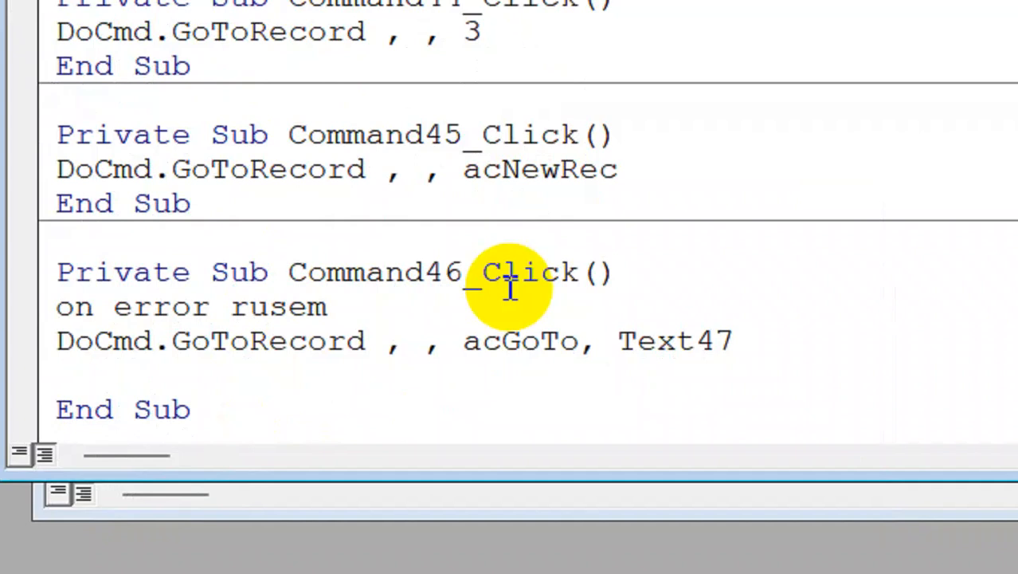
pyautogui.write('e next')
pyautogui.press('Return')
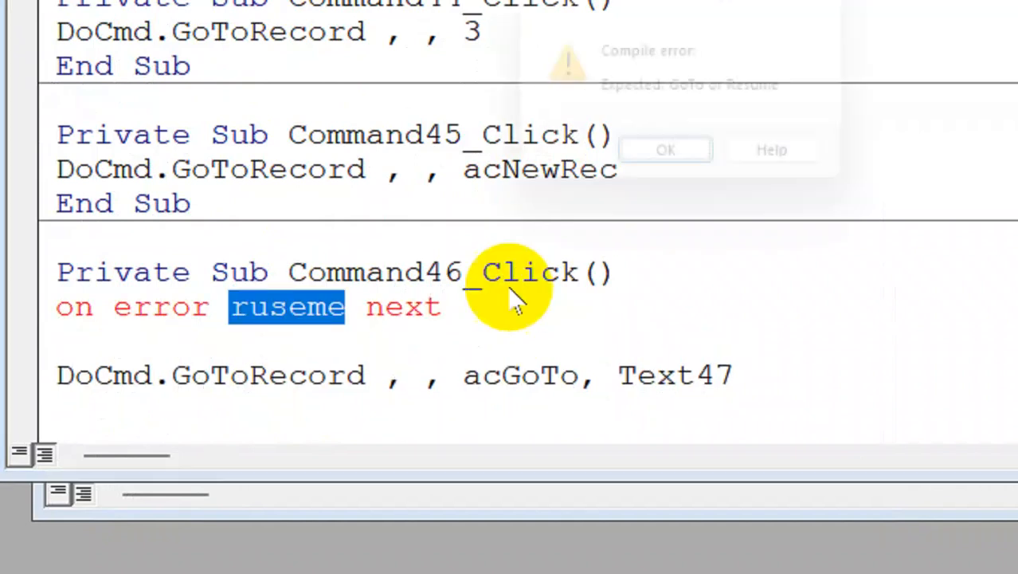
# - Correct the misspelled keyword so the line reads On Error Resume Next, and remove the extra blank line
pyautogui.press('Return')
pyautogui.write('t')
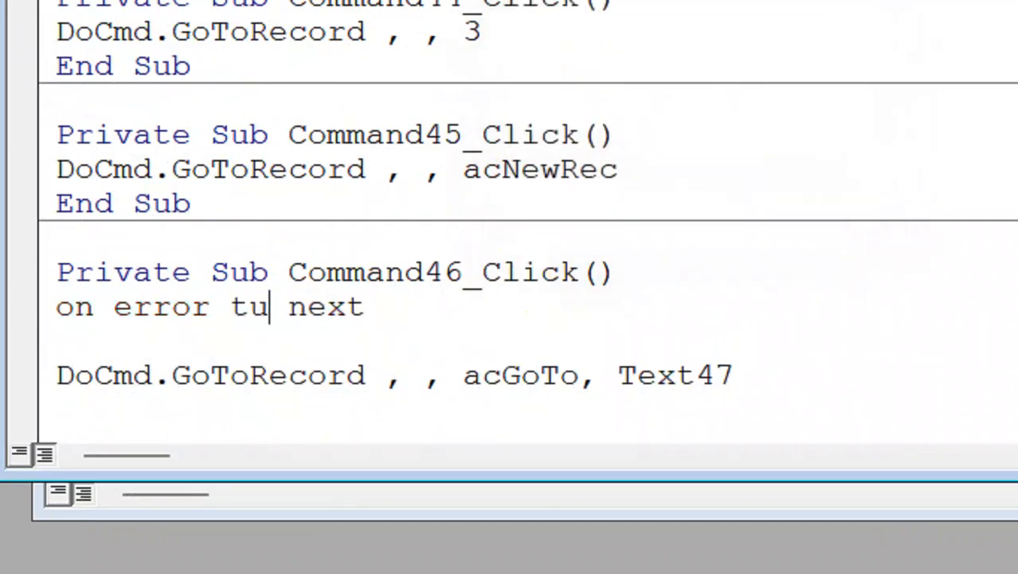
pyautogui.write('us')
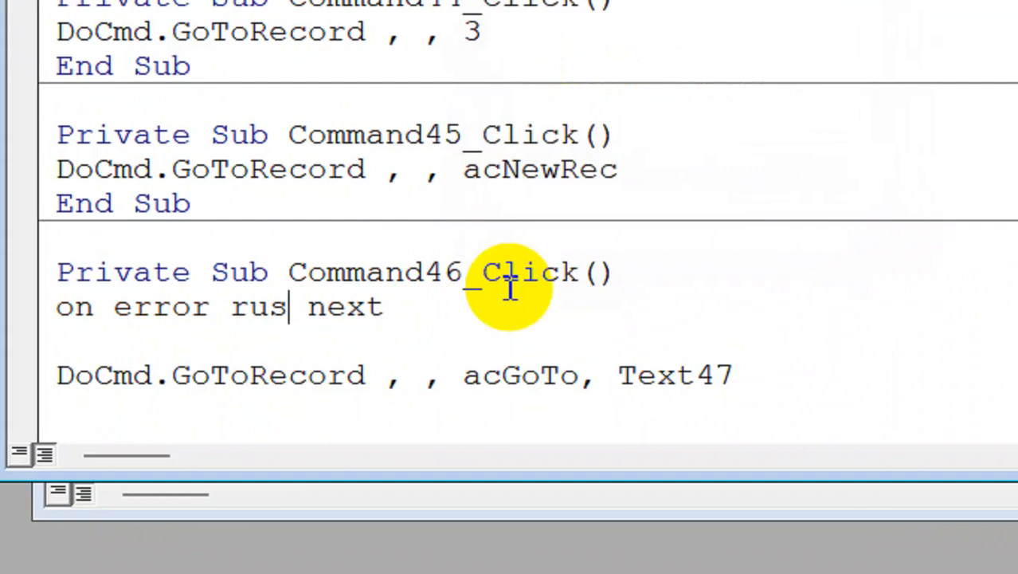
pyautogui.press('BackSpace')
pyautogui.press('BackSpace')
pyautogui.write('esume')
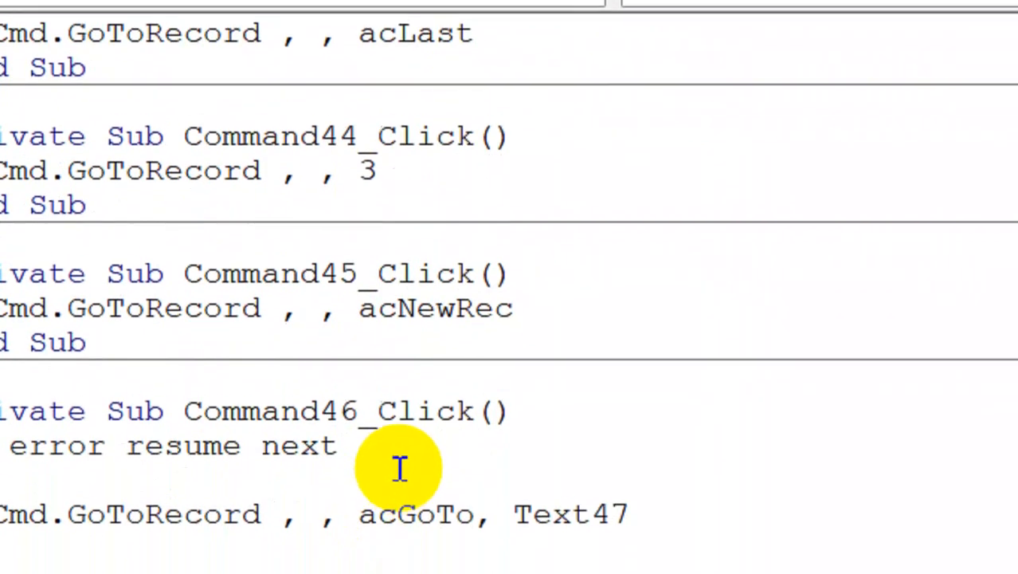
pyautogui.click(386, 431)
pyautogui.press('Return')
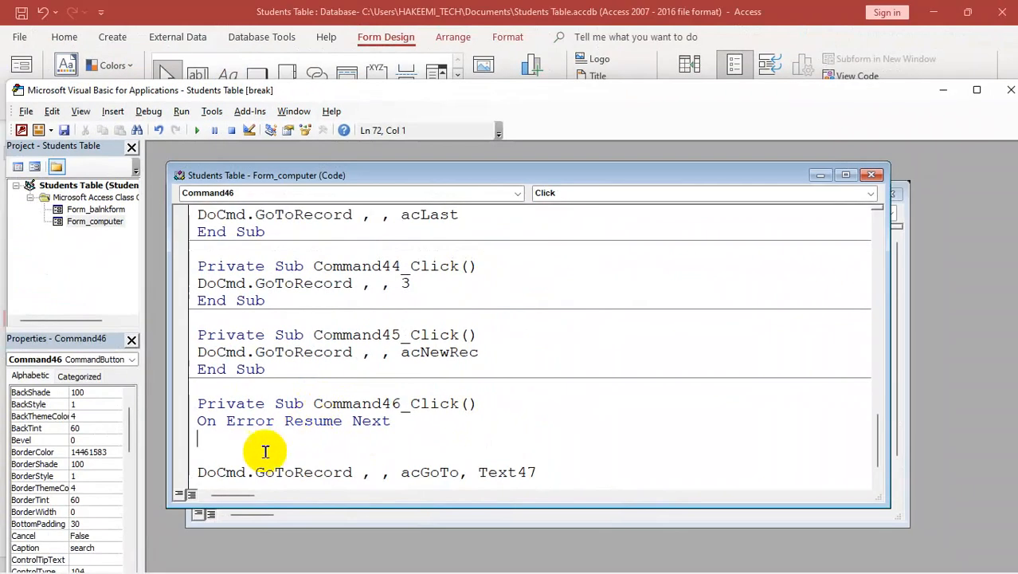
pyautogui.press('BackSpace')
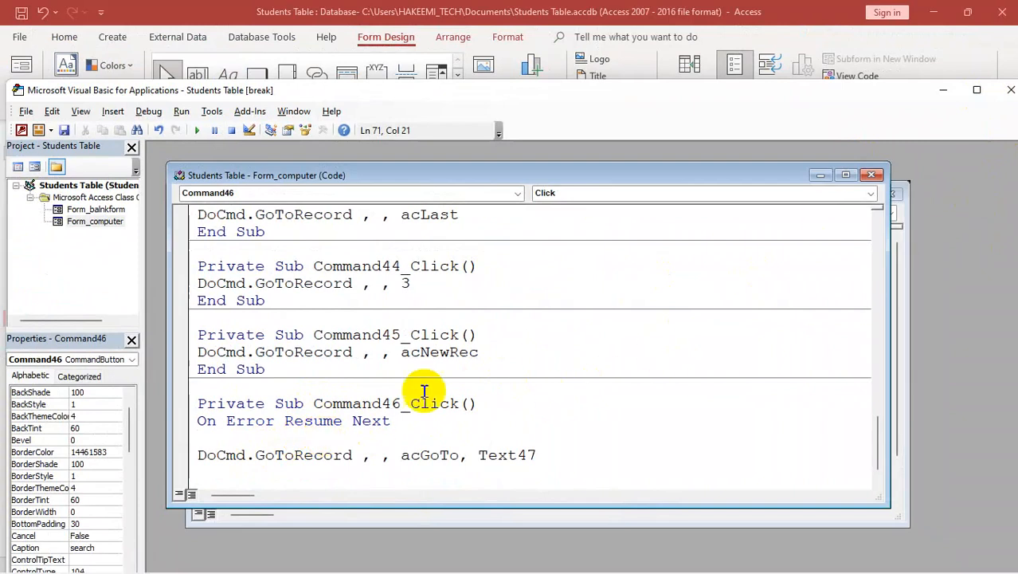
# - Close the code editor and the computer form
pyautogui.click(1008, 90)
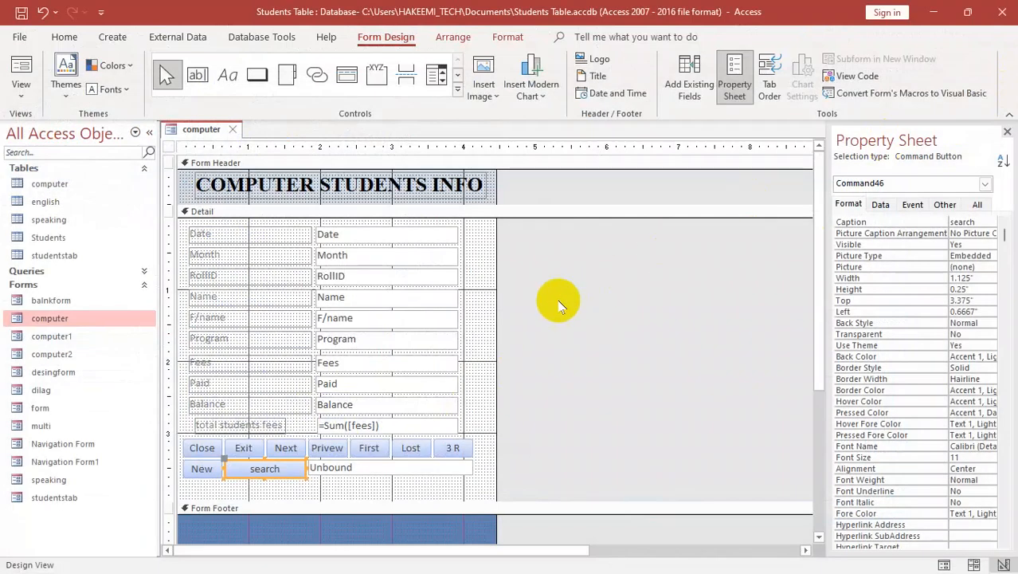
pyautogui.hotkey('ctrl', 'w')
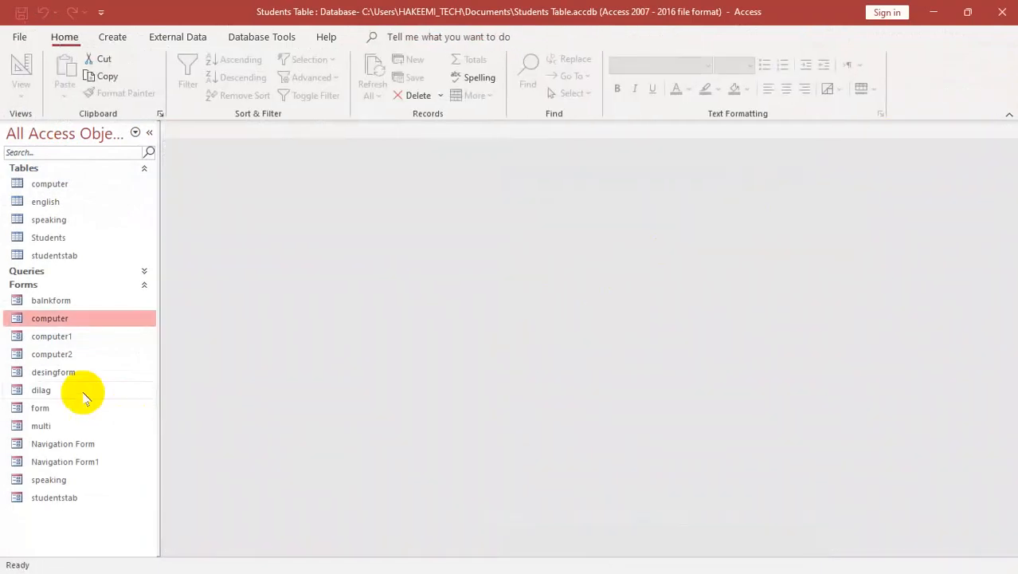
# - Open the computer form and test the search button with record numbers 12 and 44
pyautogui.doubleClick(49, 317)
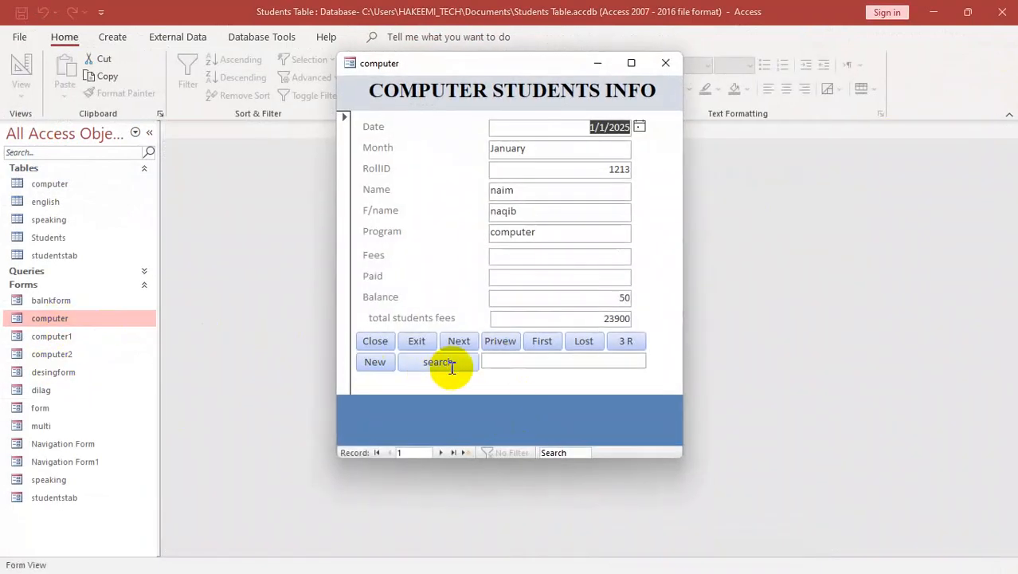
pyautogui.click(502, 363)
pyautogui.write('12')
pyautogui.click(436, 371)
pyautogui.doubleClick(488, 361)
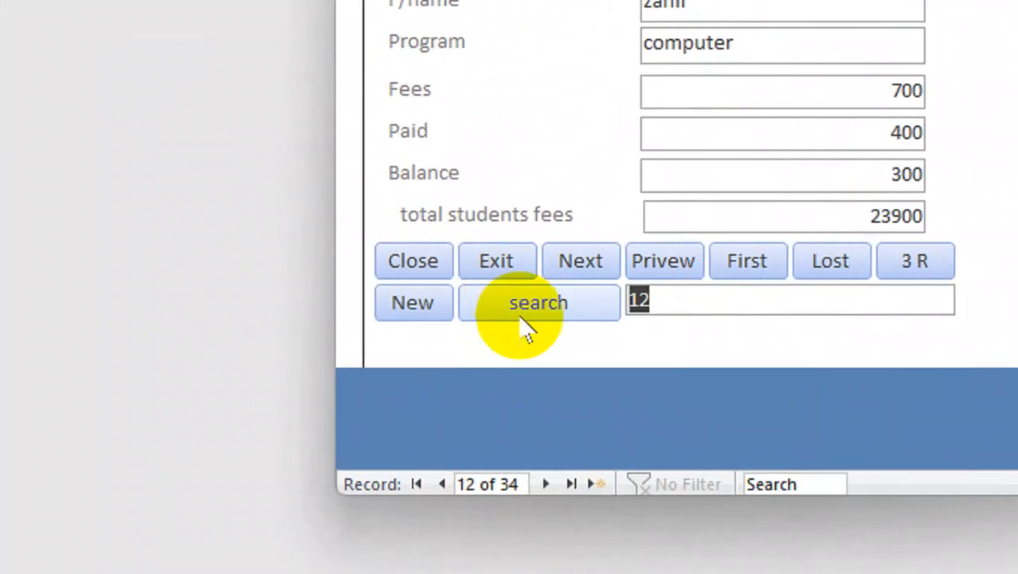
pyautogui.write('44')
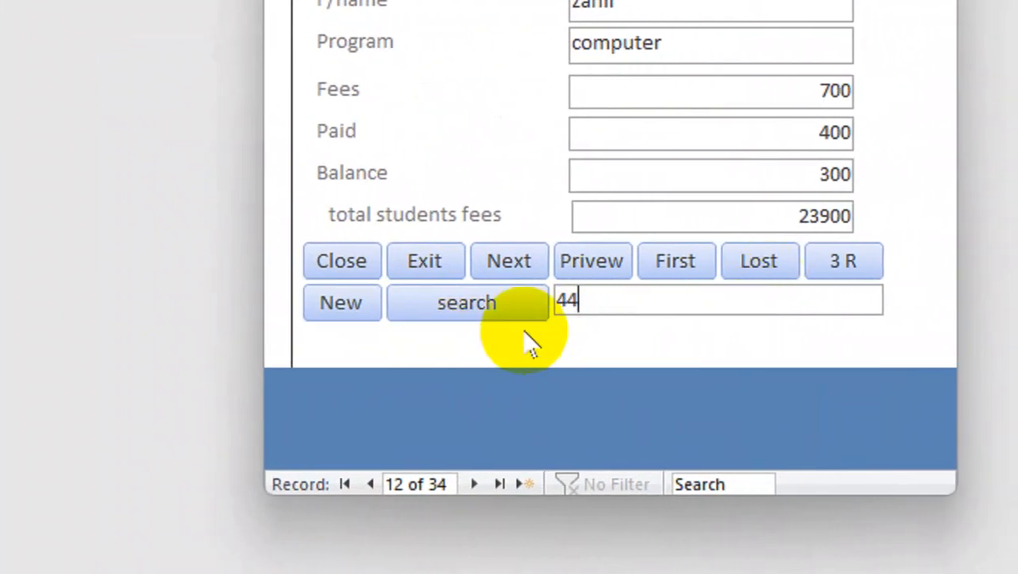
pyautogui.click(451, 314)
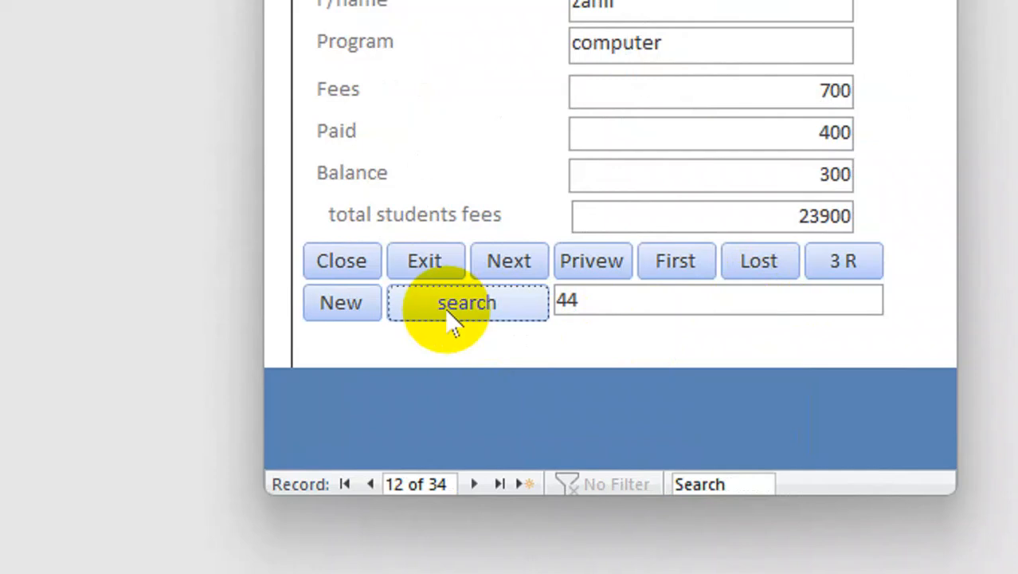
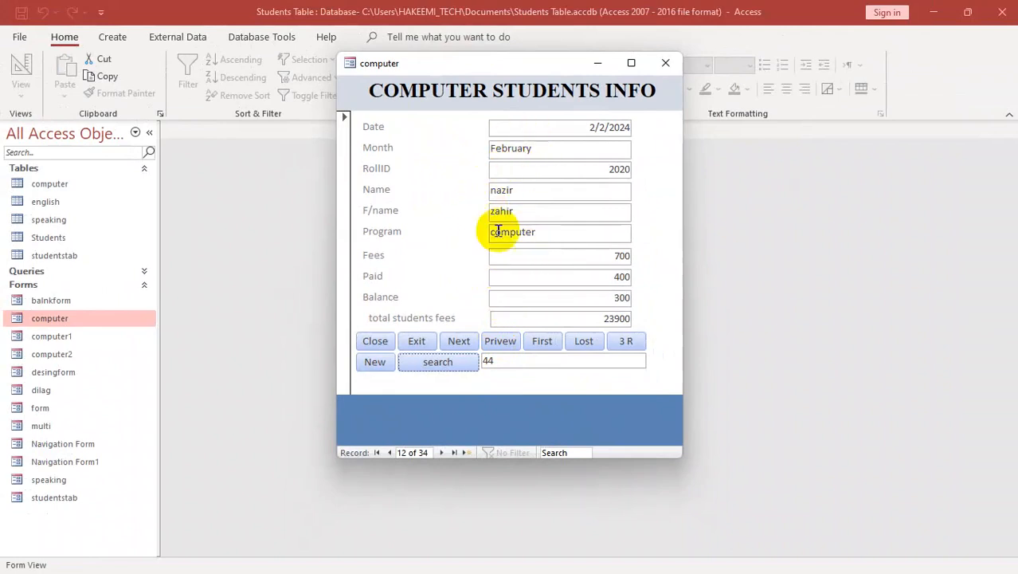
pyautogui.rightClick(415, 104)
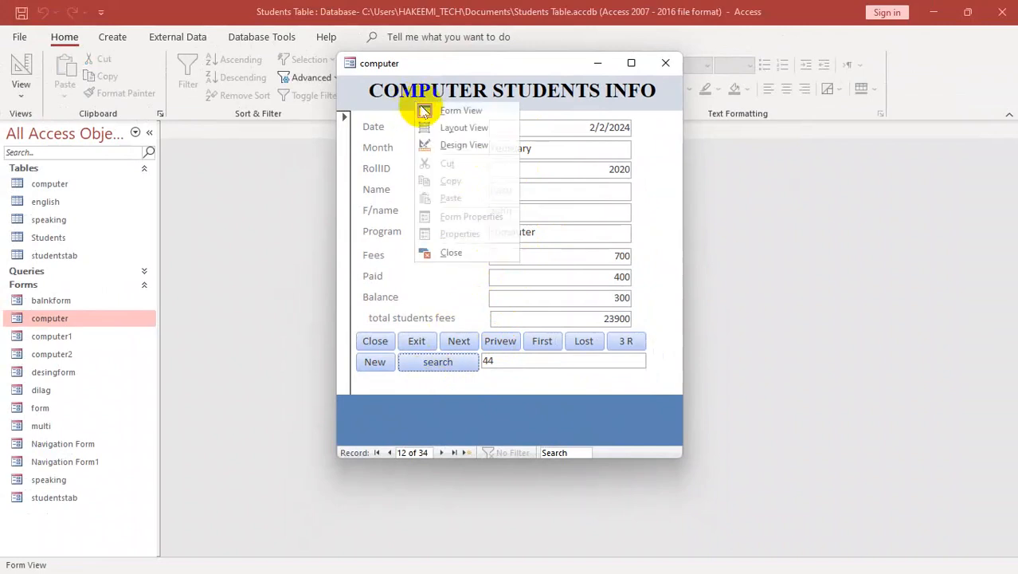
pyautogui.click(454, 155)
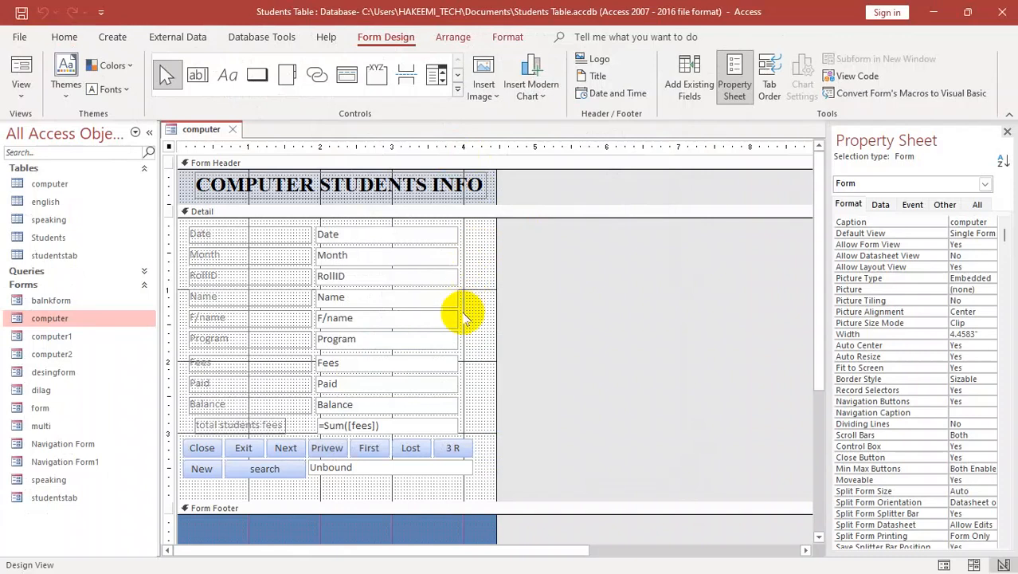
pyautogui.moveTo(469, 235); pyautogui.dragTo(482, 399)
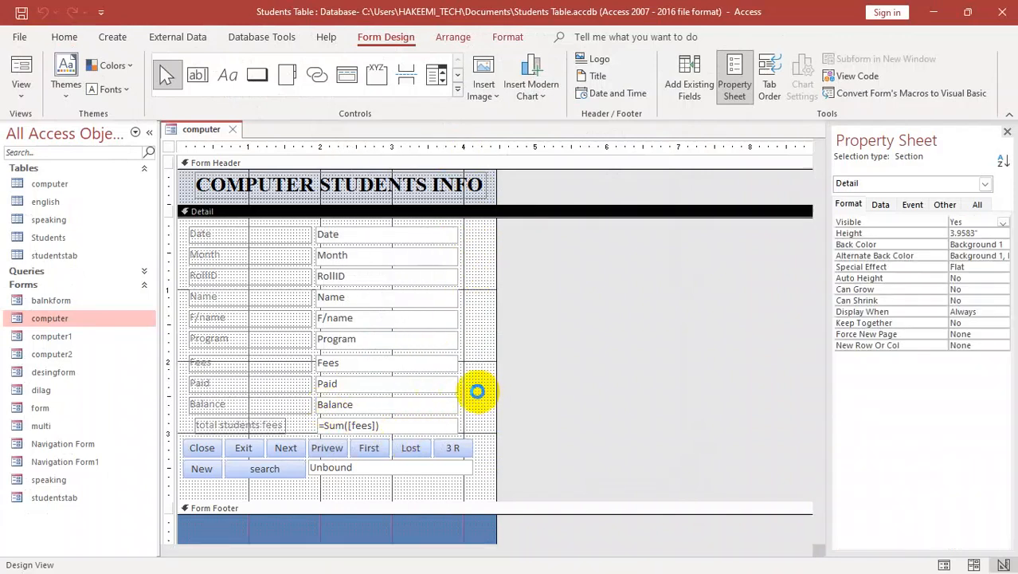
pyautogui.hotkey('ctrl', 'w')
pyautogui.doubleClick(84, 318)
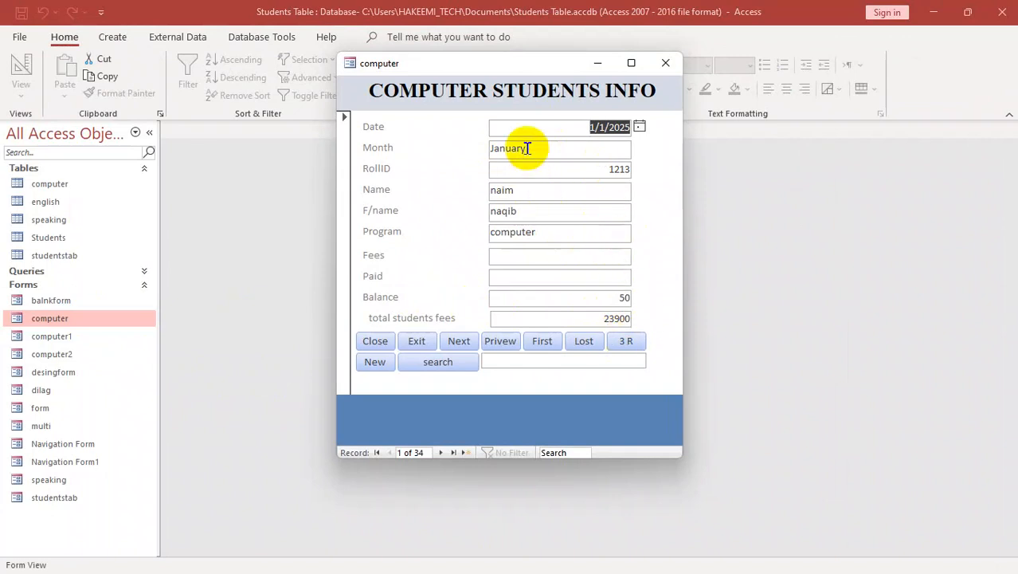
# - Switch the computer form to Design View and move the Month row and the controls below it down, leaving a wider gap under Month
pyautogui.rightClick(448, 108)
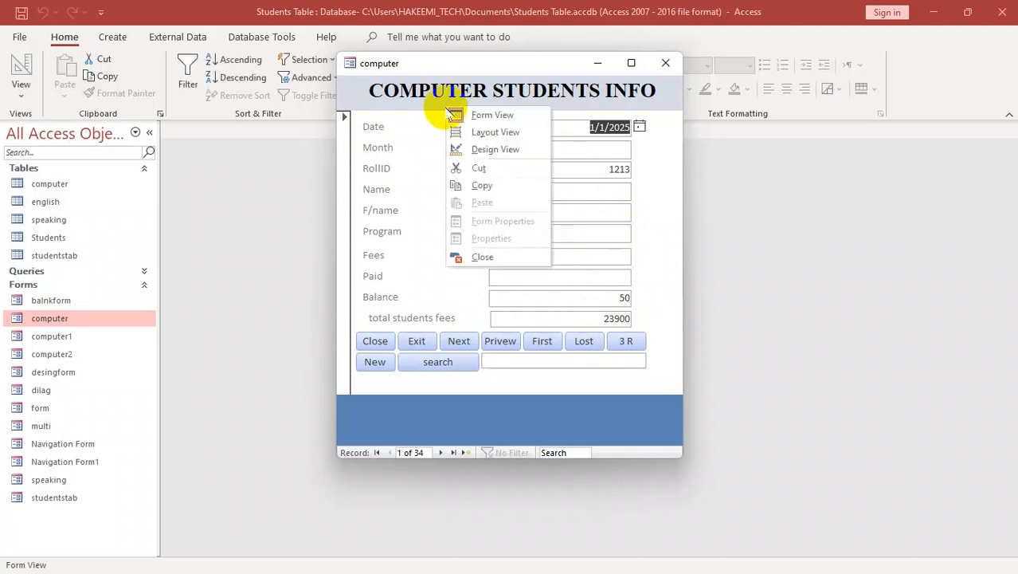
pyautogui.click(492, 152)
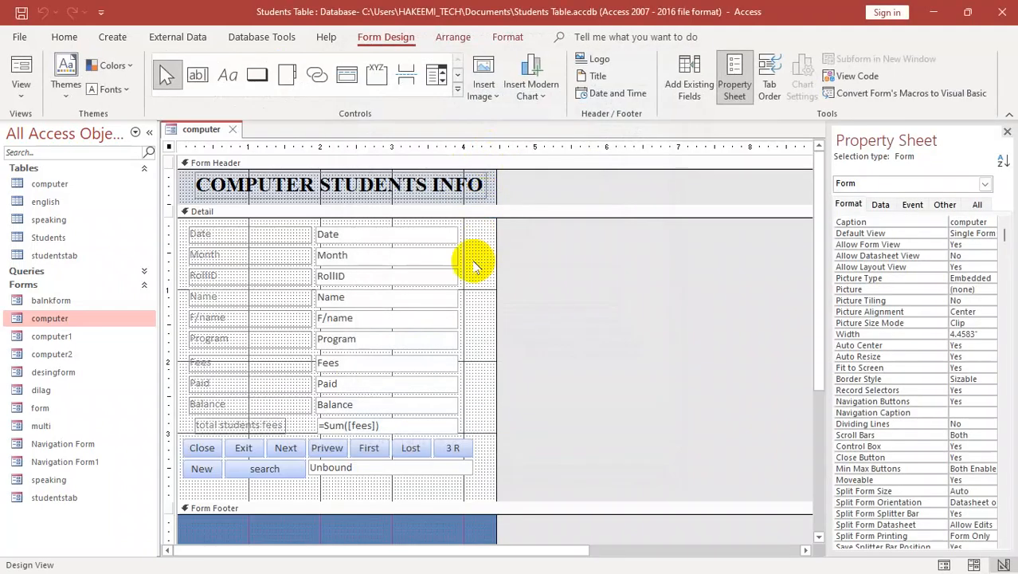
pyautogui.moveTo(478, 253); pyautogui.dragTo(385, 427)
pyautogui.moveTo(475, 486); pyautogui.dragTo(363, 280)
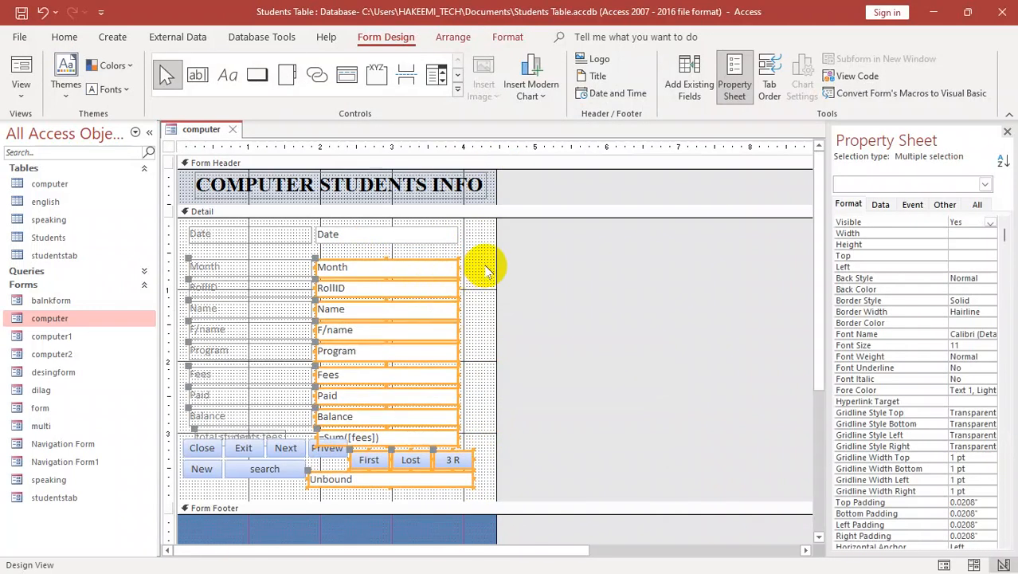
pyautogui.moveTo(471, 289); pyautogui.dragTo(391, 487)
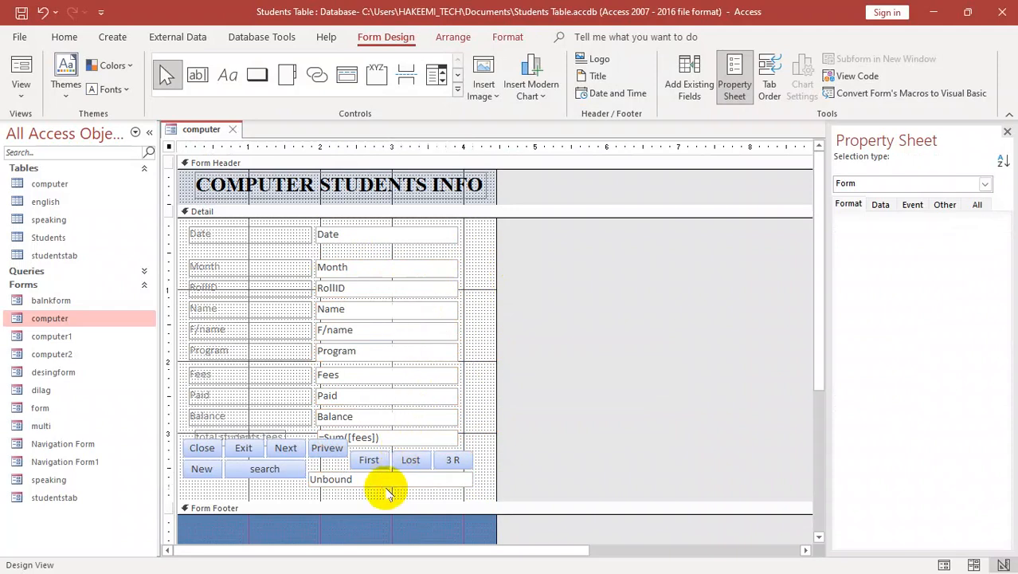
pyautogui.moveTo(447, 362); pyautogui.dragTo(447, 368)
# - Nudge the Month label and text box up two increments toward the Date row
pyautogui.click(470, 273)
pyautogui.click(439, 258)
pyautogui.press('Up')
pyautogui.press('Up')
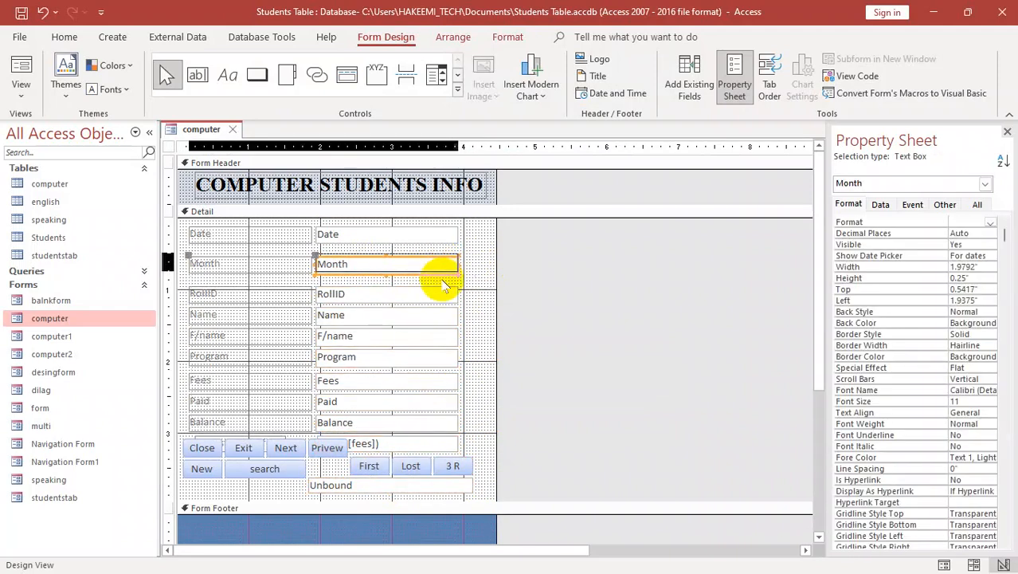
pyautogui.click(470, 275)
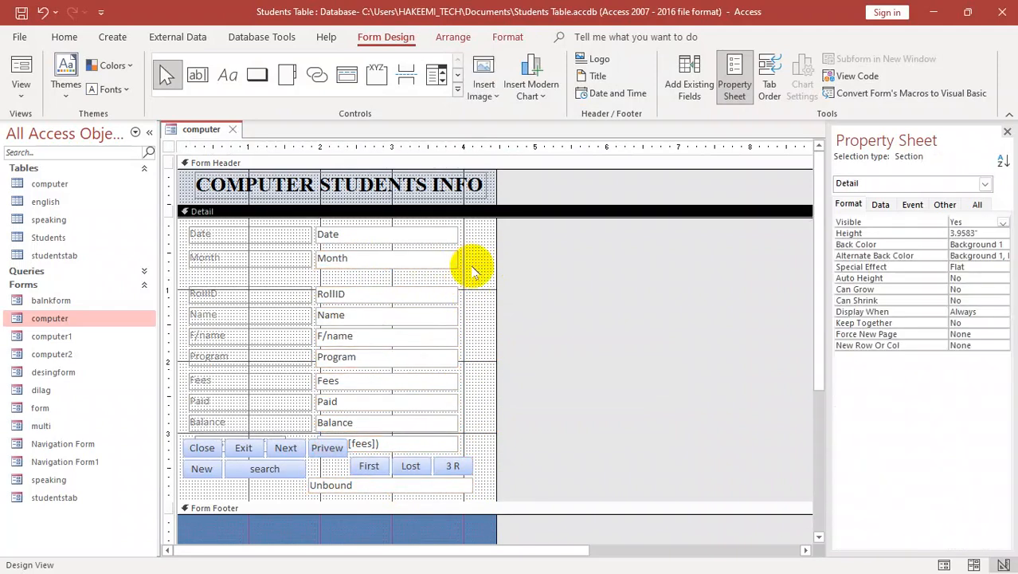
# - Set the font of the Date and Month labels and text boxes to Times New Roman
pyautogui.moveTo(473, 271); pyautogui.dragTo(217, 241)
pyautogui.click(507, 36)
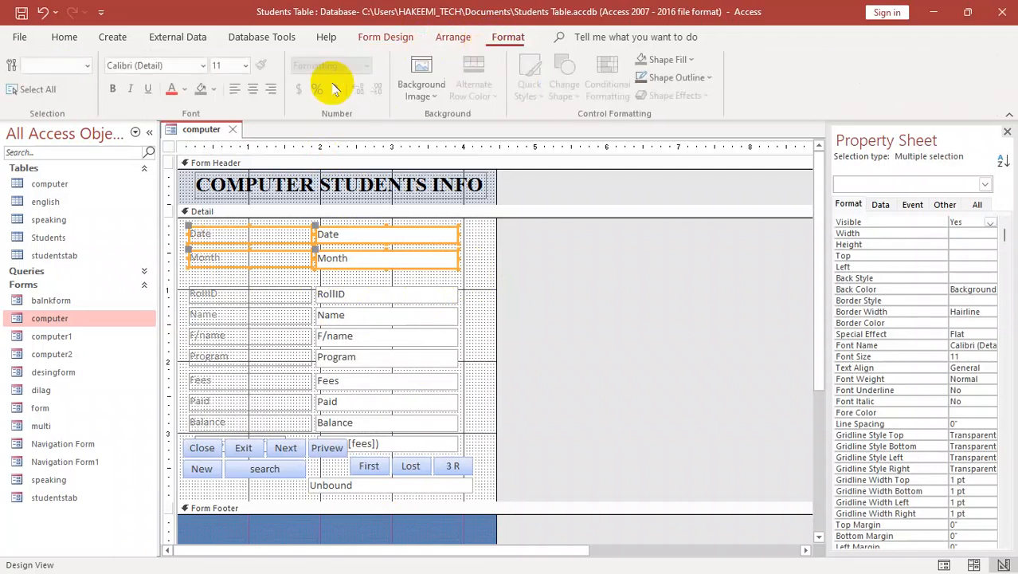
pyautogui.click(183, 67)
pyautogui.write('Times New Roman')
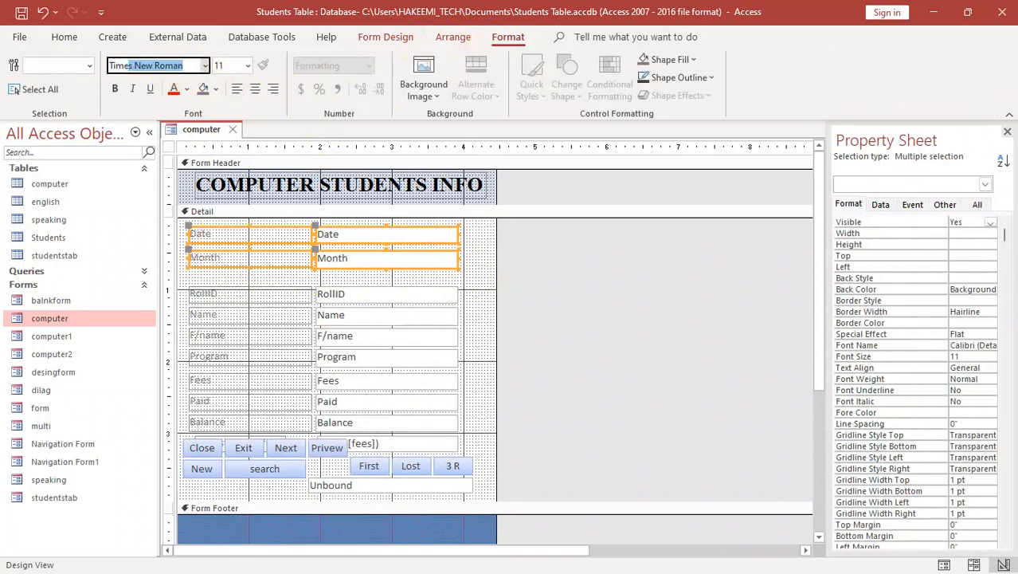
pyautogui.press('Return')
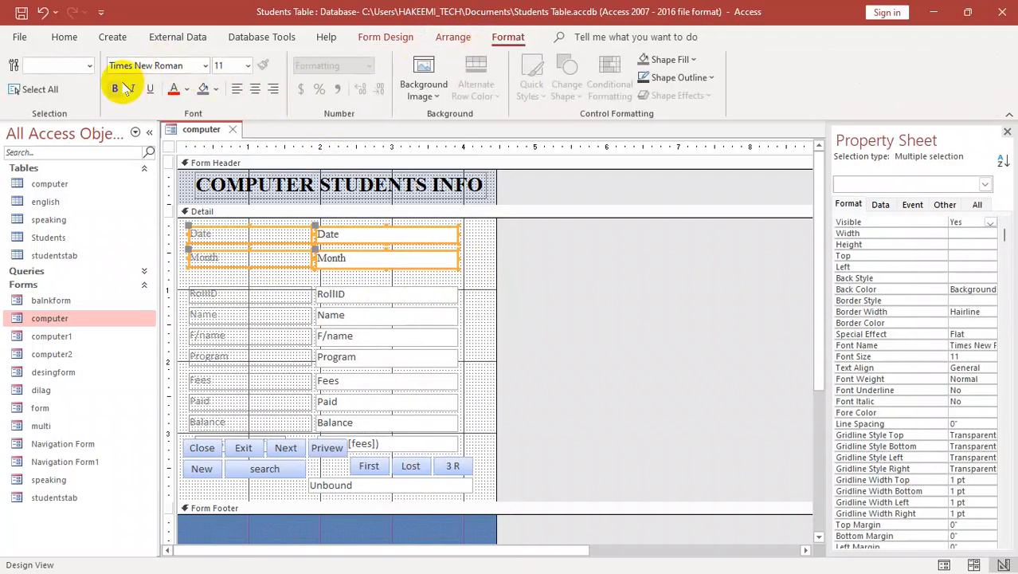
# - Make the Date and Month labels bold and color the text of both rows' labels and text boxes black
pyautogui.moveTo(221, 272); pyautogui.dragTo(215, 223)
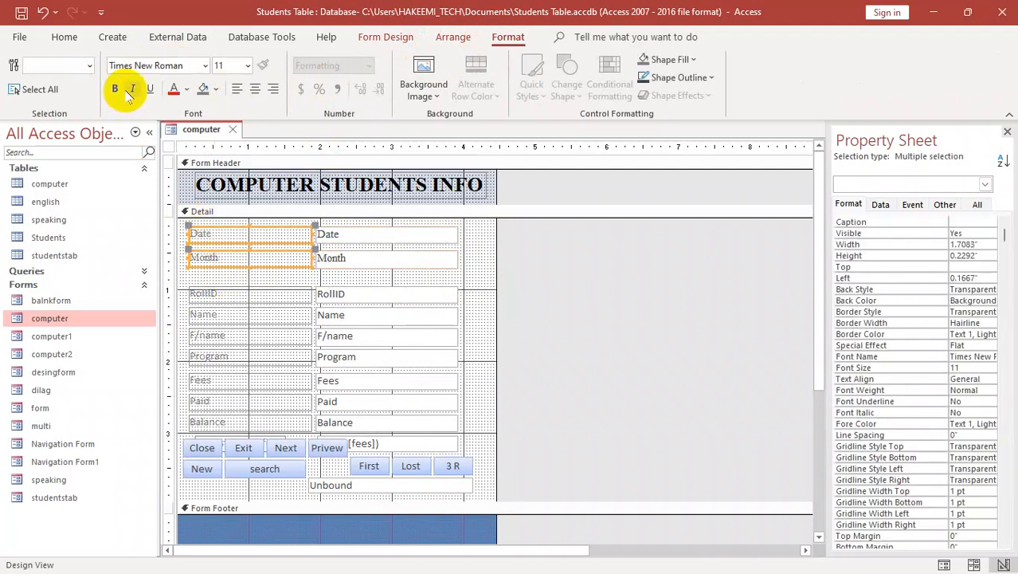
pyautogui.moveTo(368, 276); pyautogui.dragTo(239, 217)
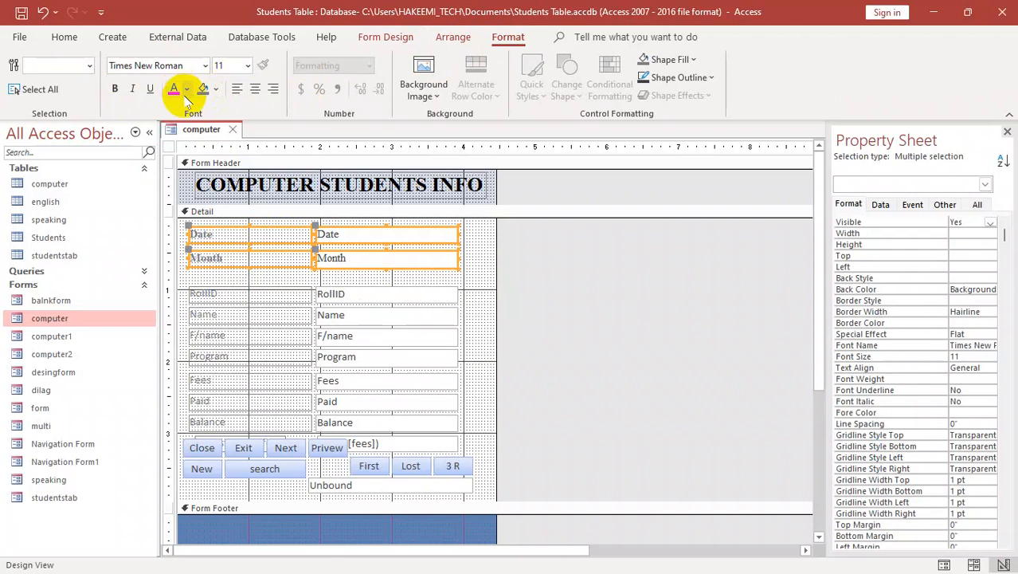
pyautogui.click(187, 89)
pyautogui.click(188, 153)
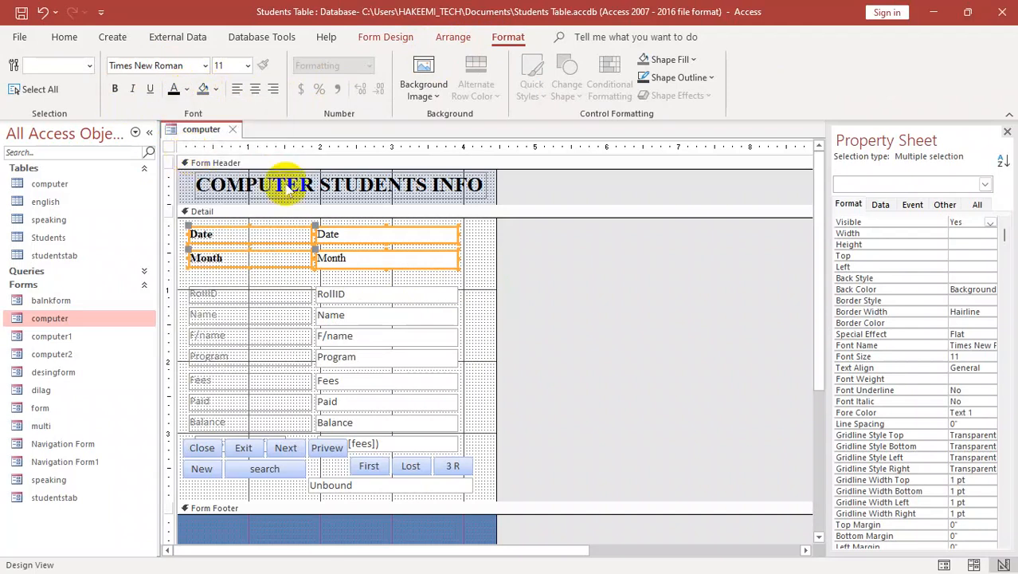
pyautogui.click(464, 270)
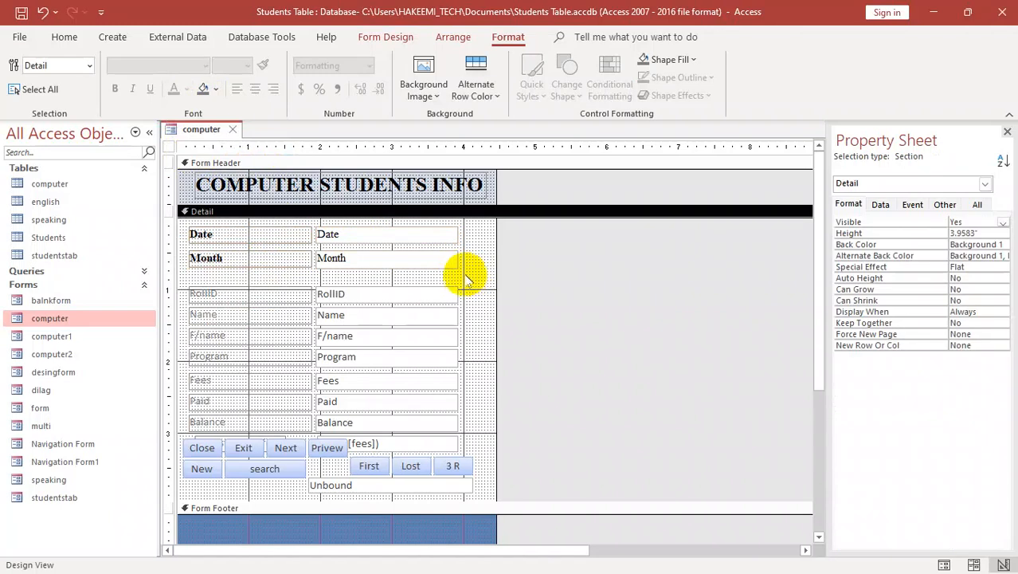
# - Reopen the computer form in Form View to check the Date and Month formatting, and return to Design View
pyautogui.doubleClick(52, 319)
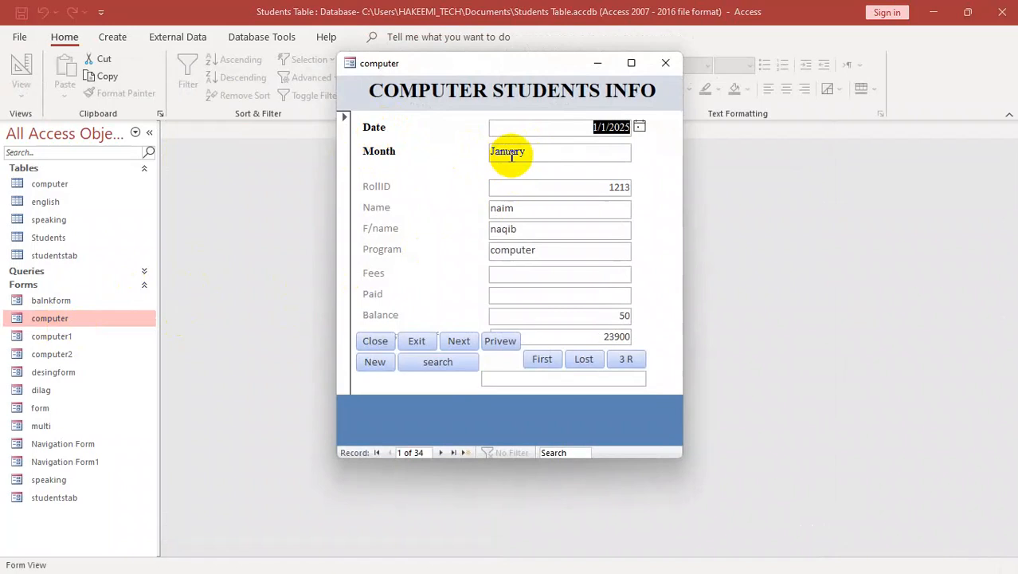
pyautogui.rightClick(446, 152)
pyautogui.rightClick(416, 398)
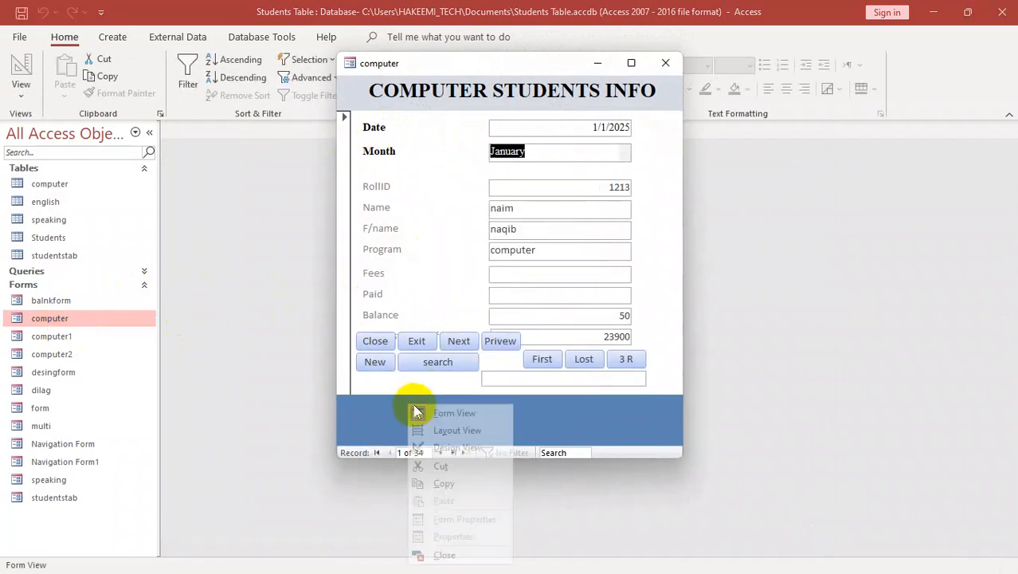
pyautogui.click(431, 445)
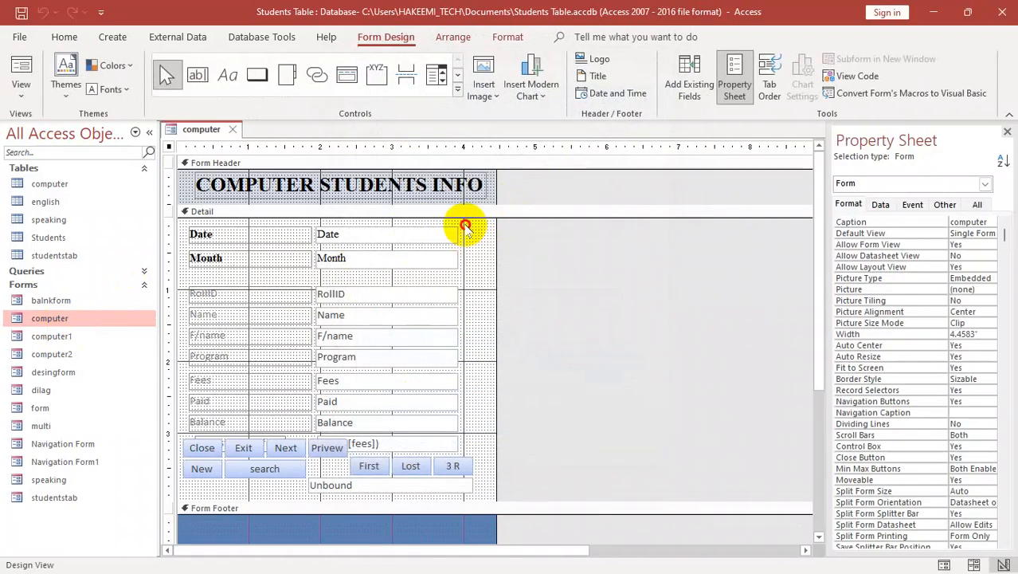
# - Center the text in the Date and Month text boxes
pyautogui.moveTo(466, 223); pyautogui.dragTo(437, 255)
pyautogui.click(508, 36)
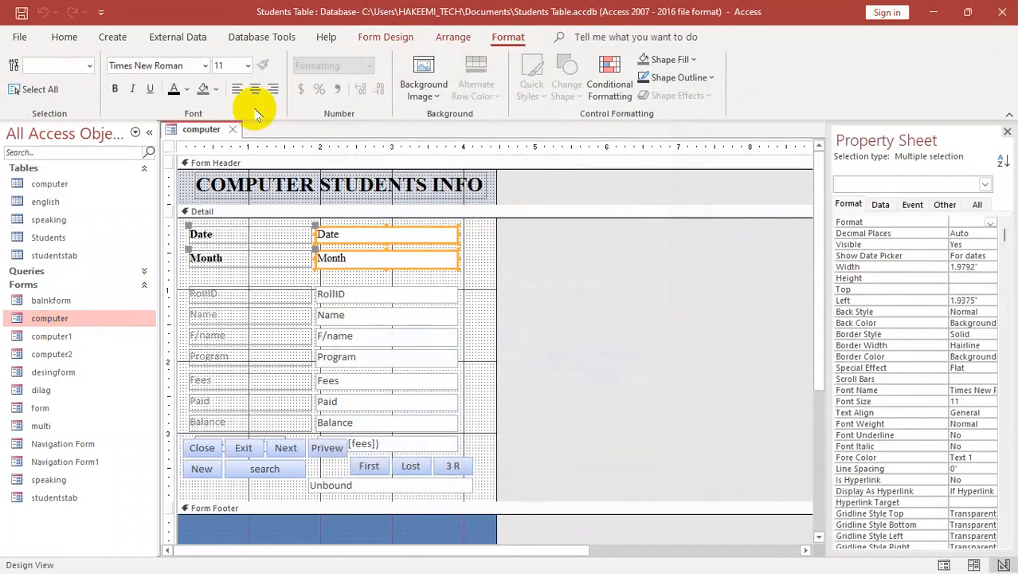
pyautogui.click(255, 88)
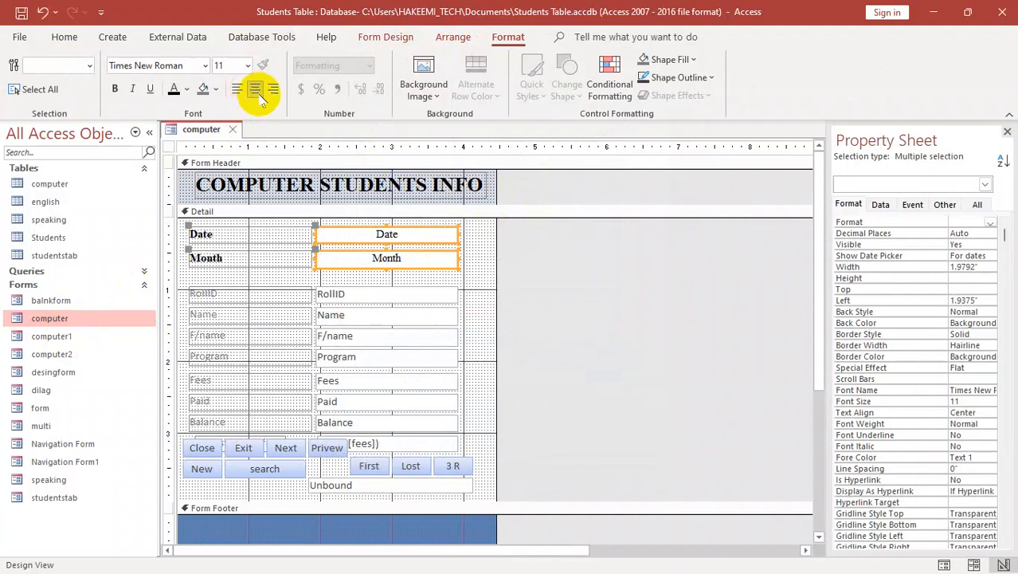
pyautogui.click(478, 271)
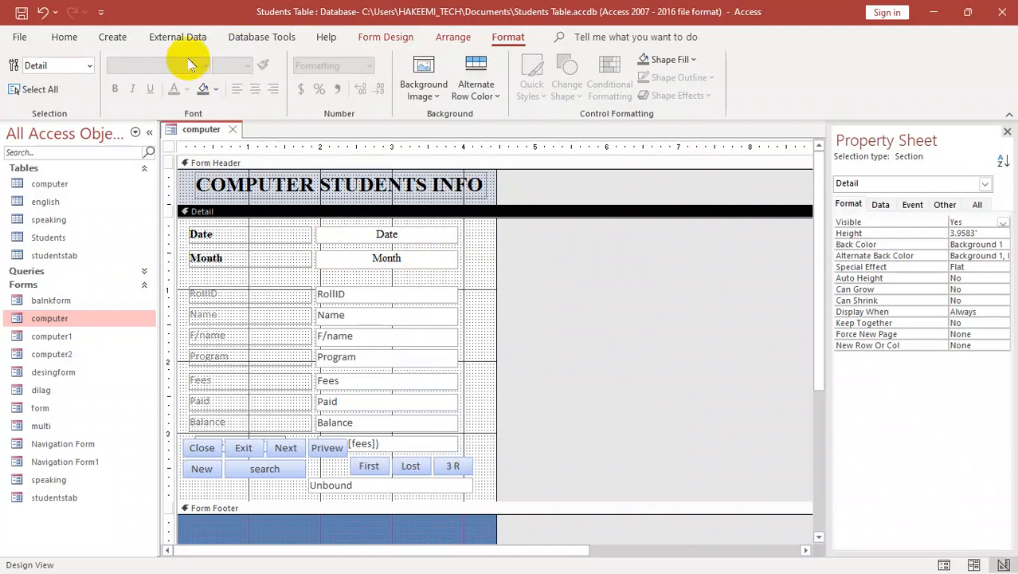
# - Draw a command button about 2.04 by 0.33 inches over the Date text box, dismiss its wizard, and nudge it slightly left
pyautogui.click(374, 38)
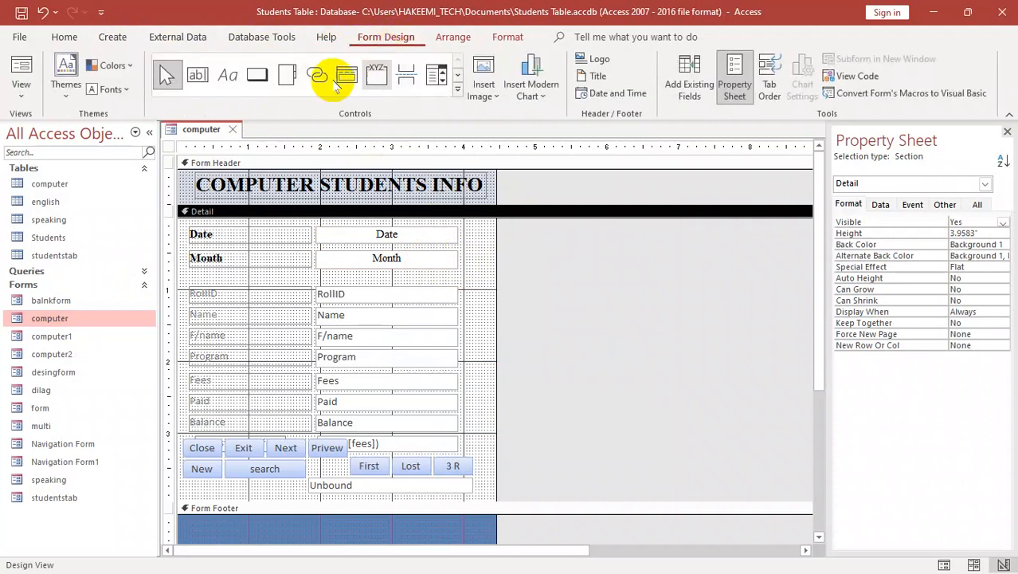
pyautogui.click(255, 76)
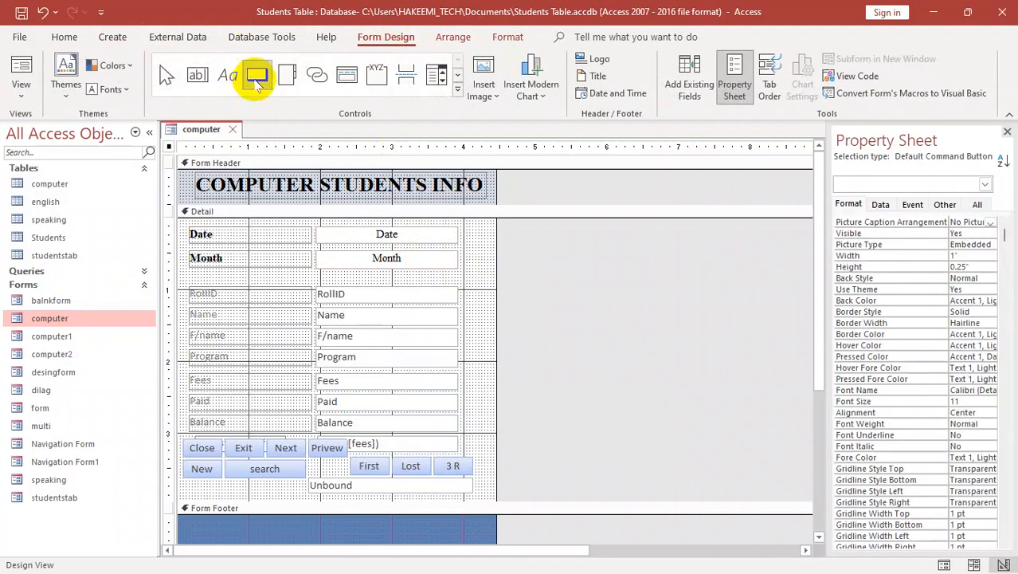
pyautogui.moveTo(316, 227); pyautogui.dragTo(461, 243)
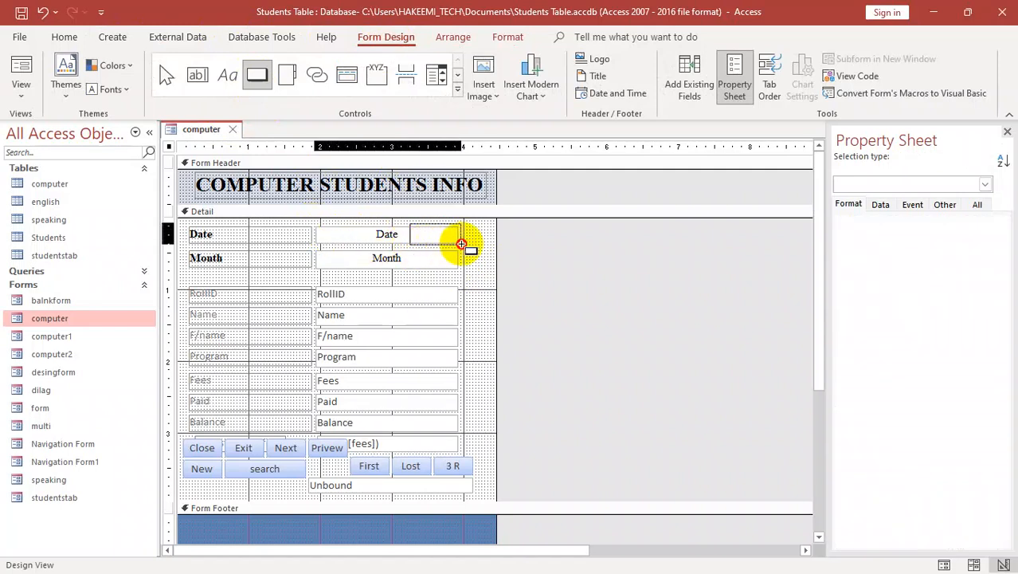
pyautogui.moveTo(461, 245); pyautogui.dragTo(461, 244)
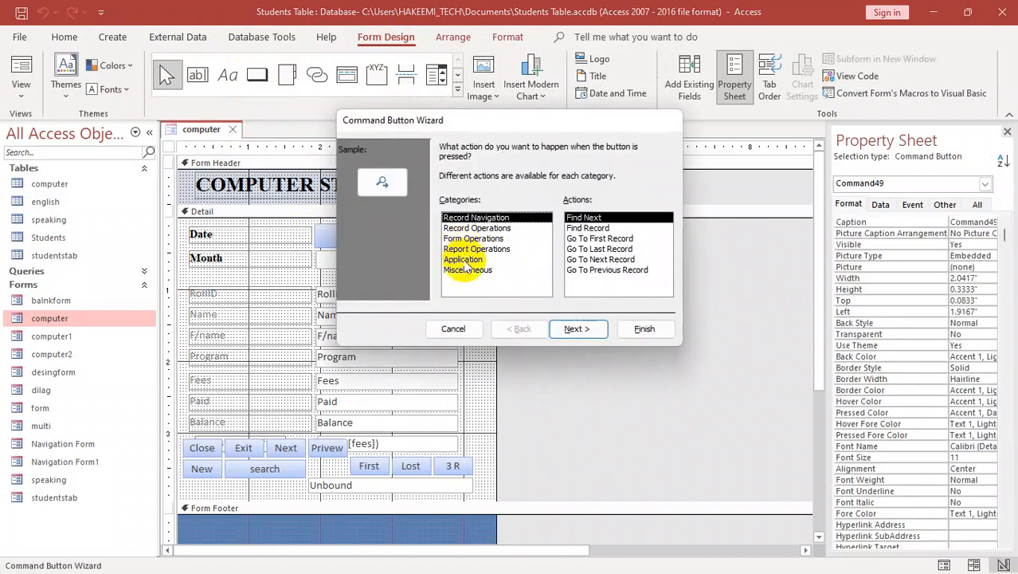
pyautogui.click(450, 392)
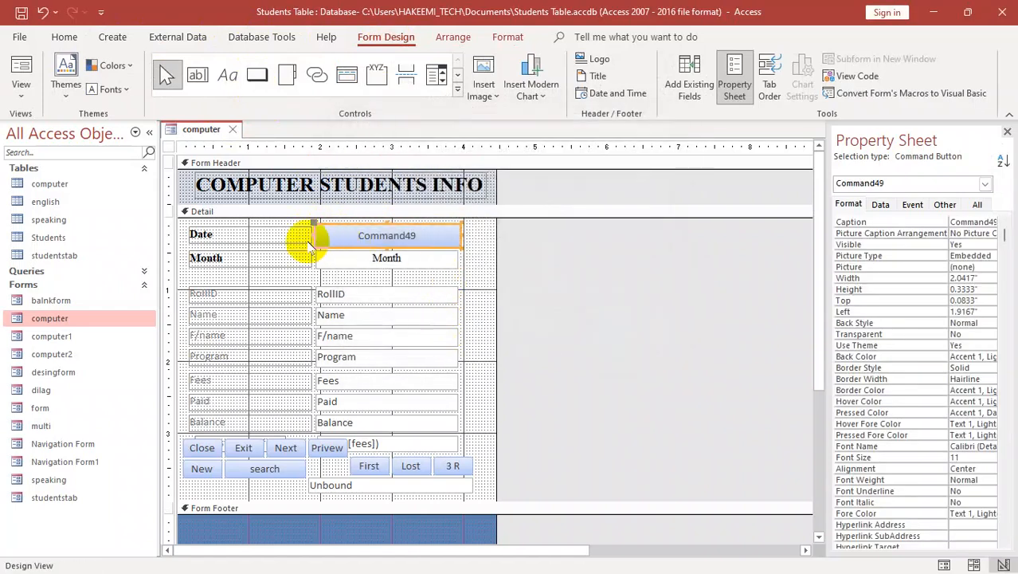
pyautogui.press('Left')
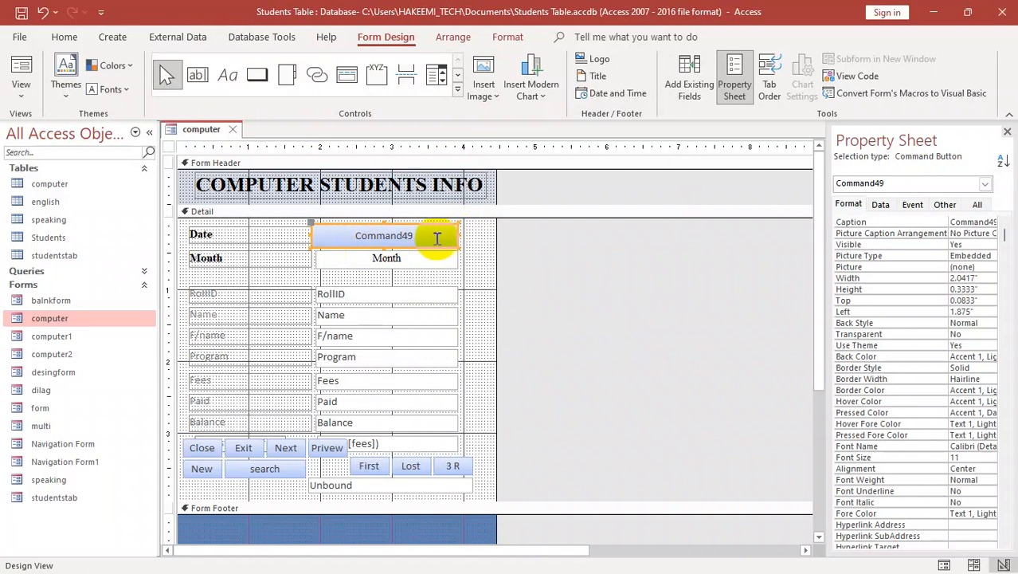
# - Clear the new button's caption, make its fill transparent, and nudge it slightly right around the Date text box
pyautogui.moveTo(414, 243); pyautogui.dragTo(302, 234)
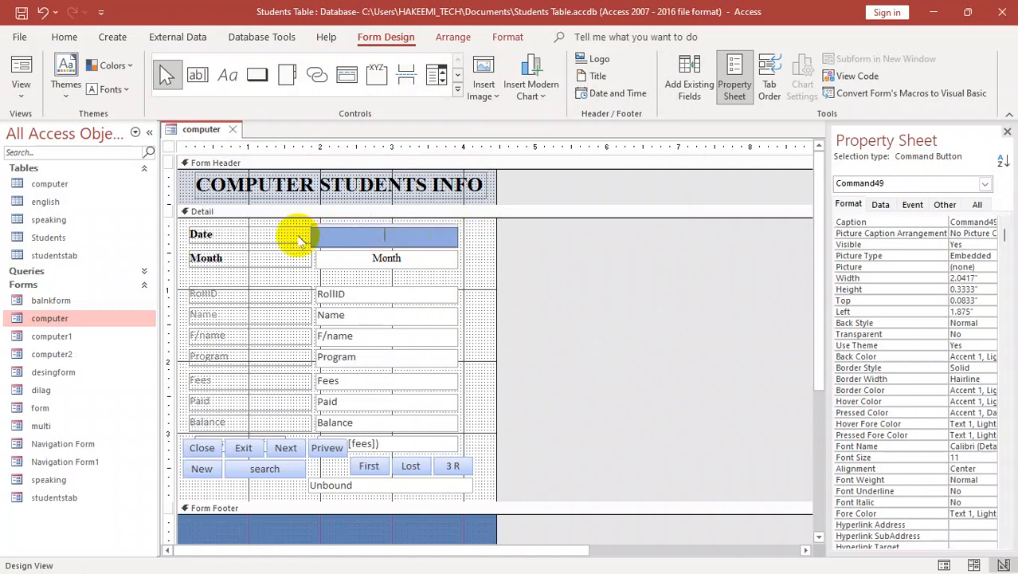
pyautogui.click(468, 256)
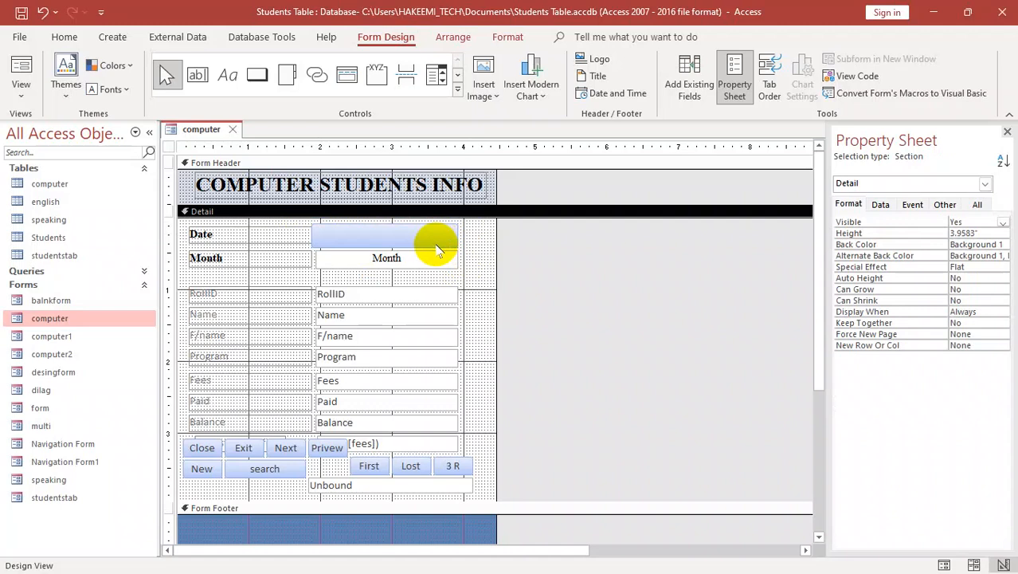
pyautogui.click(412, 231)
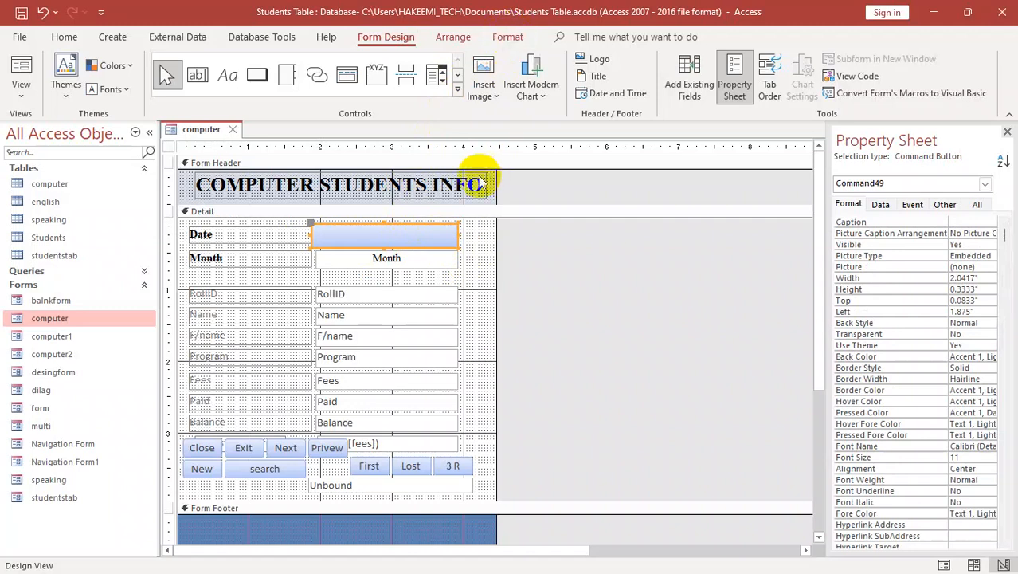
pyautogui.click(506, 38)
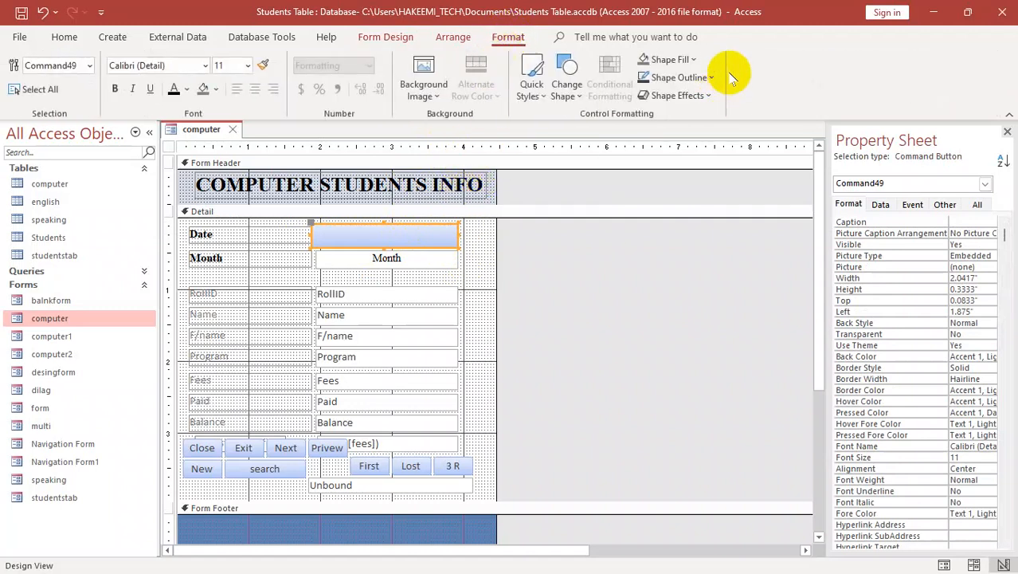
pyautogui.click(687, 60)
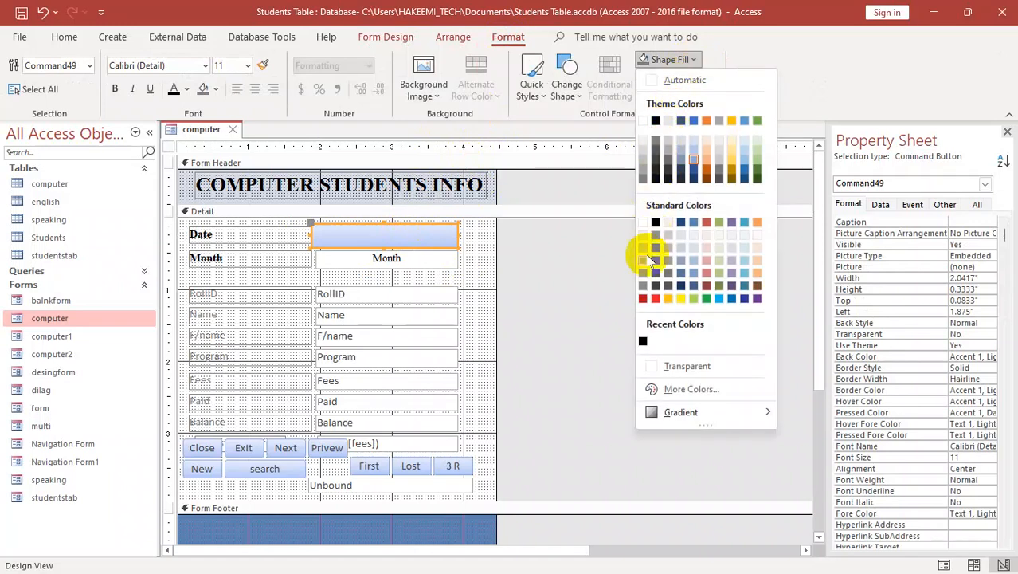
pyautogui.click(654, 373)
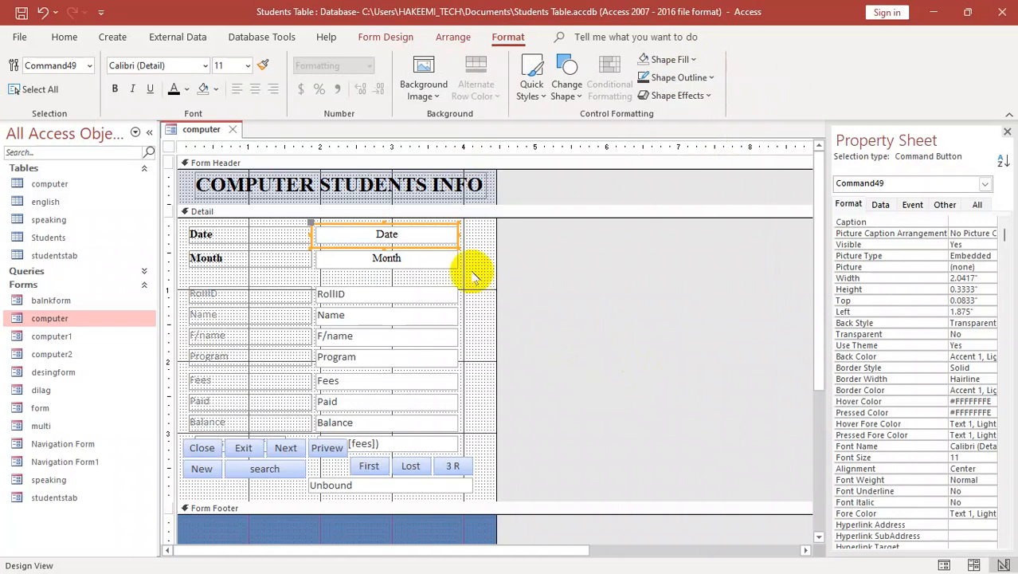
pyautogui.press('Right')
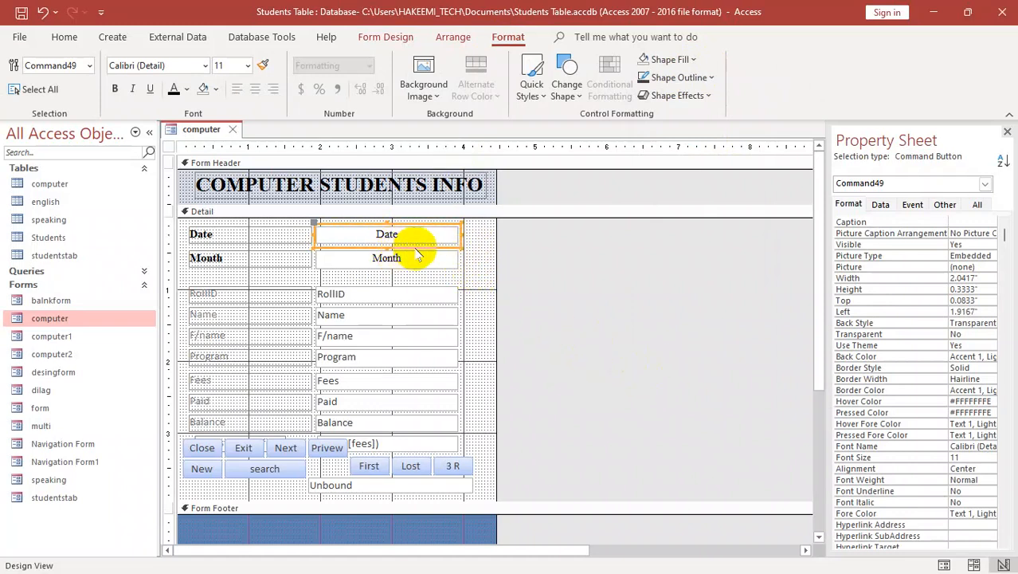
# - Reopen the computer form in Form View to check the transparent button around the Date field, and return to Design View
pyautogui.hotkey('ctrl', 'w')
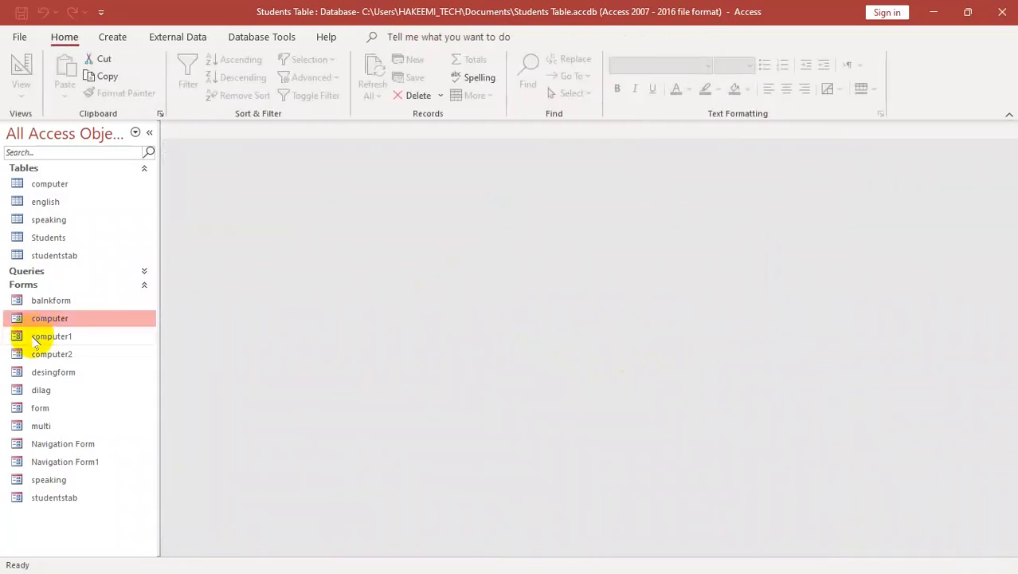
pyautogui.doubleClick(77, 319)
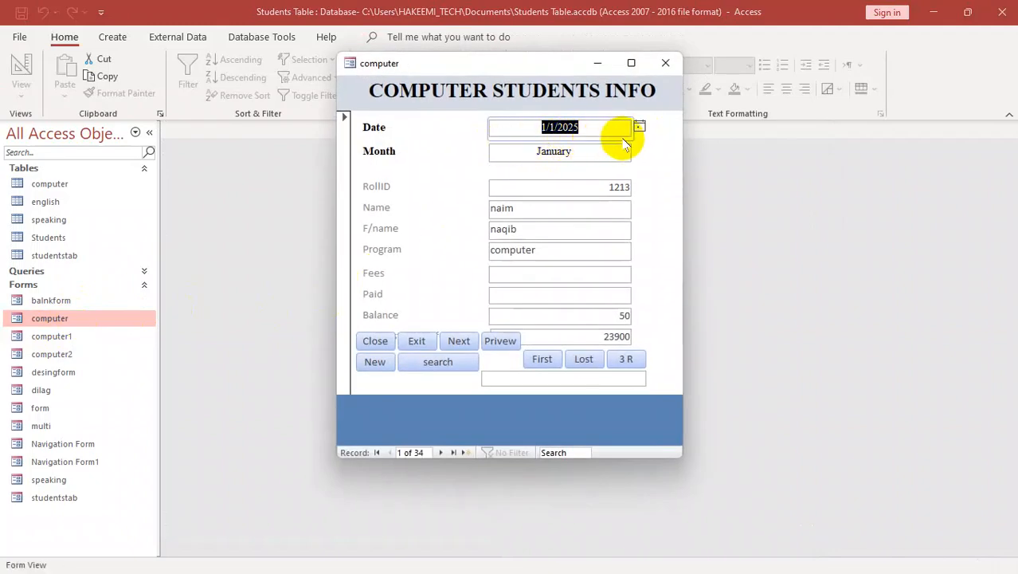
pyautogui.rightClick(639, 142)
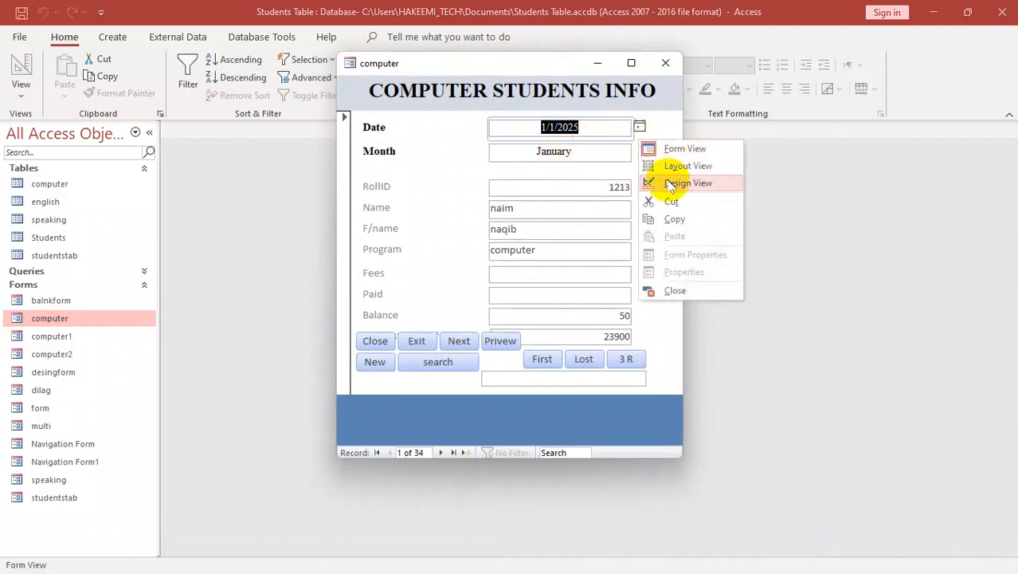
pyautogui.click(644, 183)
# - Stretch the left edge of the transparent button around the Date text box so it is about 2.08 inches wide
pyautogui.click(320, 236)
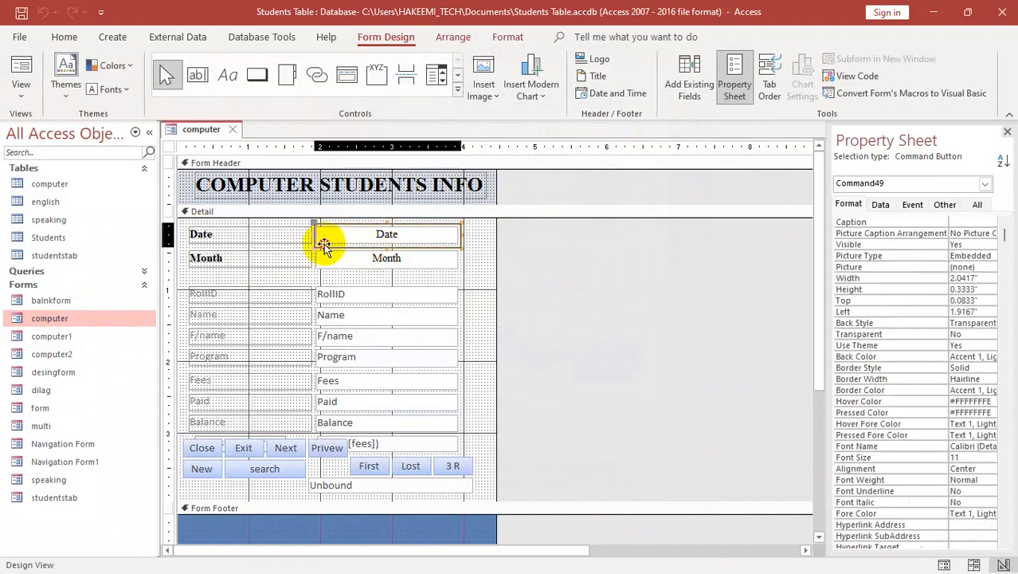
pyautogui.click(315, 236)
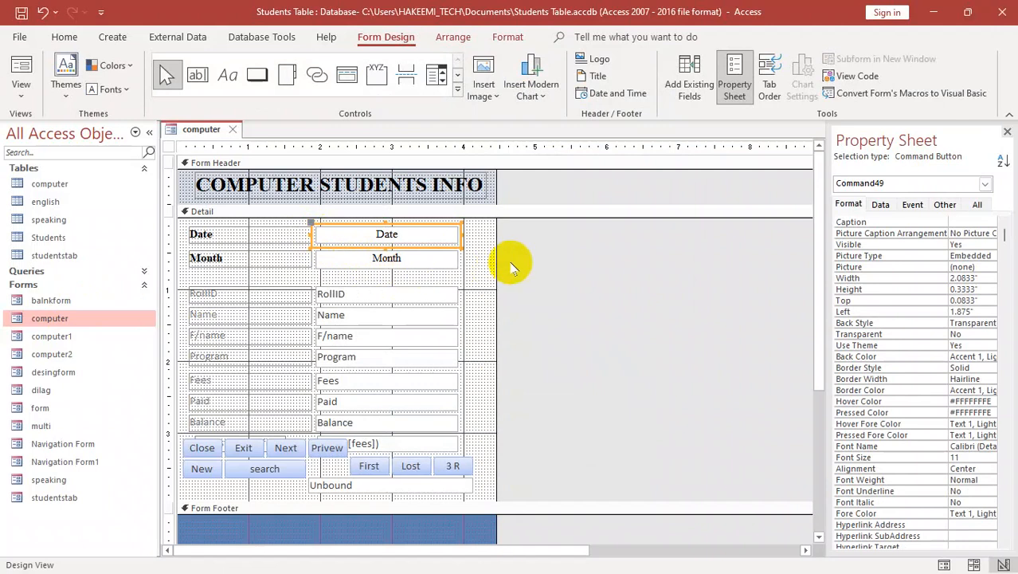
pyautogui.click(493, 245)
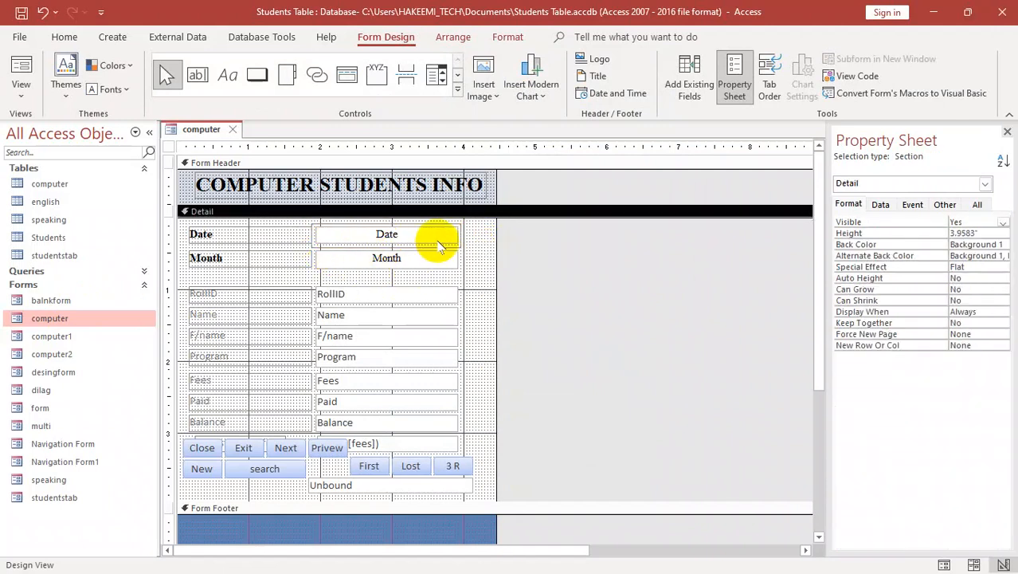
pyautogui.click(454, 244)
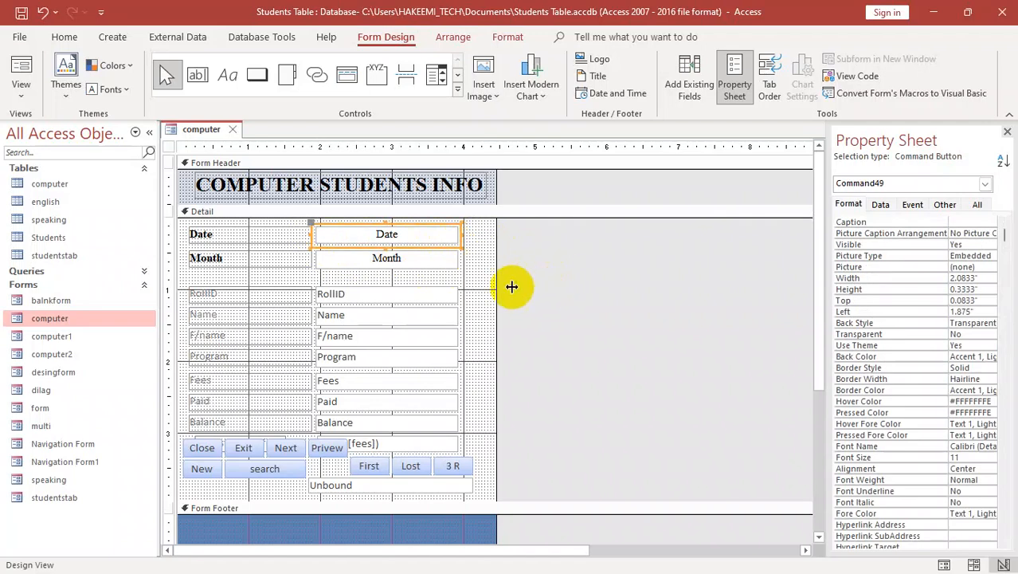
pyautogui.click(482, 279)
pyautogui.click(385, 246)
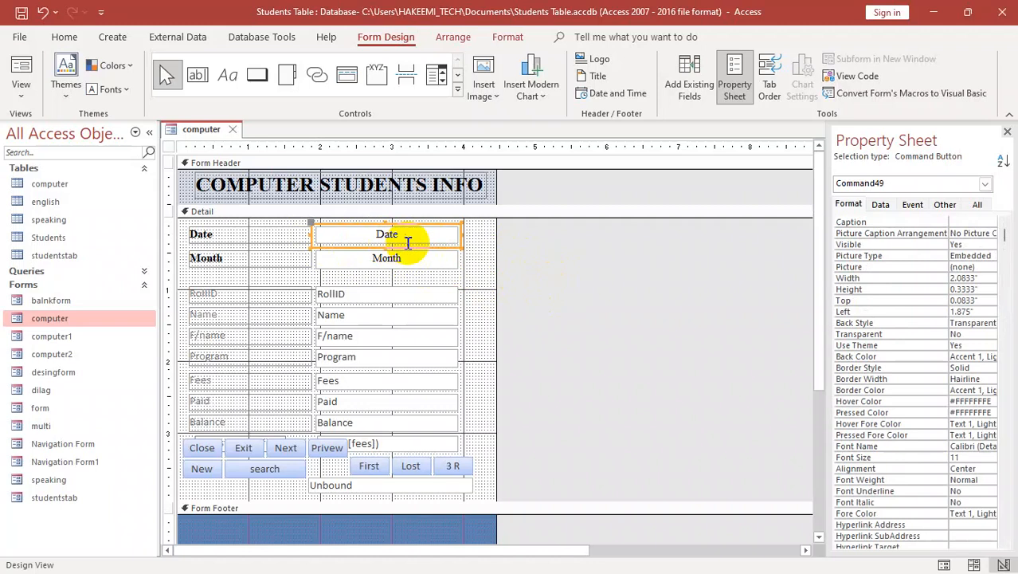
pyautogui.click(474, 266)
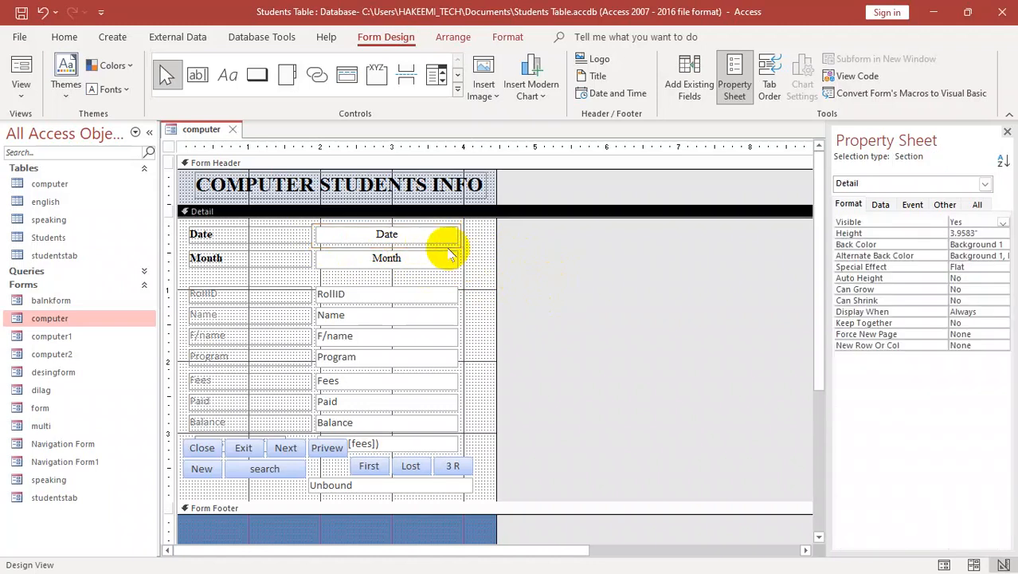
pyautogui.click(451, 253)
pyautogui.click(465, 231)
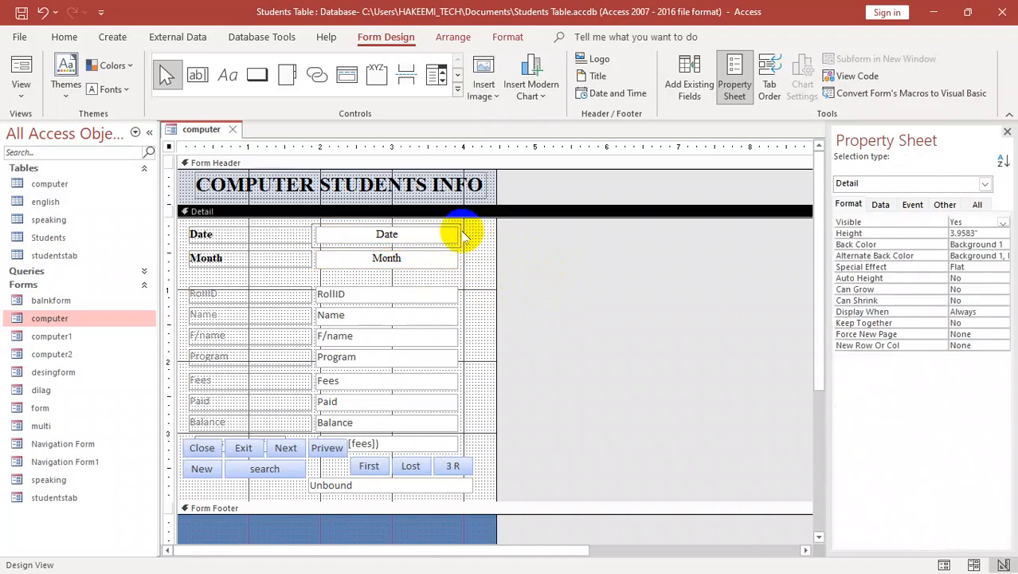
# - Give the transparent button around the Date text box a black outline with a 1 pt line thickness
pyautogui.click(460, 241)
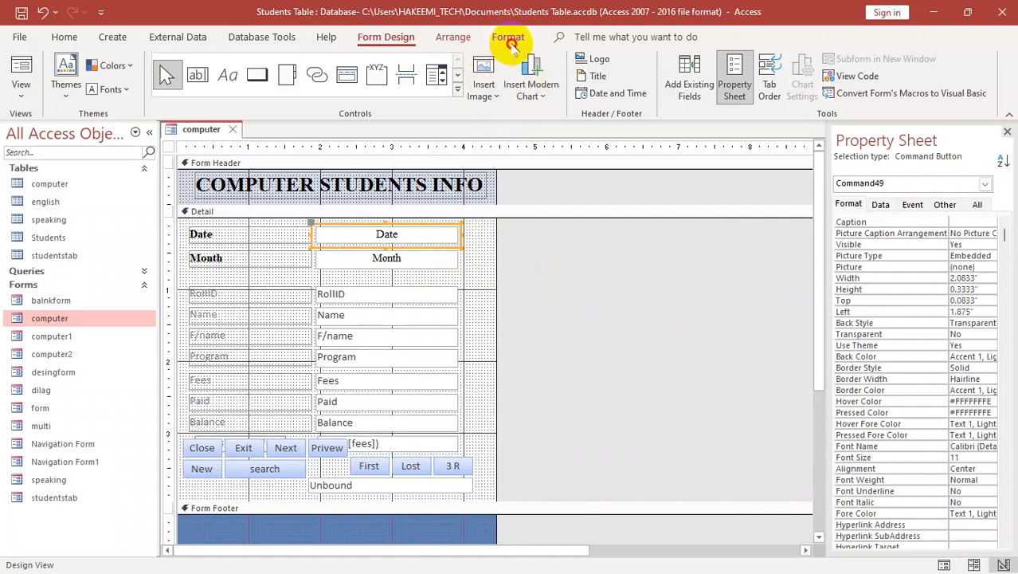
pyautogui.click(508, 38)
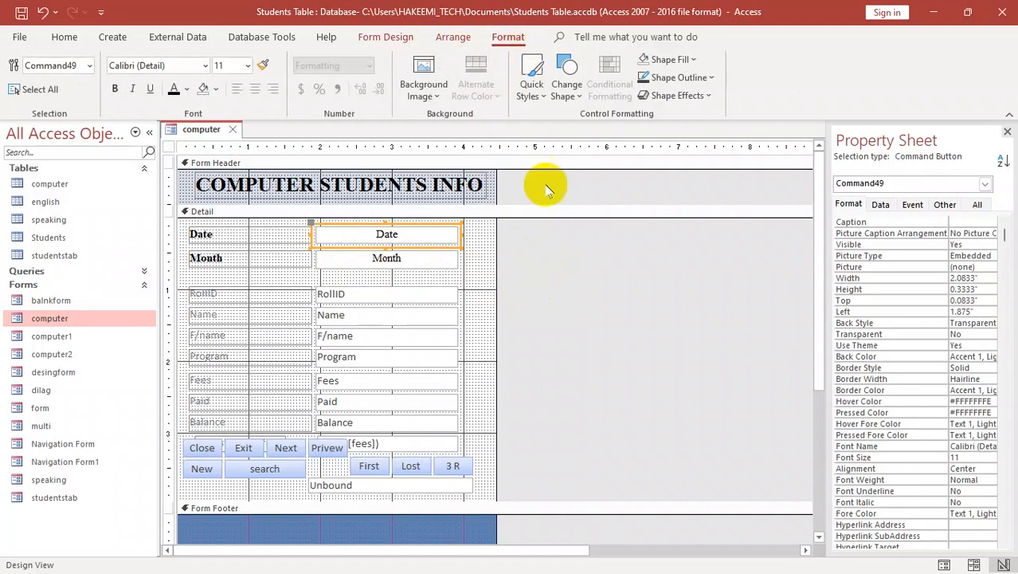
pyautogui.click(711, 78)
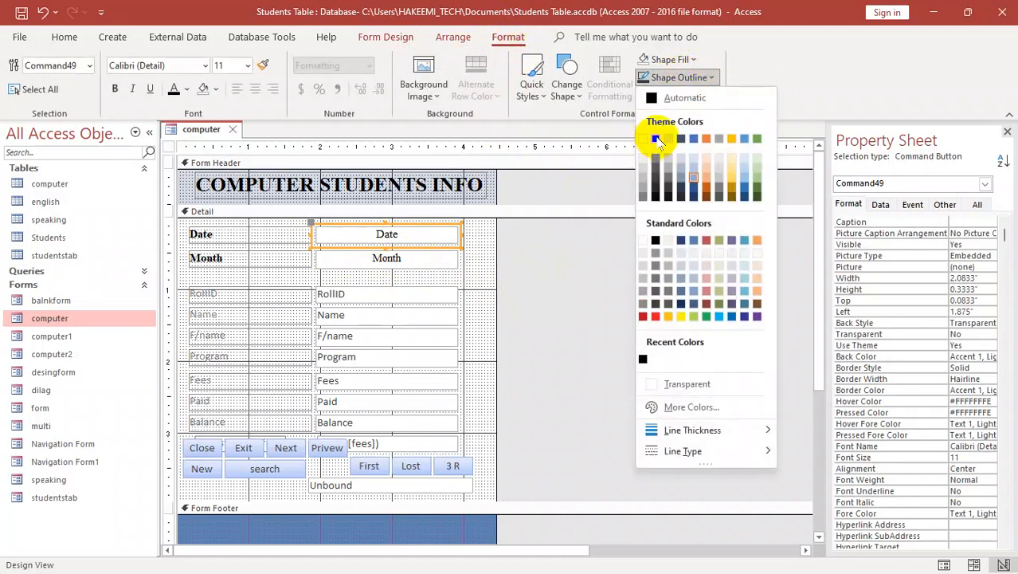
pyautogui.click(656, 140)
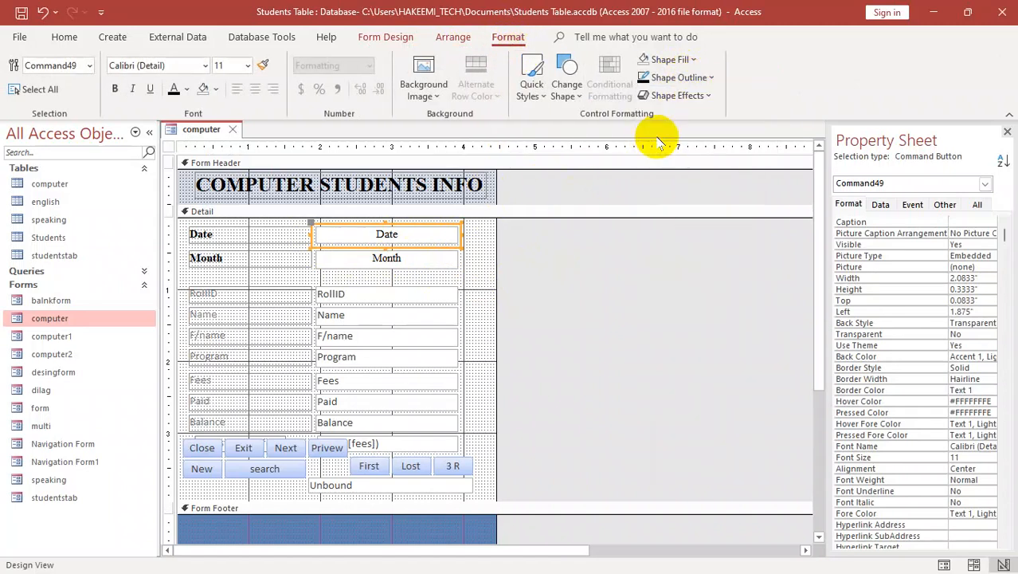
pyautogui.click(698, 77)
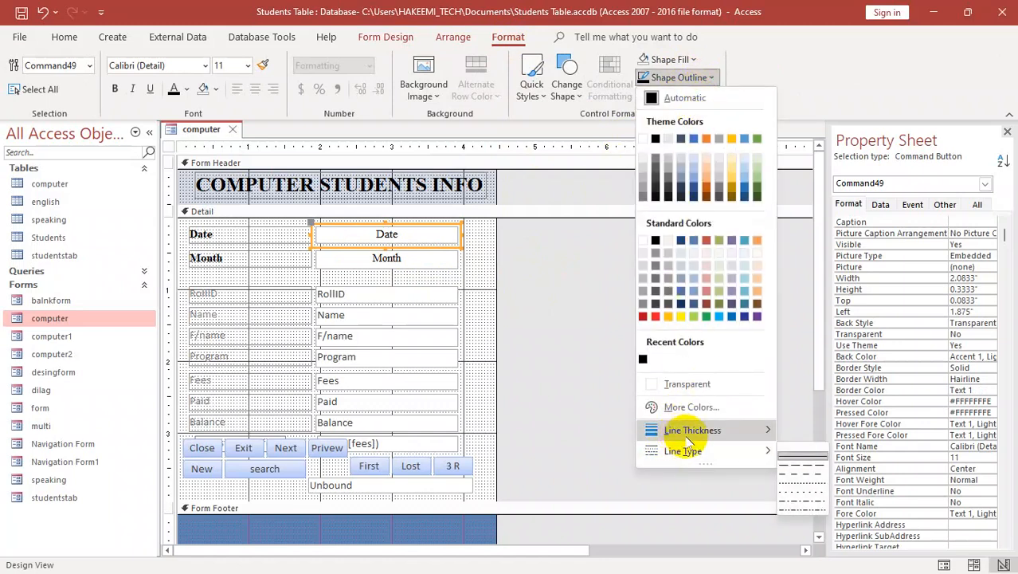
pyautogui.moveTo(688, 435)
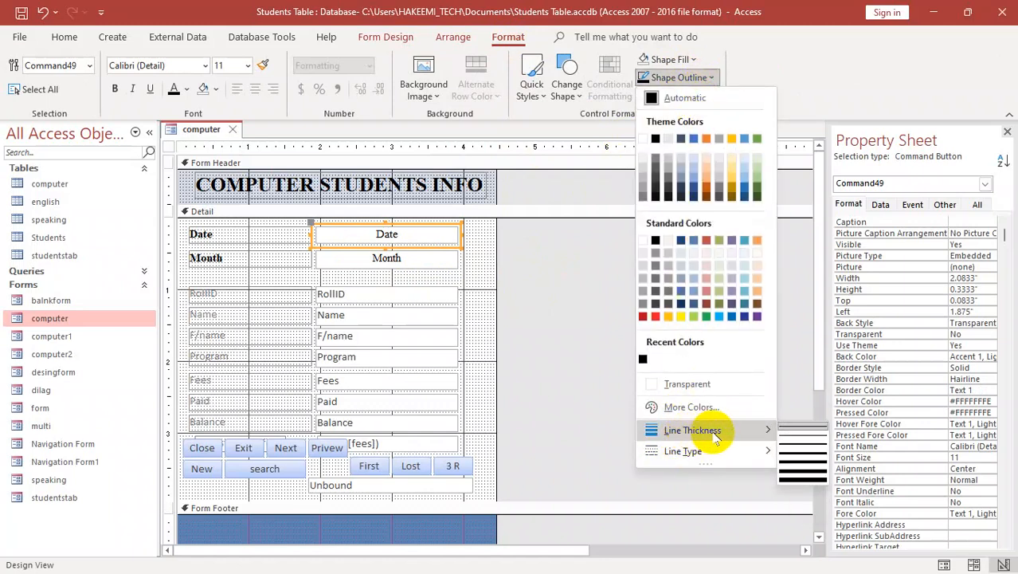
pyautogui.click(792, 433)
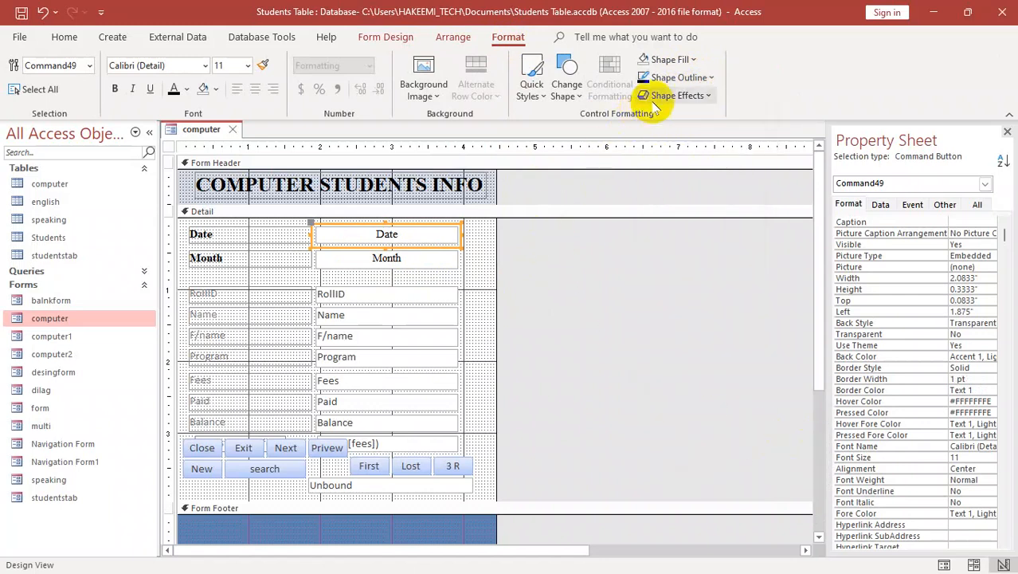
# - Set the outline of the transparent button around the Date text box to the Dash Dot Dot line type
pyautogui.click(697, 76)
pyautogui.moveTo(674, 461)
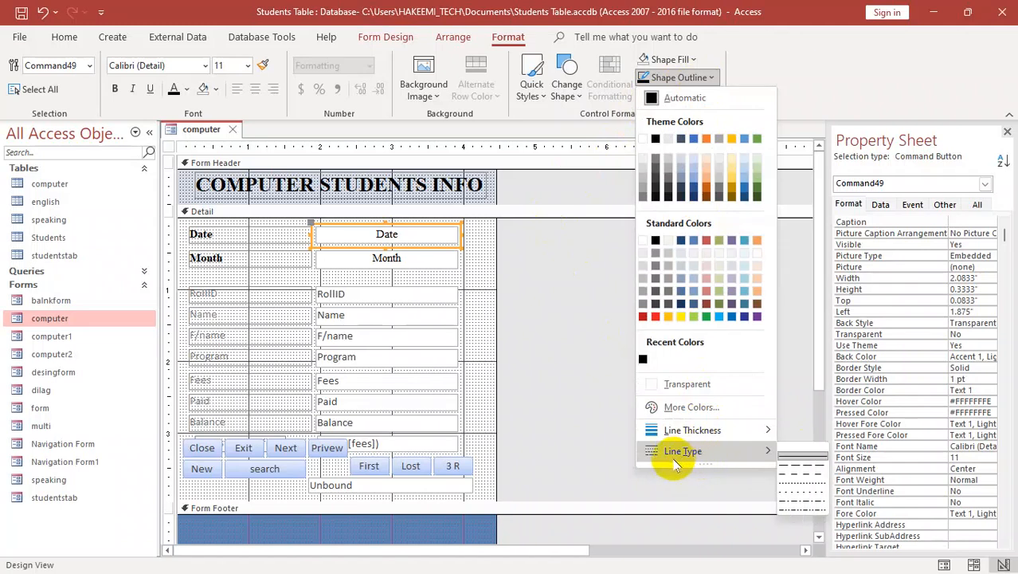
pyautogui.click(786, 507)
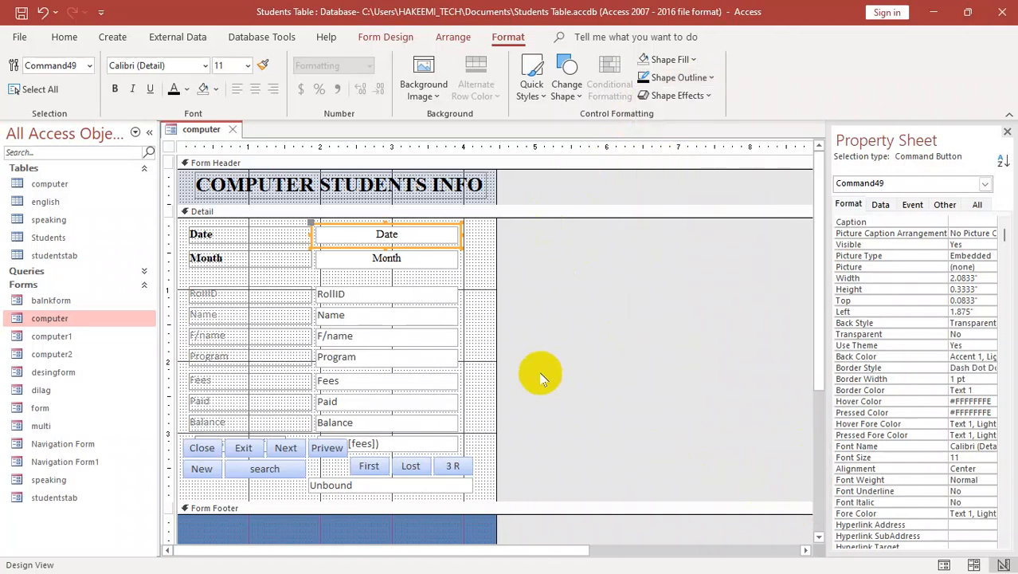
# - Reopen the computer form in Form View to check the dashed outline around the Date field, and return to Design View
pyautogui.click(232, 129)
pyautogui.doubleClick(104, 318)
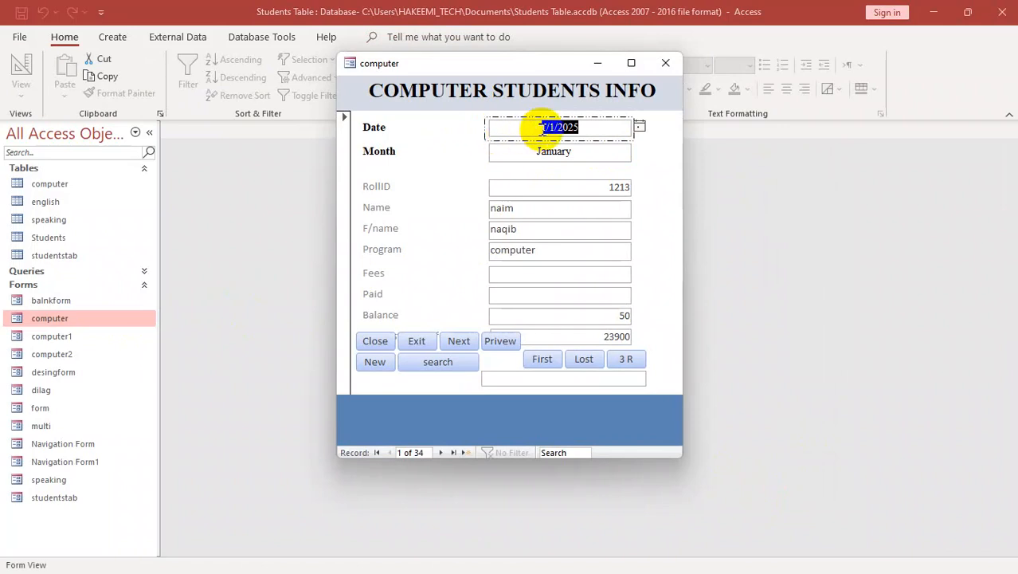
pyautogui.rightClick(432, 150)
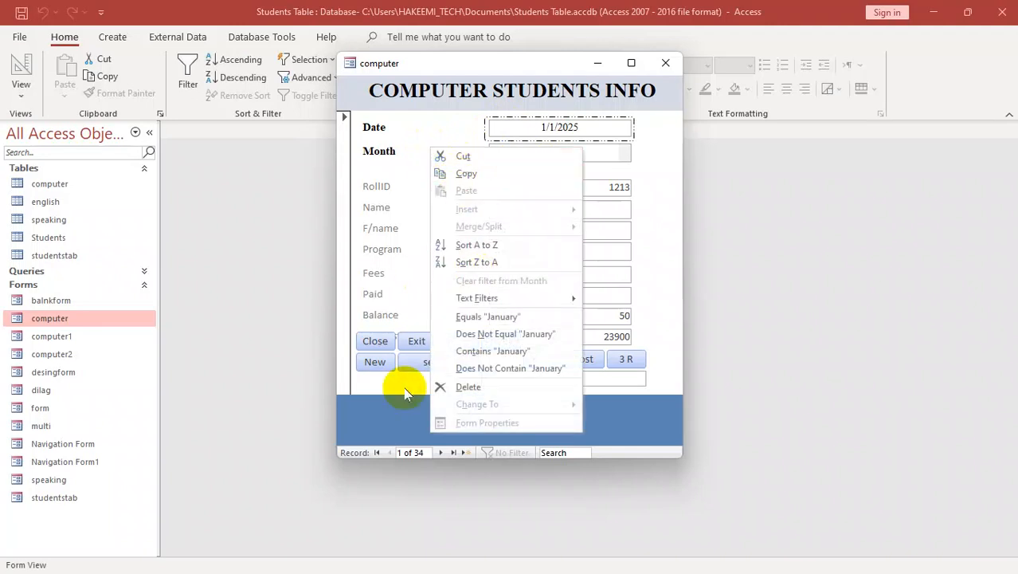
pyautogui.rightClick(402, 414)
pyautogui.click(434, 294)
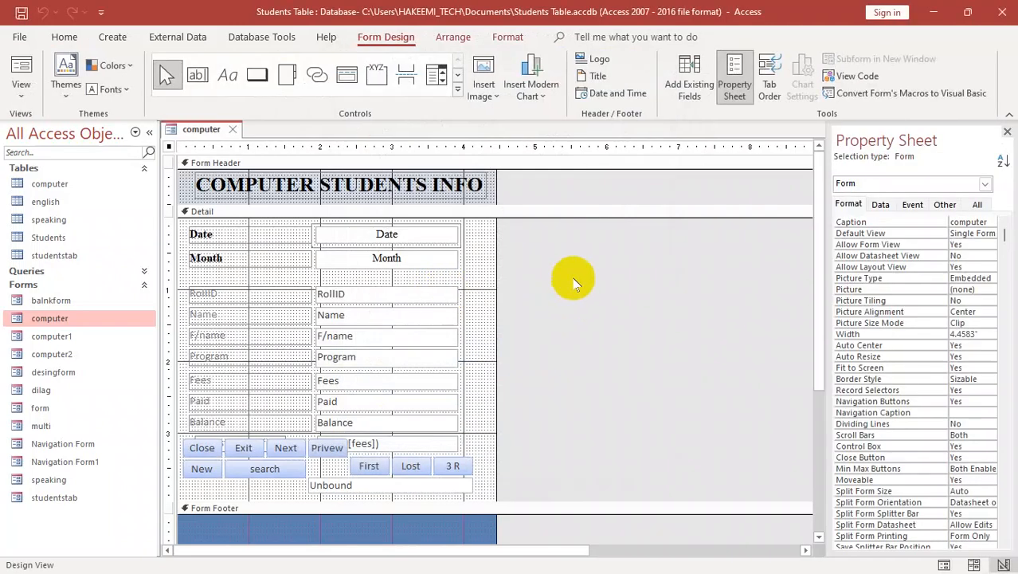
# - Send the transparent button around the Date text box to the back, behind the text box
pyautogui.click(457, 253)
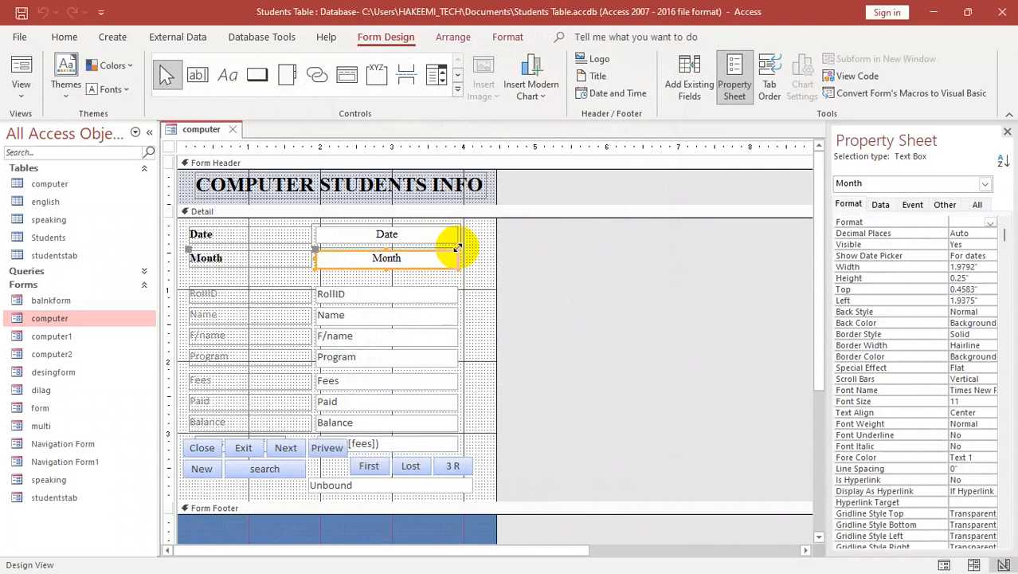
pyautogui.keyDown('shift'); pyautogui.click(454, 239); pyautogui.keyUp('shift')
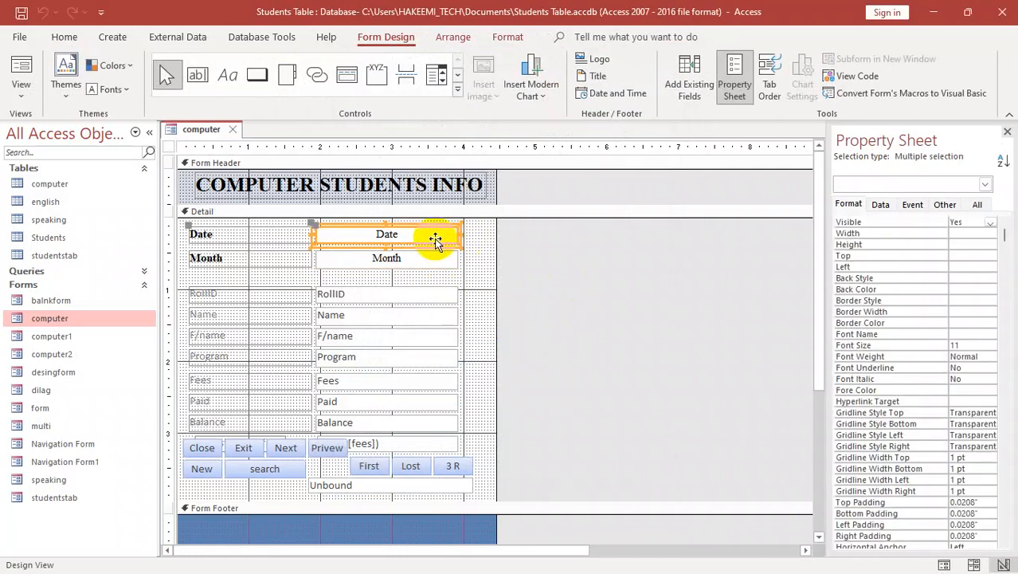
pyautogui.click(433, 239)
pyautogui.click(470, 249)
pyautogui.moveTo(470, 248); pyautogui.dragTo(454, 246)
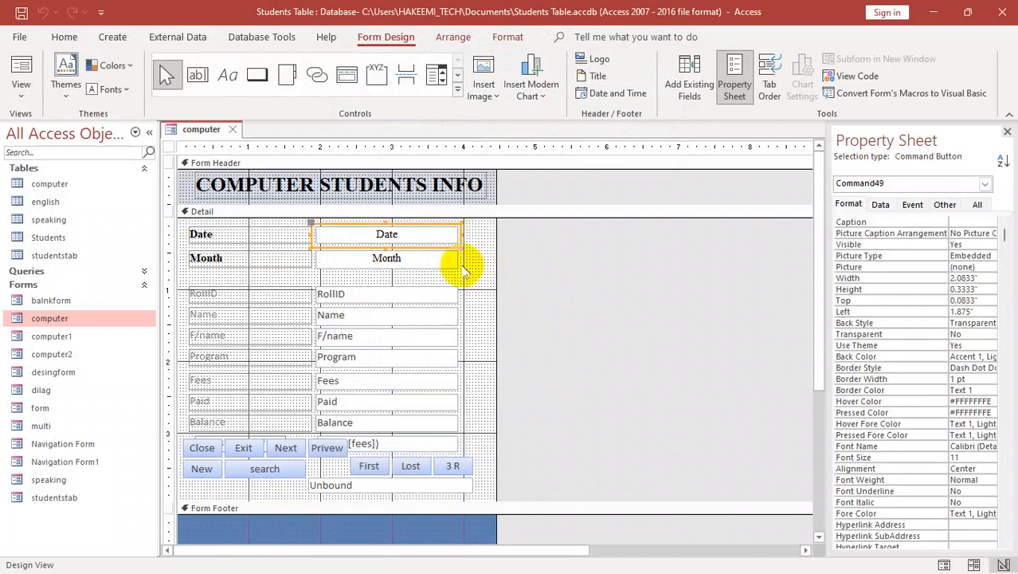
pyautogui.rightClick(420, 248)
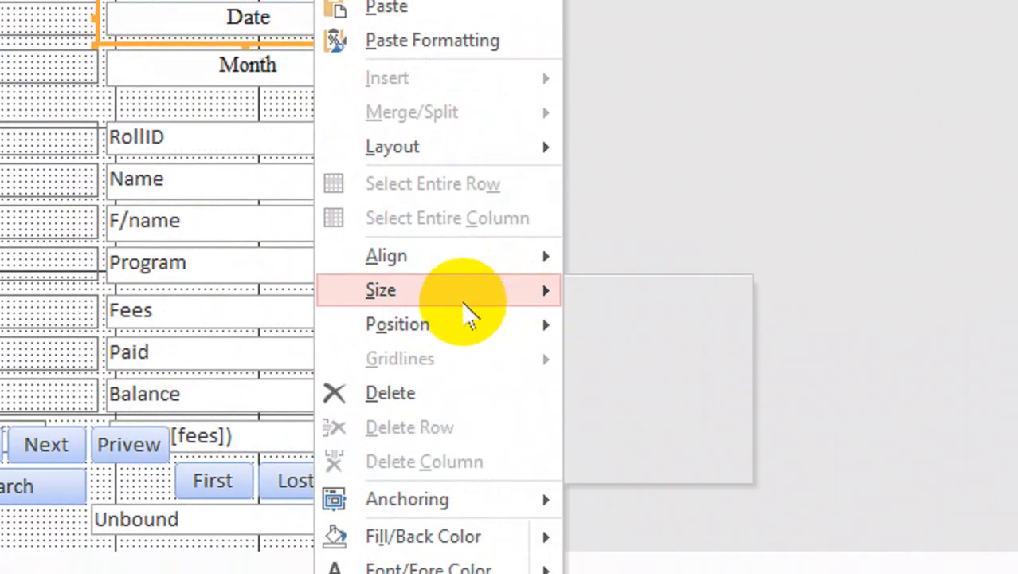
pyautogui.moveTo(522, 387)
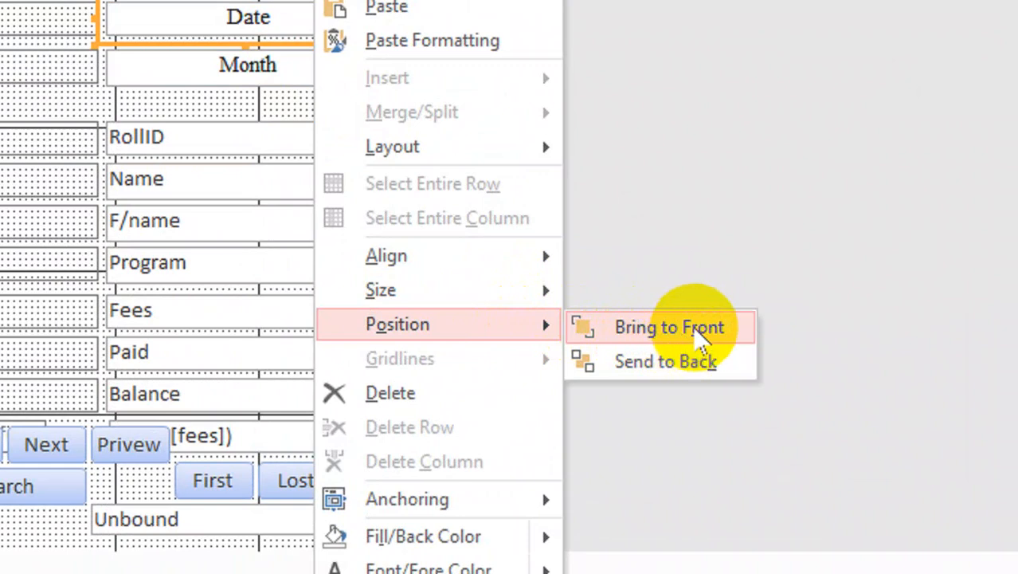
pyautogui.click(660, 363)
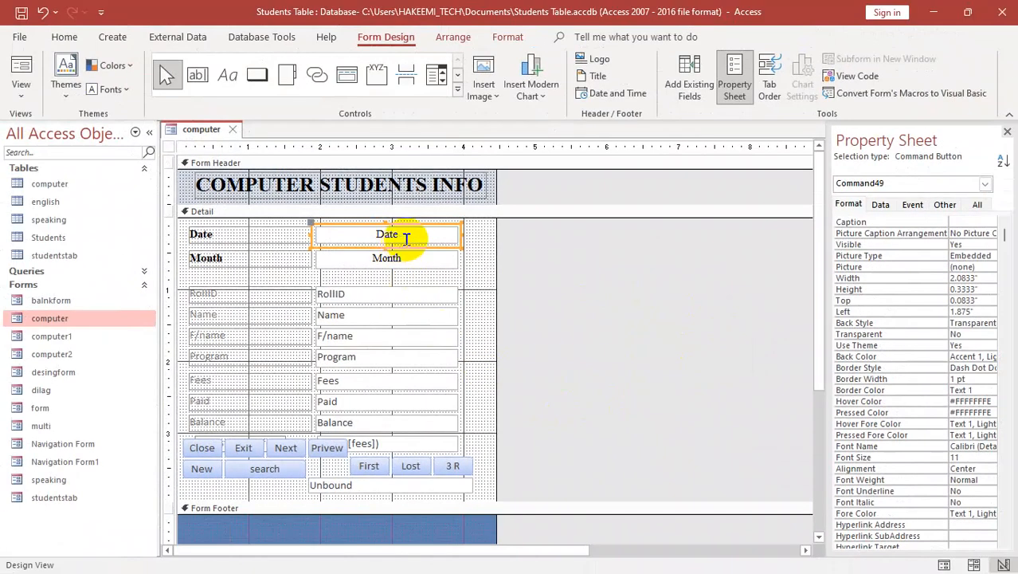
# - Make both the fill and the outline of the Date text box transparent
pyautogui.click(465, 255)
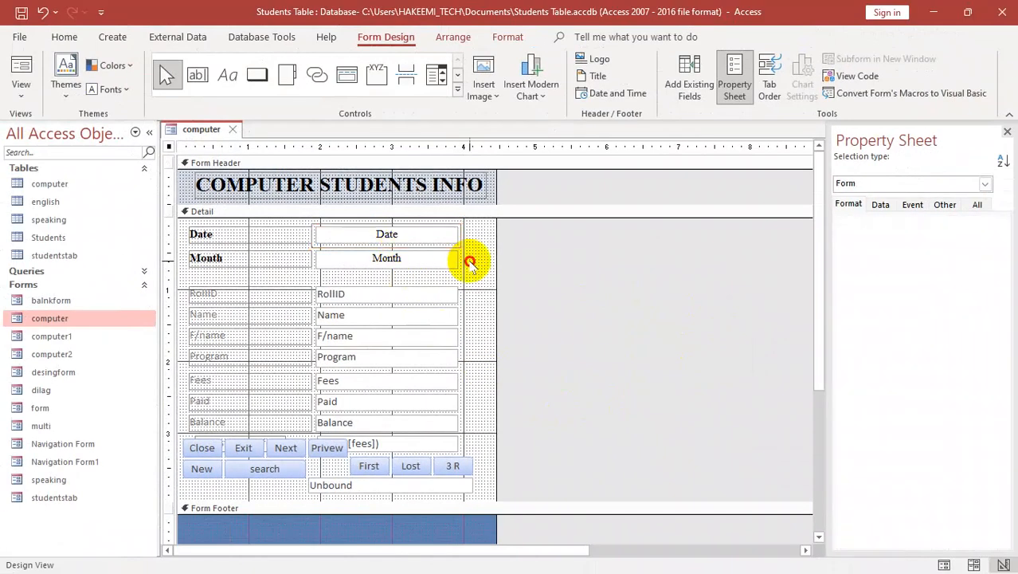
pyautogui.click(439, 236)
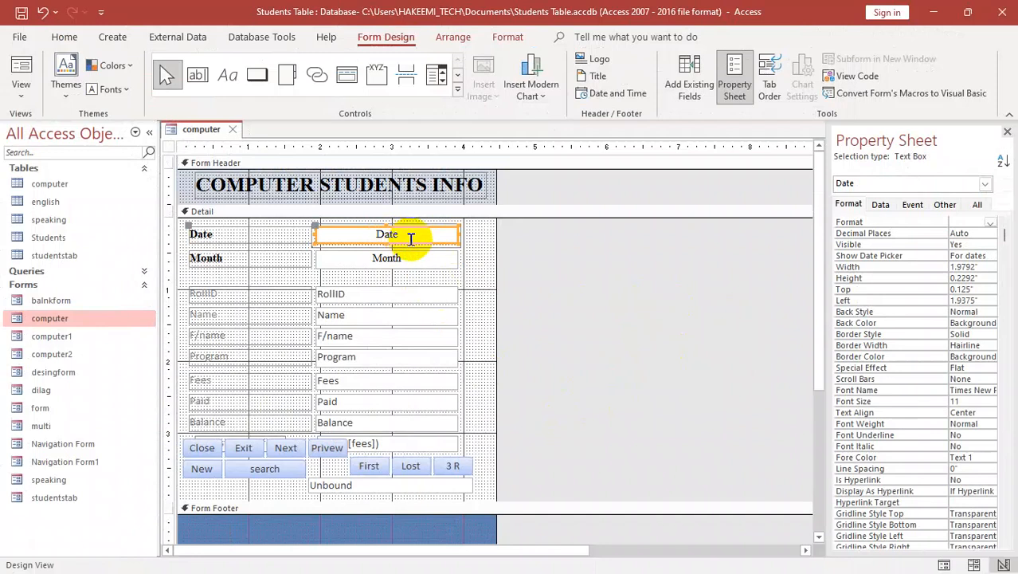
pyautogui.click(501, 37)
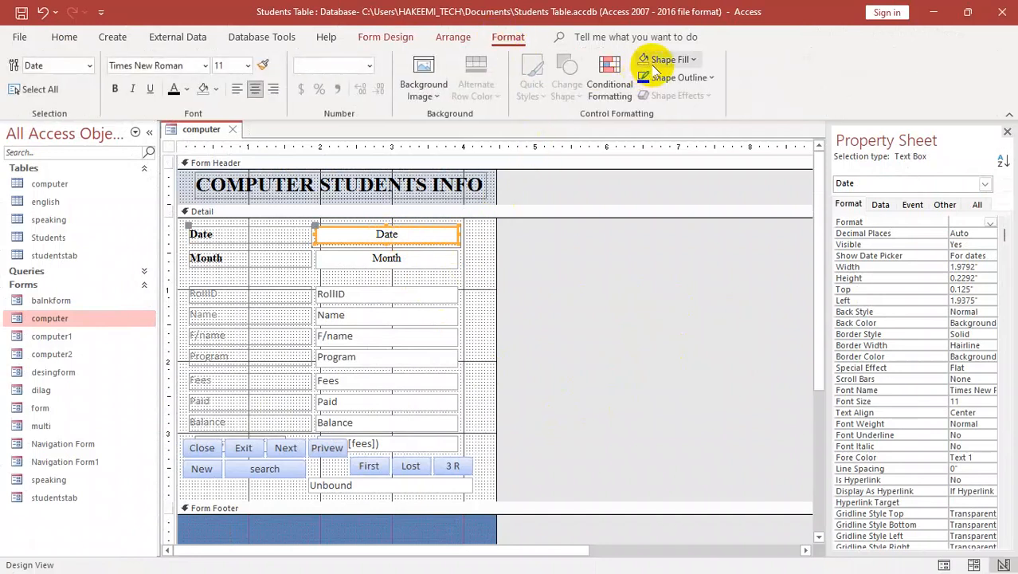
pyautogui.click(654, 64)
pyautogui.click(649, 364)
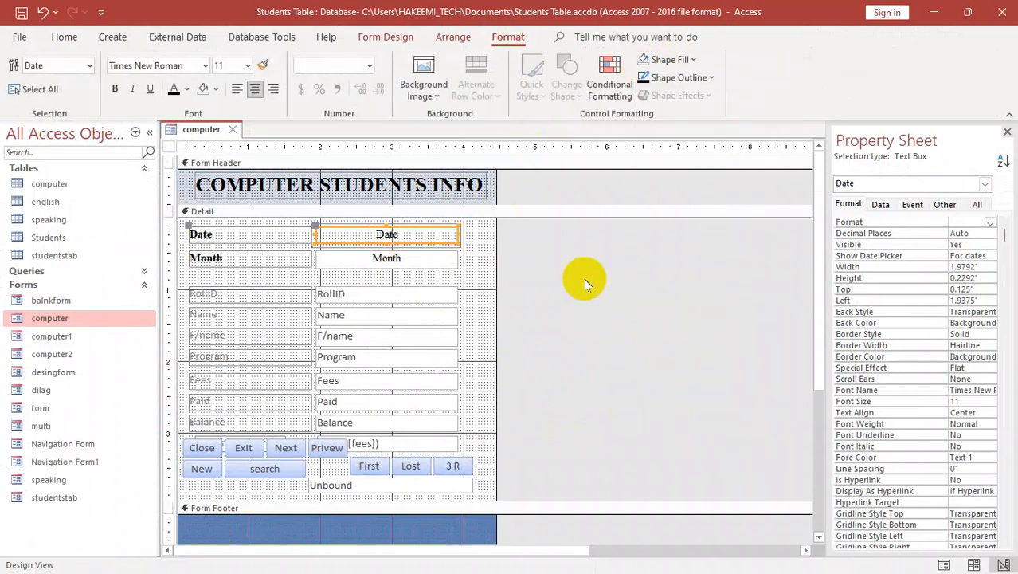
pyautogui.click(673, 77)
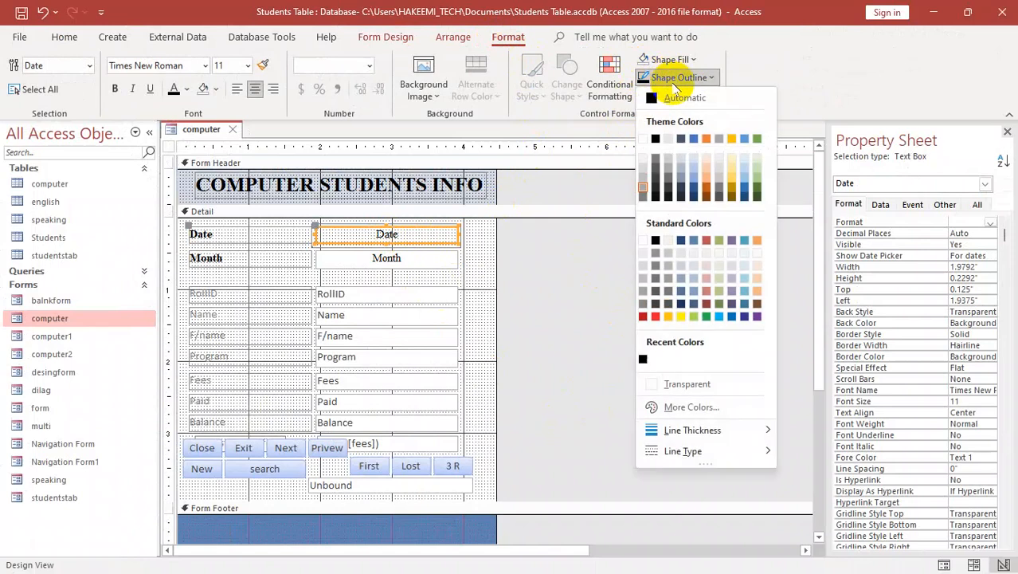
pyautogui.click(665, 385)
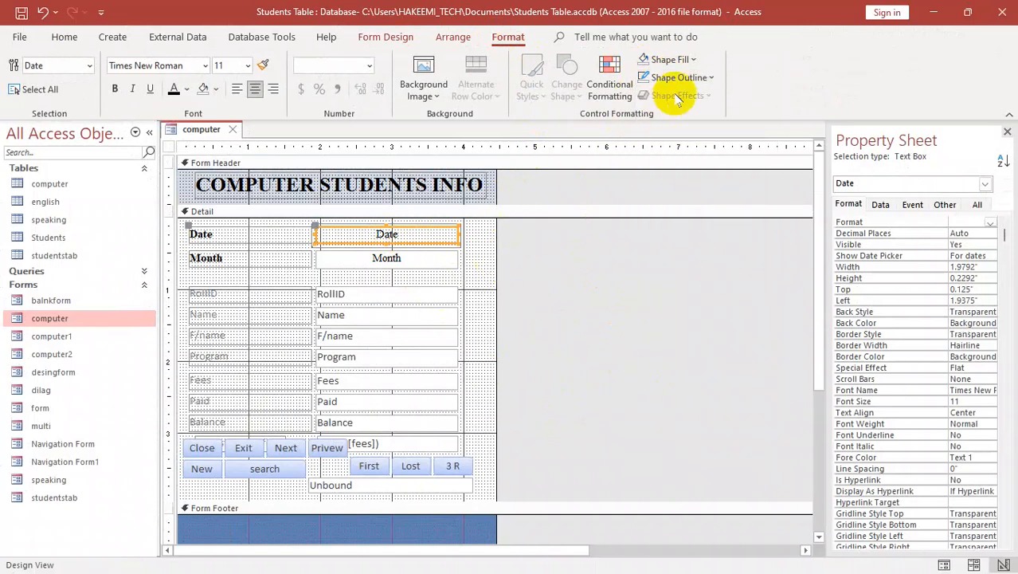
# - Close the computer form, reopen it in Form View to check the framed Date field, and return to Design View
pyautogui.hotkey('ctrl', 'w')
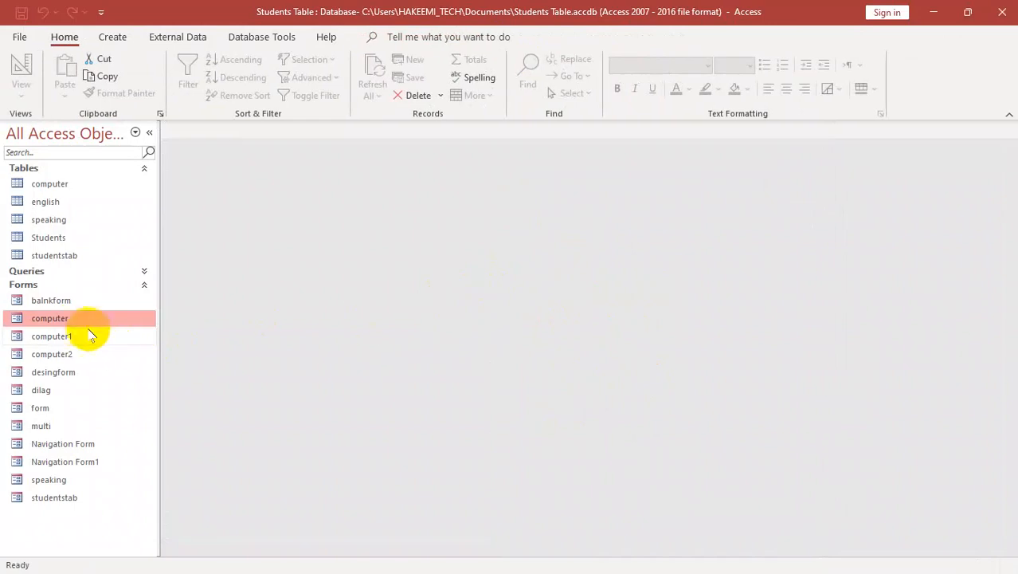
pyautogui.doubleClick(74, 325)
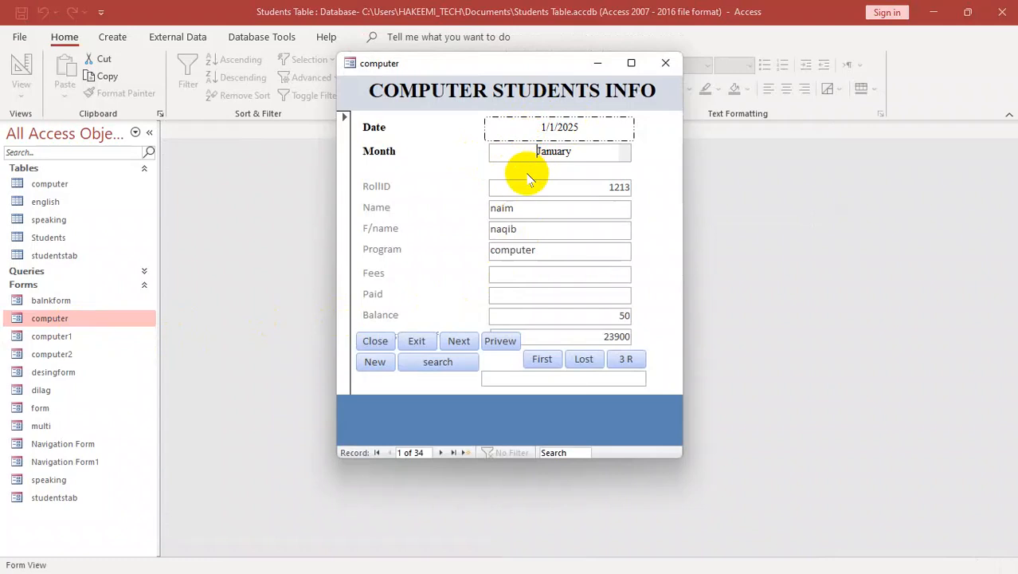
pyautogui.rightClick(488, 151)
pyautogui.click(431, 424)
pyautogui.rightClick(431, 425)
pyautogui.click(471, 304)
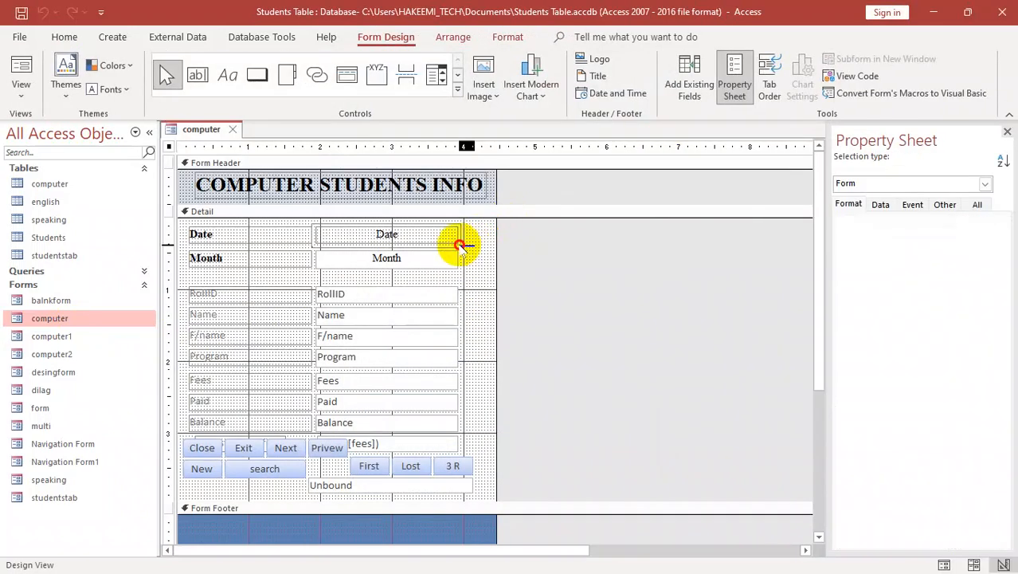
# - Reduce the height of the dashed button around the Date text box to about 0.25 inches and close the form
pyautogui.click(457, 239)
pyautogui.moveTo(387, 247); pyautogui.dragTo(387, 241)
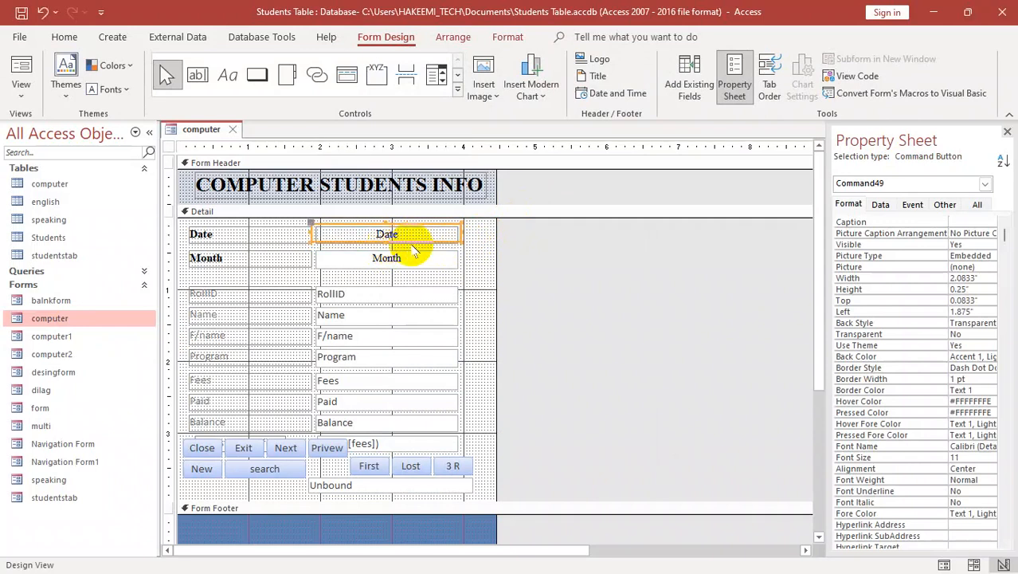
pyautogui.hotkey('ctrl', 'w')
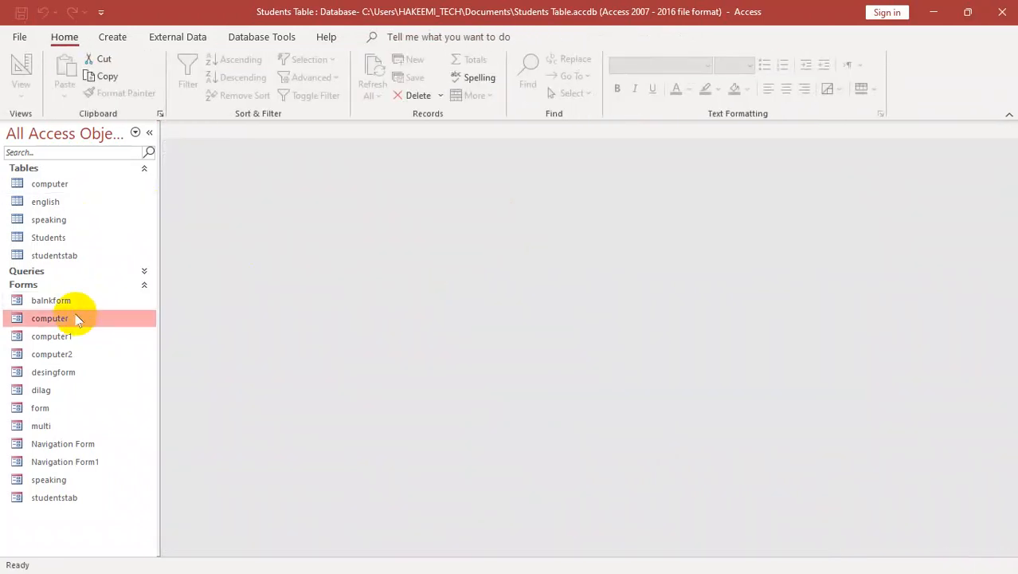
# - Reopen the computer form in Form View and set the first record's Date to today, 2/17/2025, with the date picker
pyautogui.doubleClick(49, 318)
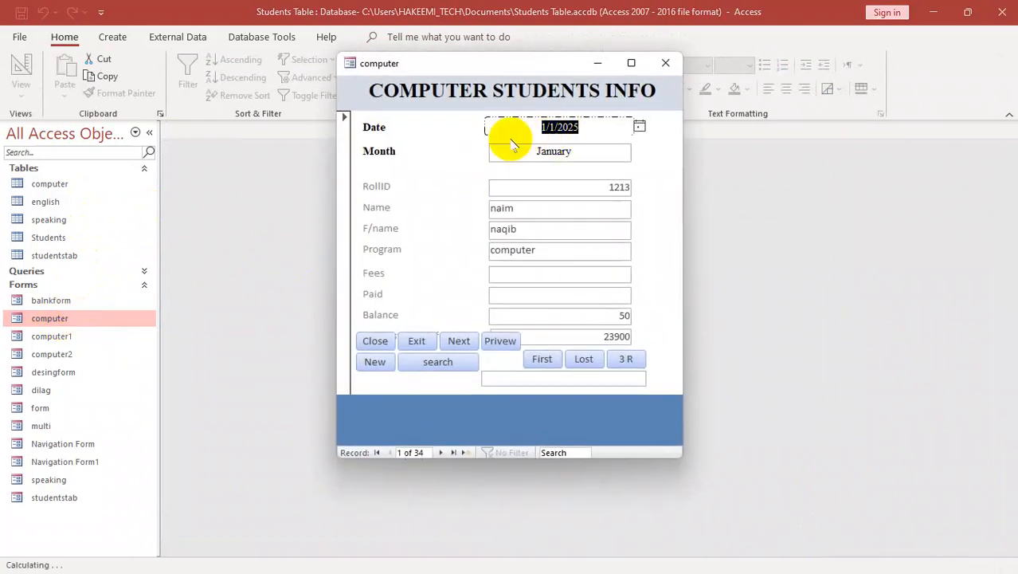
pyautogui.rightClick(470, 154)
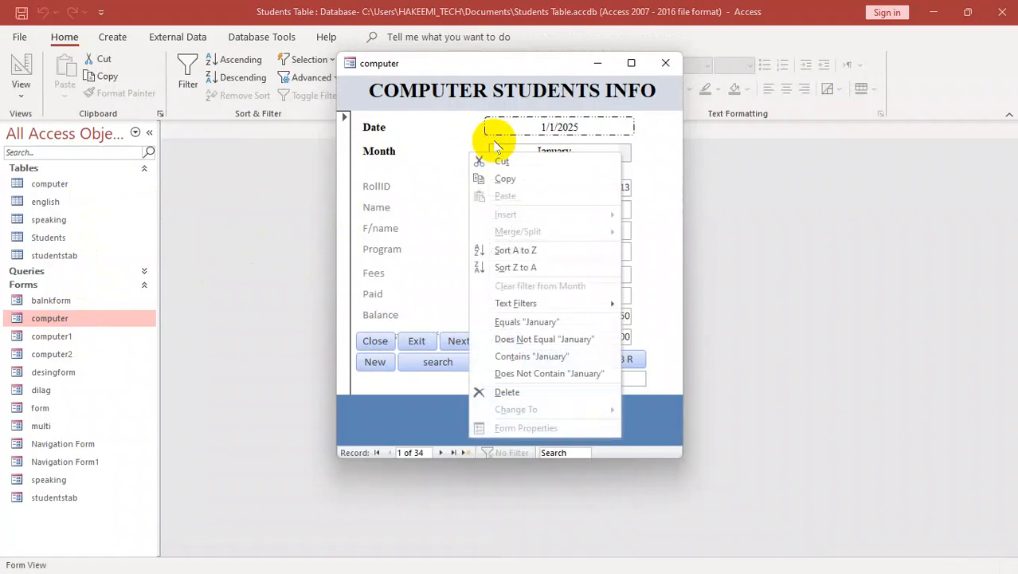
pyautogui.press('Escape')
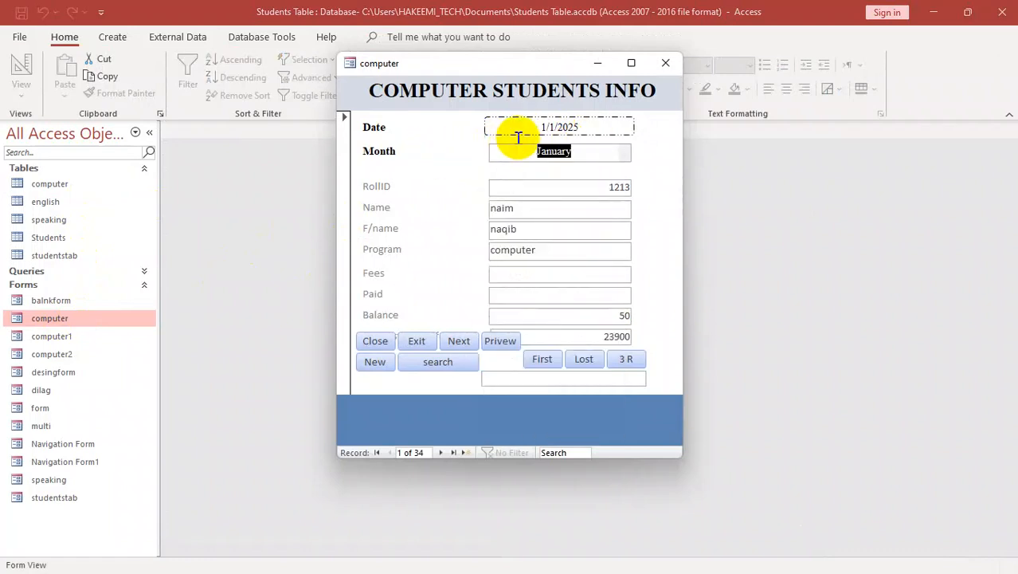
pyautogui.click(592, 121)
pyautogui.click(639, 128)
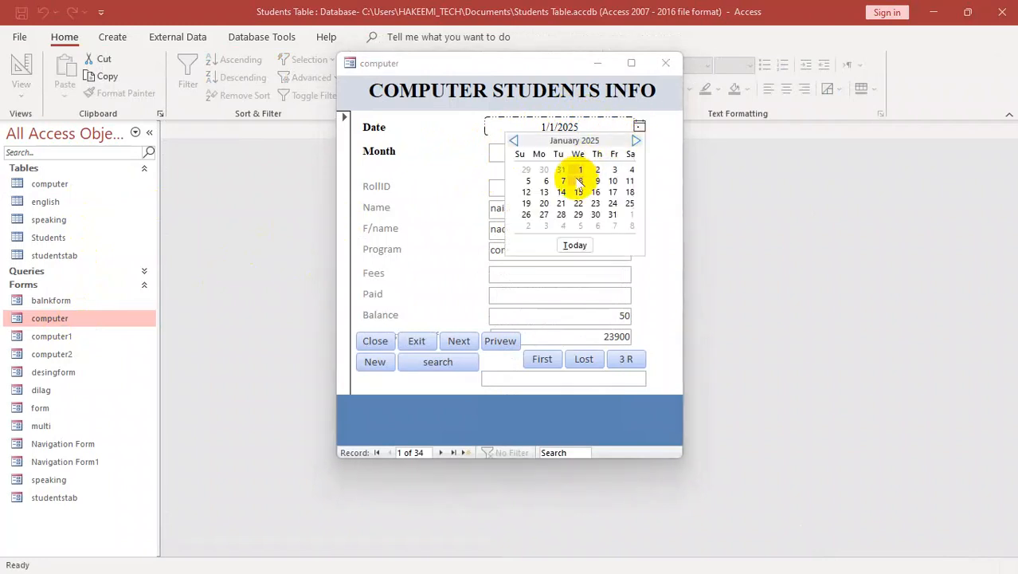
pyautogui.click(573, 244)
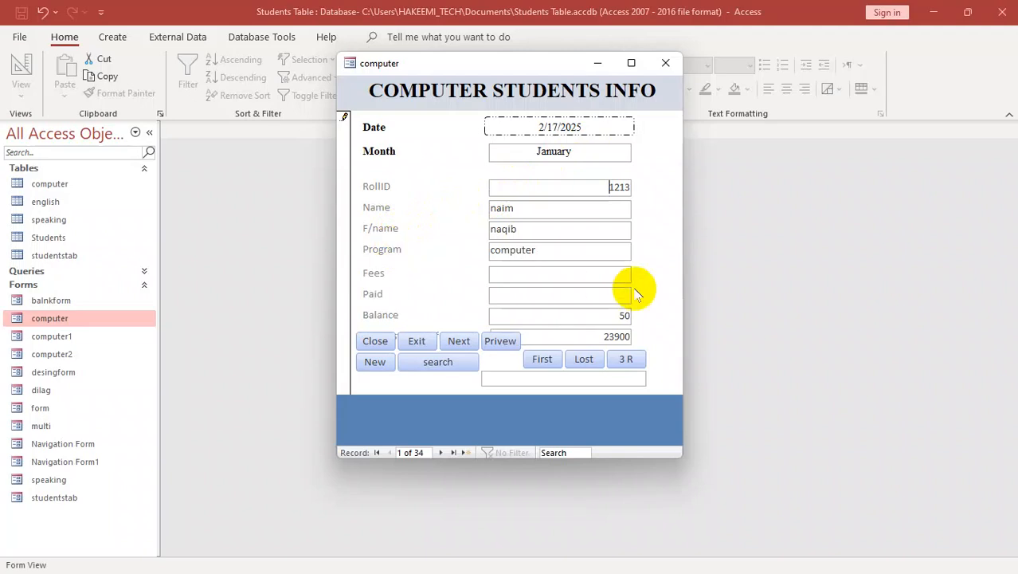
# - Close the computer form and exit Access
pyautogui.click(665, 63)
pyautogui.click(1004, 10)
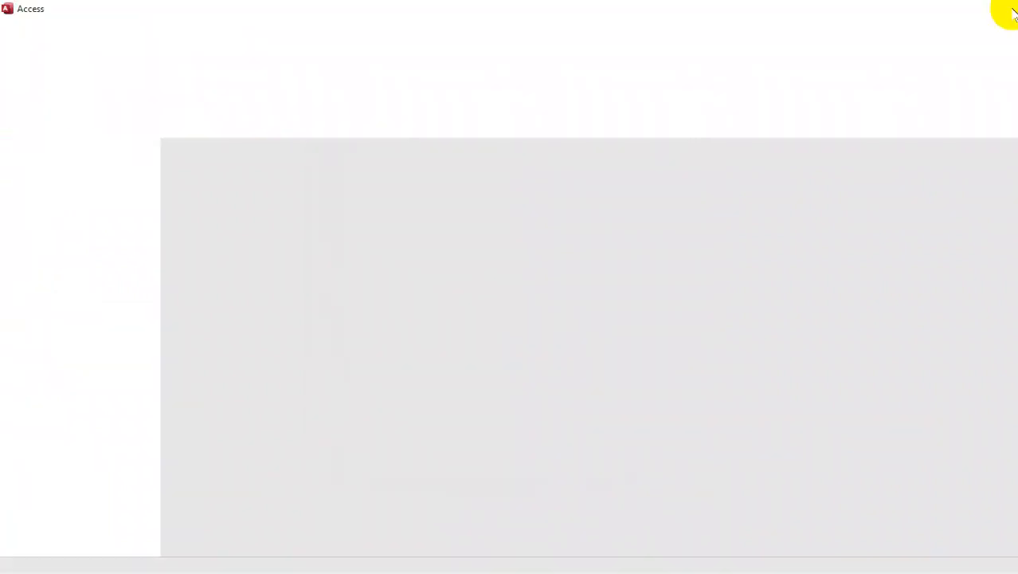